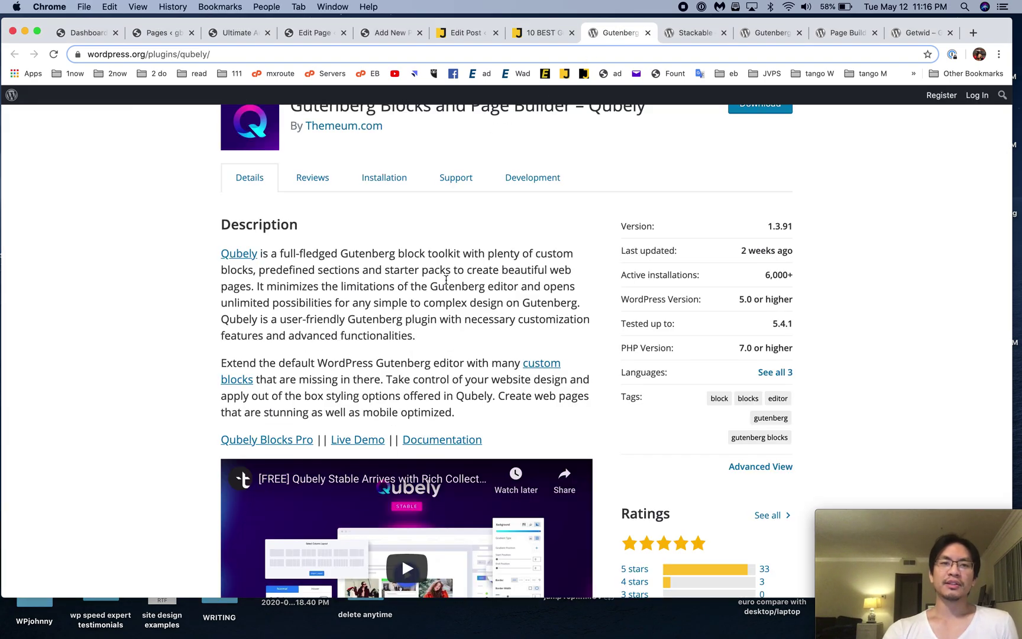
Step: Scroll through the Qubely plugin's Description and features, then open its Live Demo in a new tab
scroll(446, 281, "down", 4)
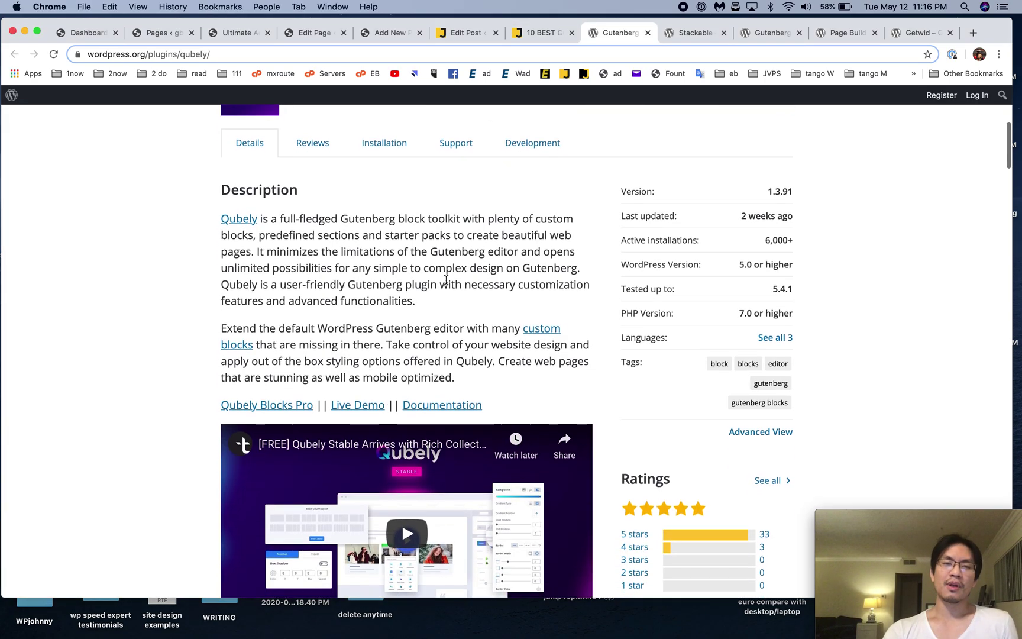
scroll(446, 281, "down", 20)
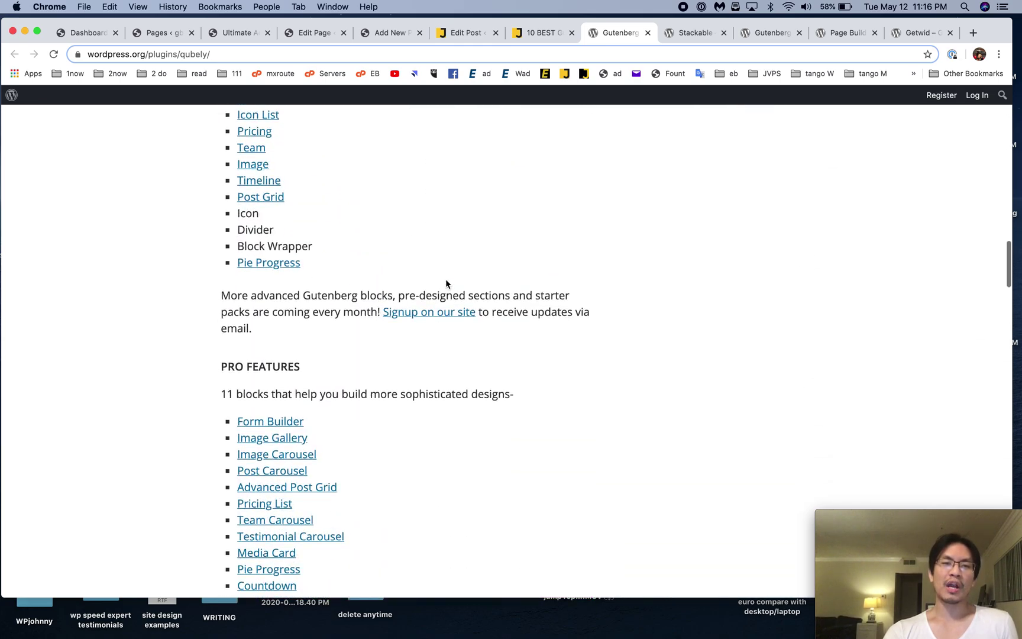
scroll(446, 284, "down", 8)
scroll(446, 284, "up", 15)
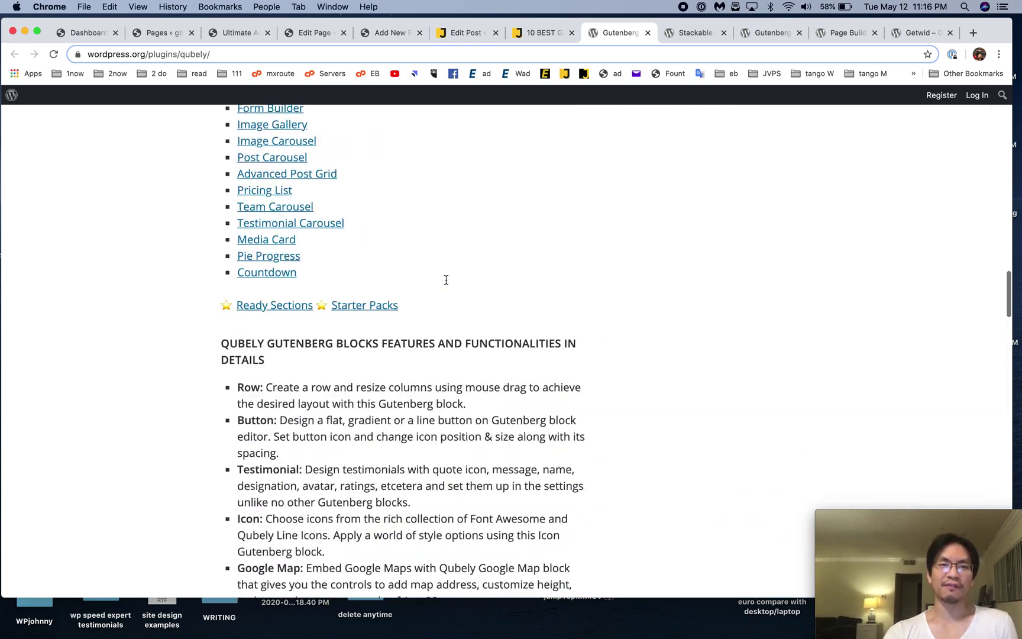
scroll(446, 284, "up", 12)
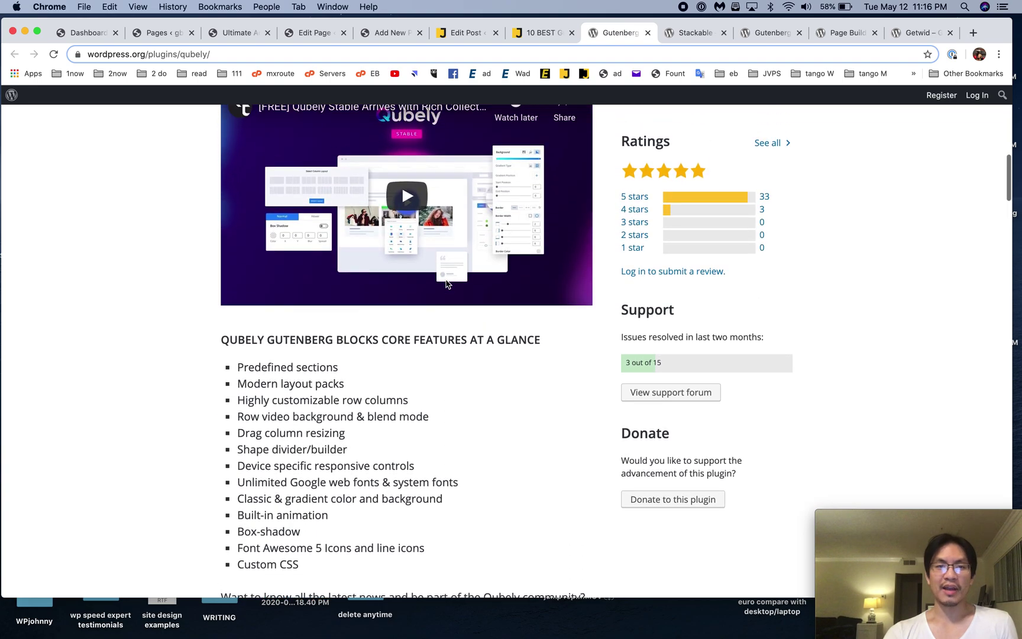
left_click(348, 207, "super")
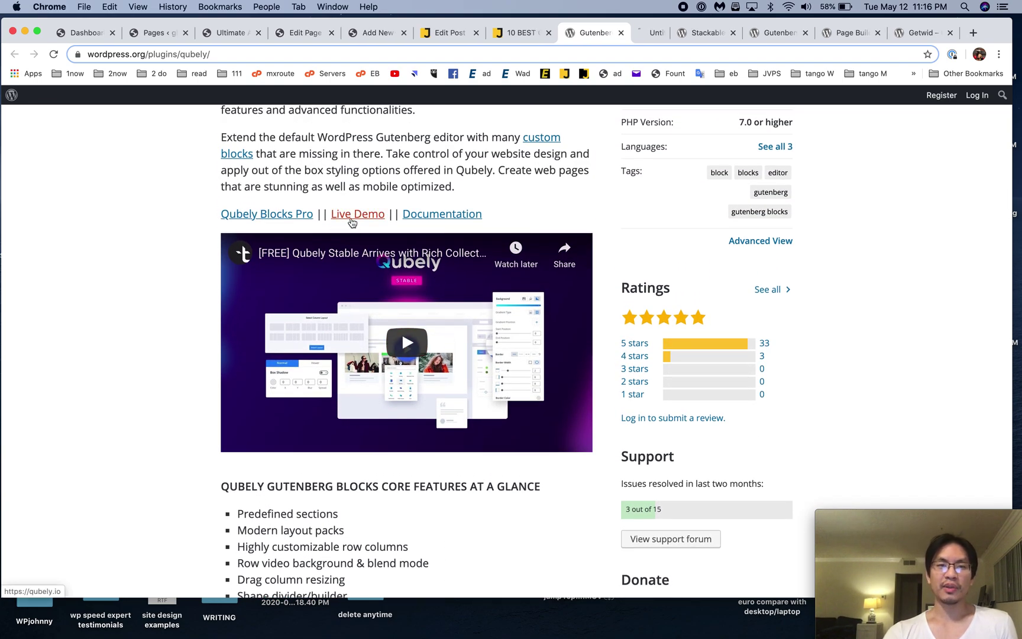
Step: Switch to the qubely.io site and open its Explore Blocks catalogue
key("ctrl+Tab")
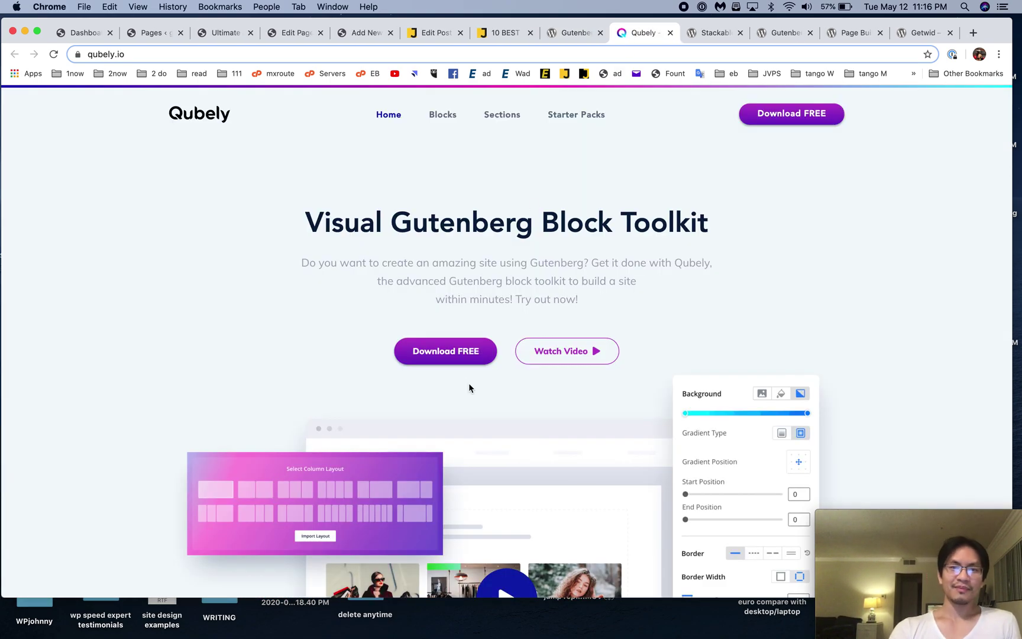
scroll(468, 383, "down", 4)
scroll(469, 387, "down", 12)
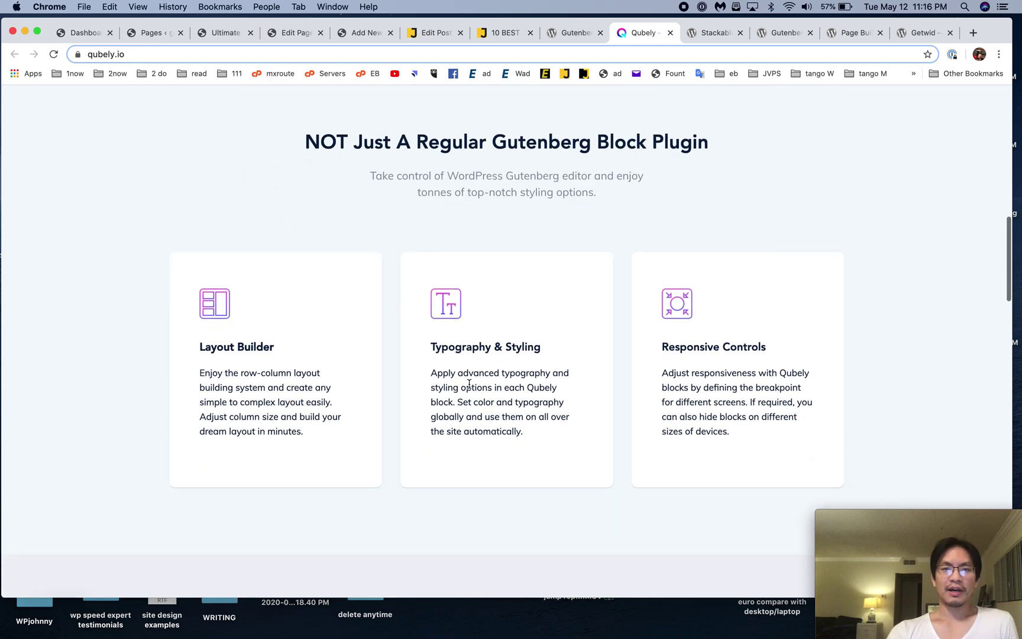
scroll(470, 387, "down", 12)
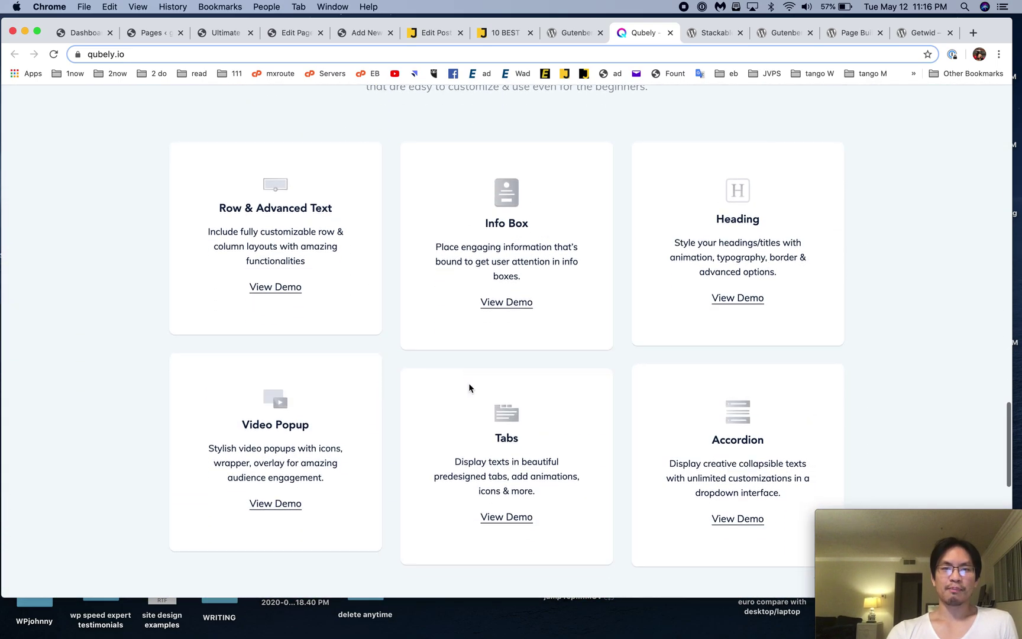
scroll(470, 387, "down", 8)
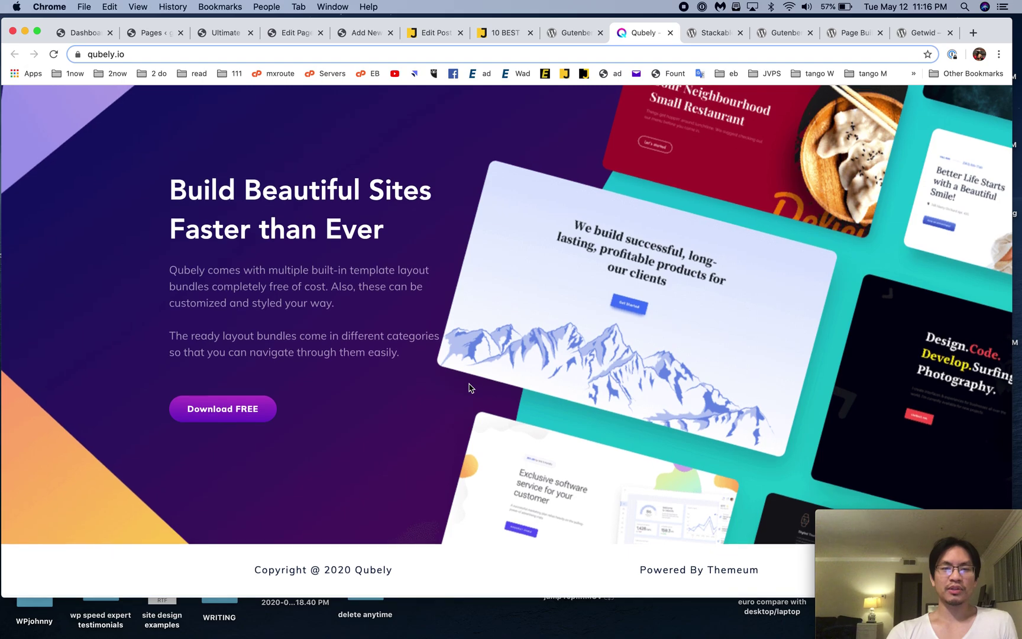
scroll(492, 315, "up", 6)
left_click(493, 315)
Step: Open the Image Comparison demo and slide across the greyscale and colour mountain photos
scroll(272, 263, "down", 4)
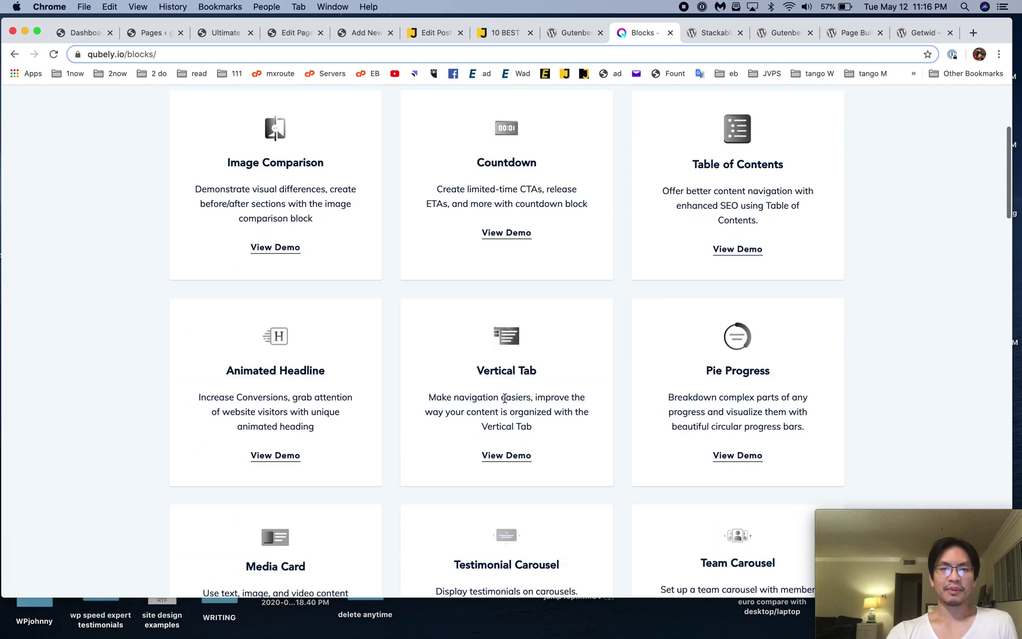
left_click(288, 247)
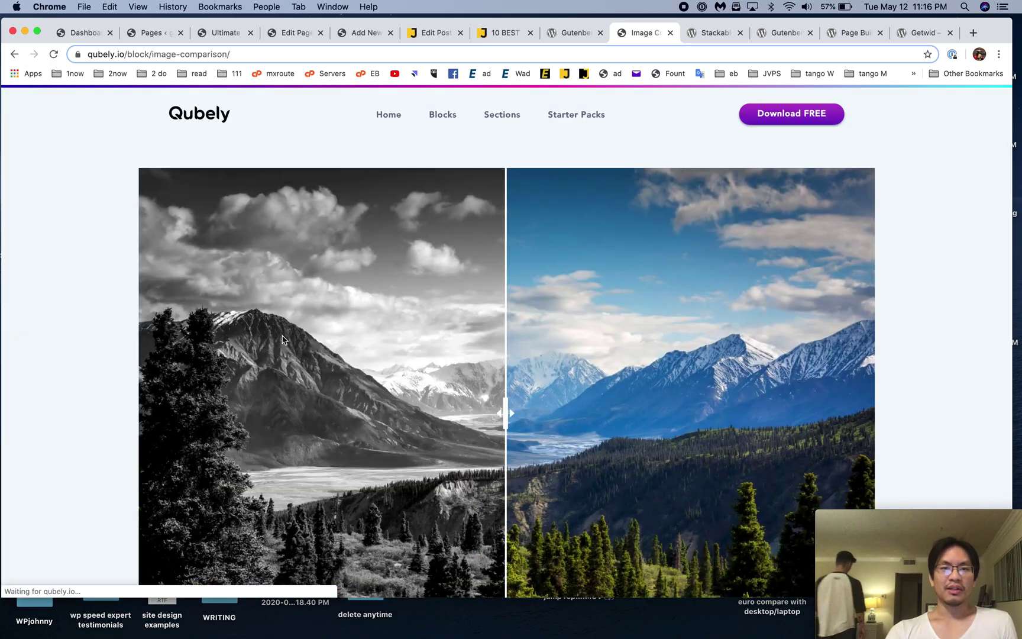
scroll(444, 283, "down", 3)
left_click_drag(504, 241, 795, 242)
left_click_drag(558, 274, 810, 273)
Step: Slide the laptop photo's Before/After comparison, then go back to the blocks catalogue
scroll(485, 338, "down", 7)
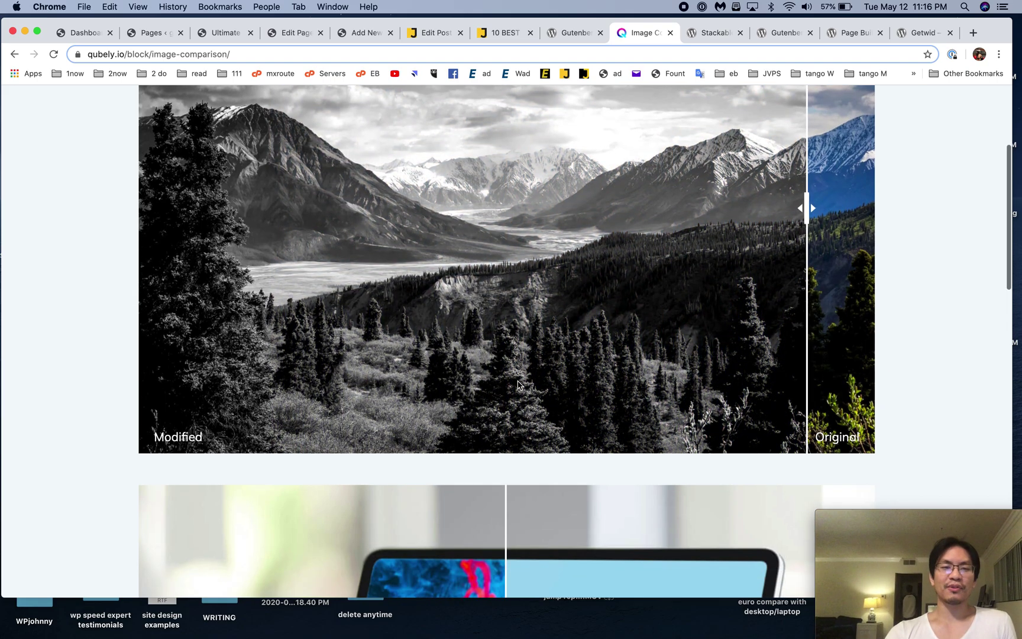
left_click_drag(503, 230, 786, 234)
scroll(786, 234, "up", 6)
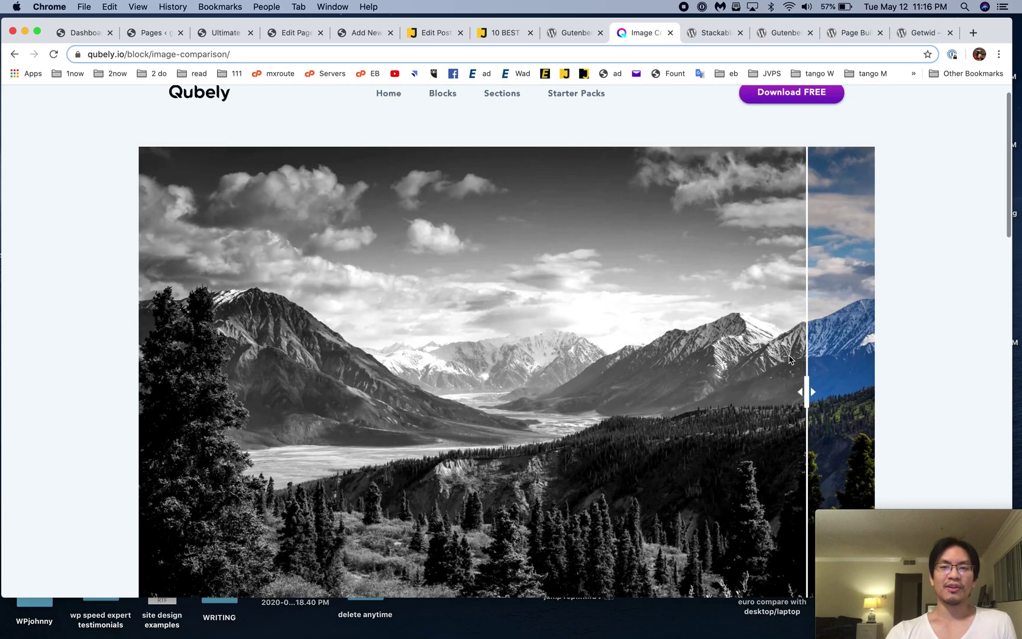
left_click_drag(809, 364, 629, 355)
scroll(629, 355, "down", 2)
scroll(629, 355, "down", 6)
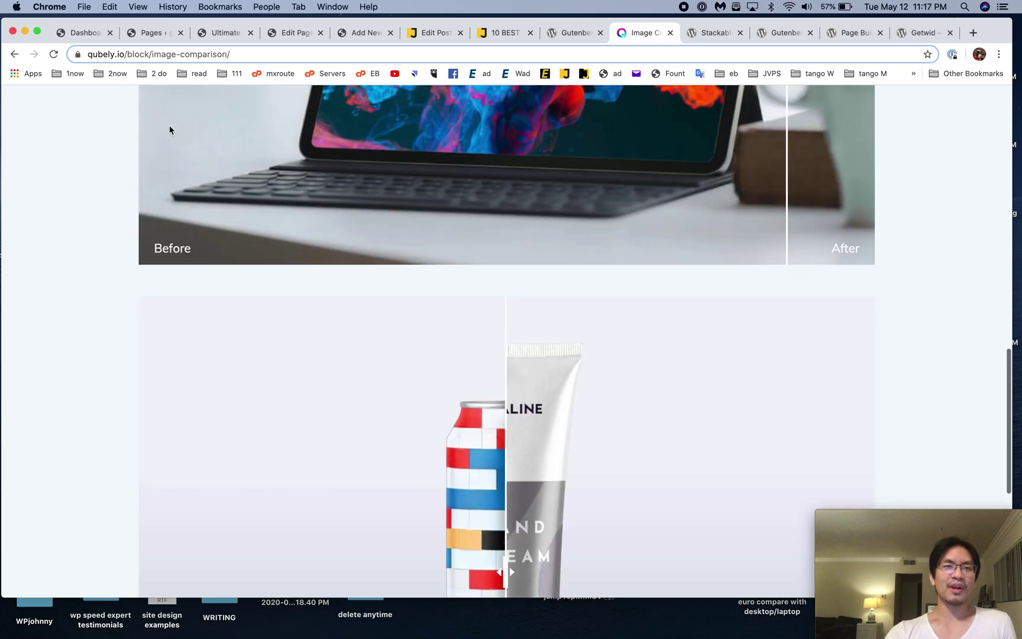
left_click(15, 54)
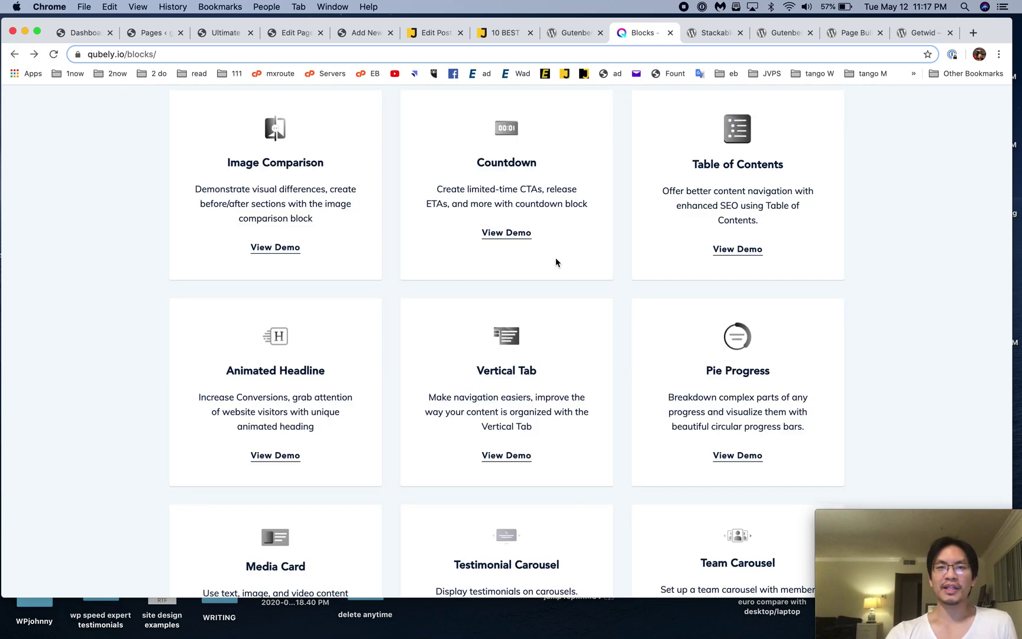
left_click(508, 227)
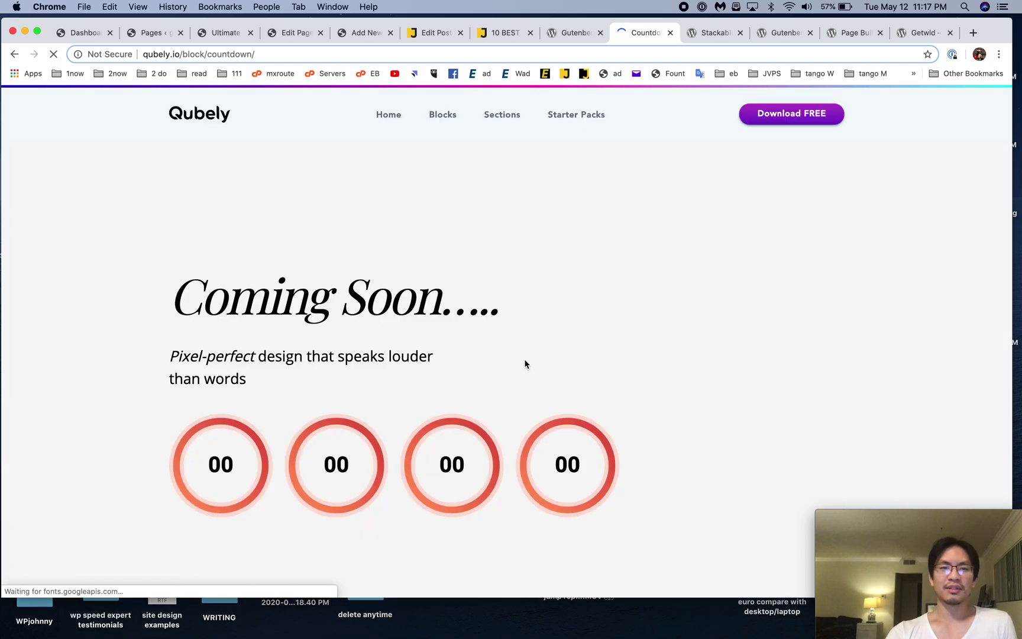
scroll(524, 360, "down", 5)
scroll(402, 278, "down", 2)
scroll(431, 334, "down", 15)
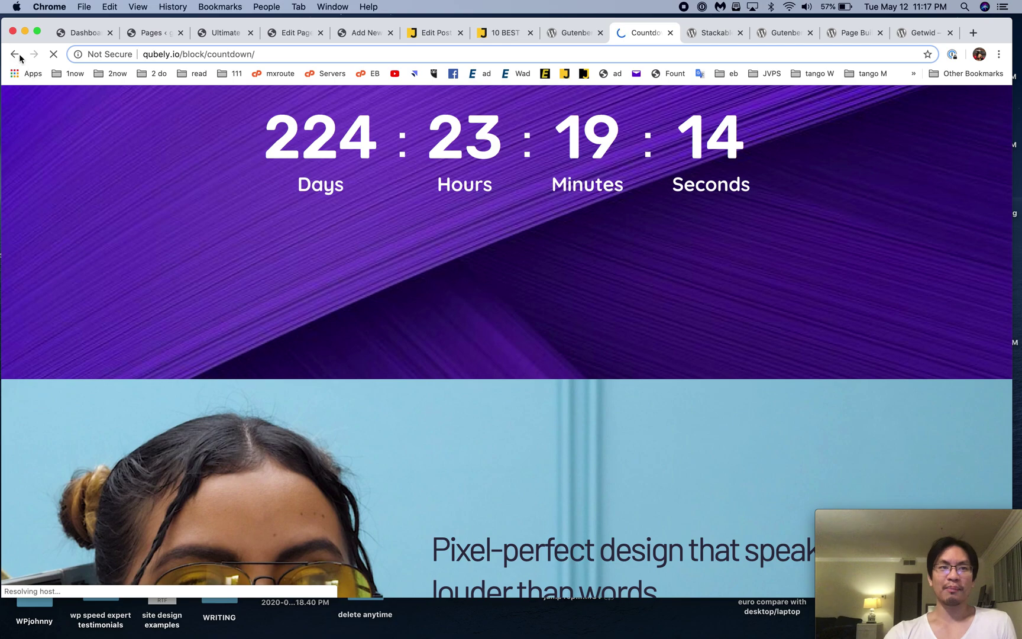
left_click(14, 54)
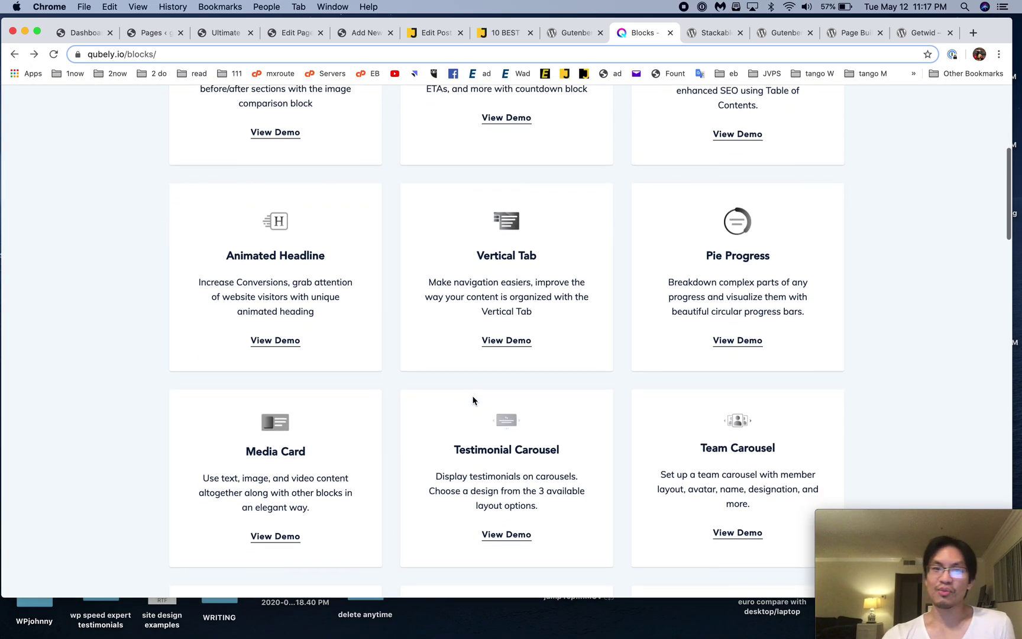
scroll(472, 395, "up", 4)
left_click(508, 303)
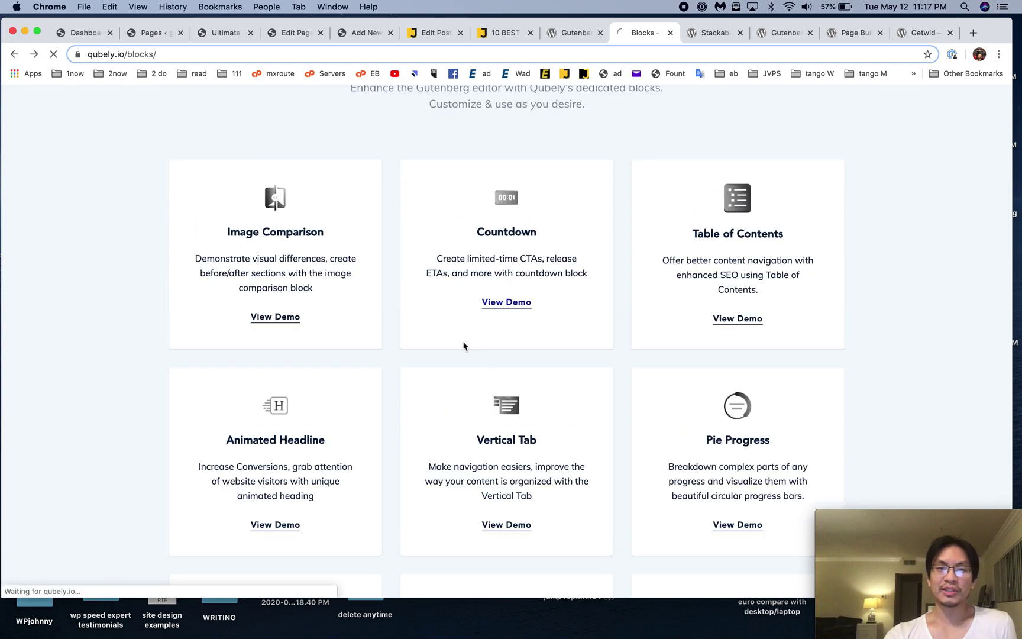
scroll(450, 364, "down", 10)
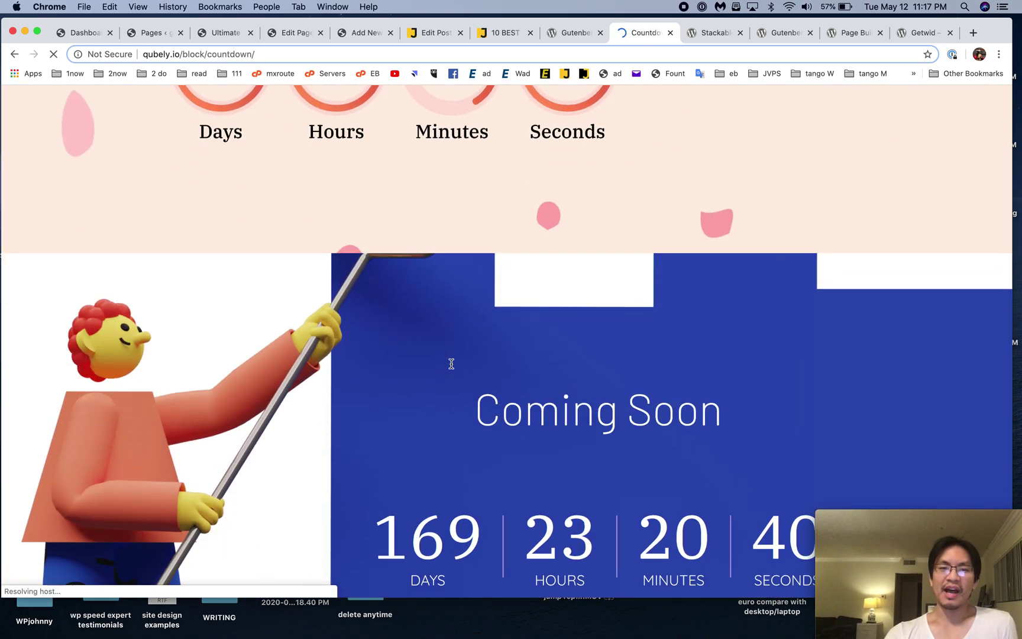
scroll(101, 208, "down", 7)
left_click(15, 55)
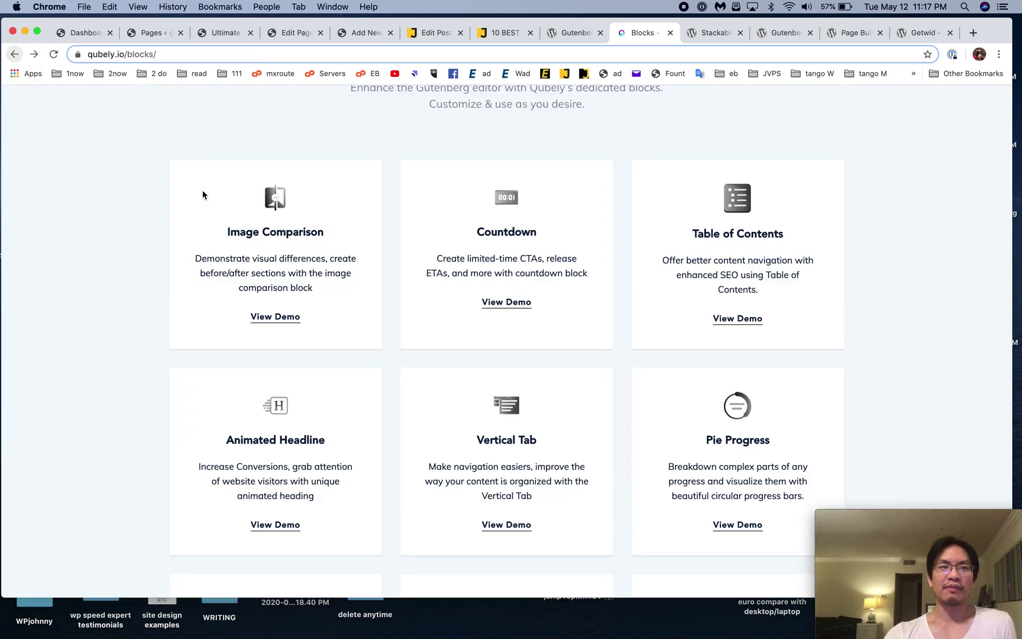
scroll(450, 385, "down", 3)
scroll(579, 443, "down", 3)
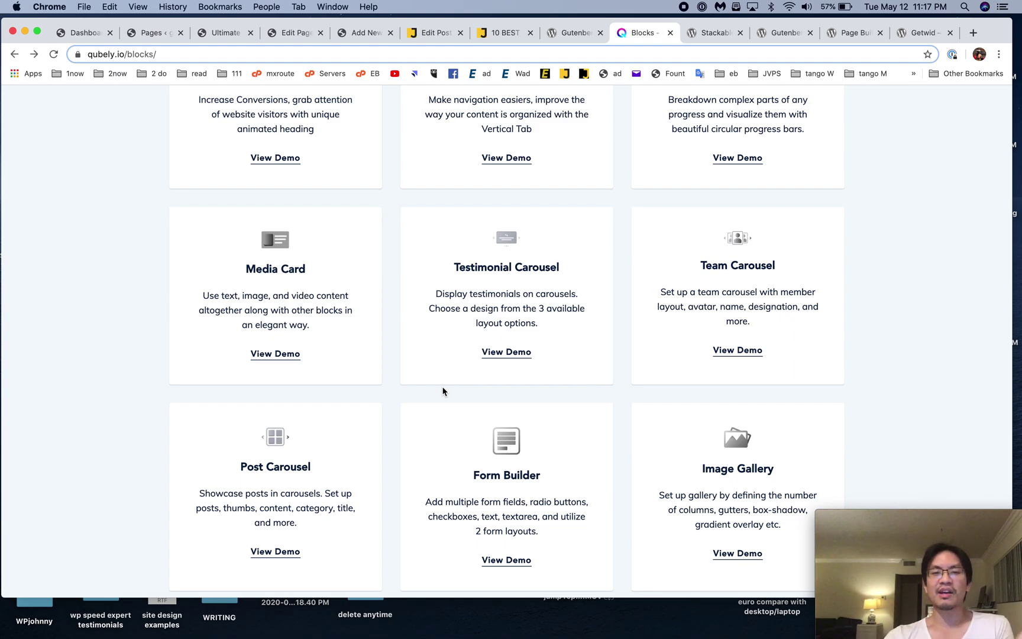
scroll(443, 391, "down", 2)
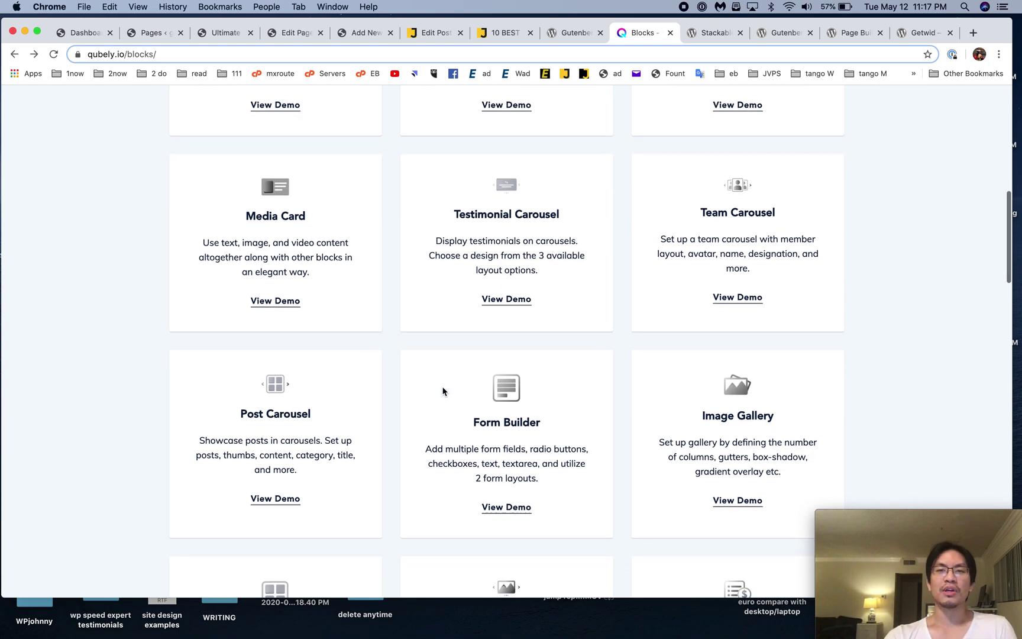
scroll(443, 391, "down", 2)
scroll(443, 391, "down", 6)
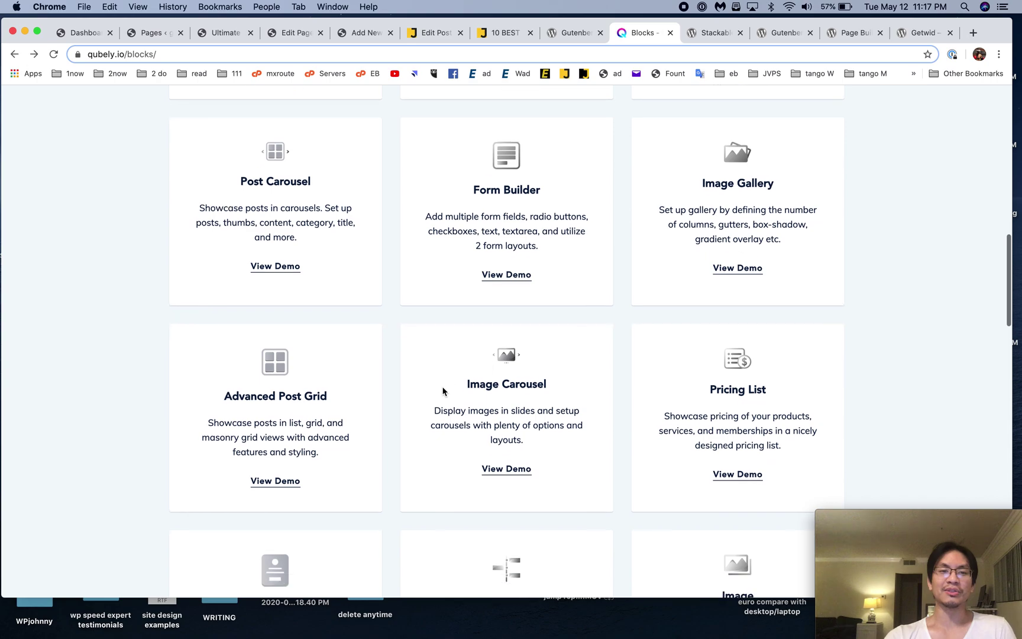
scroll(443, 391, "down", 1)
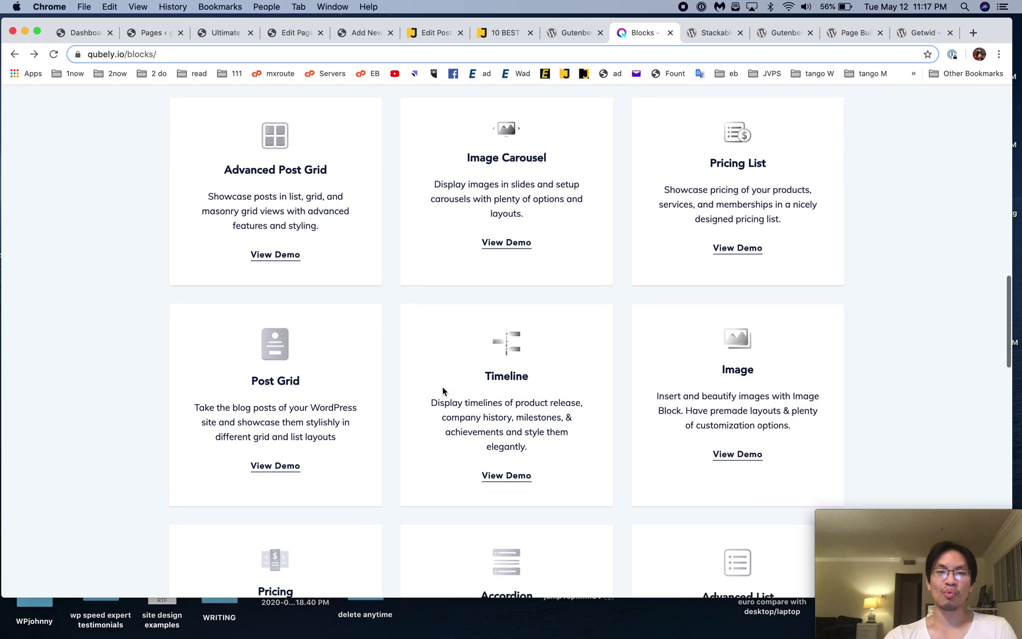
left_click(490, 475)
Step: Return to the Qubely blocks catalogue and open the Video Popup block demo
scroll(499, 343, "down", 20)
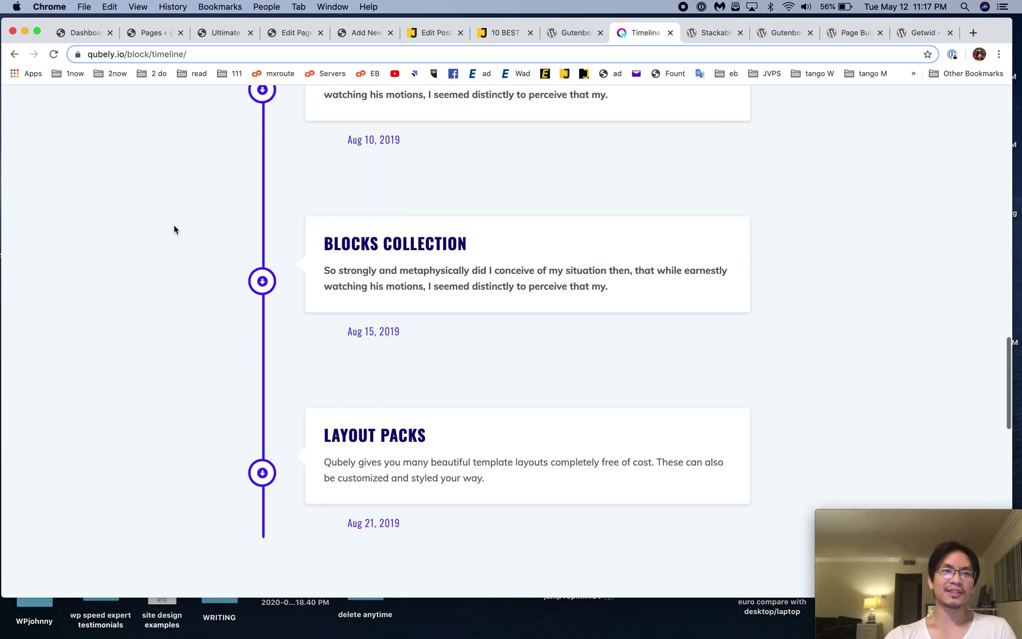
left_click(14, 54)
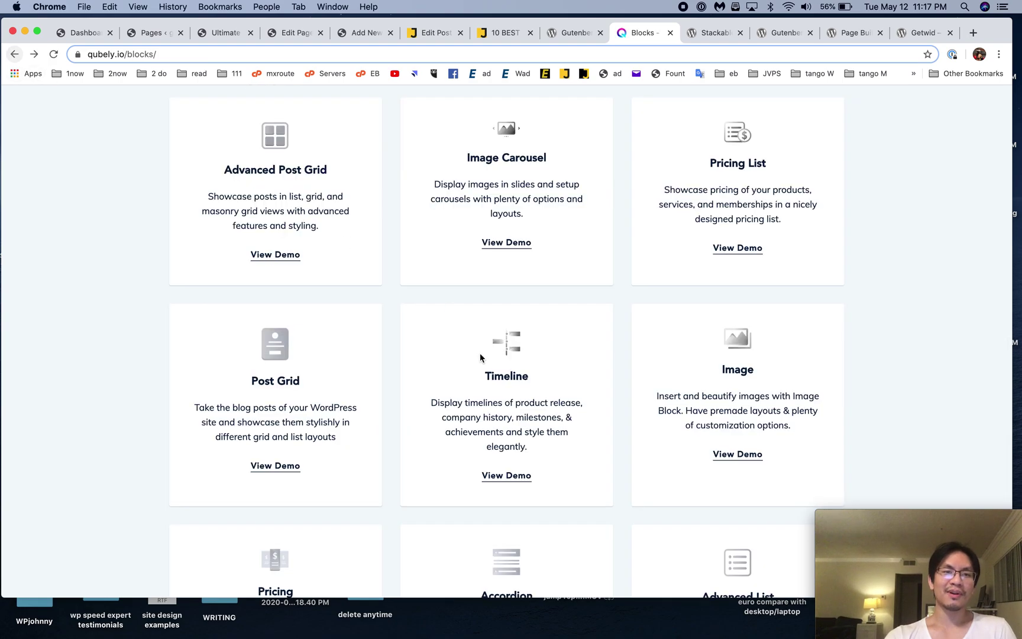
scroll(480, 355, "down", 6)
scroll(480, 355, "down", 7)
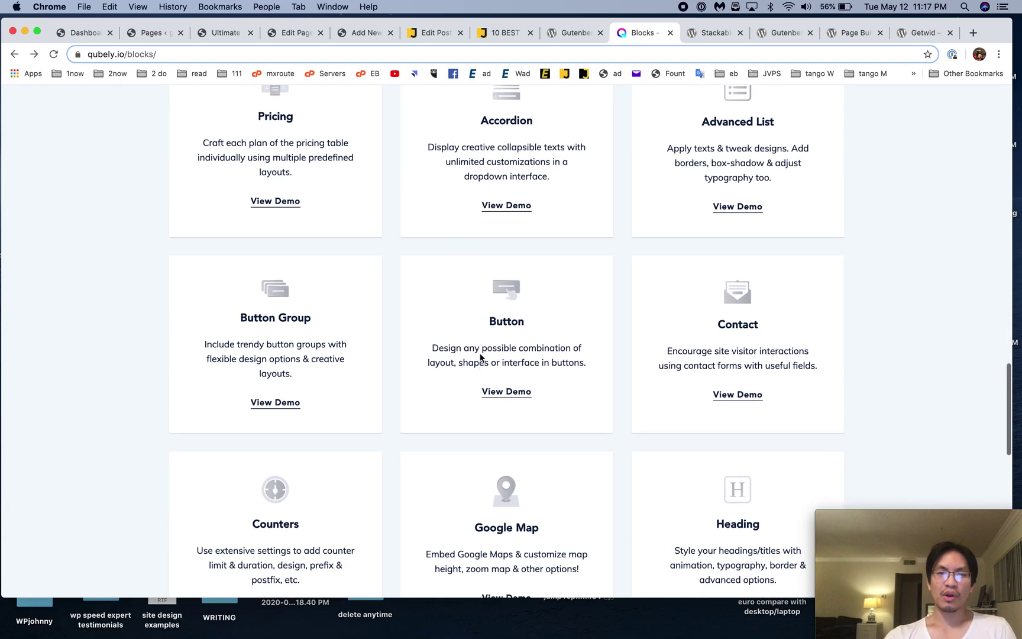
scroll(480, 355, "down", 6)
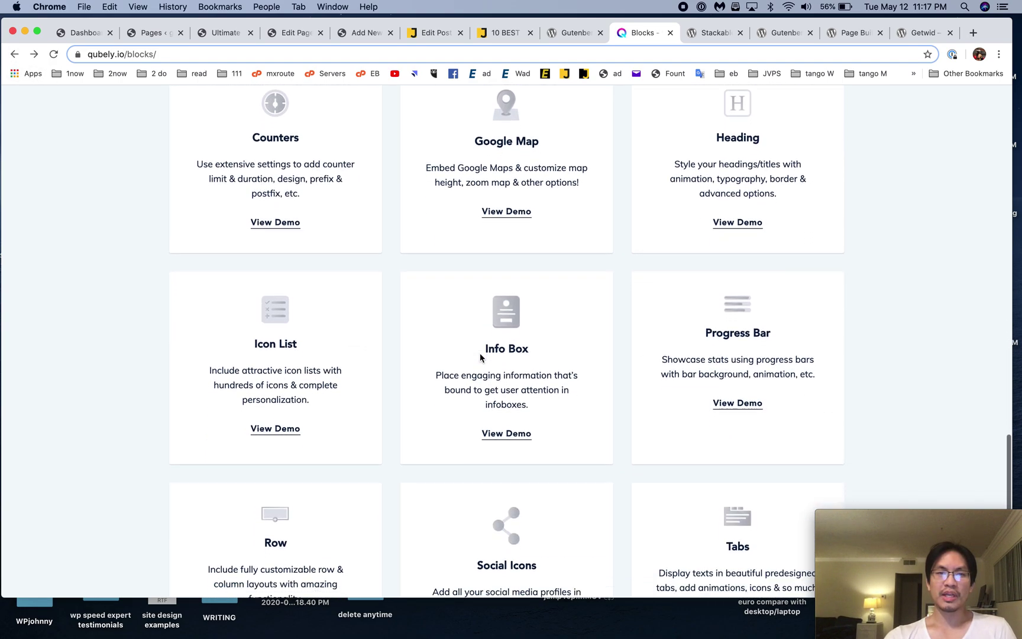
scroll(480, 357, "down", 3)
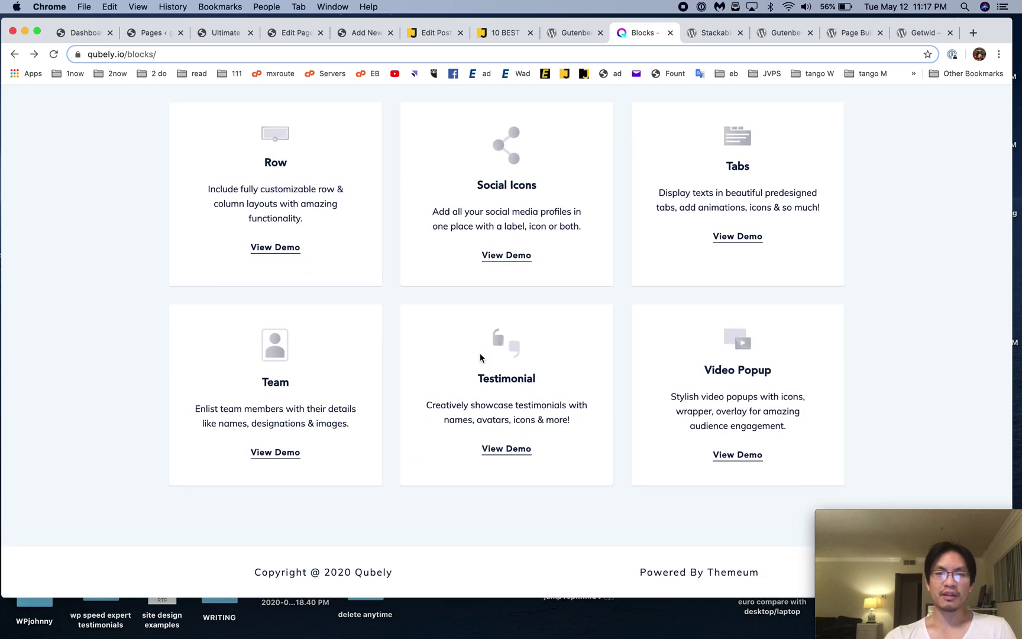
left_click(738, 455)
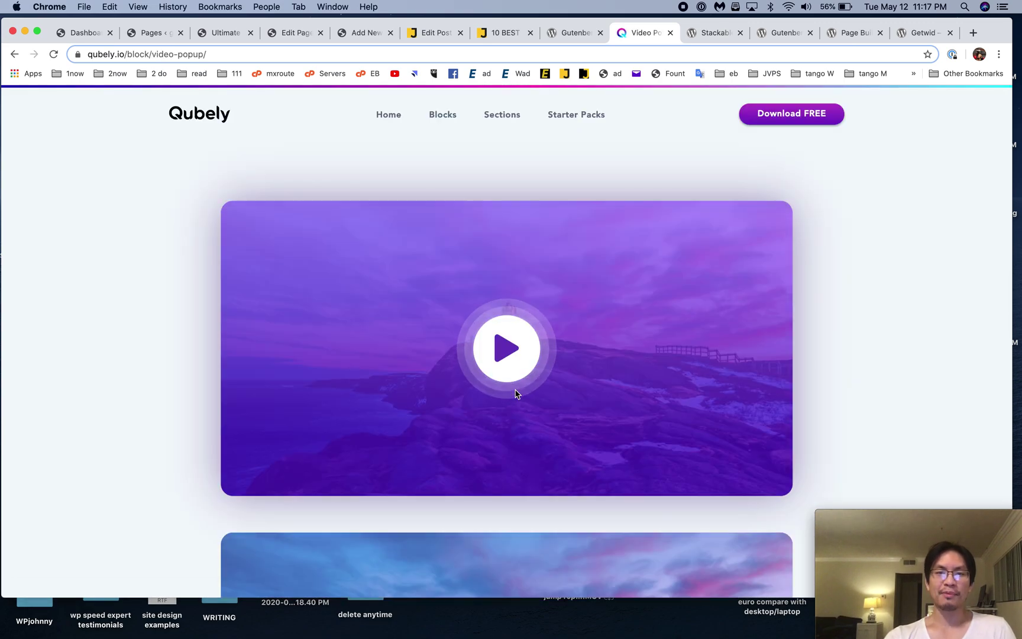
Step: Play the two demo cards' videos in their popups and close each one
left_click(512, 352)
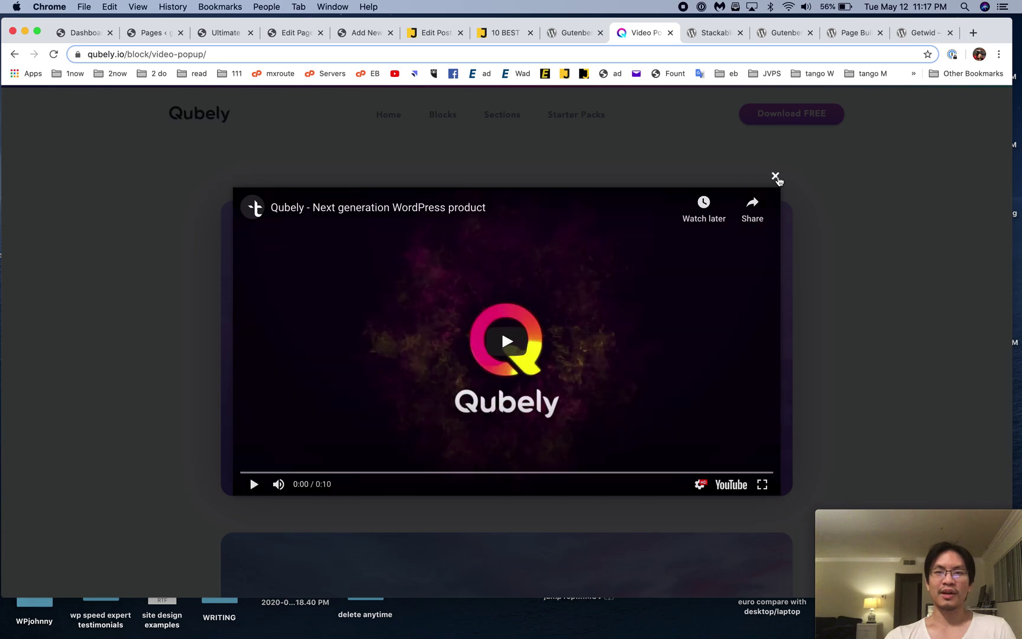
left_click(775, 176)
scroll(630, 354, "down", 2)
scroll(628, 354, "down", 3)
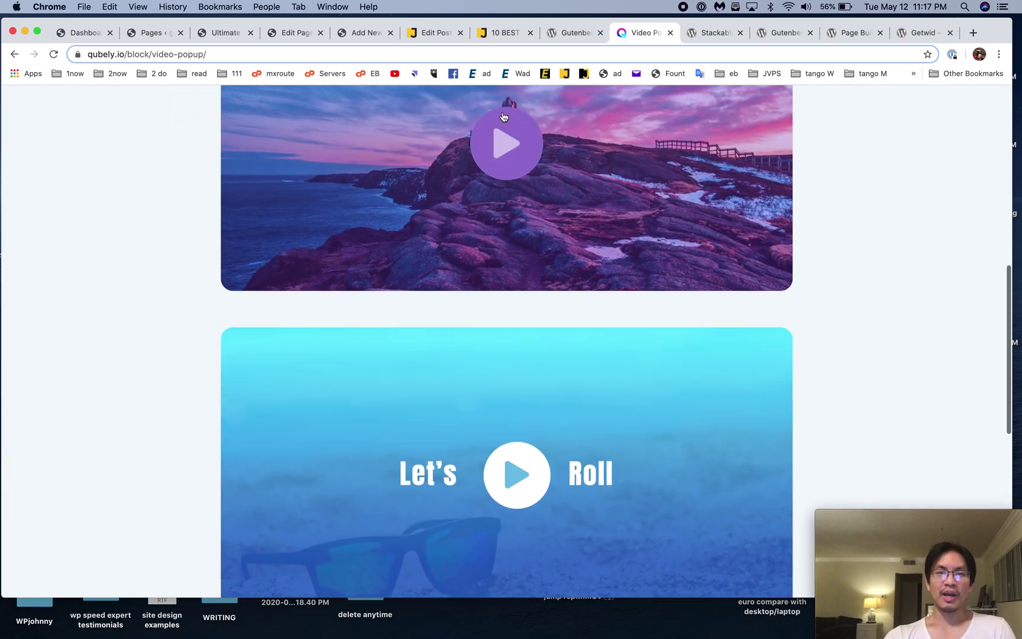
left_click(515, 373)
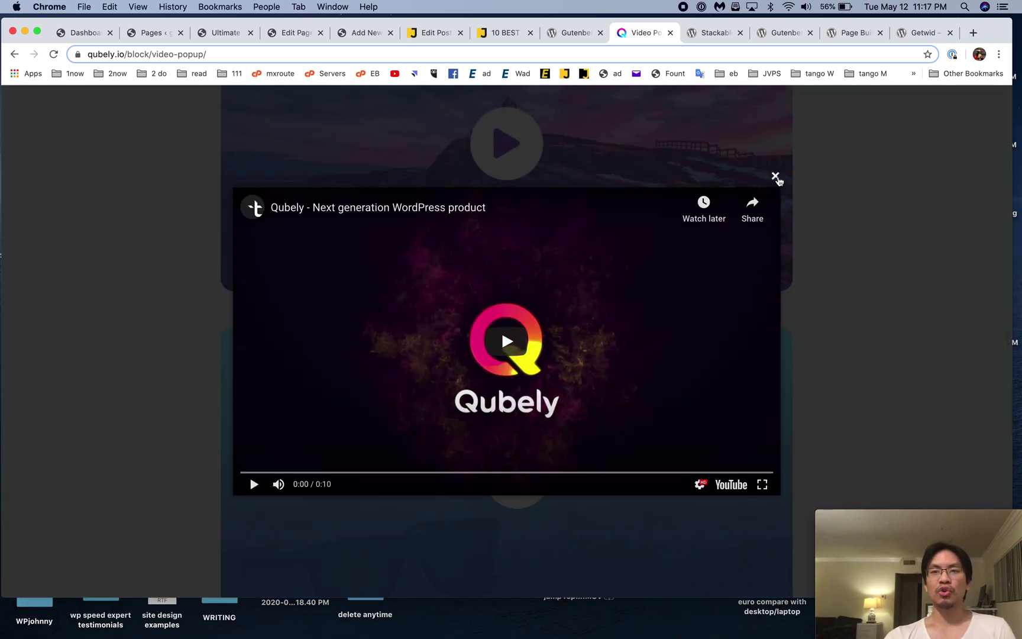
left_click(775, 177)
Step: Scroll the Video Popup demo, then go back to the Qubely blocks list
scroll(677, 333, "down", 4)
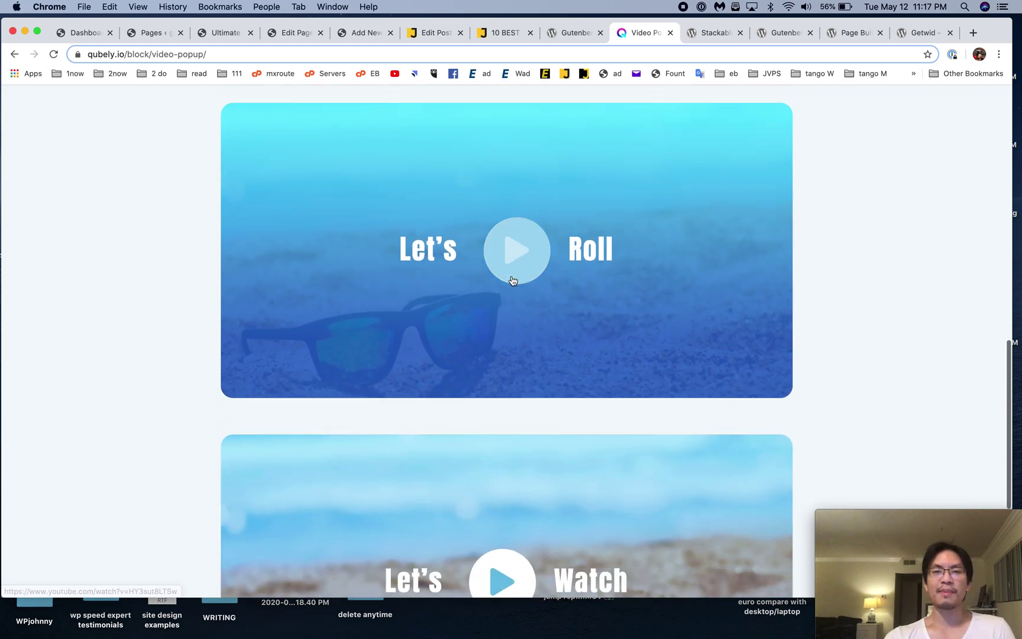
scroll(512, 280, "down", 2)
scroll(511, 281, "up", 5)
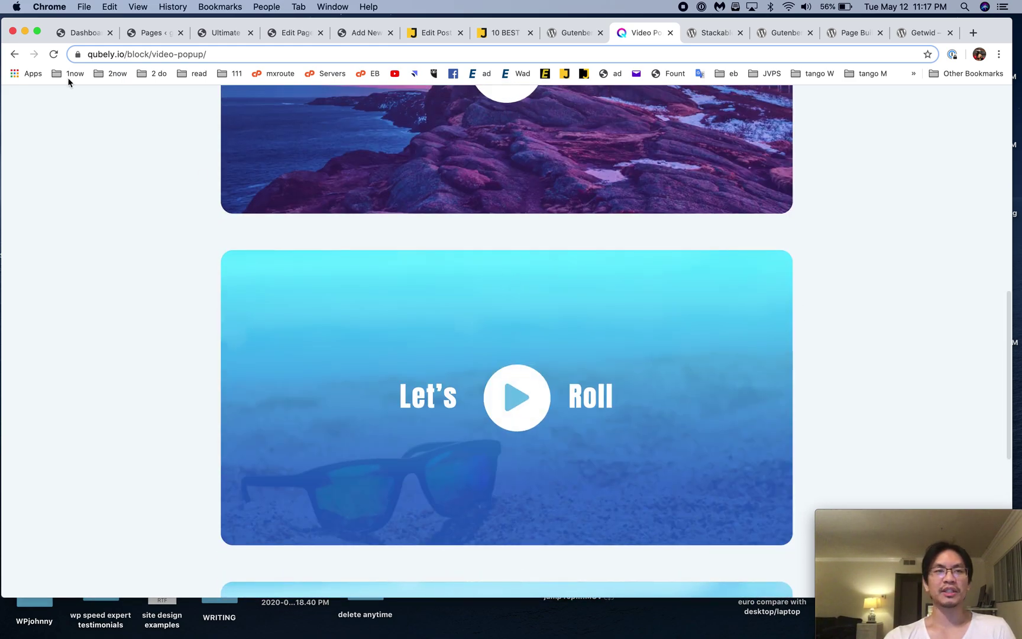
left_click(14, 54)
scroll(470, 246, "up", 3)
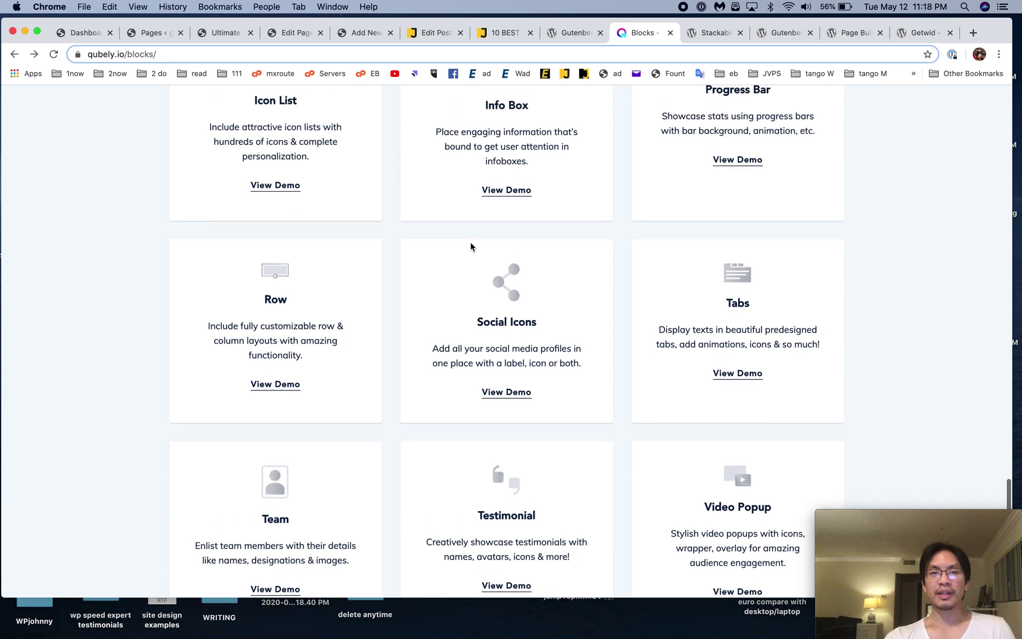
scroll(470, 244, "up", 8)
scroll(723, 318, "down", 5)
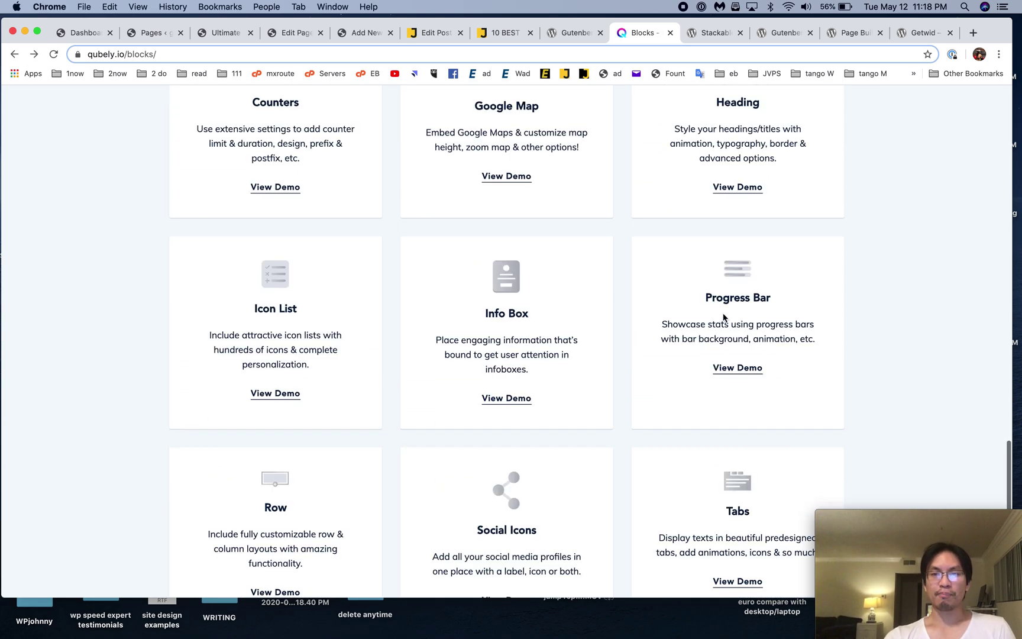
left_click(737, 367)
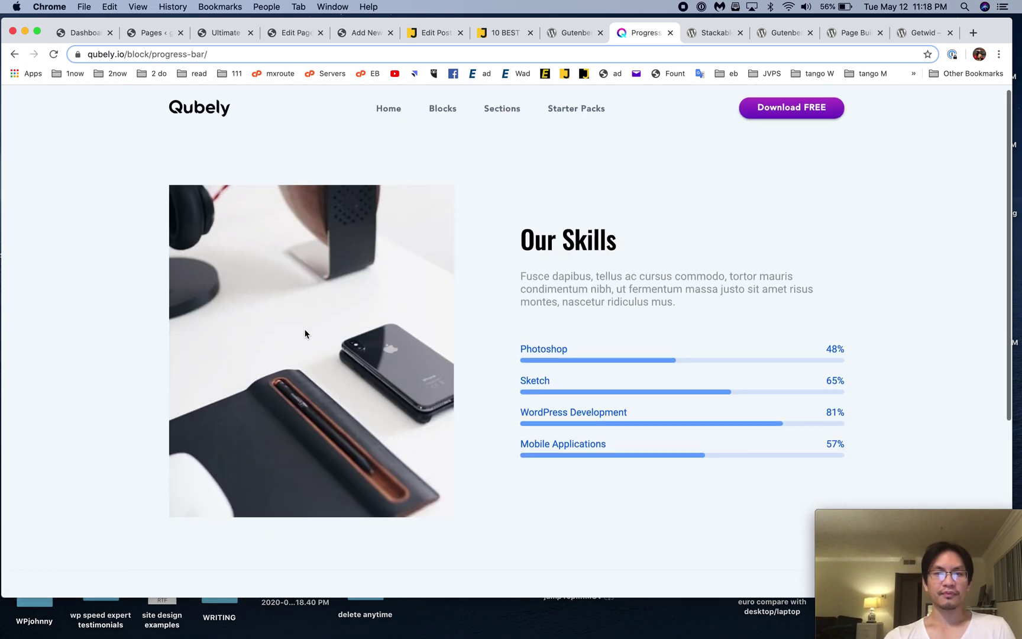
scroll(305, 334, "down", 10)
left_click(14, 54)
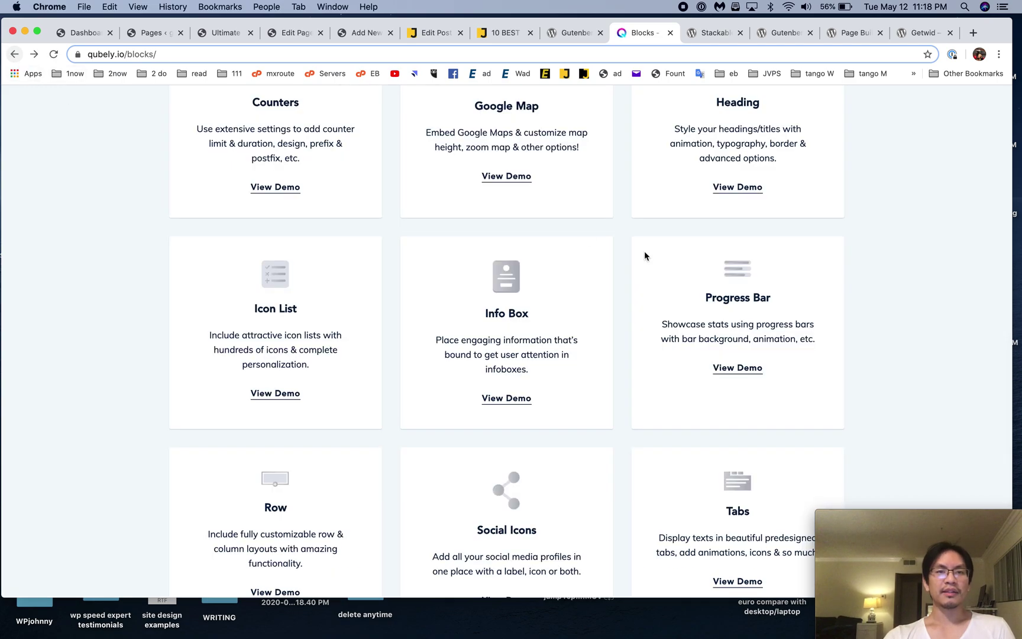
scroll(643, 255, "up", 8)
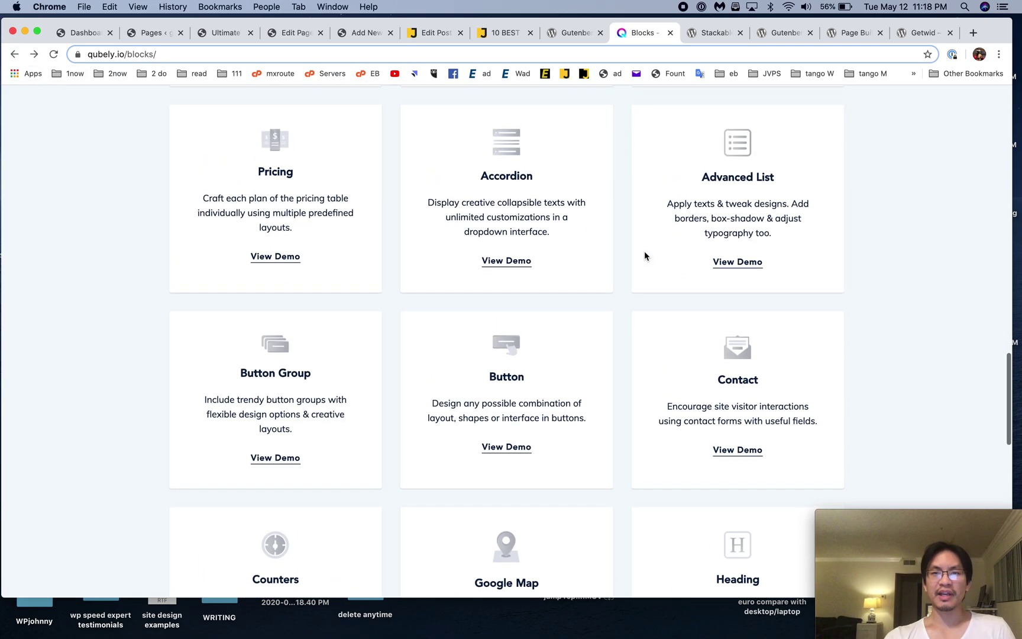
scroll(643, 256, "up", 8)
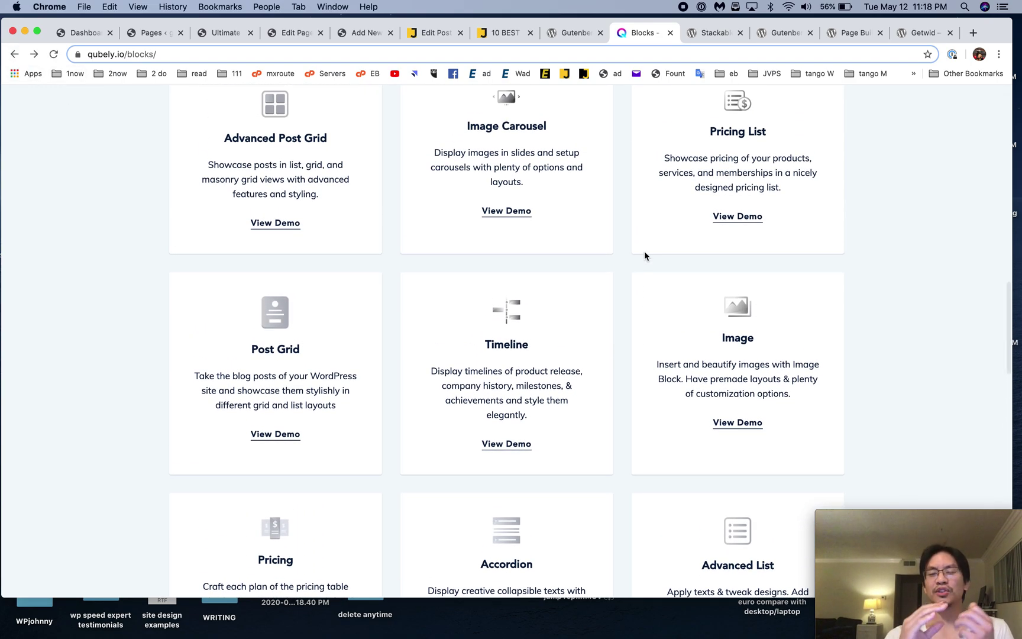
scroll(644, 256, "up", 10)
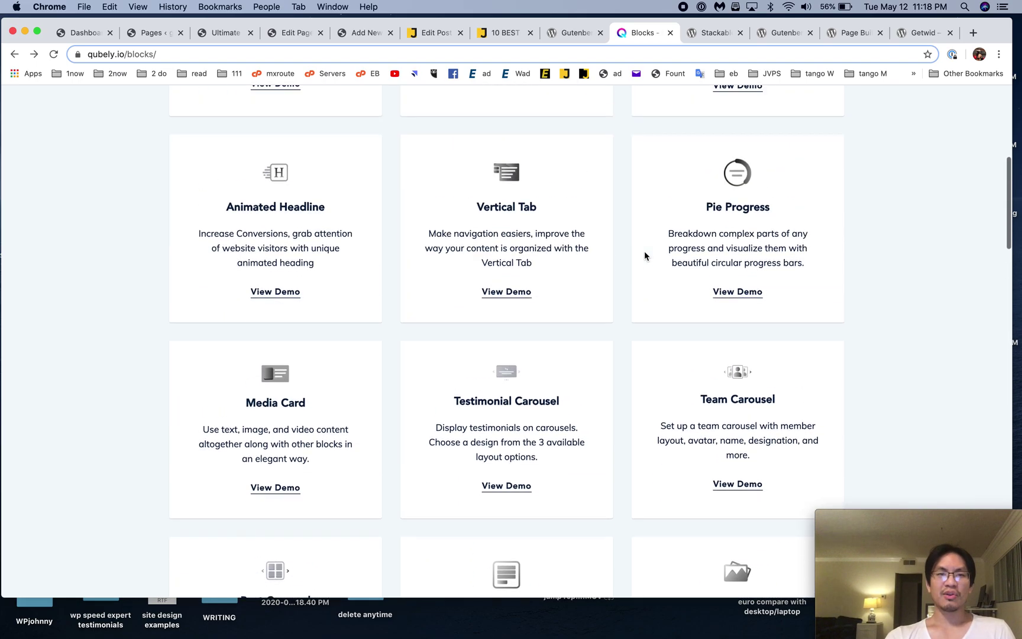
scroll(644, 256, "down", 2)
scroll(730, 284, "up", 7)
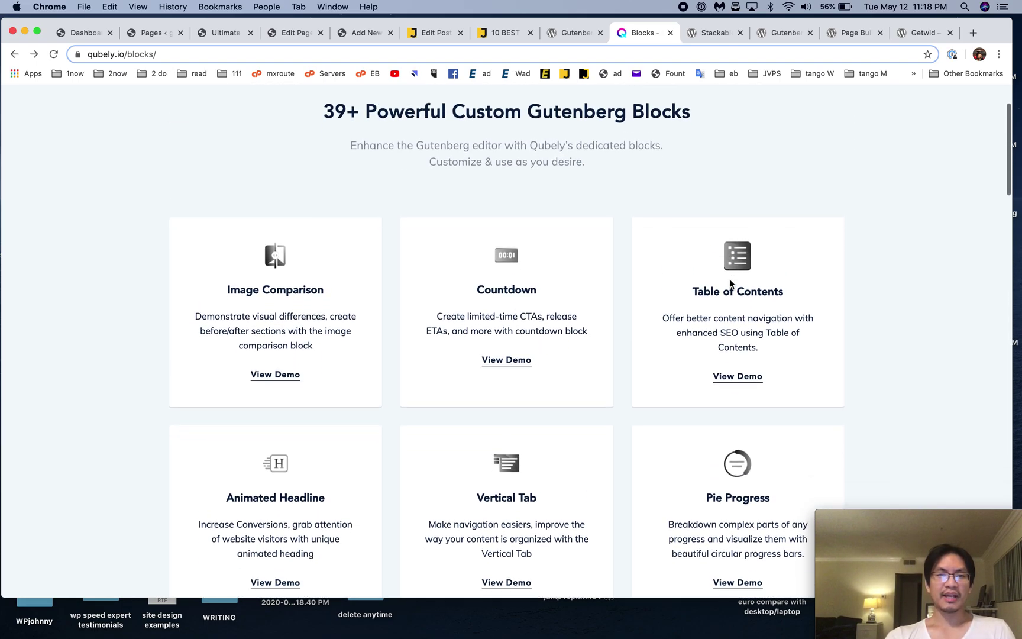
scroll(696, 410, "down", 8)
left_click(737, 285)
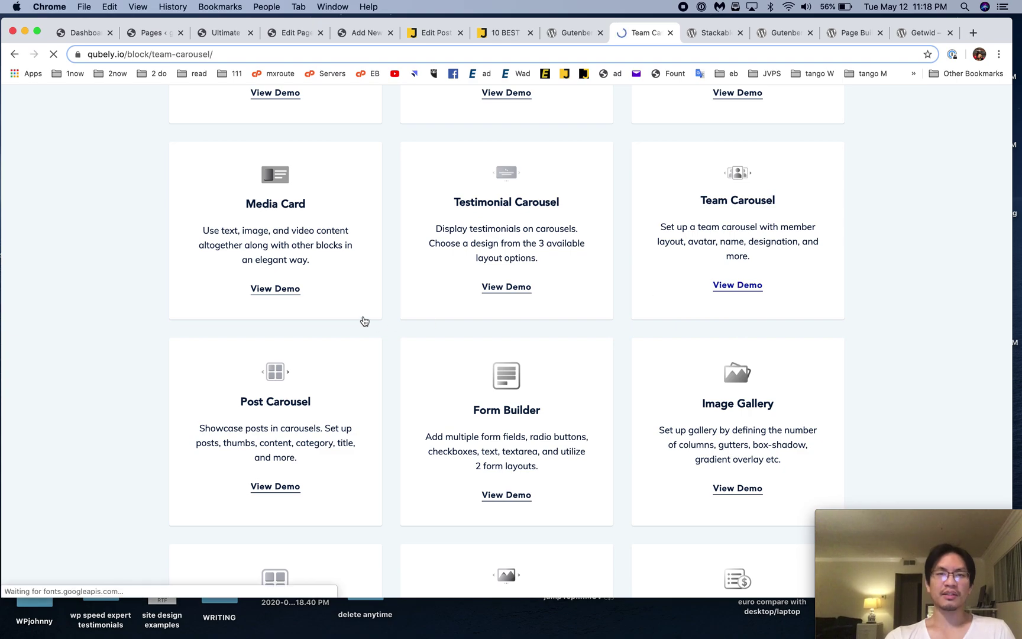
scroll(362, 315, "down", 3)
scroll(343, 418, "up", 1)
scroll(343, 426, "down", 7)
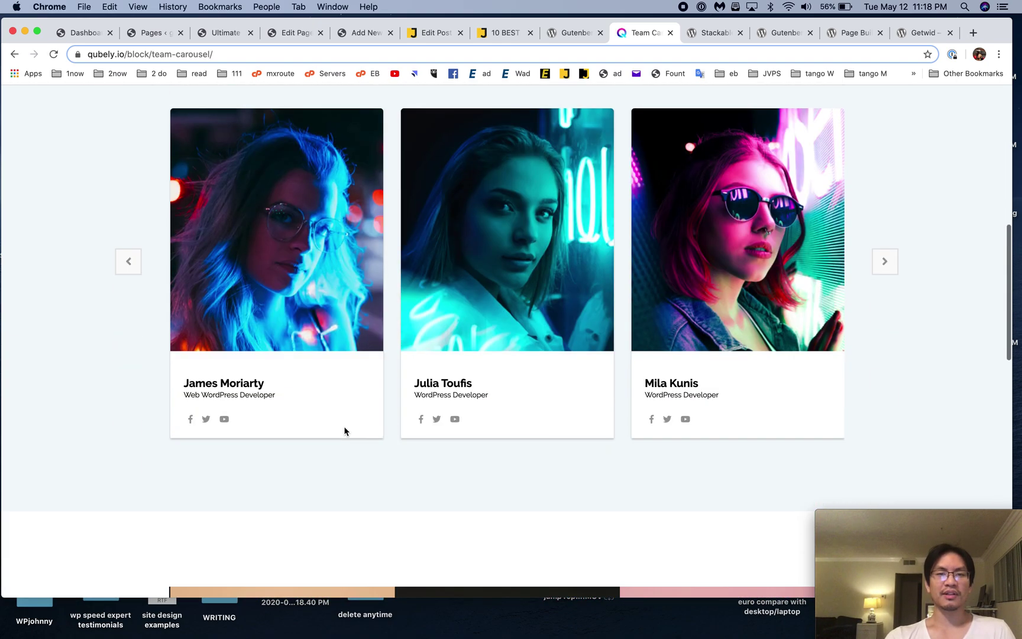
scroll(344, 431, "down", 1)
scroll(728, 169, "down", 8)
scroll(727, 169, "up", 1)
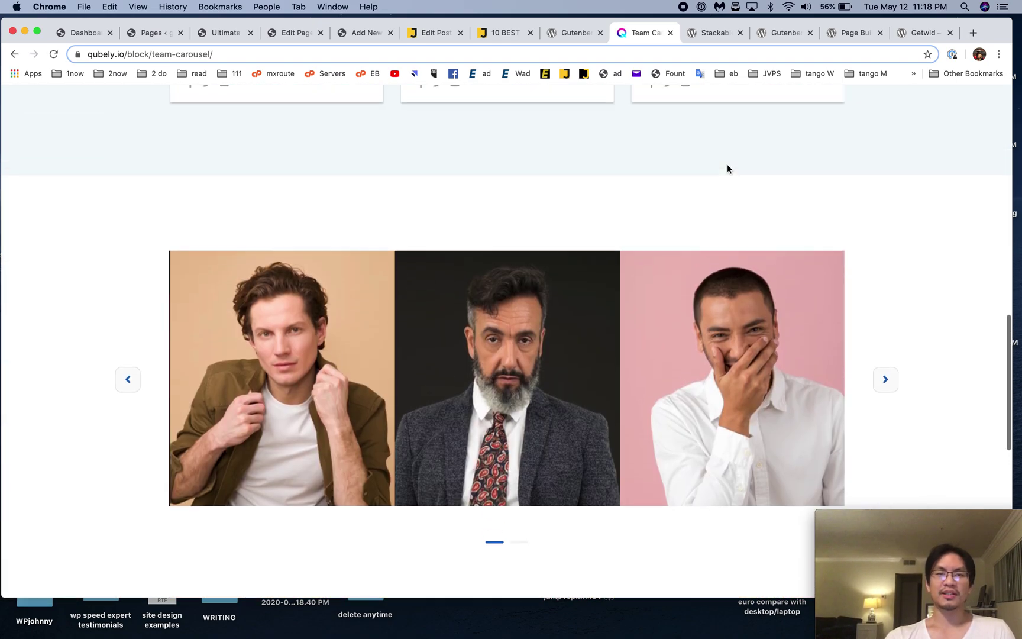
scroll(858, 162, "up", 5)
left_click(887, 219)
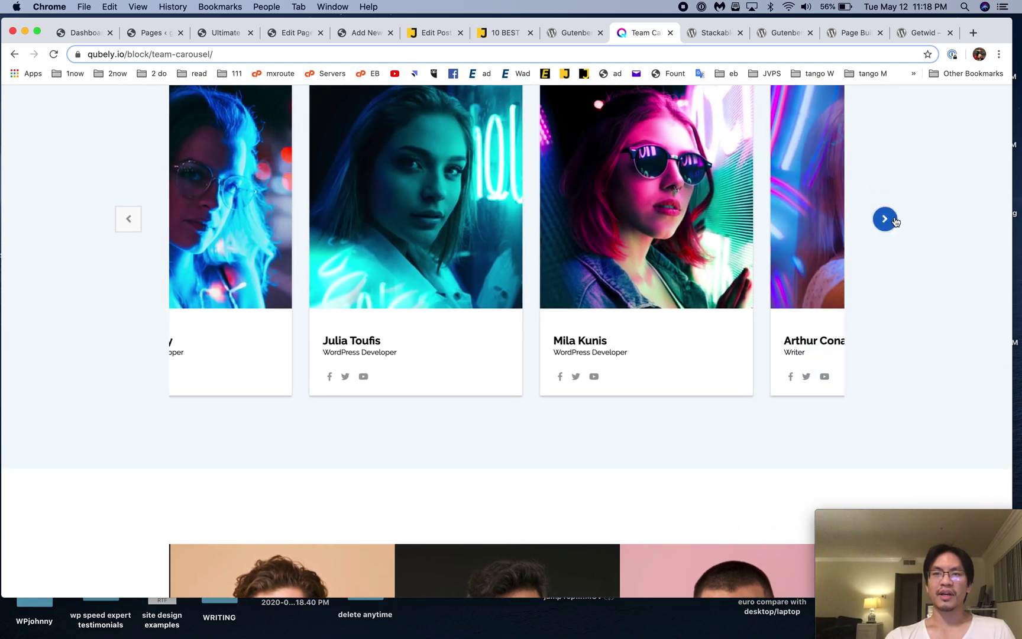
left_click(15, 55)
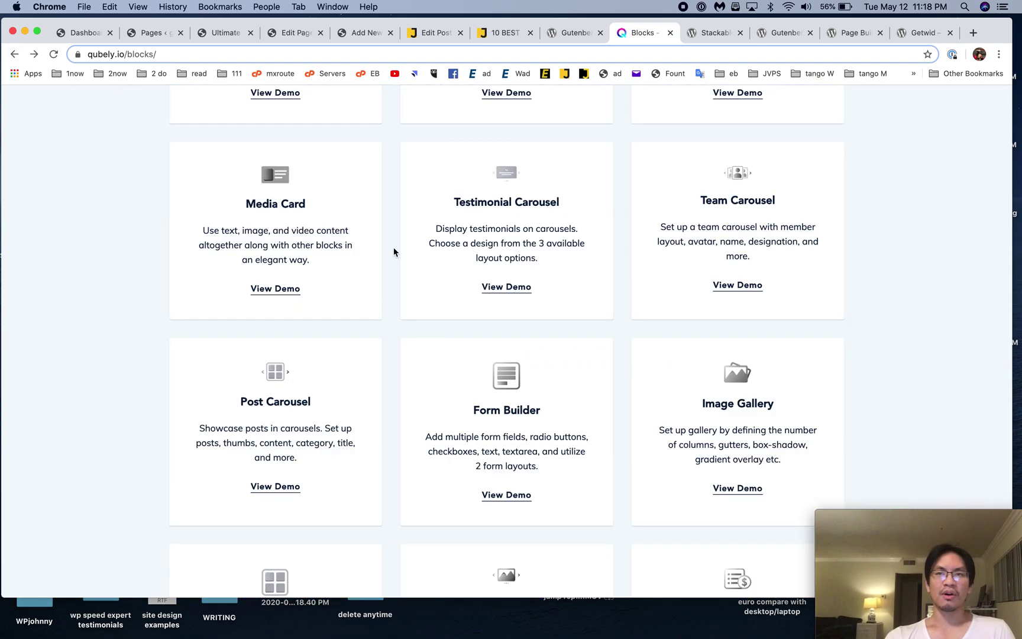
scroll(394, 252, "down", 5)
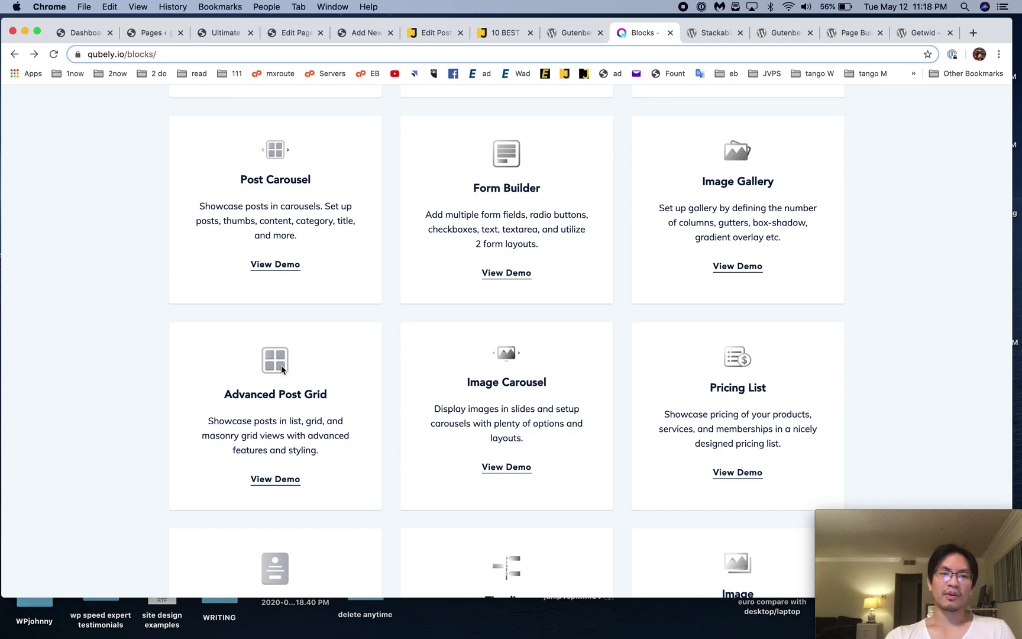
left_click(285, 267)
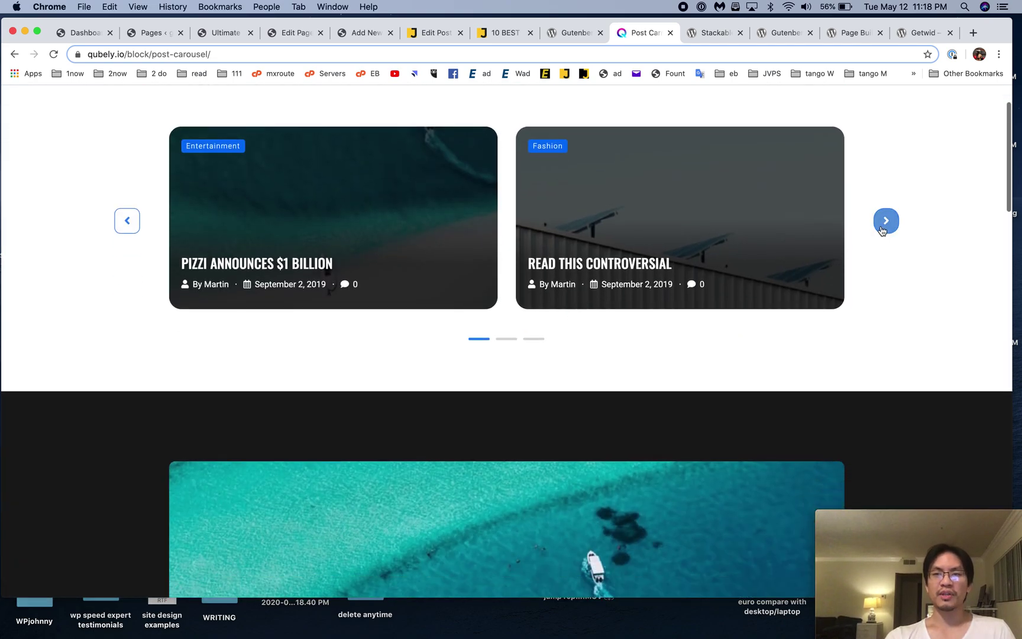
left_click(885, 220)
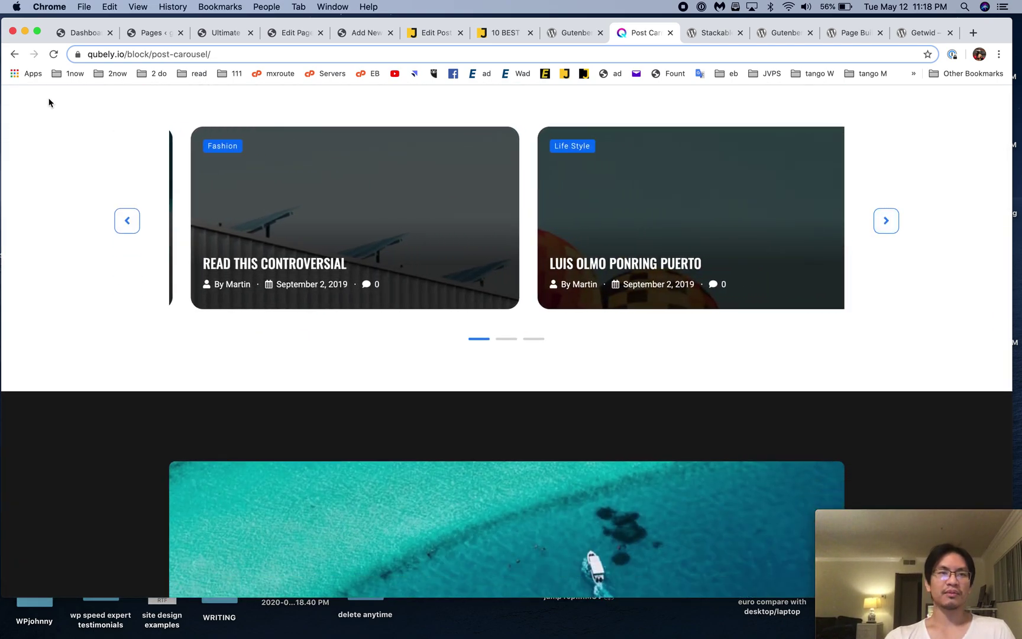
left_click(14, 54)
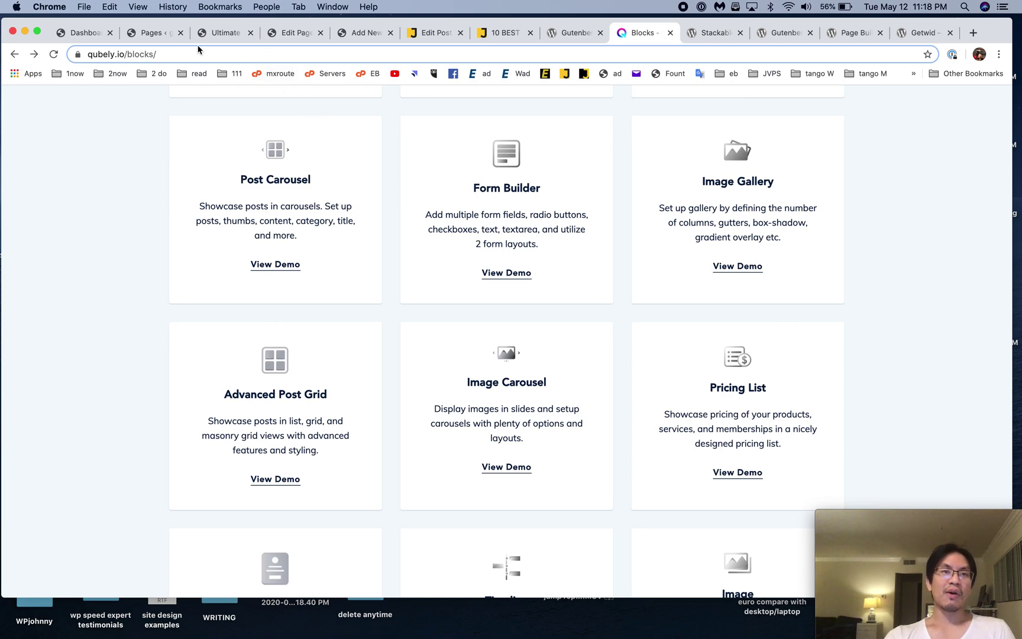
left_click(222, 33)
Step: Close the Ultimate Addons editor tab, leaving without saving changes
left_click(250, 32)
left_click(250, 32)
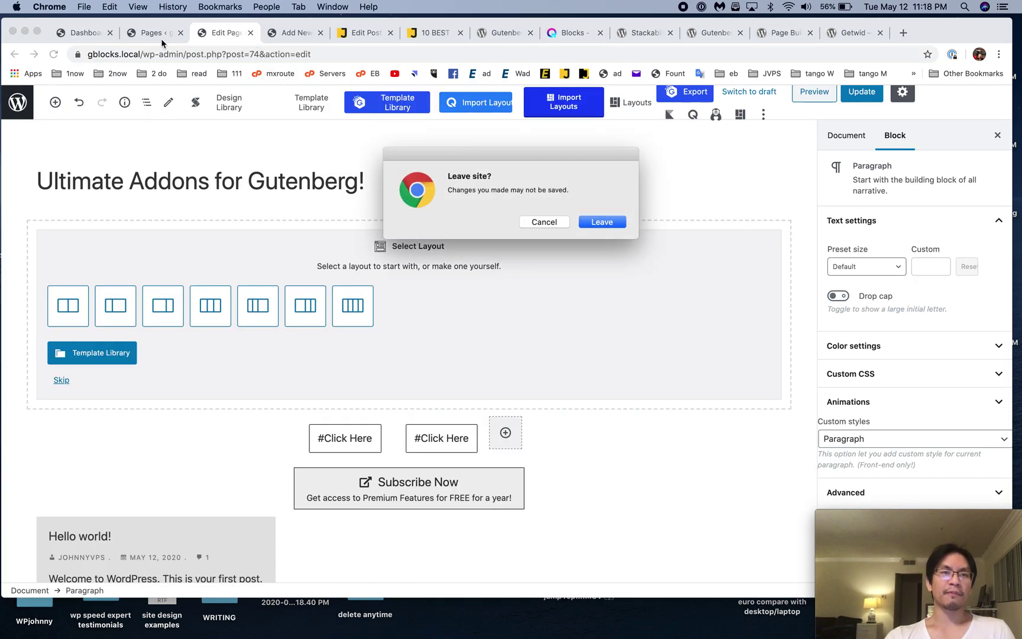
left_click(601, 222)
Step: From the Pages list, open the Qubely page's live view and its editor, then return to the Qubely catalogue
left_click(171, 33)
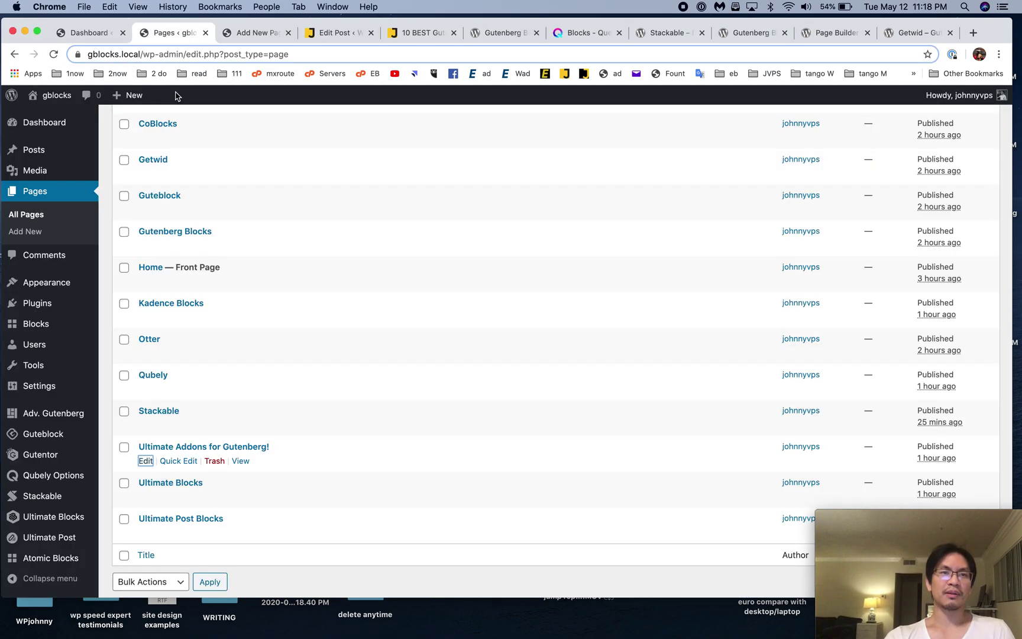
scroll(320, 434, "up", 5)
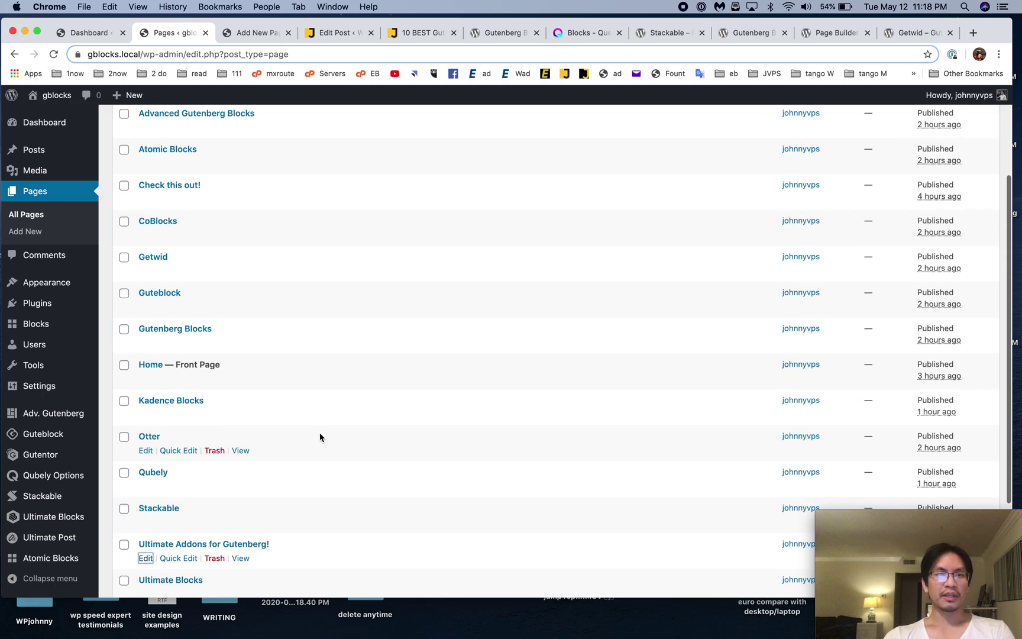
scroll(319, 437, "up", 3)
scroll(320, 436, "down", 4)
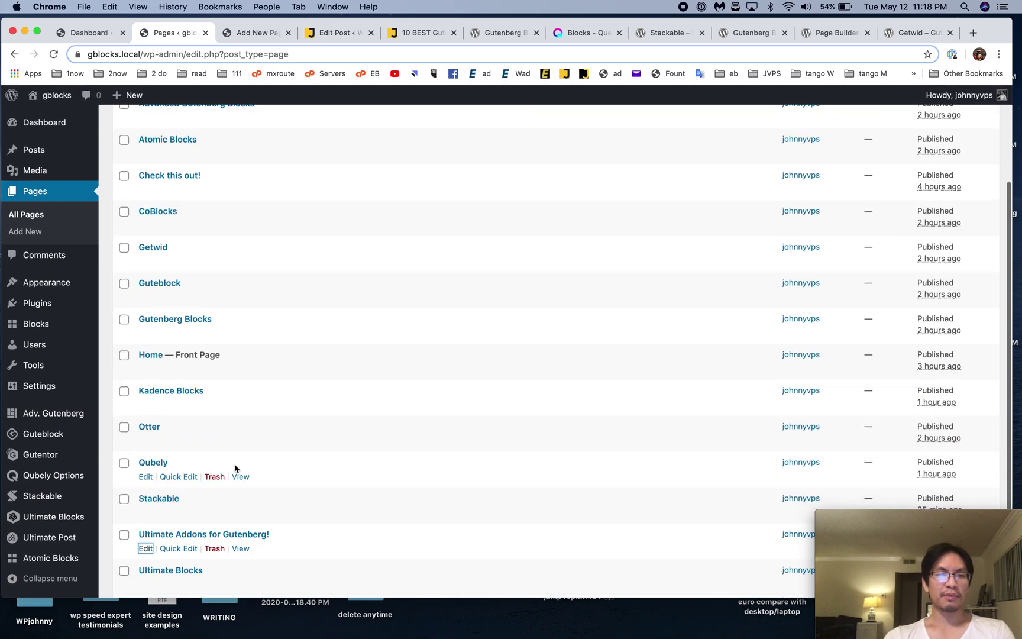
left_click(239, 478, "super")
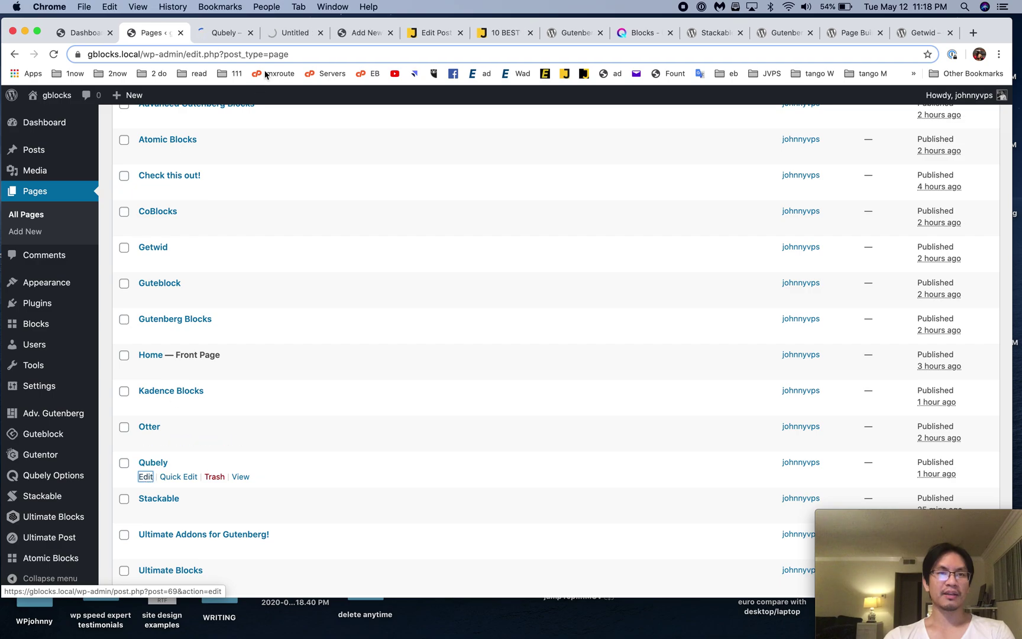
left_click(290, 38)
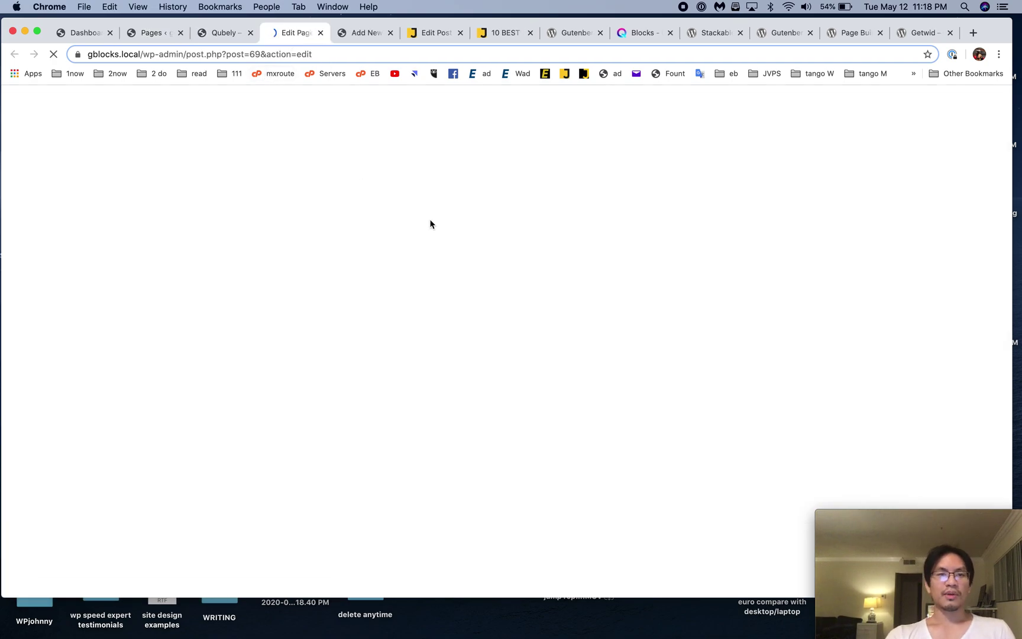
left_click(647, 37)
Step: Scroll through the qubely.io pricing-list demo, then switch to the gblocks.local Qubely page
scroll(541, 333, "down", 5)
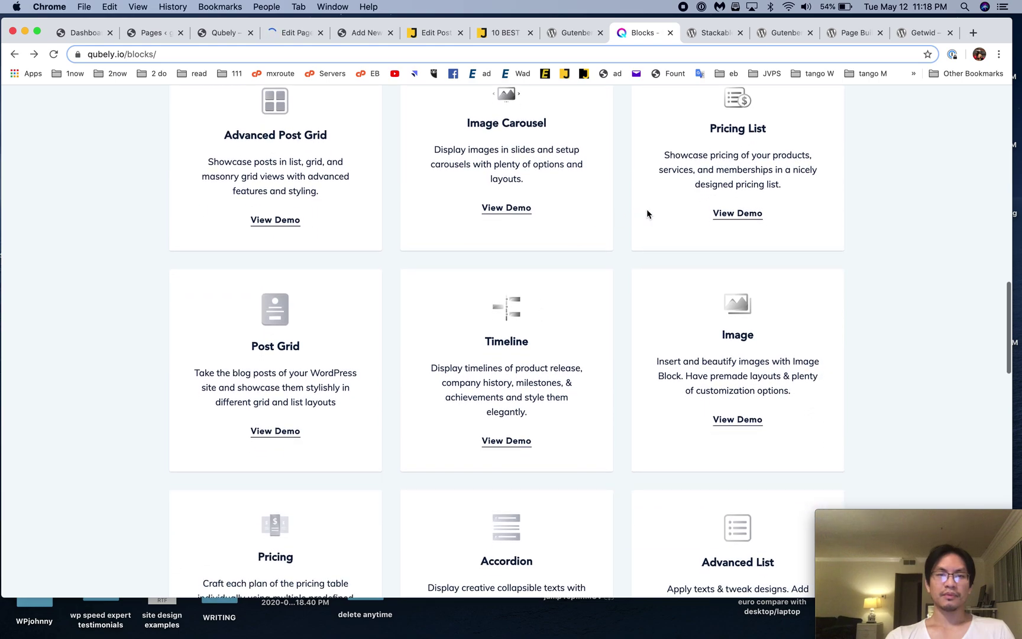
scroll(497, 266, "down", 10)
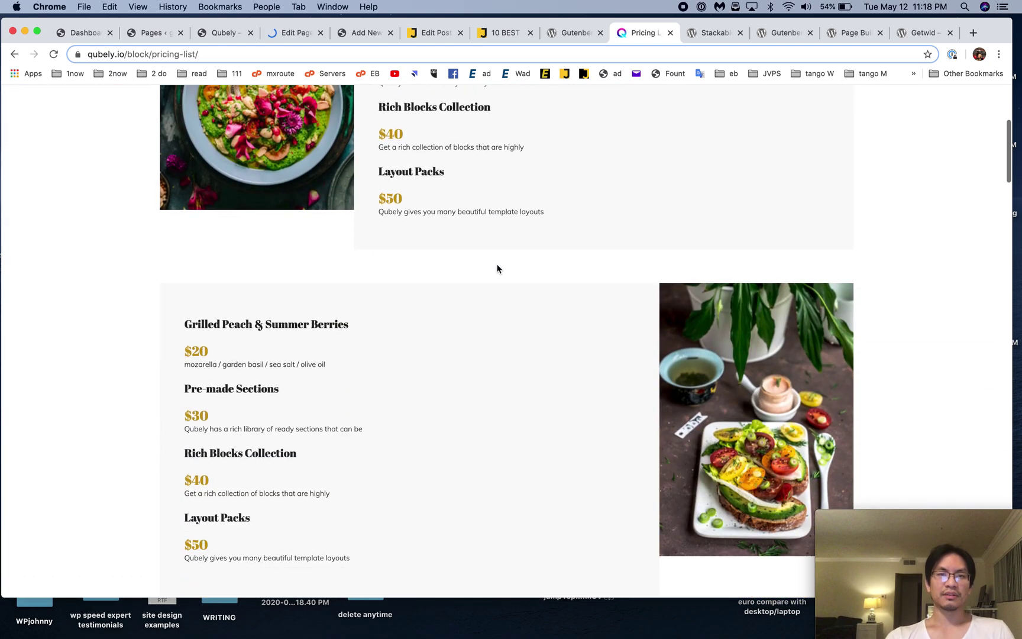
scroll(497, 268, "down", 15)
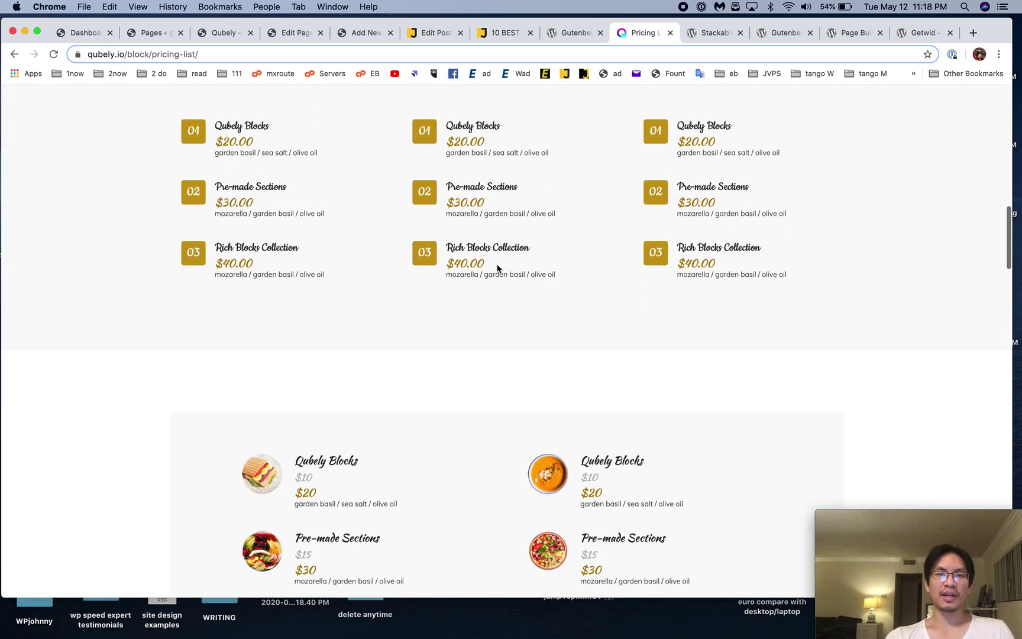
scroll(497, 269, "down", 15)
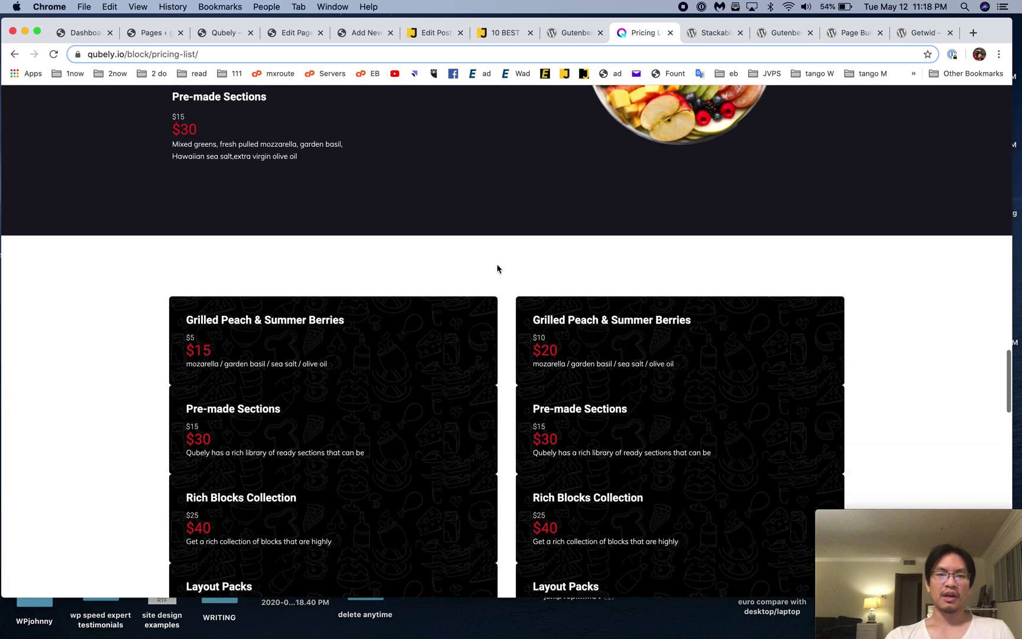
scroll(497, 268, "down", 15)
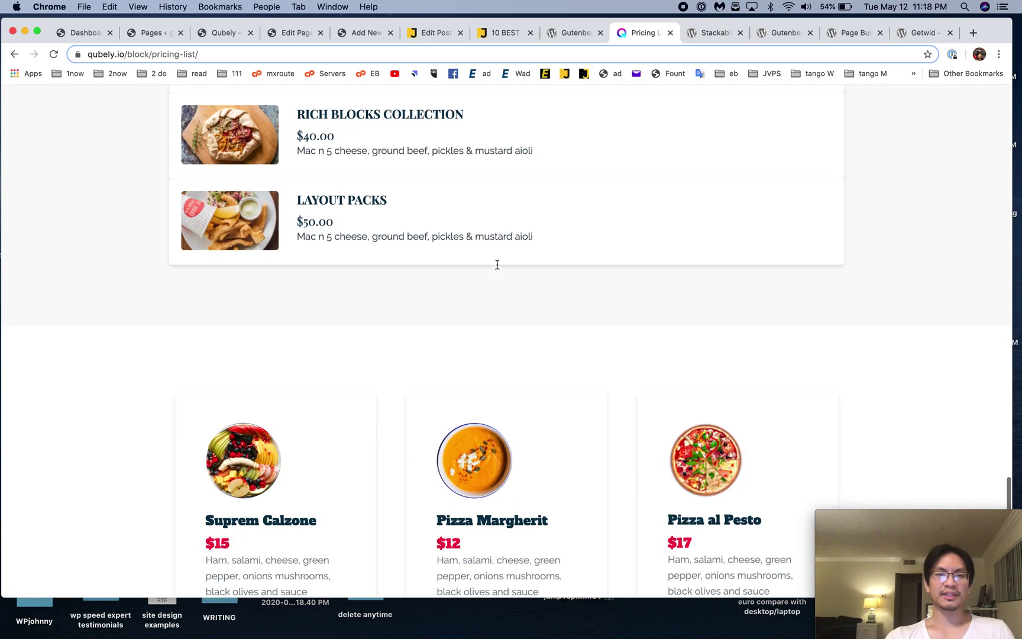
scroll(496, 269, "up", 8)
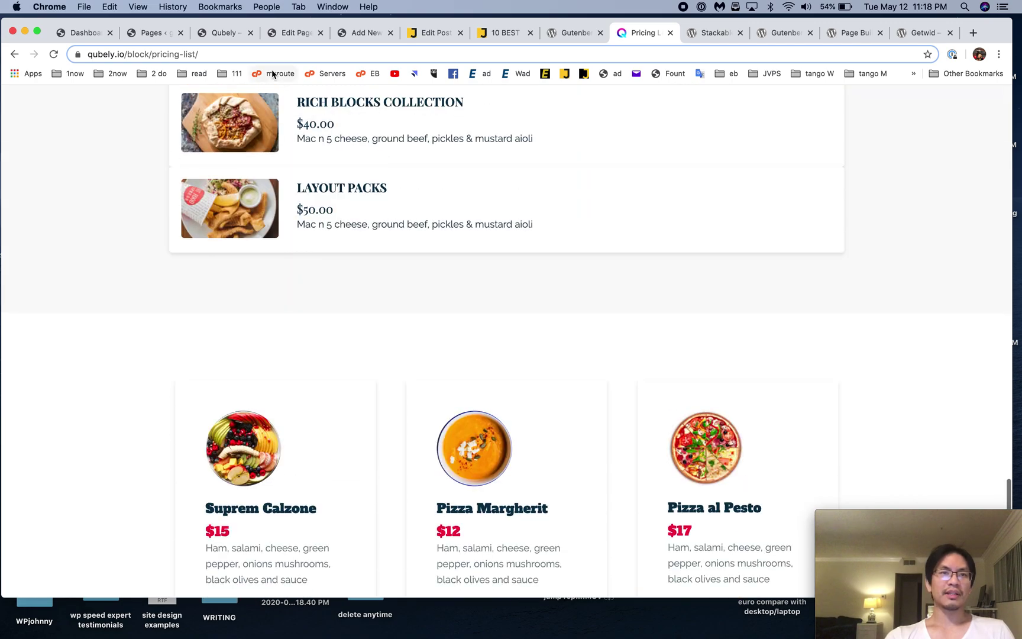
left_click(227, 36)
Step: Scroll the local Qubely page, then open it in the Gutenberg editor from the Pages list
scroll(294, 255, "down", 1)
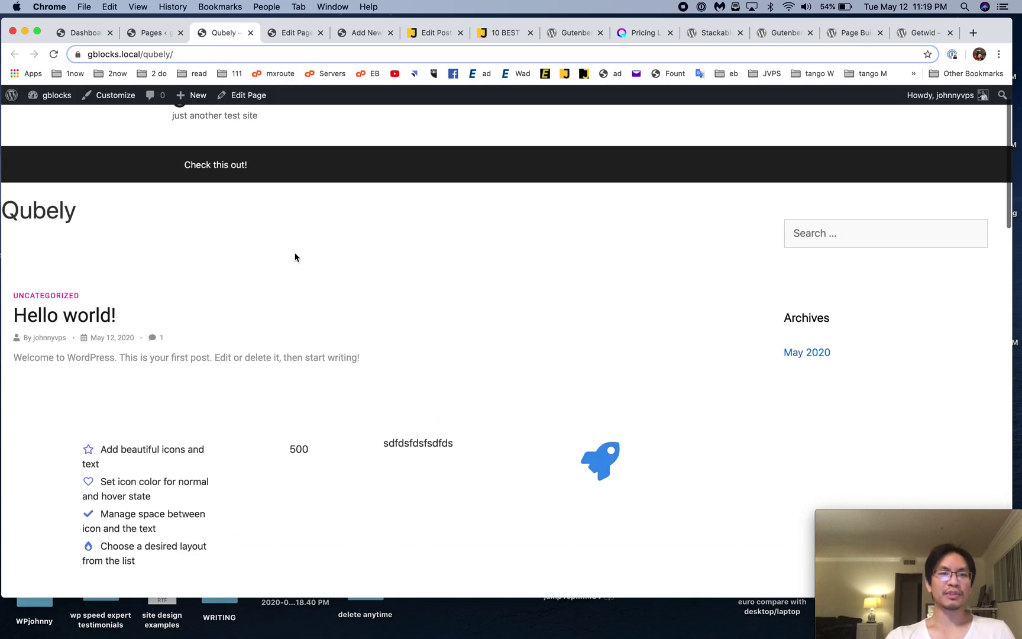
scroll(295, 308, "up", 1)
scroll(295, 345, "down", 20)
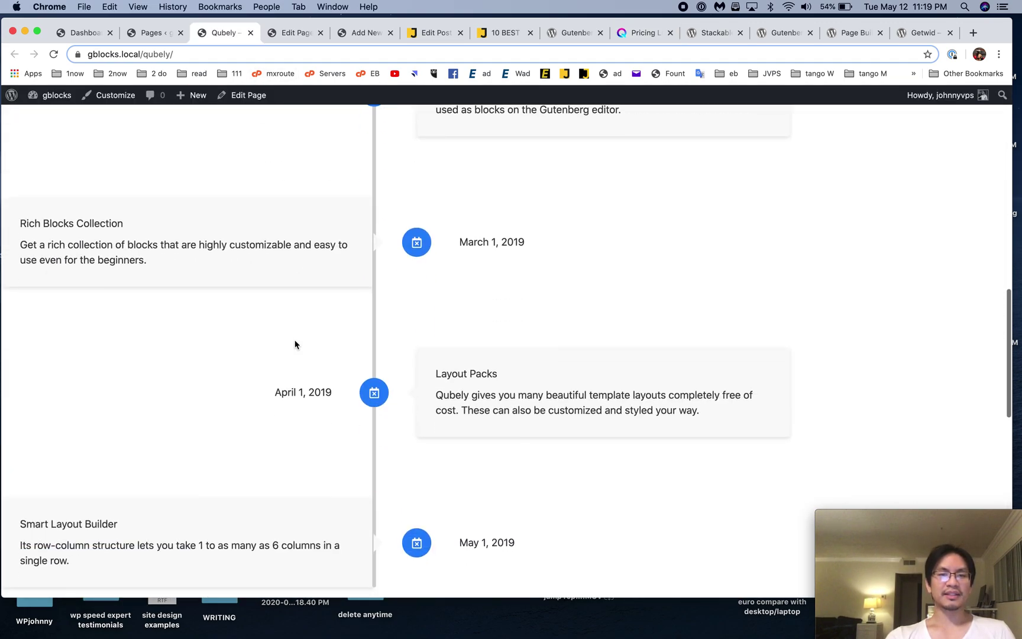
scroll(223, 277, "up", 3)
scroll(382, 348, "down", 5)
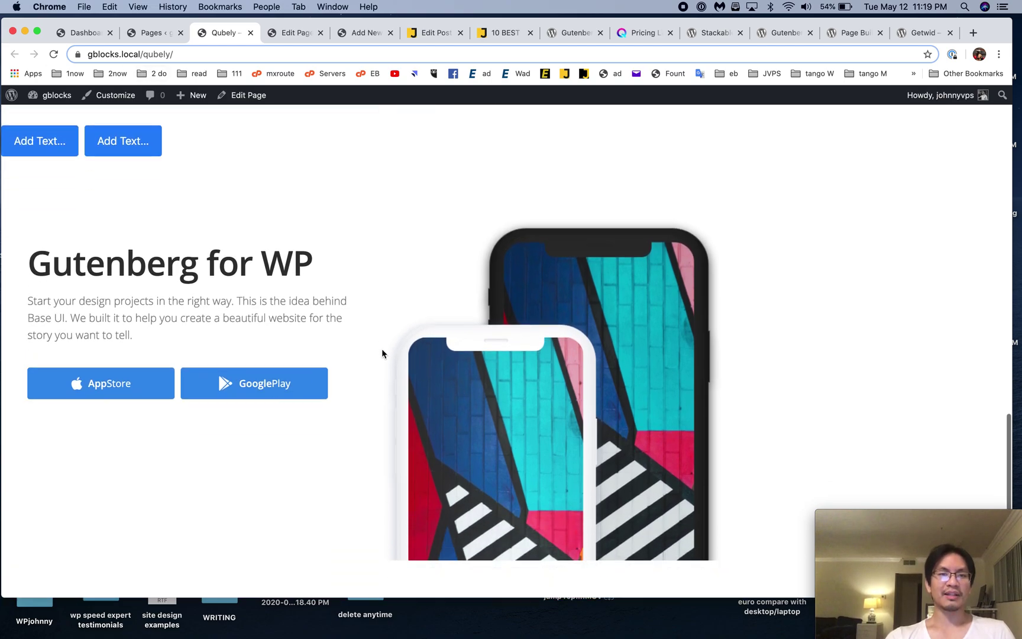
left_click(152, 33)
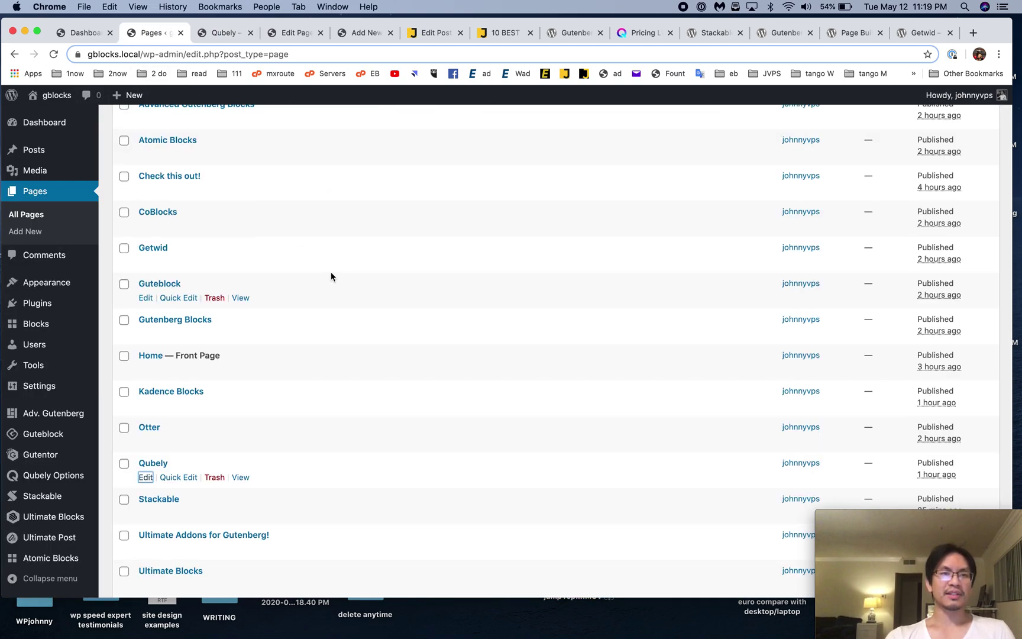
left_click(295, 32)
scroll(380, 314, "down", 20)
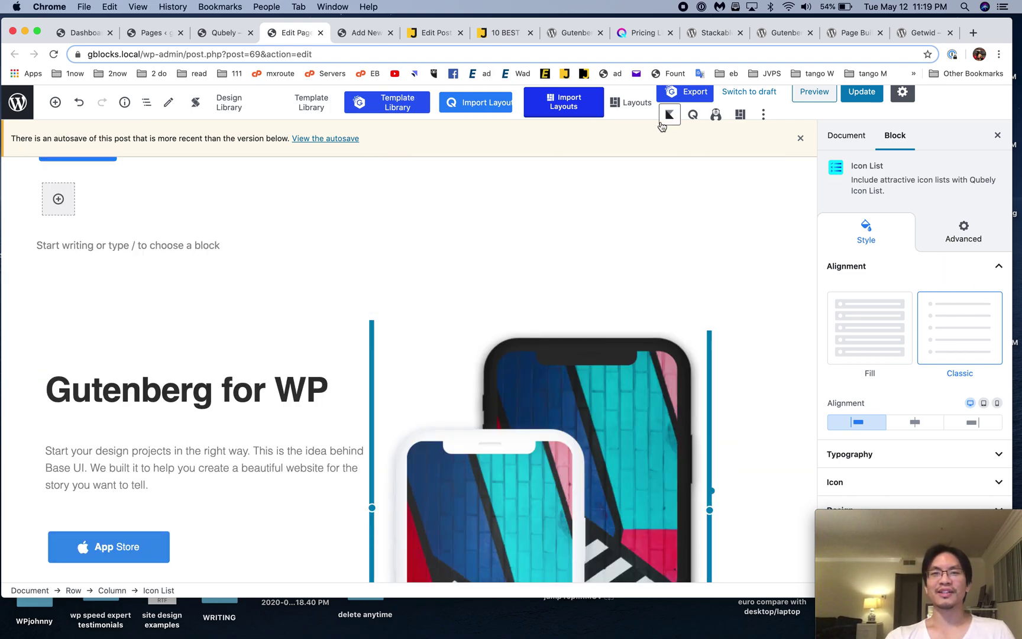
left_click(498, 103)
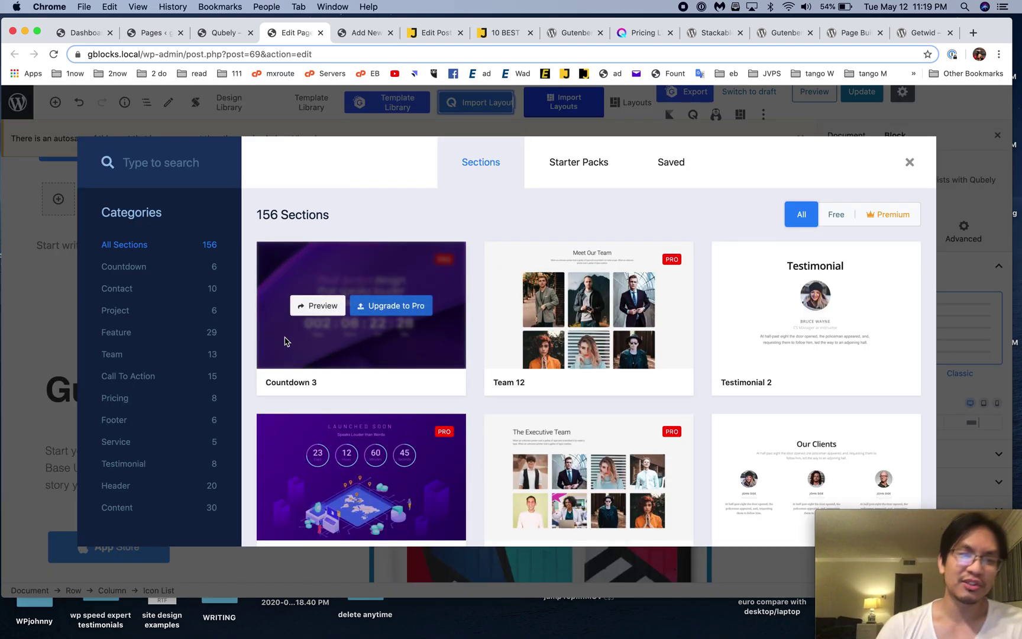
left_click(155, 271)
left_click(155, 293)
left_click(152, 308)
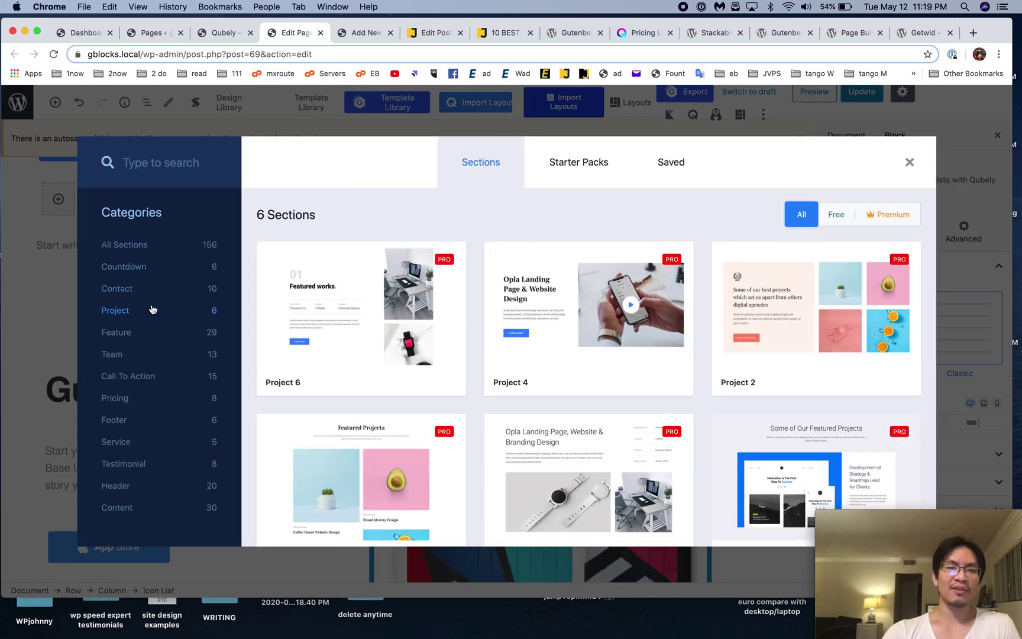
left_click(158, 290)
scroll(452, 335, "down", 5)
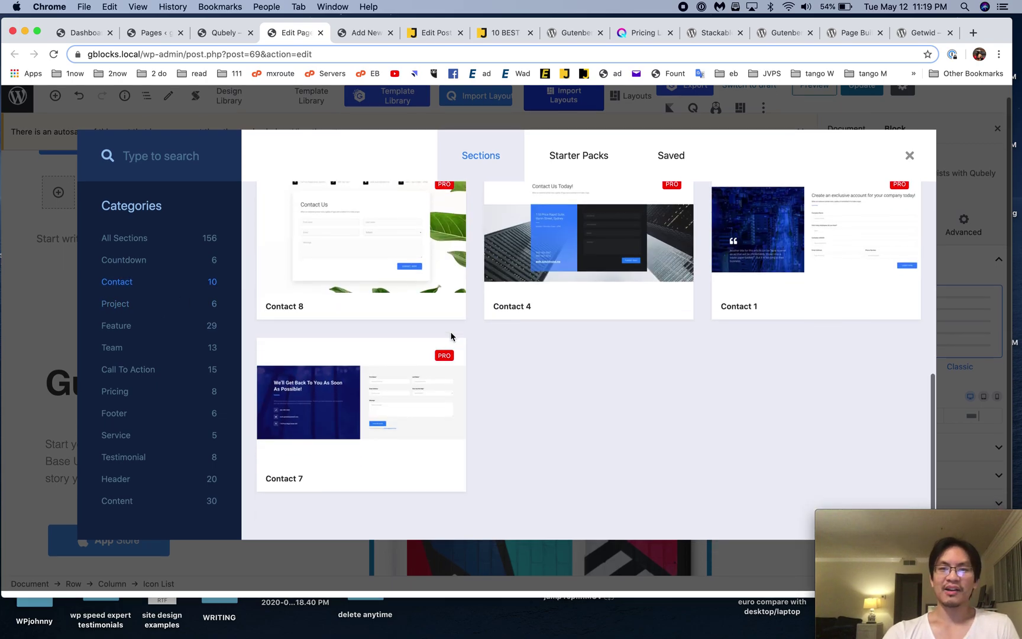
left_click(595, 161)
left_click(659, 163)
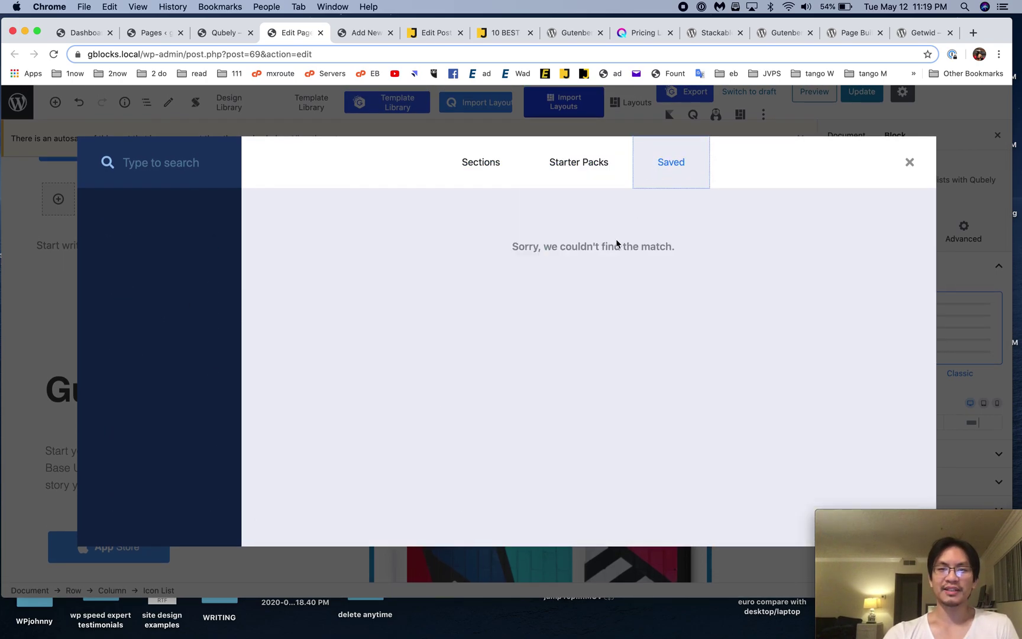
left_click(601, 174)
scroll(331, 320, "down", 10)
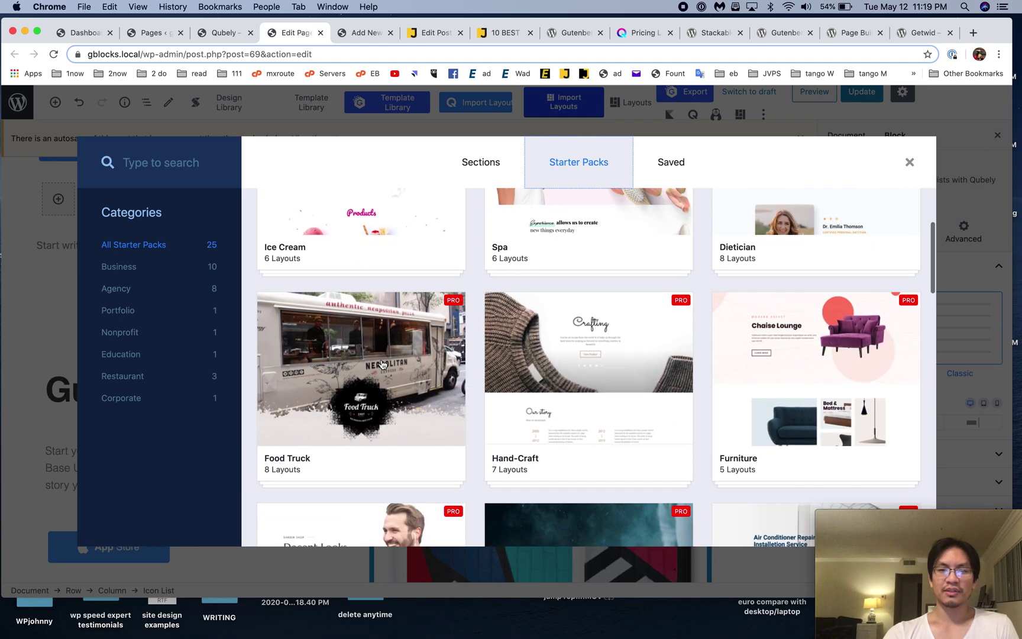
scroll(382, 364, "down", 12)
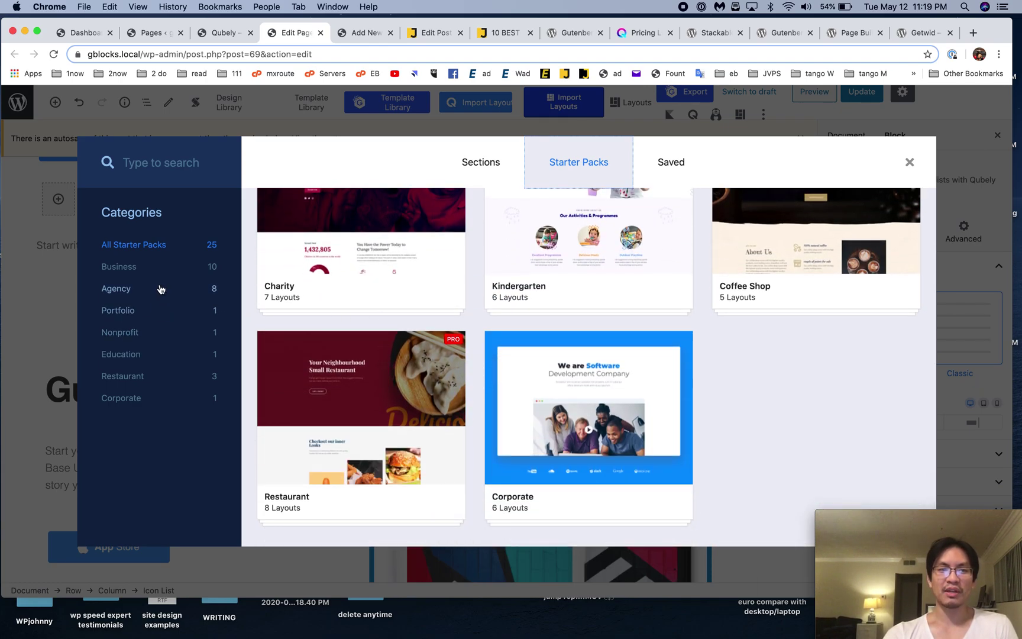
left_click(160, 288)
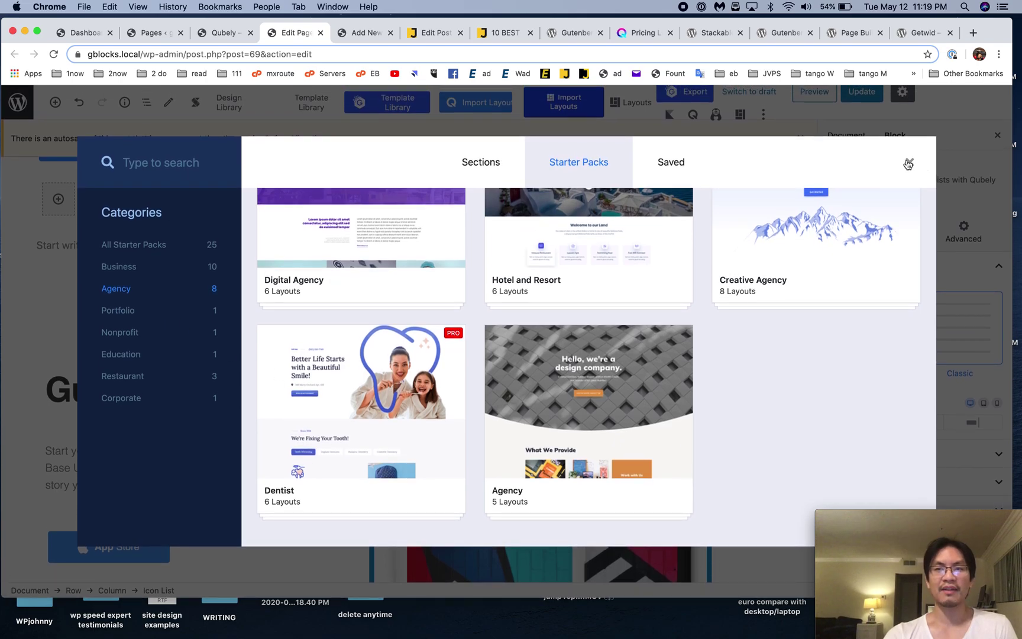
left_click(908, 164)
scroll(567, 403, "down", 5)
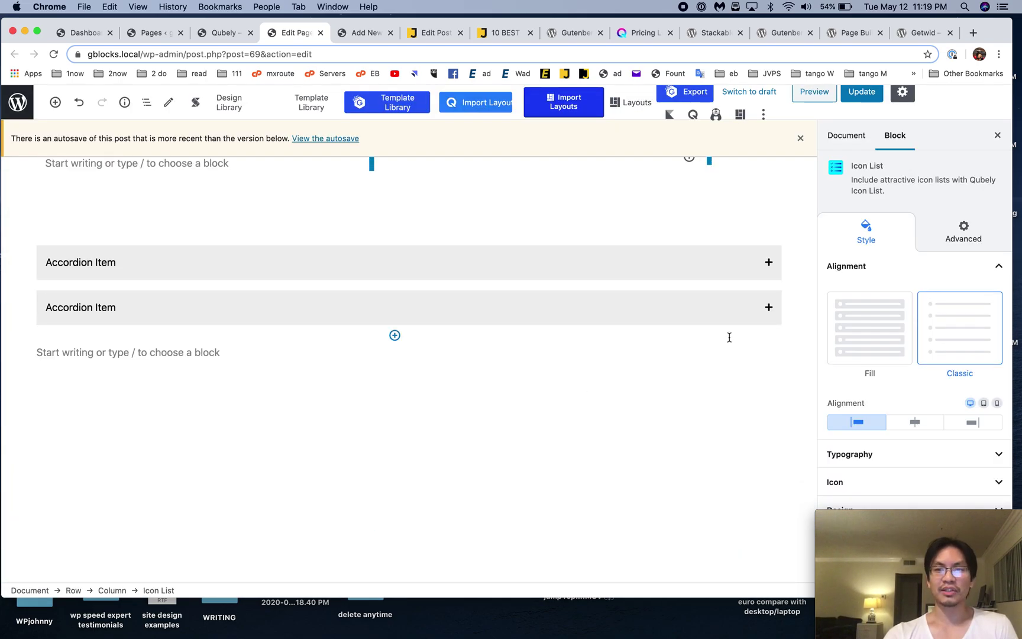
Step: Select the empty line below the accordion items and browse the Qubely blocks in the inserter
left_click(676, 367)
left_click(681, 350)
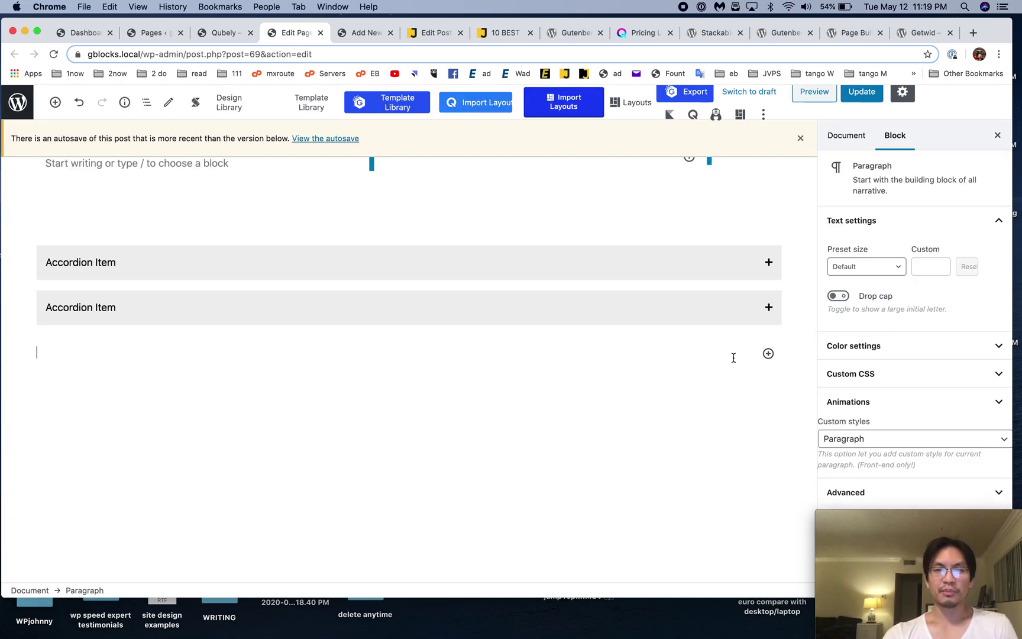
left_click(768, 353)
scroll(672, 271, "down", 10)
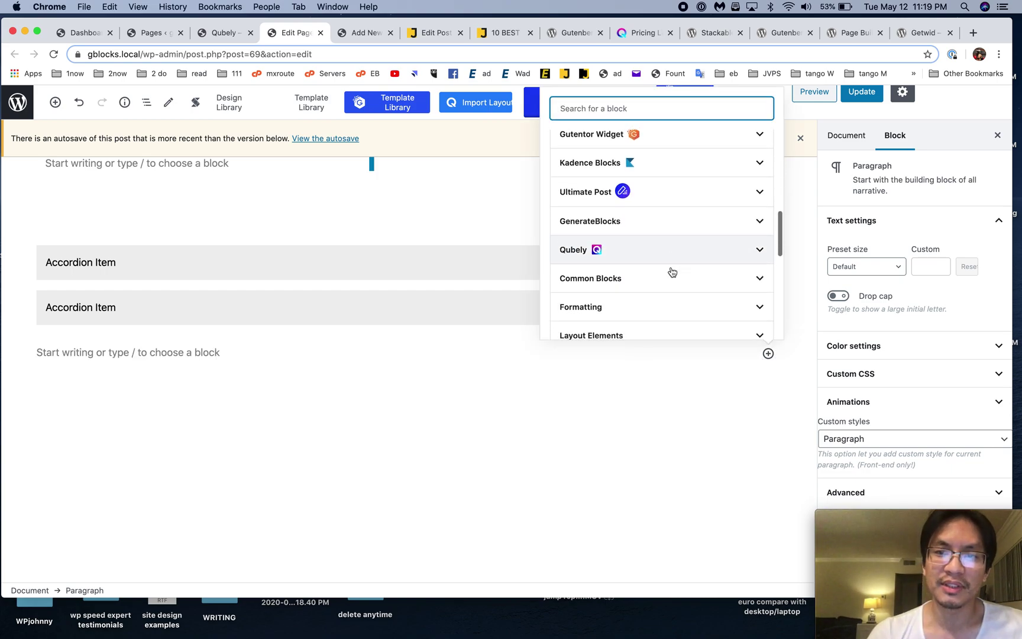
left_click(684, 256)
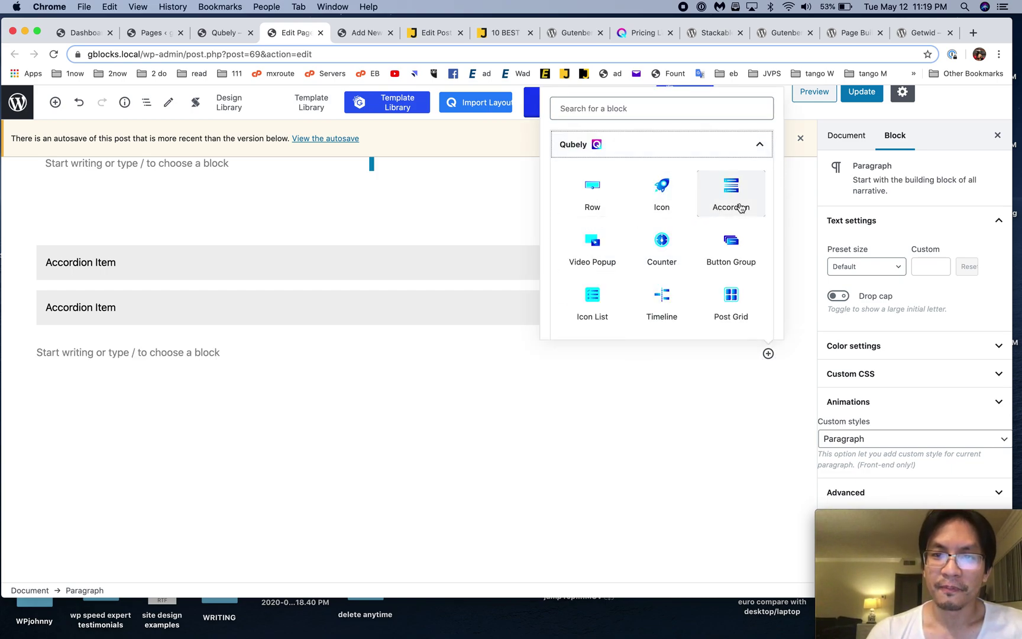
scroll(670, 282, "down", 5)
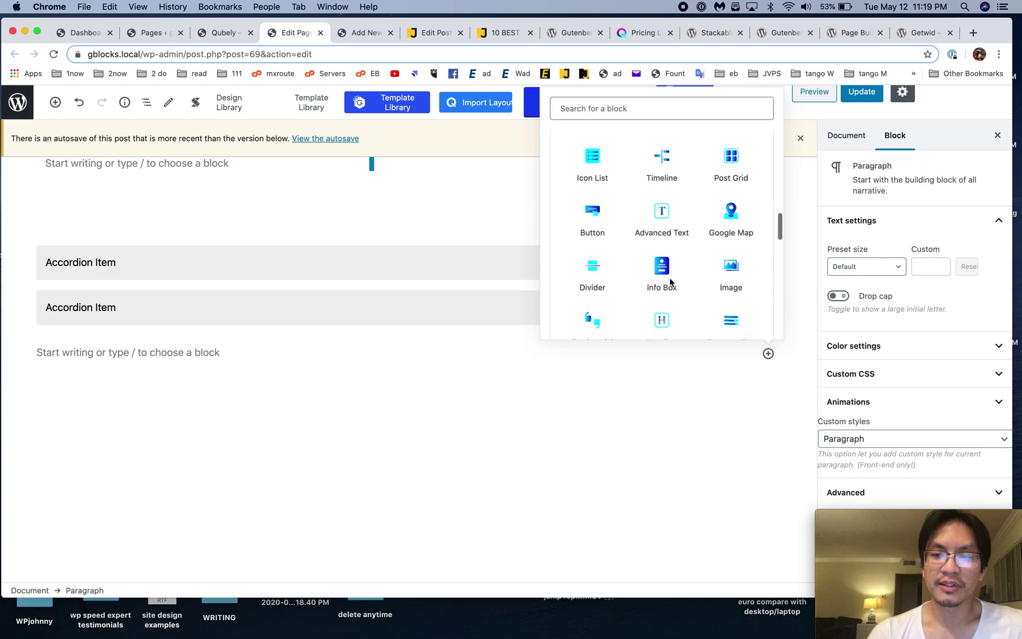
scroll(671, 283, "down", 5)
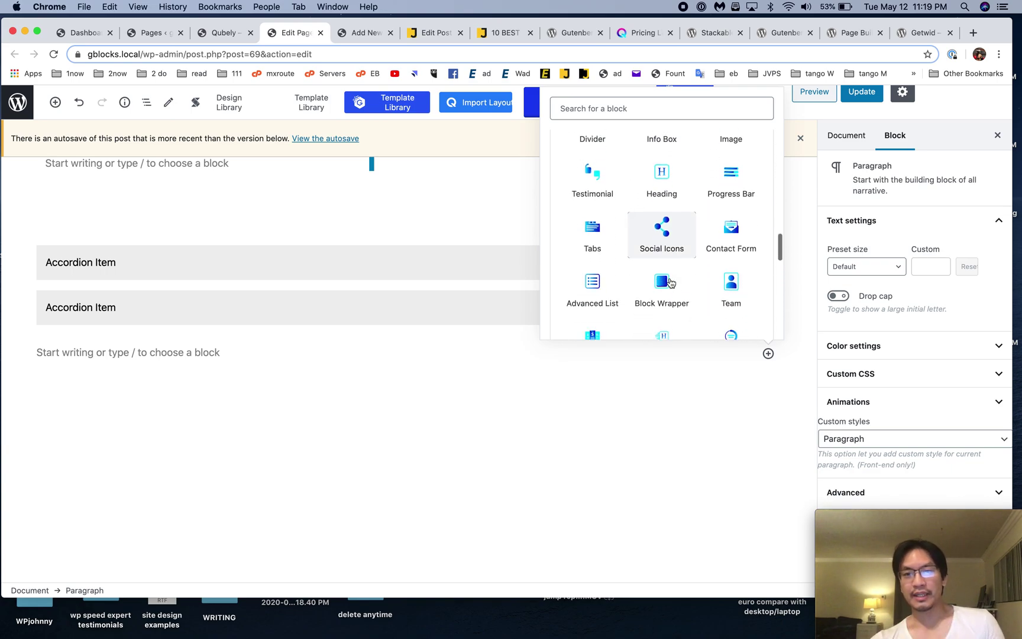
scroll(670, 282, "down", 4)
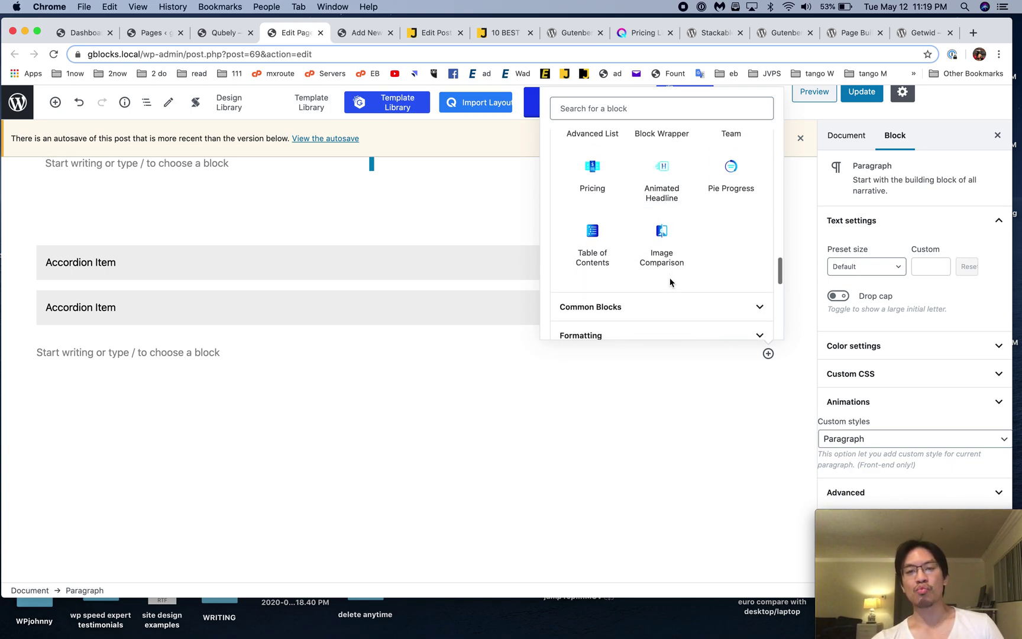
scroll(670, 277, "up", 2)
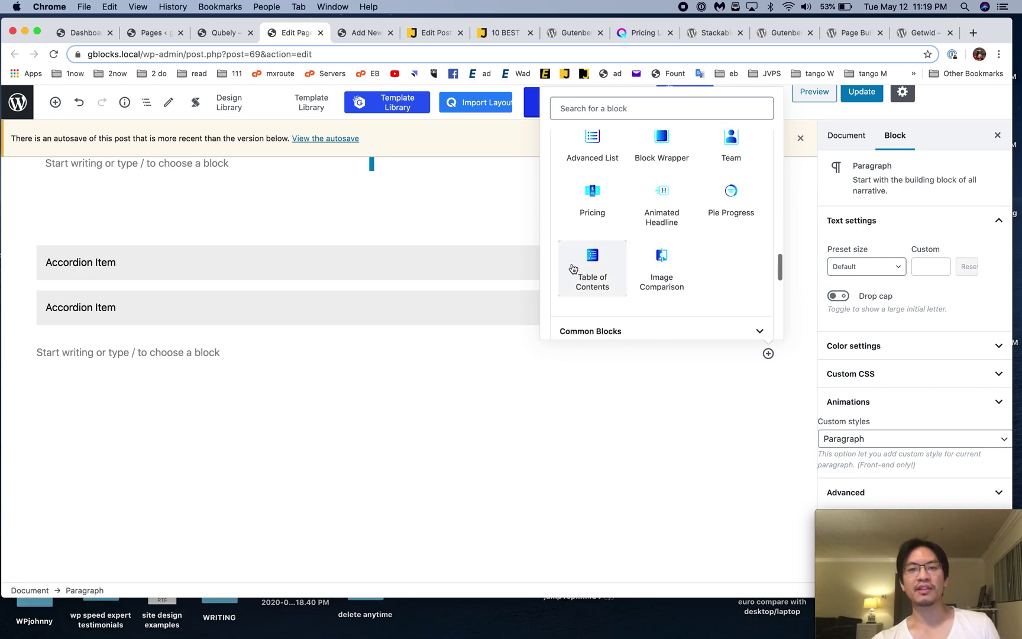
left_click(550, 397)
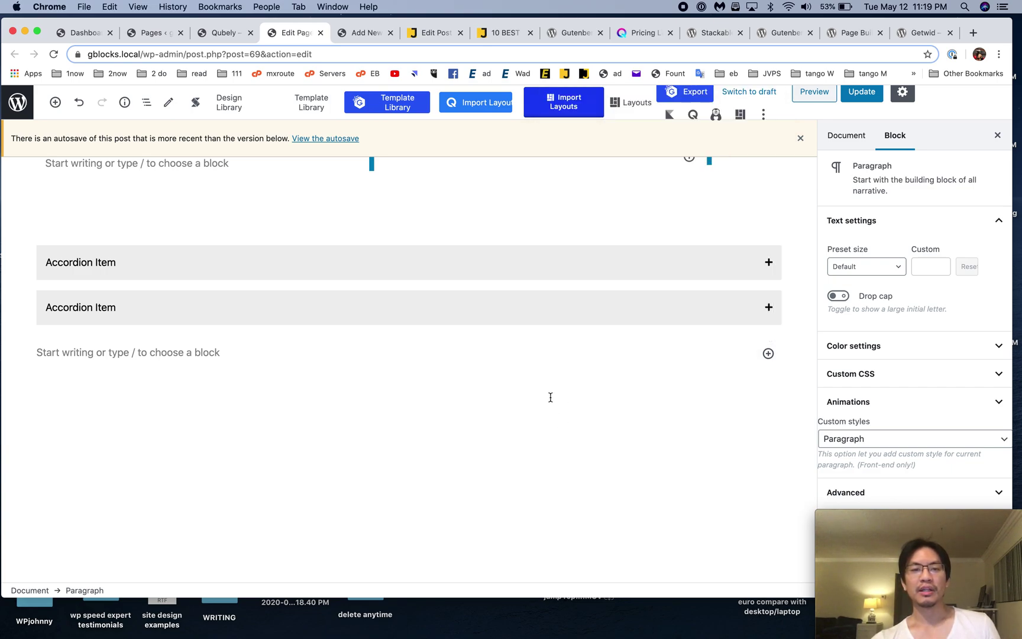
Step: Insert a Qubely Pricing table from the inserter's Qubely collection
left_click(768, 354)
scroll(691, 278, "down", 10)
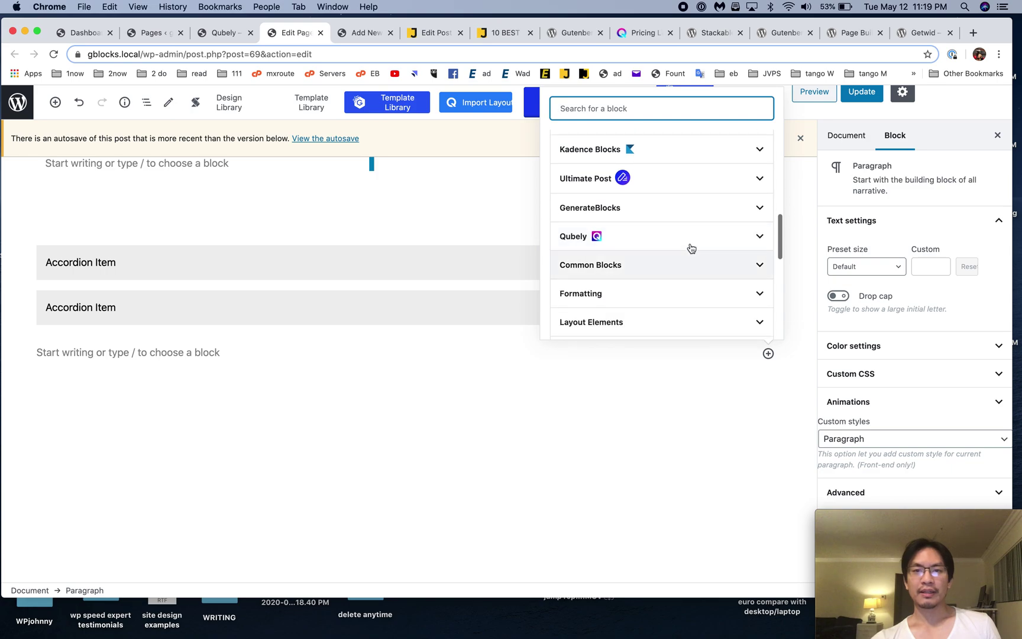
left_click(692, 248)
scroll(639, 298, "down", 5)
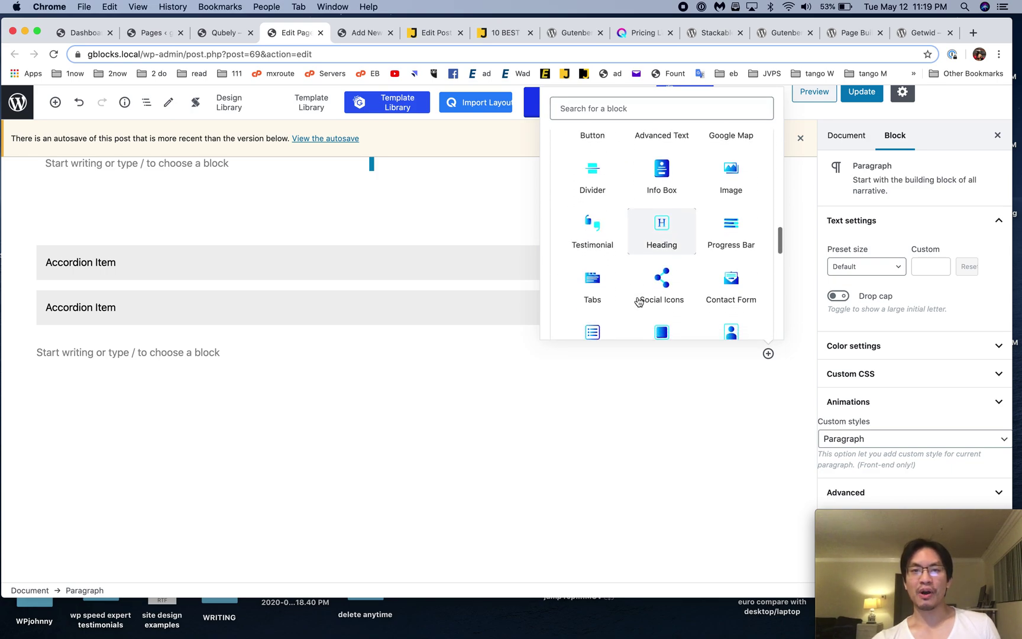
scroll(639, 303, "down", 4)
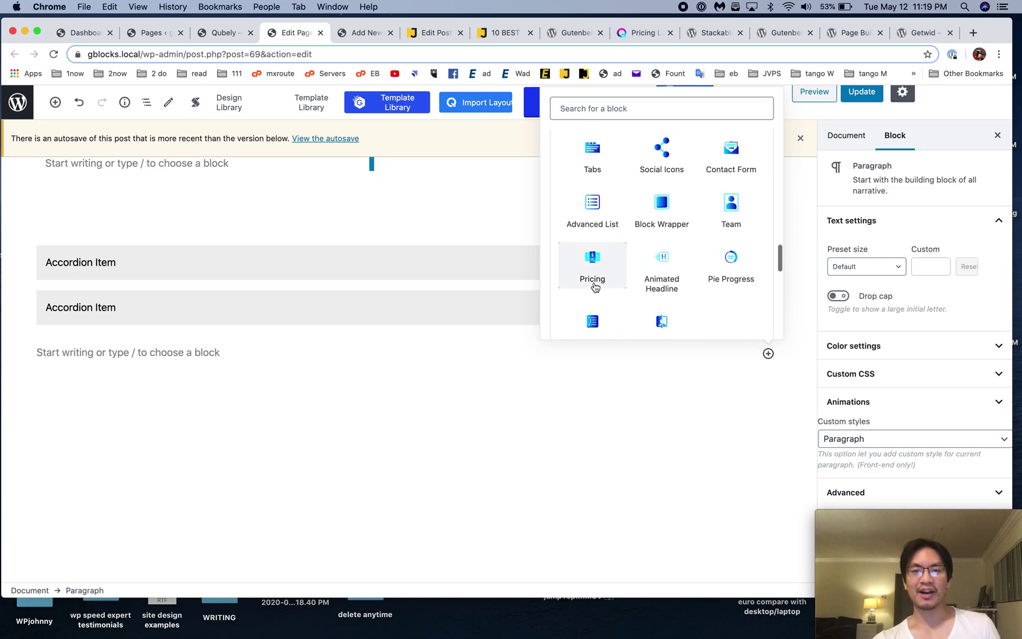
left_click(593, 266)
Step: Review the new Basic $49/Month Pricing block and show its Advanced settings
scroll(433, 453, "down", 5)
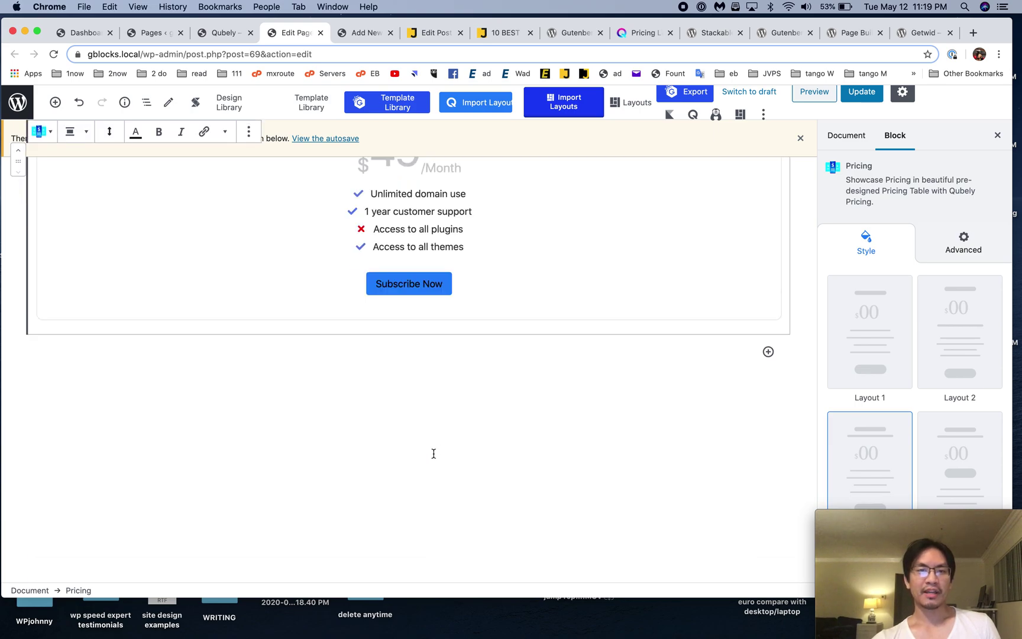
scroll(434, 453, "up", 4)
scroll(933, 357, "down", 8)
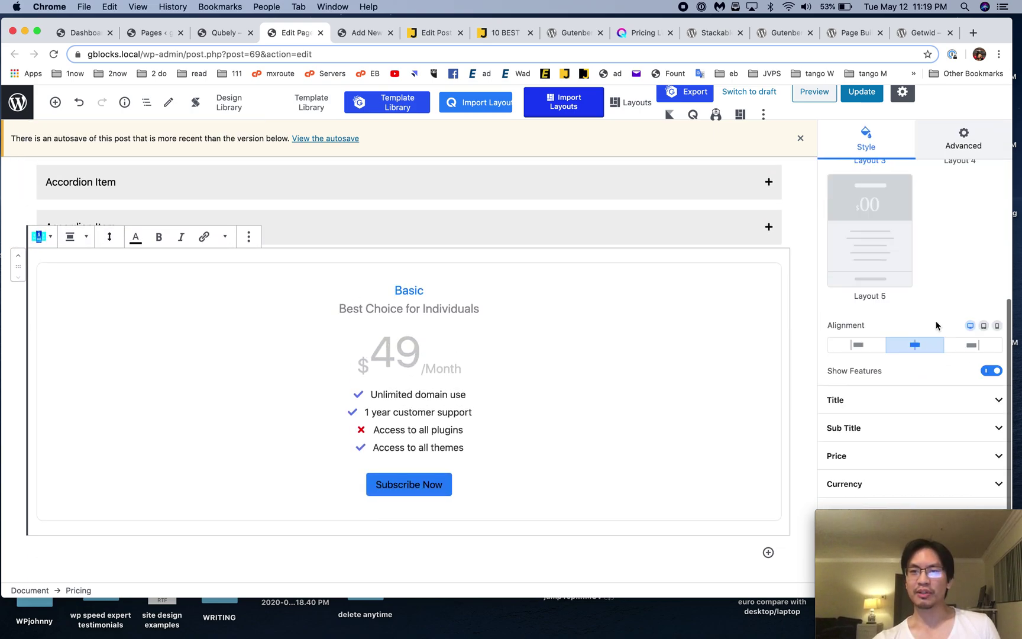
scroll(935, 324, "up", 6)
scroll(950, 204, "up", 4)
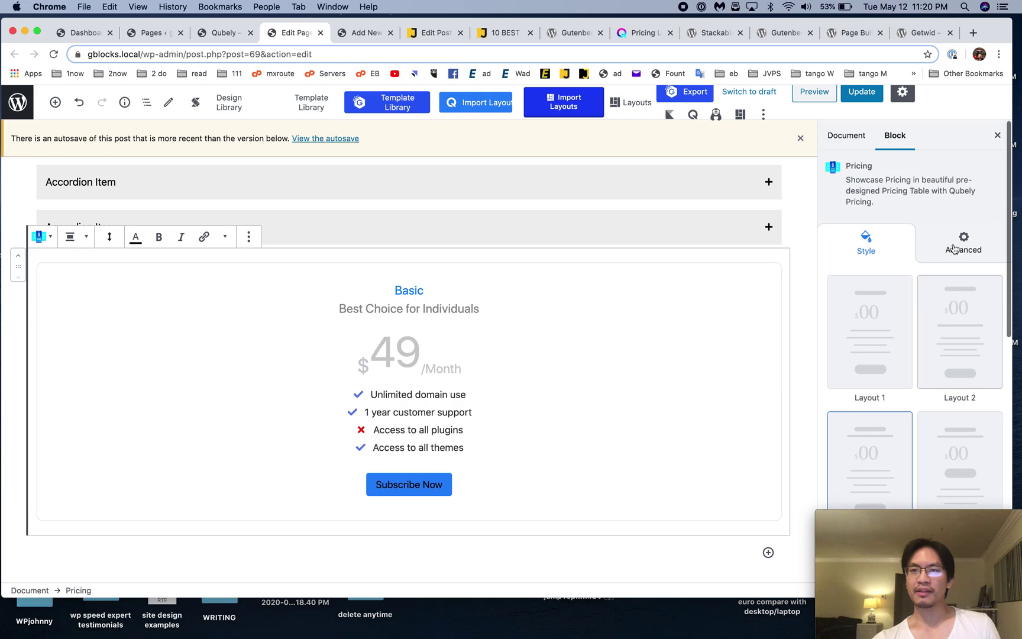
left_click(953, 248)
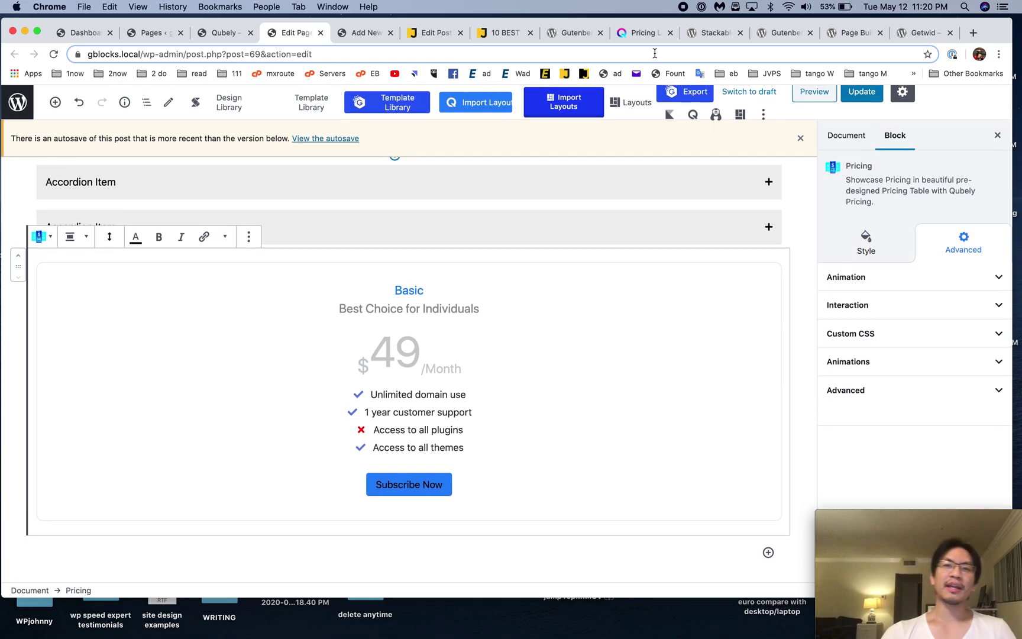
Step: Return to the qubely.io pricing-list demo, scroll to its top, then close that Qubely tab
left_click(645, 34)
scroll(550, 240, "up", 15)
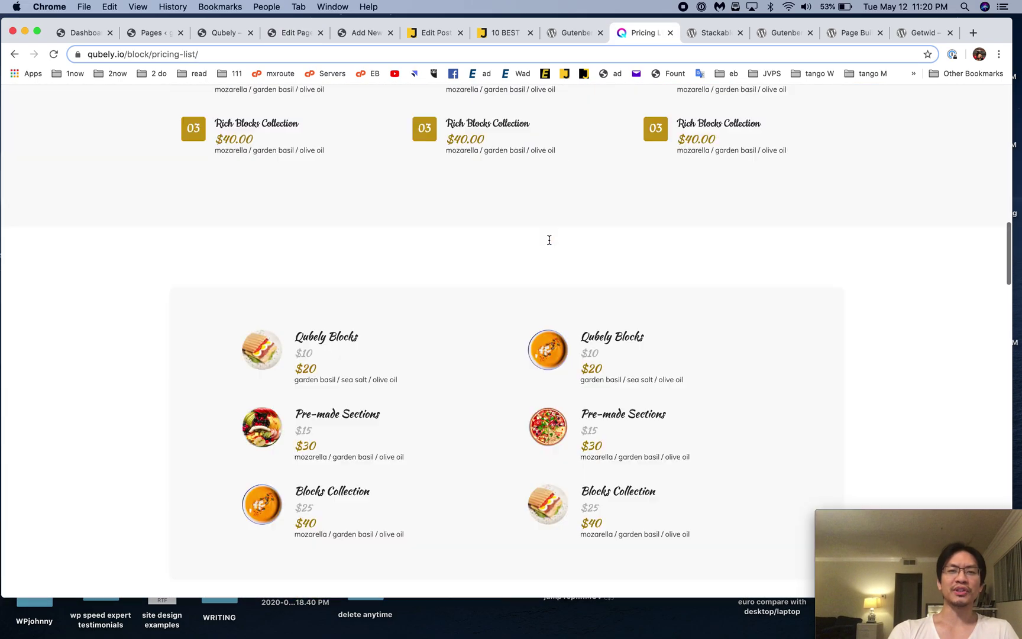
scroll(608, 158, "up", 5)
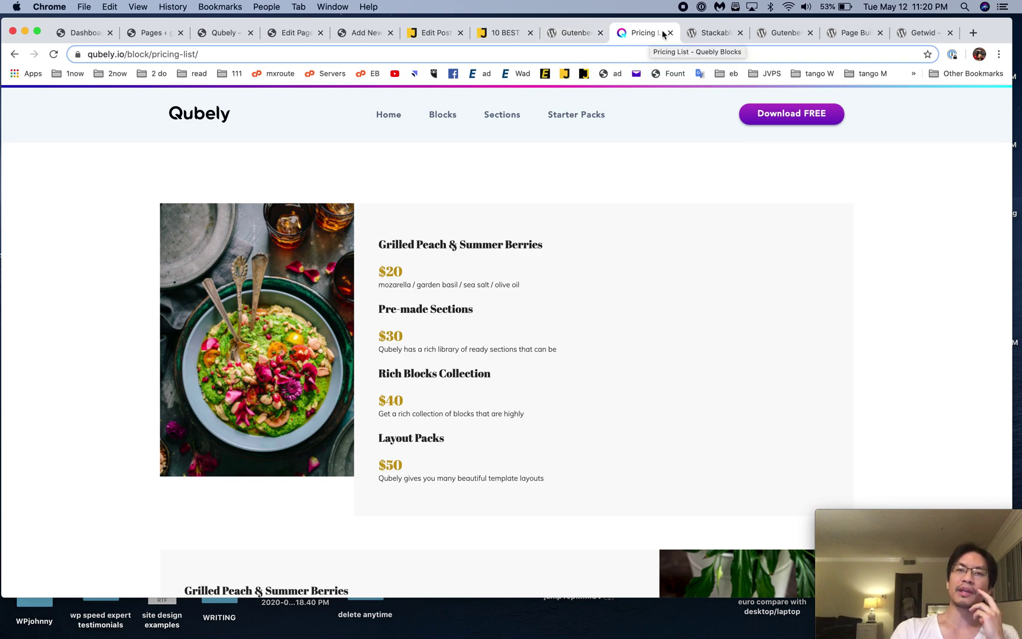
left_click(600, 34)
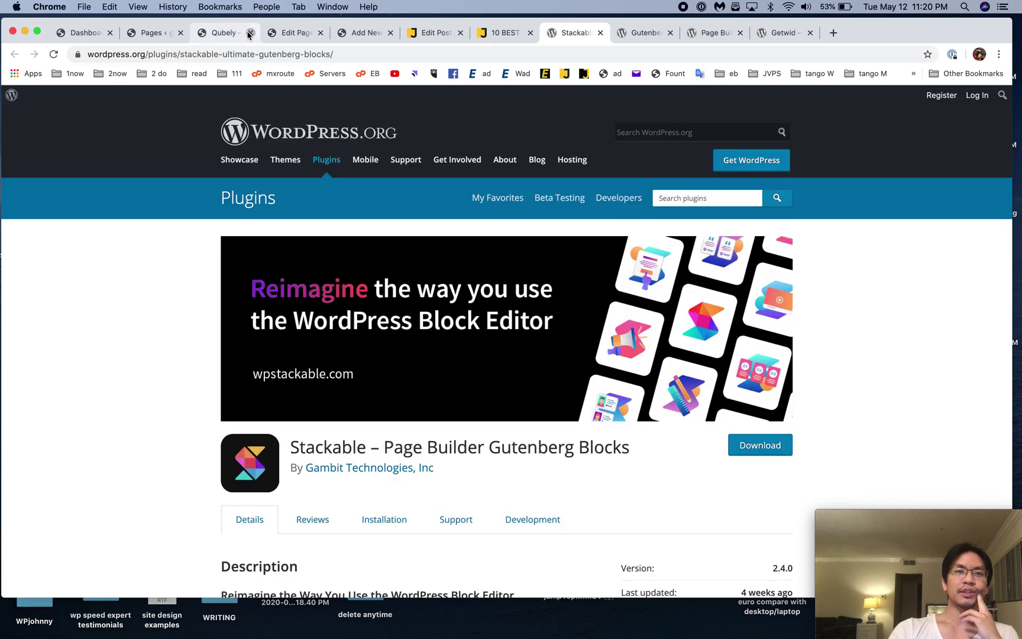
Step: Close the page-editing tab without saving and look over the 10 BEST Gutenberg blog post
left_click(250, 33)
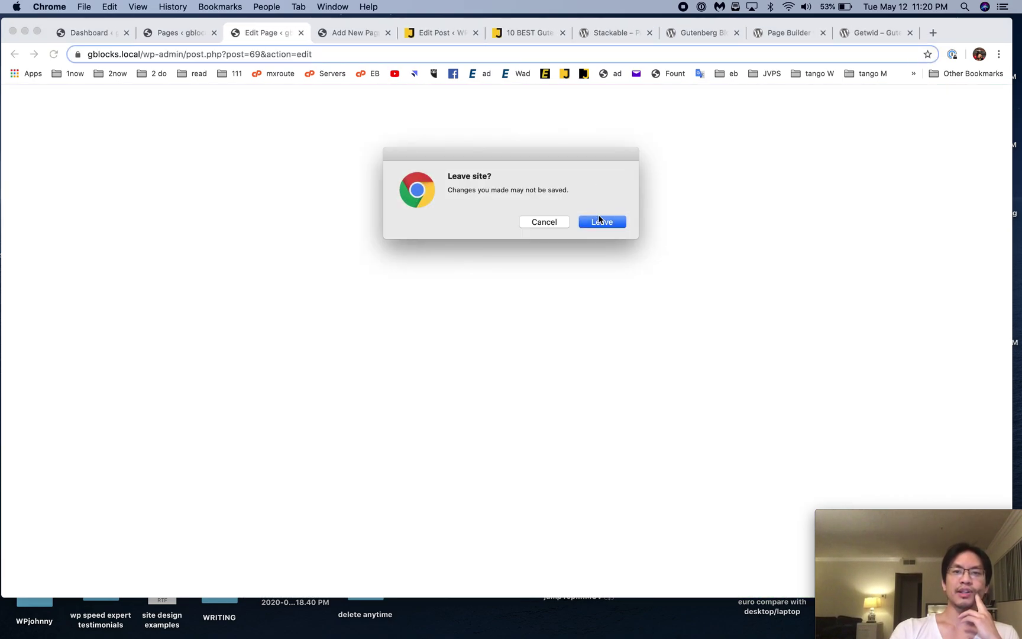
left_click(600, 222)
left_click(518, 36)
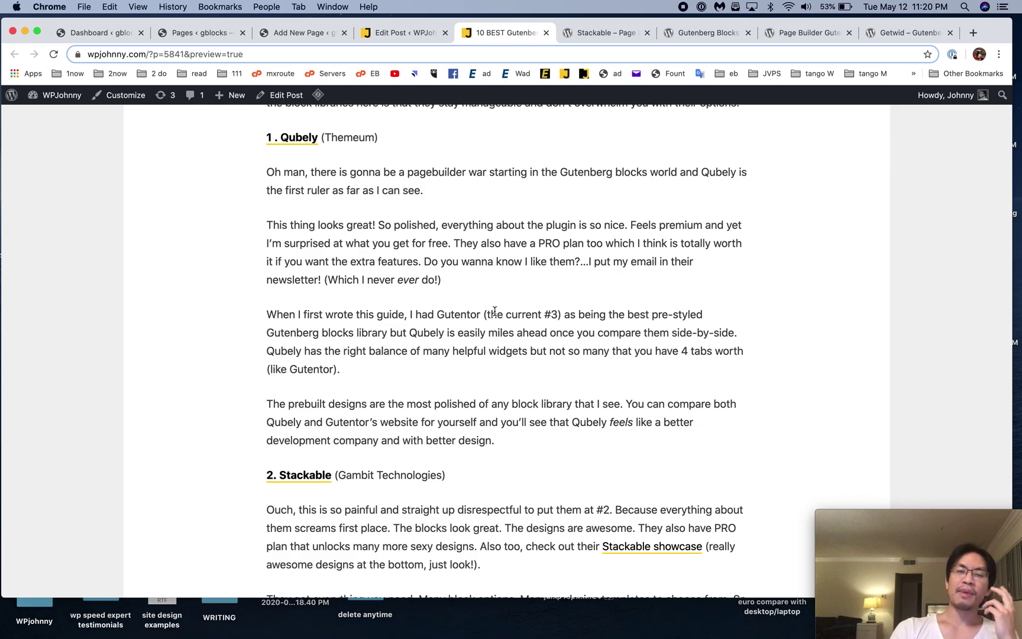
scroll(494, 311, "down", 8)
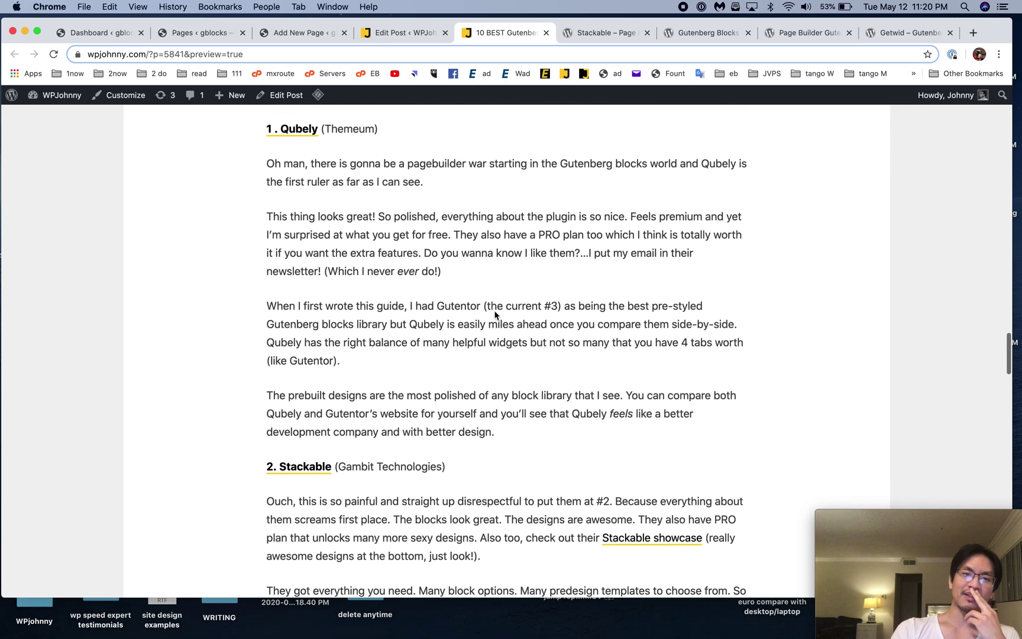
Step: On the Stackable plugin page, open the Stackable Premium live demo in a new tab and view it
left_click(601, 33)
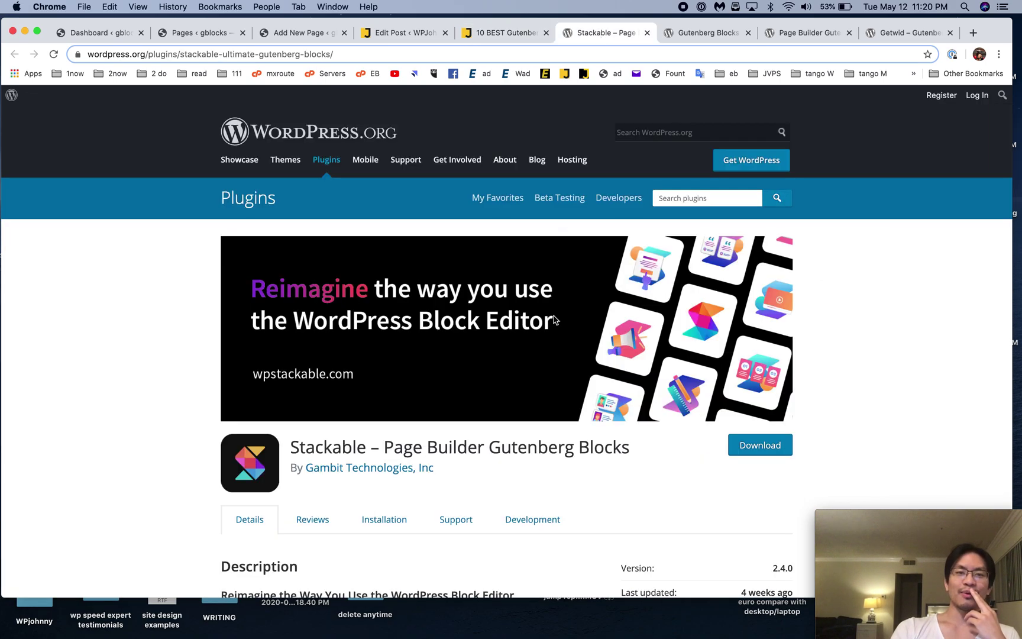
scroll(554, 320, "down", 15)
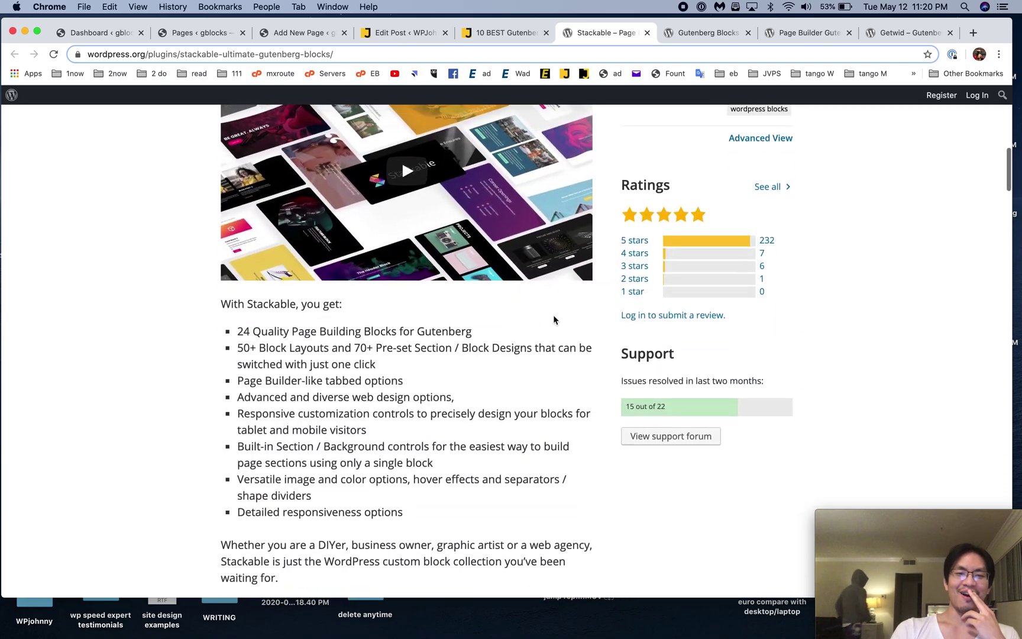
scroll(554, 320, "down", 15)
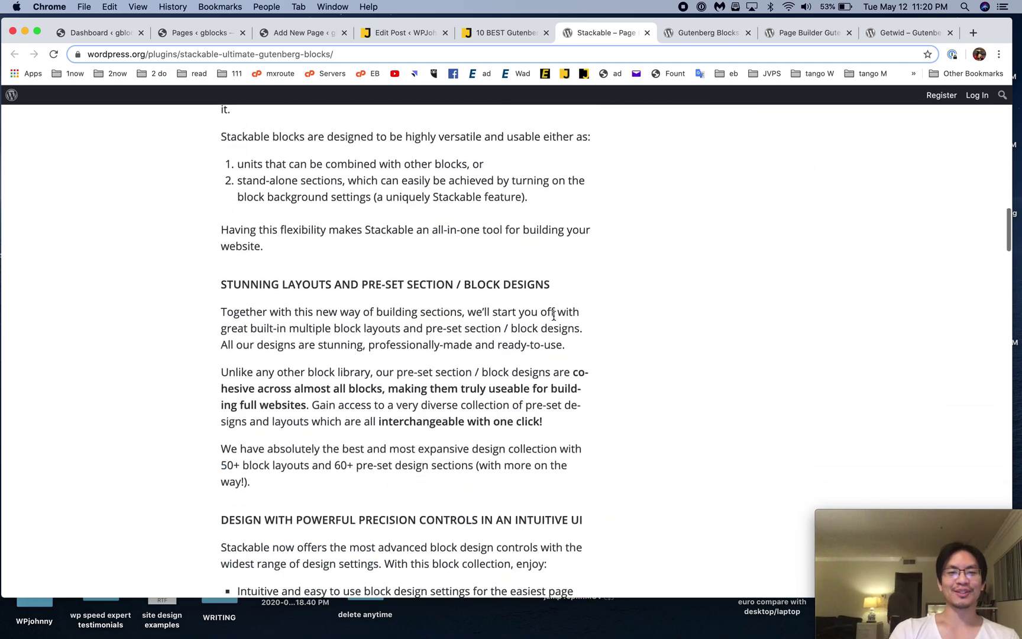
scroll(555, 317, "down", 15)
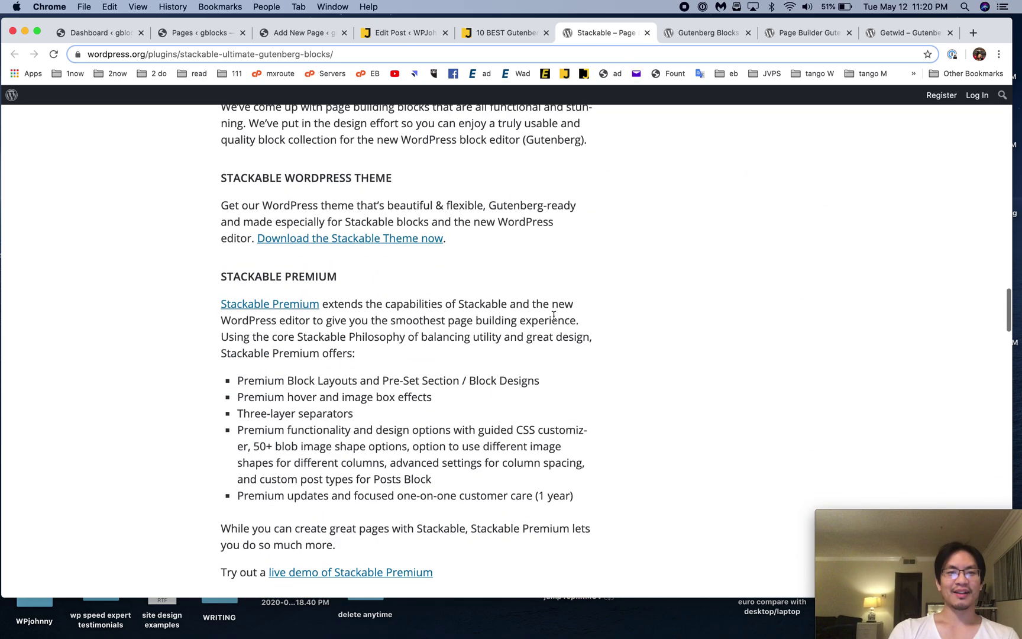
scroll(387, 204, "down", 5)
left_click(373, 367, "super")
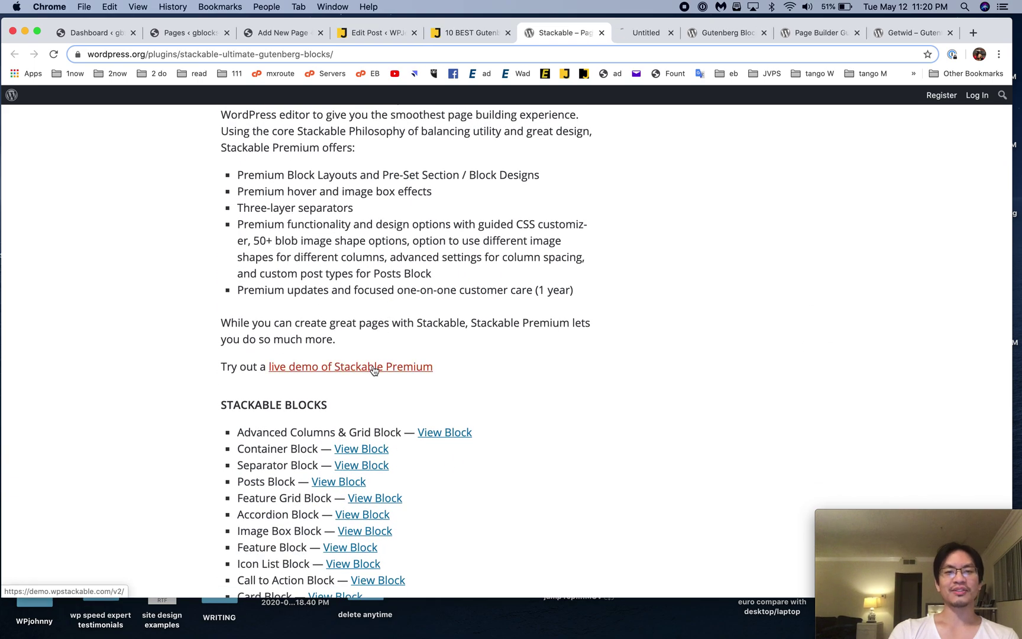
left_click(639, 39)
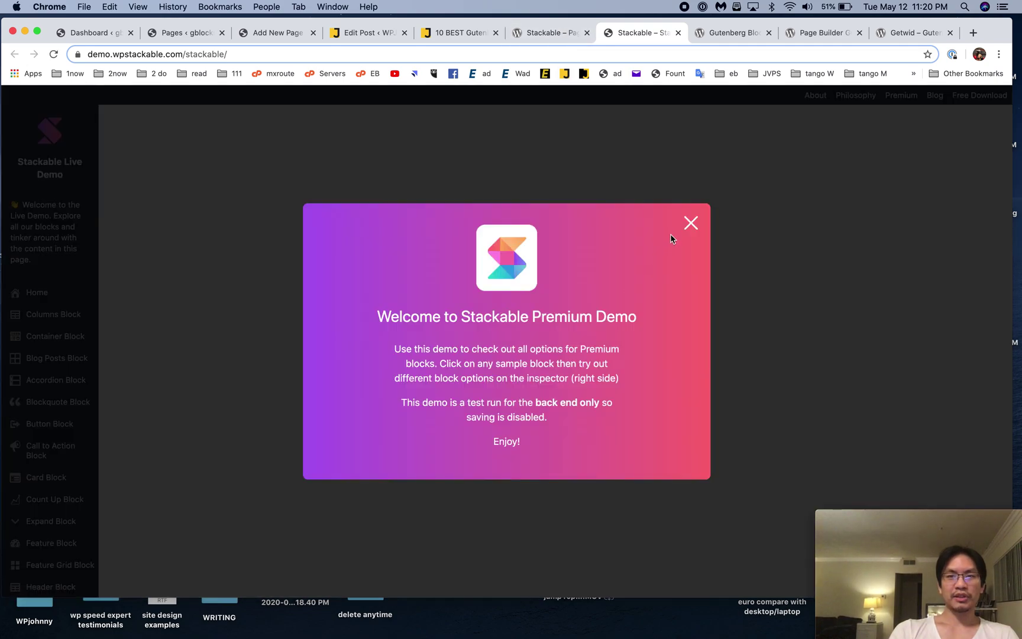
Step: Dismiss the Stackable Premium welcome message and scroll through the sample blocks to the empty paragraph
left_click(688, 228)
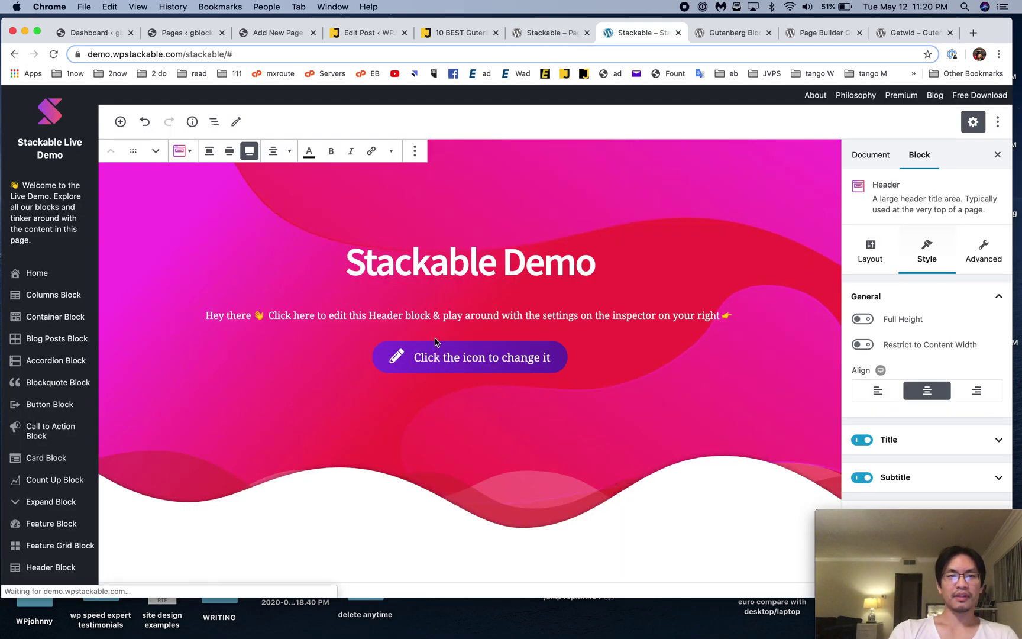
scroll(435, 342, "down", 2)
scroll(435, 342, "down", 10)
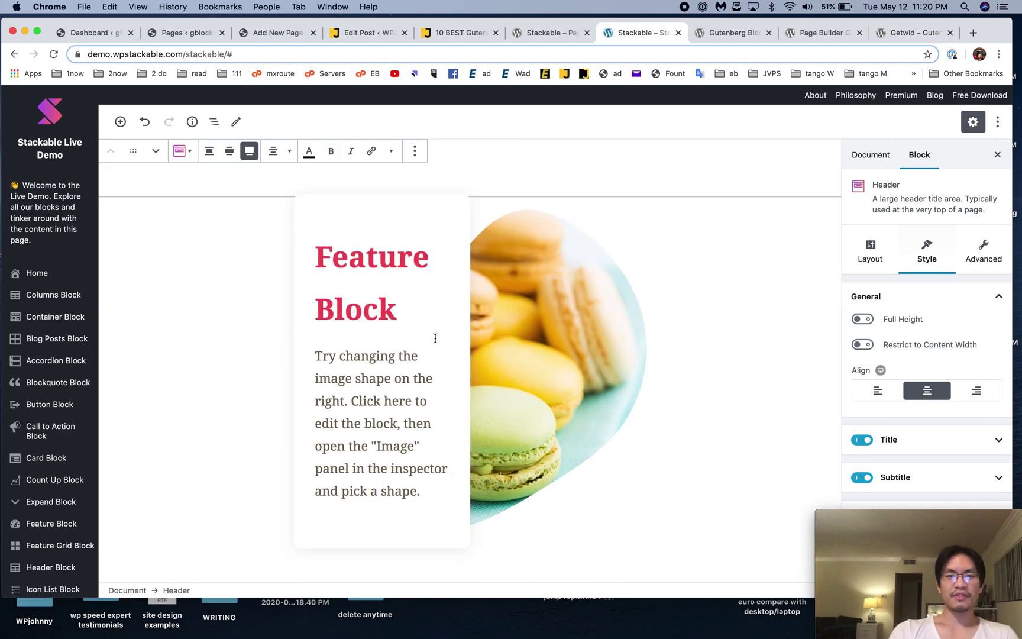
scroll(436, 338, "down", 15)
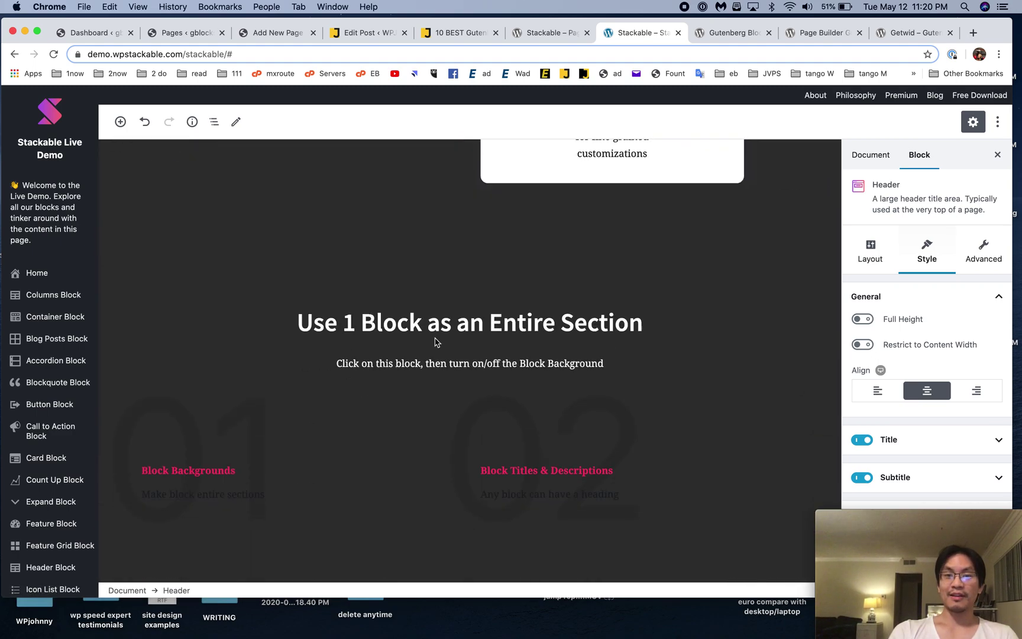
scroll(435, 342, "down", 3)
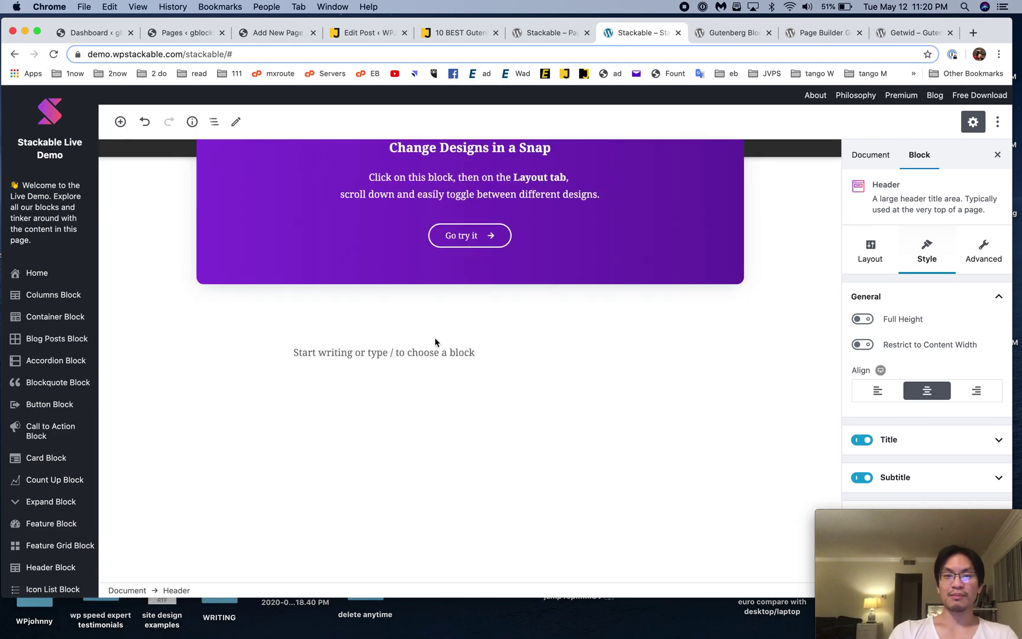
left_click(488, 358)
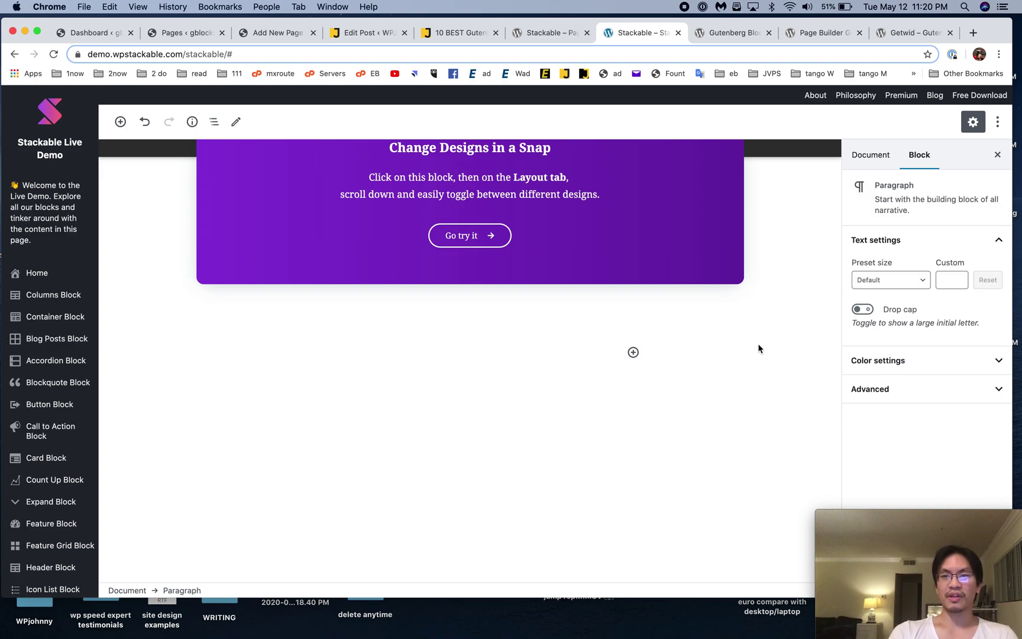
scroll(758, 346, "up", 10)
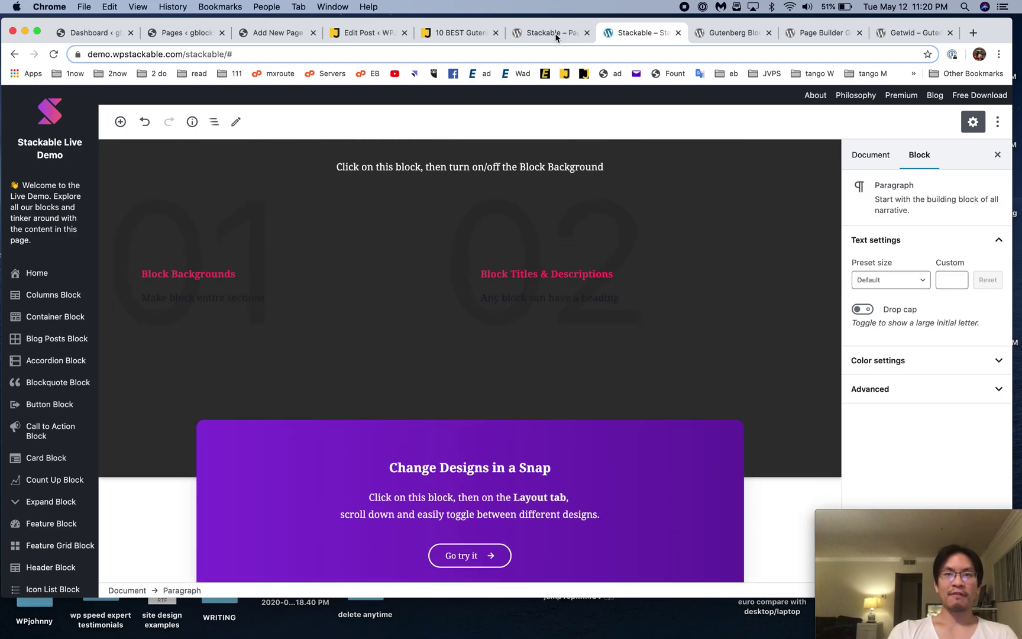
Step: Back on the Stackable plugin page, open the Advanced Columns & Grid Block page in a new tab
left_click(556, 33)
scroll(467, 355, "up", 2)
scroll(467, 414, "down", 2)
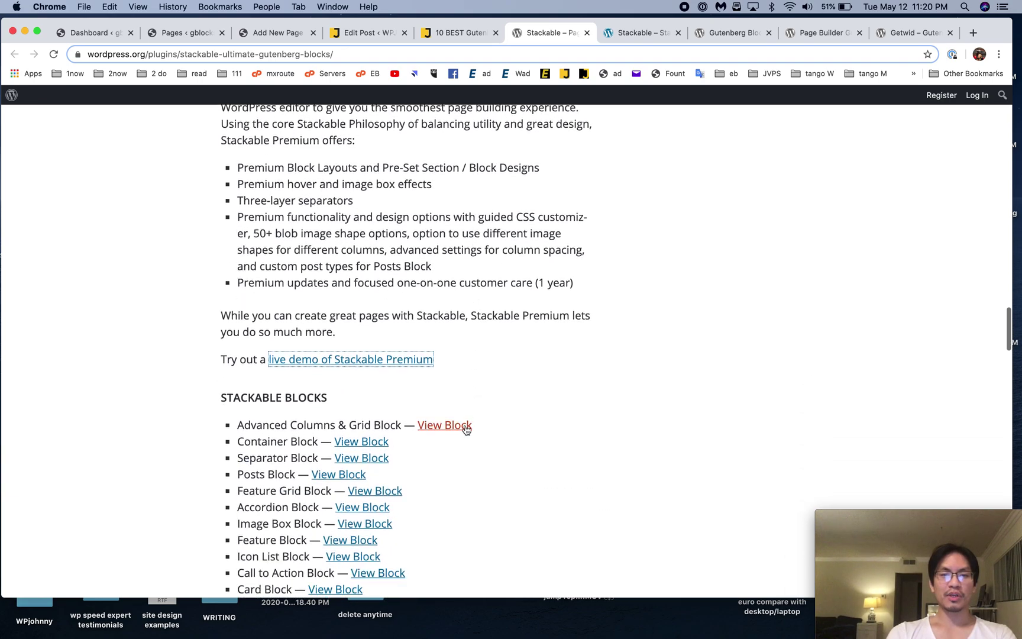
left_click(464, 427, "super")
Step: Switch to the Made with Stackable showcase page and scroll through it
left_click(658, 39)
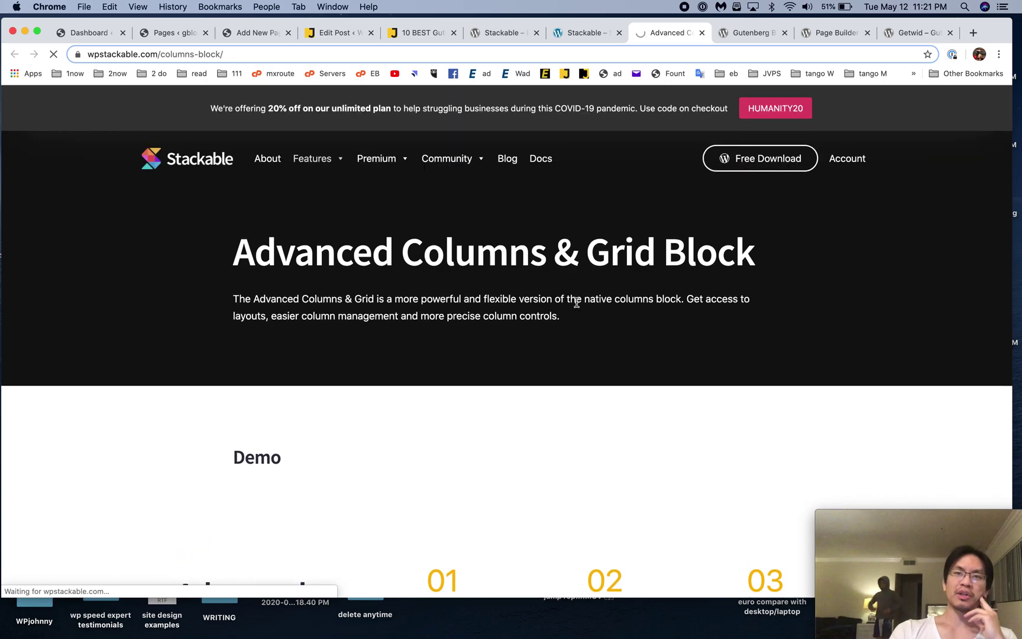
scroll(577, 302, "down", 15)
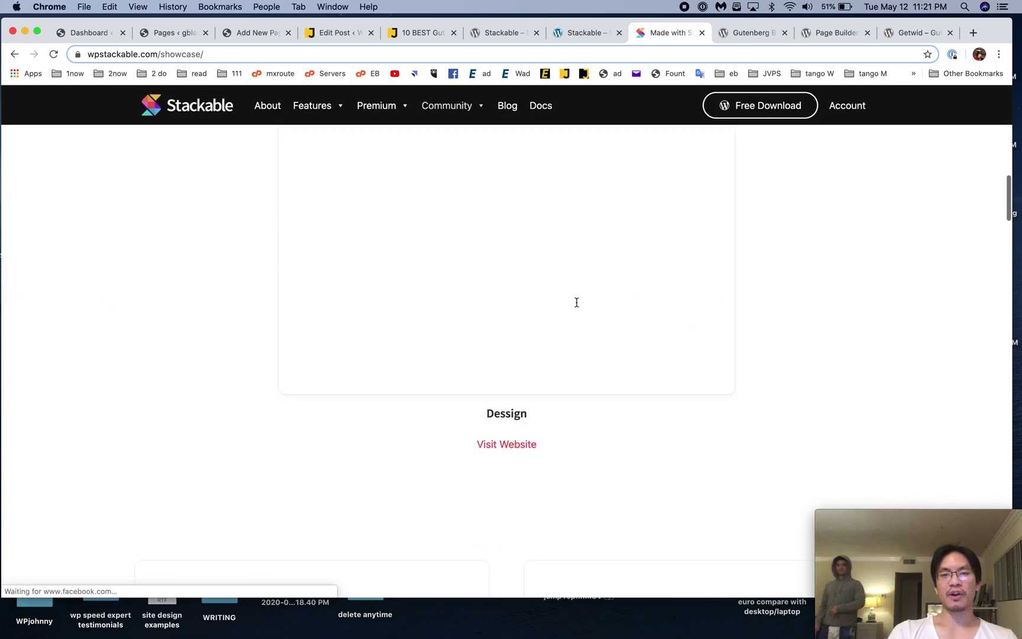
scroll(576, 302, "down", 10)
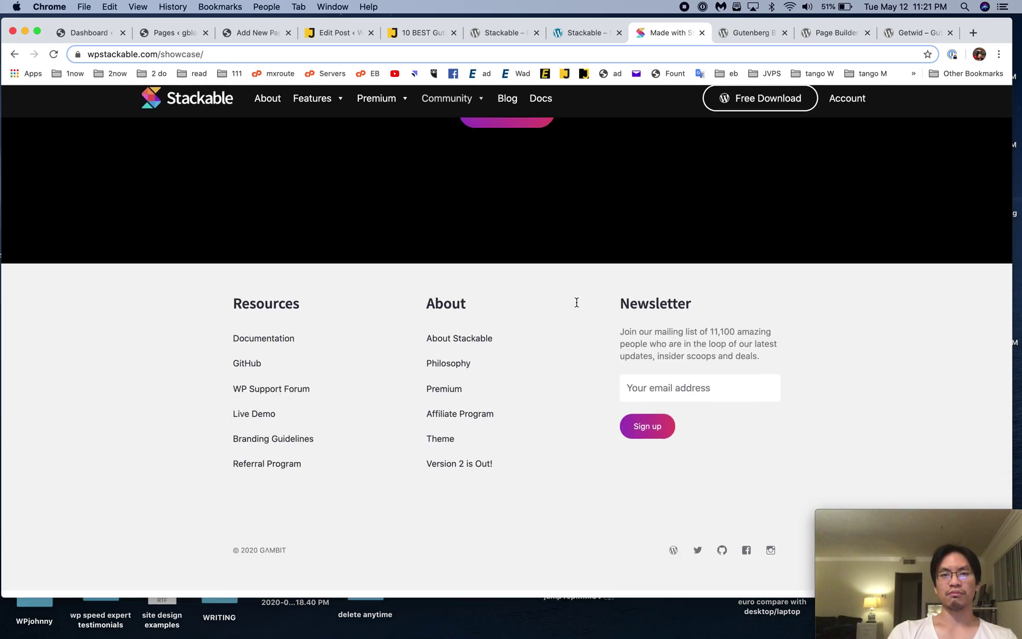
scroll(576, 302, "up", 10)
scroll(577, 302, "up", 5)
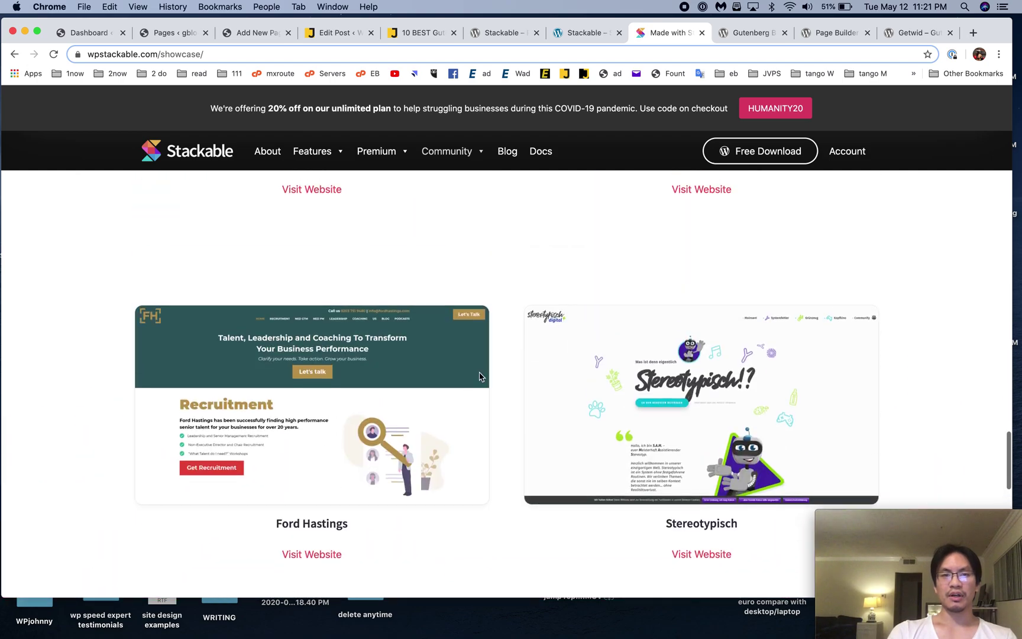
Step: Open the Ford Hastings, Stereotypisch and Behind The Crux sites in background tabs
left_click(335, 546, "super")
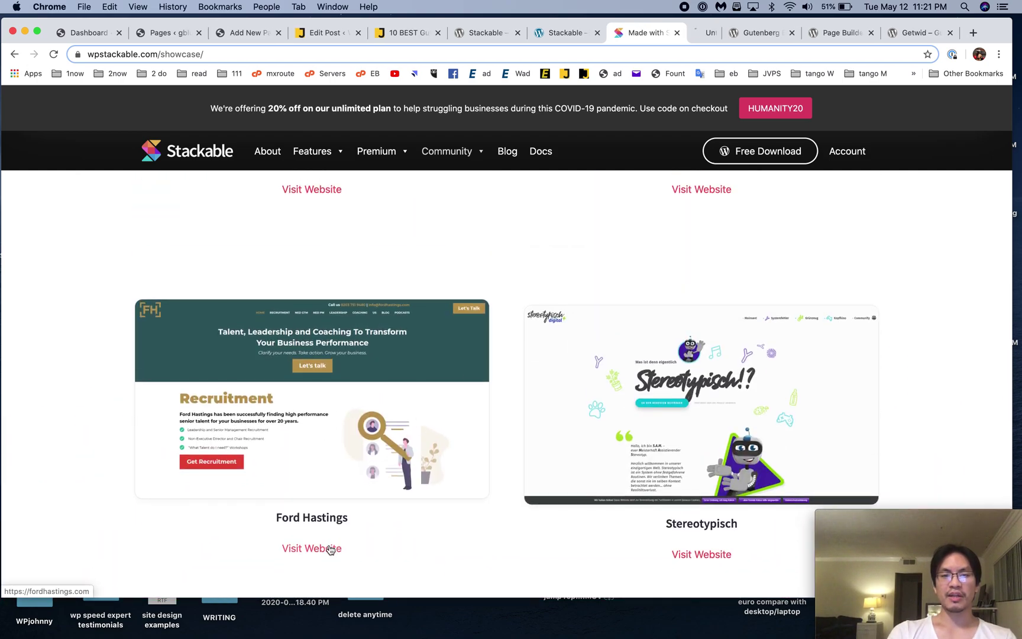
left_click(712, 553, "super")
scroll(653, 510, "up", 1)
scroll(653, 510, "up", 3)
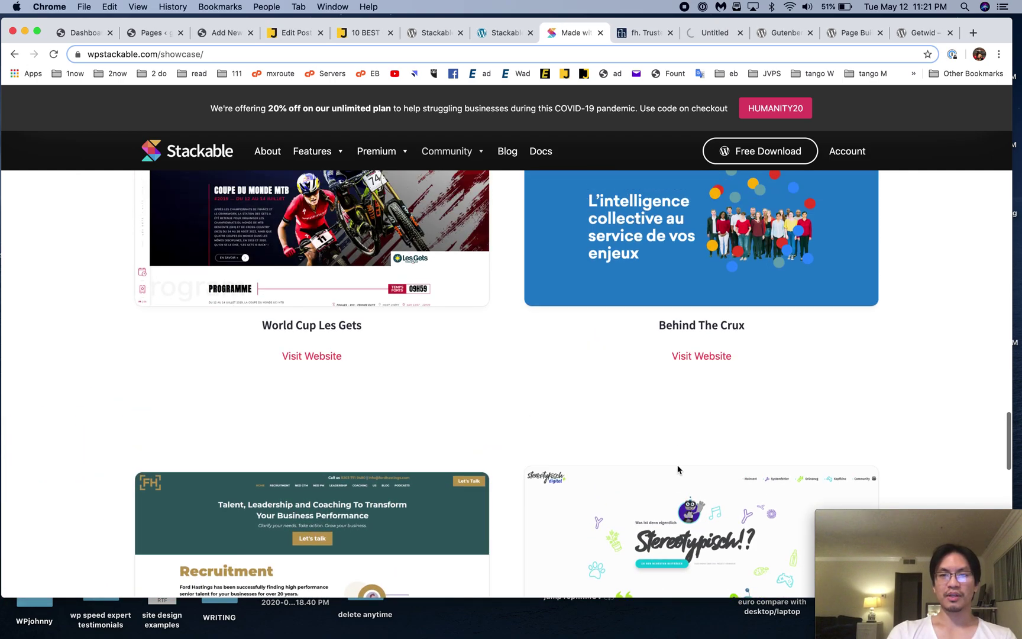
left_click(691, 357, "super")
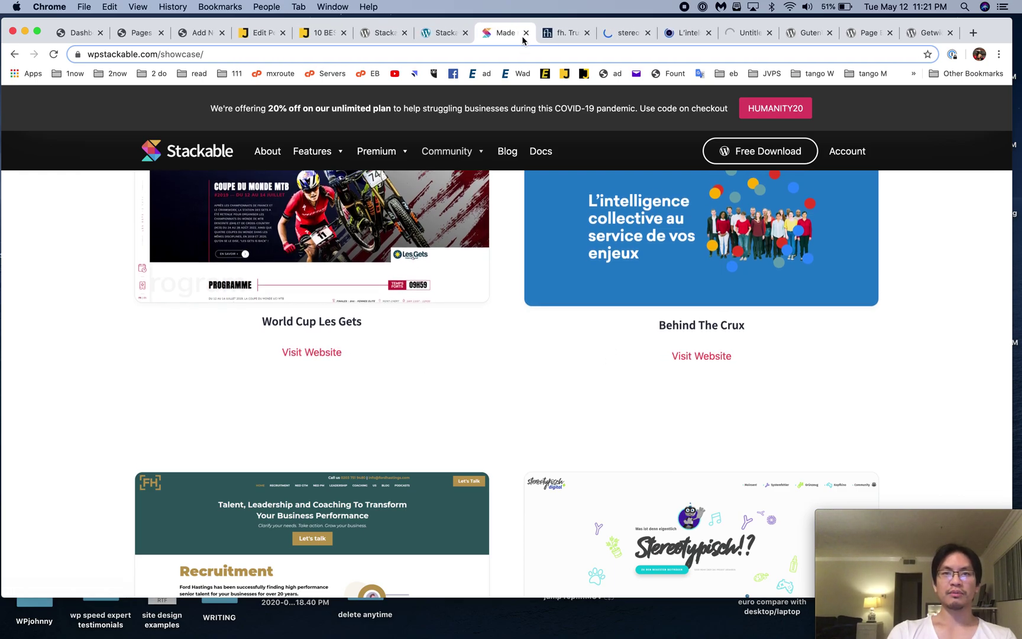
Step: Close the showcase tab, look over Ford Hastings' team section, then close that tab
left_click(526, 33)
scroll(492, 319, "down", 10)
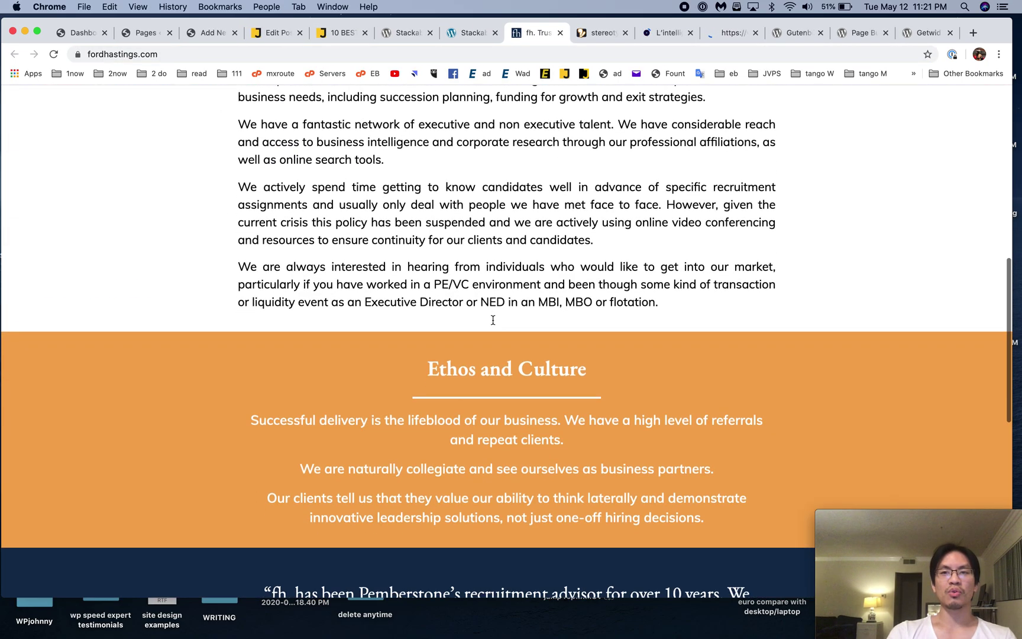
scroll(493, 319, "up", 15)
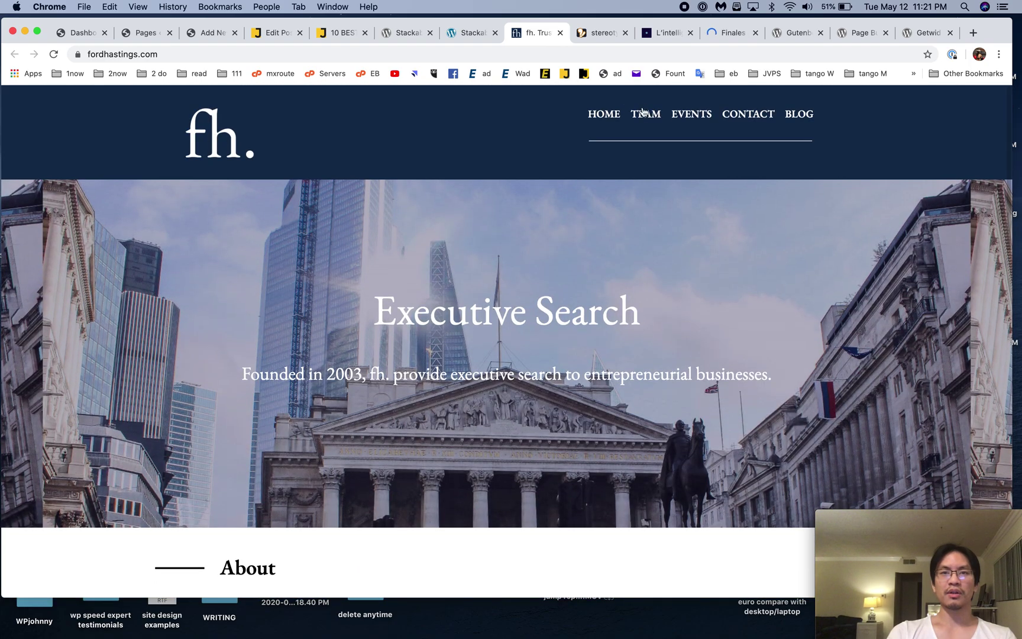
left_click(646, 131)
scroll(535, 277, "down", 10)
scroll(535, 277, "down", 8)
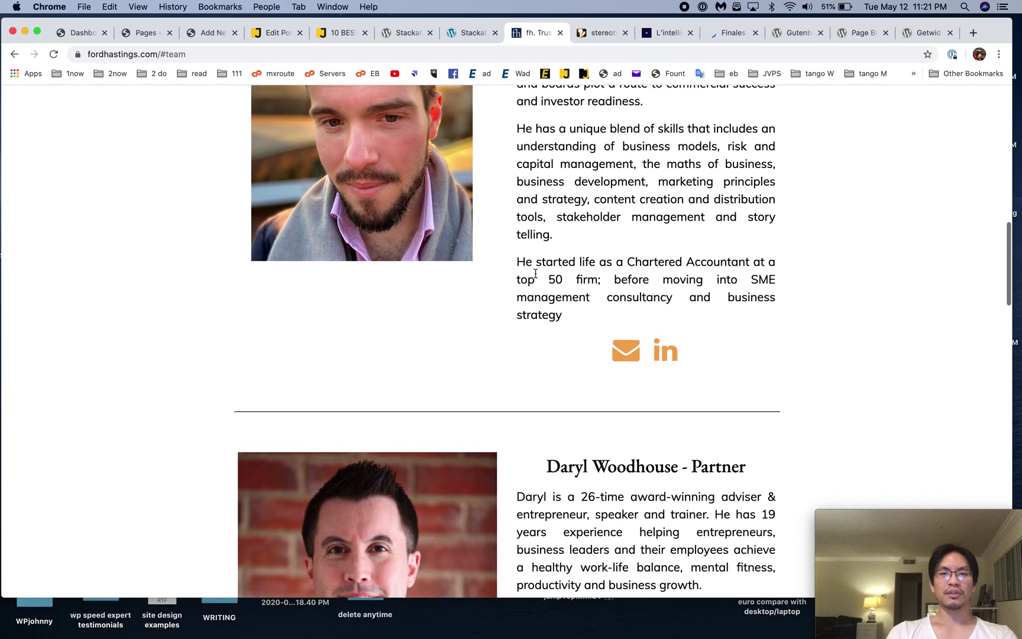
key("super+w")
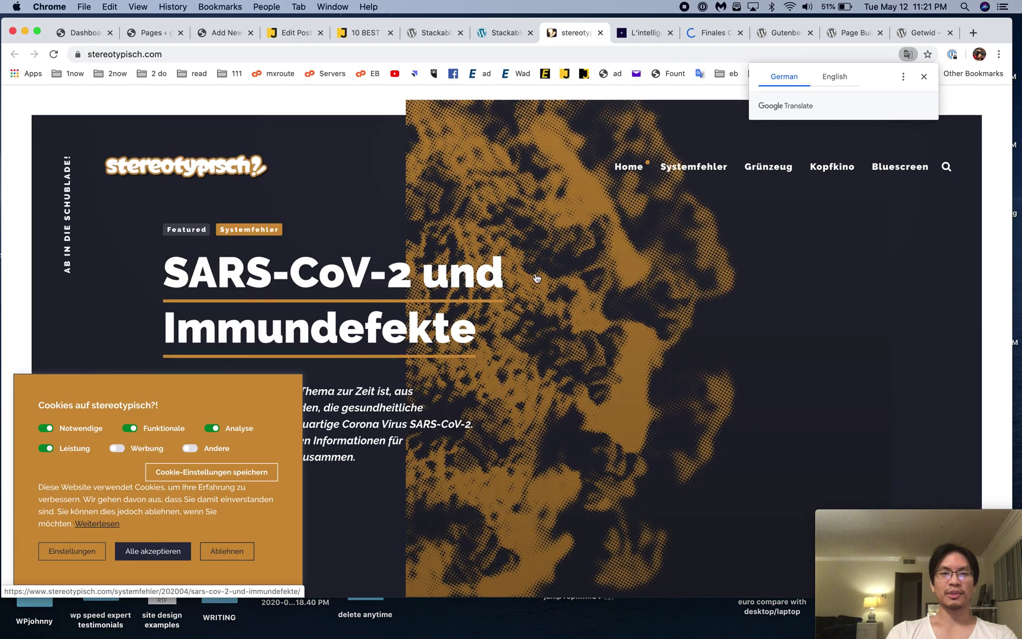
Step: Scroll through the remaining showcase sites, including behindthecrux.com
scroll(535, 277, "down", 10)
scroll(481, 346, "down", 10)
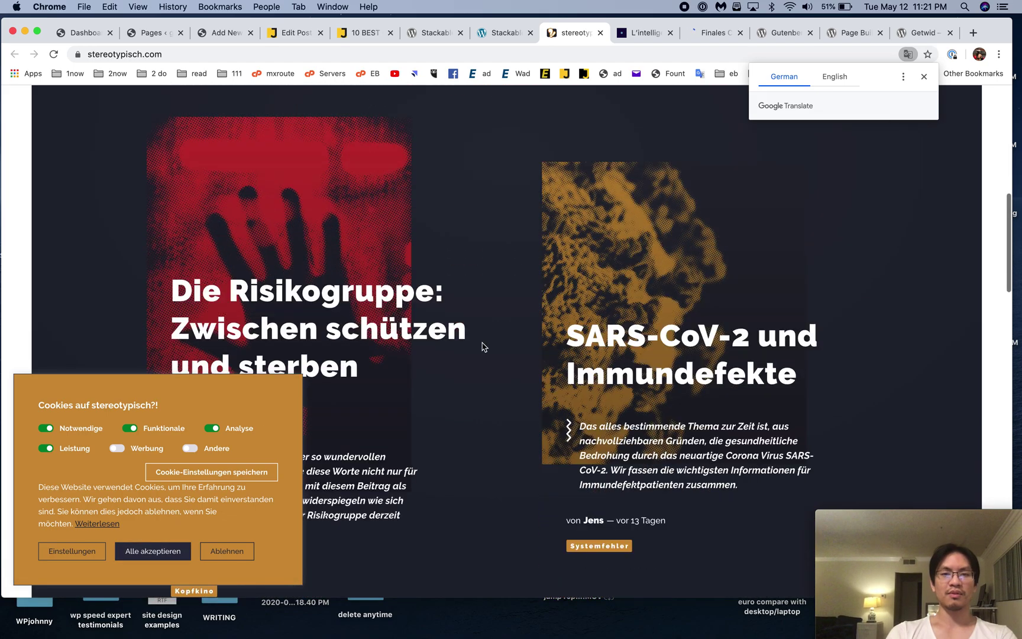
scroll(604, 338, "down", 5)
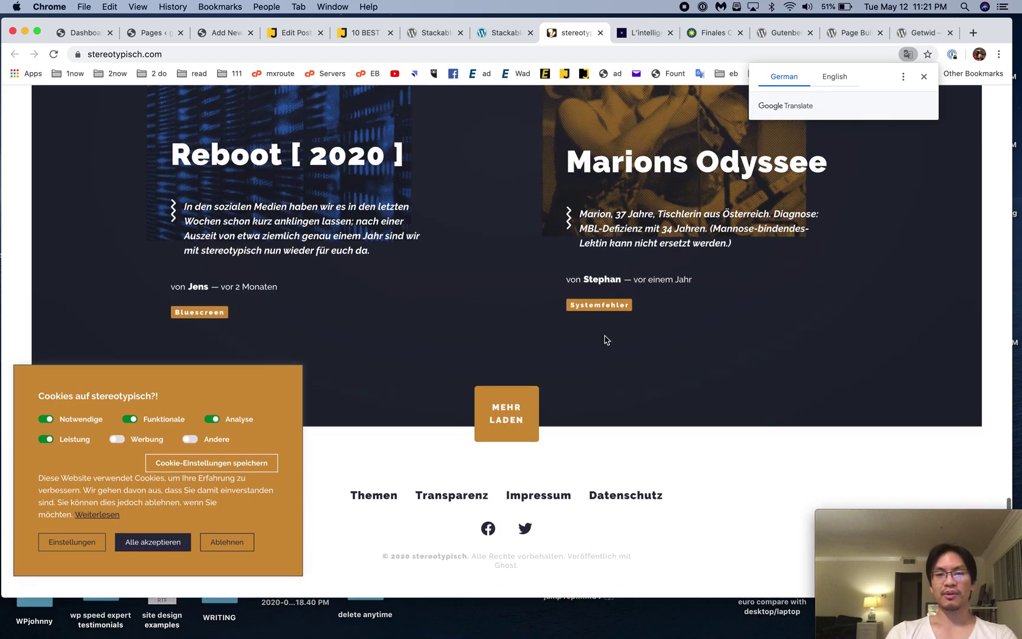
scroll(606, 349, "up", 8)
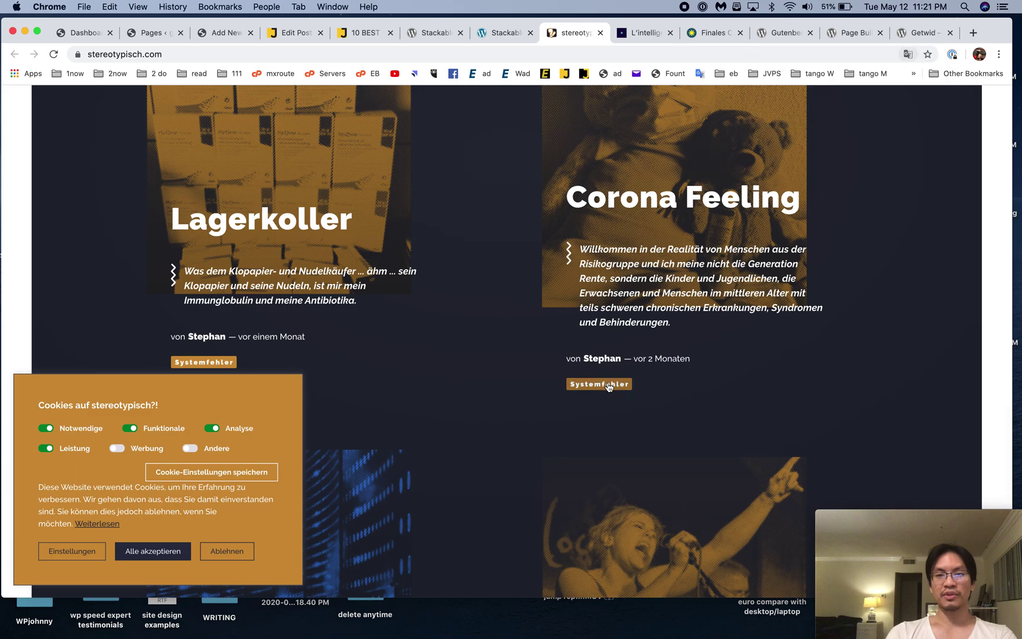
left_click(644, 34)
scroll(529, 424, "down", 8)
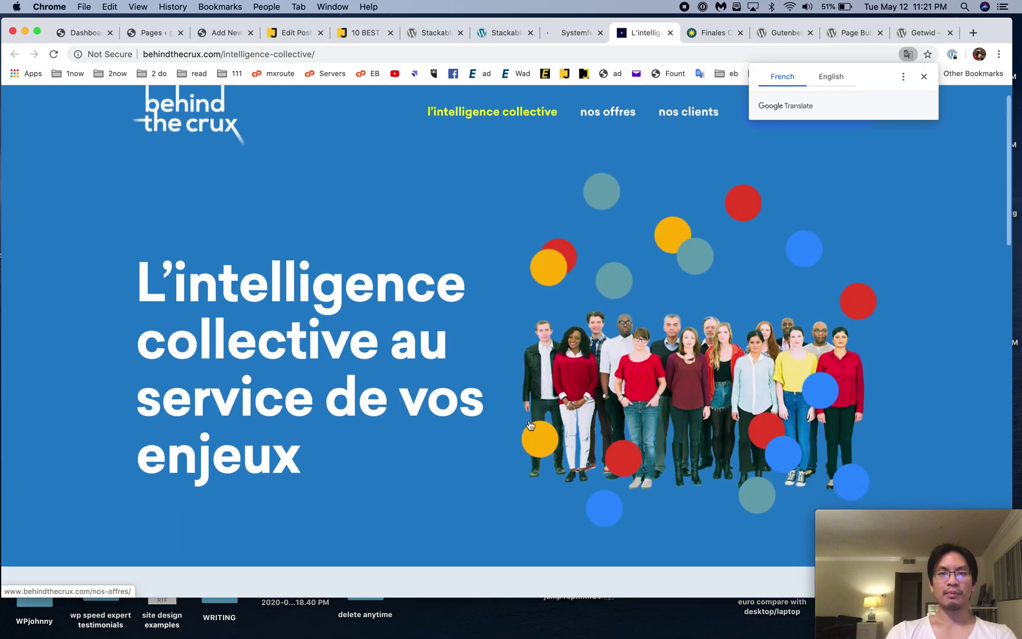
scroll(530, 424, "down", 10)
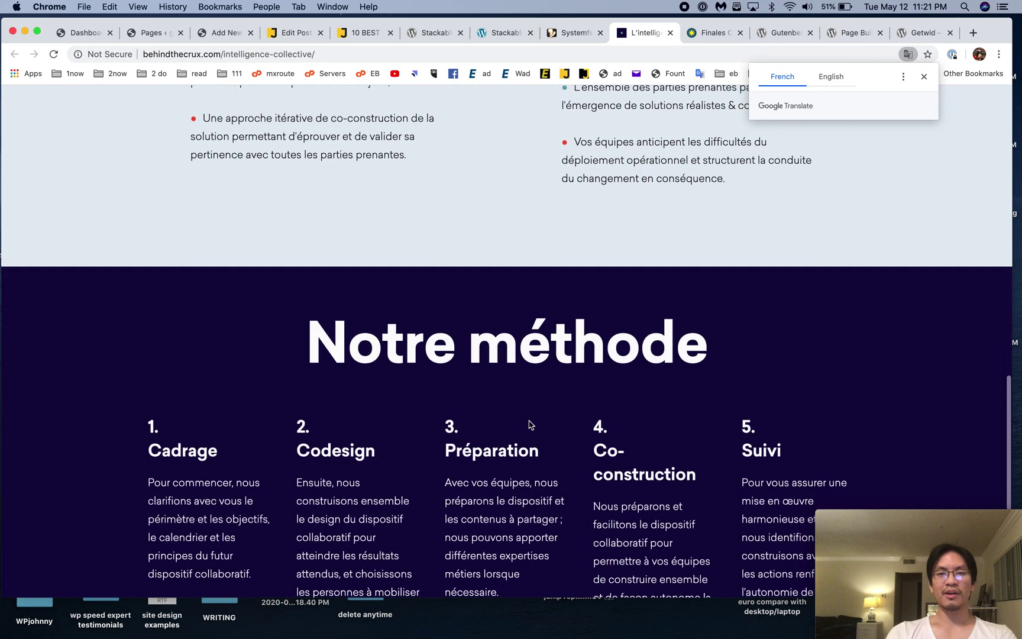
scroll(529, 424, "up", 20)
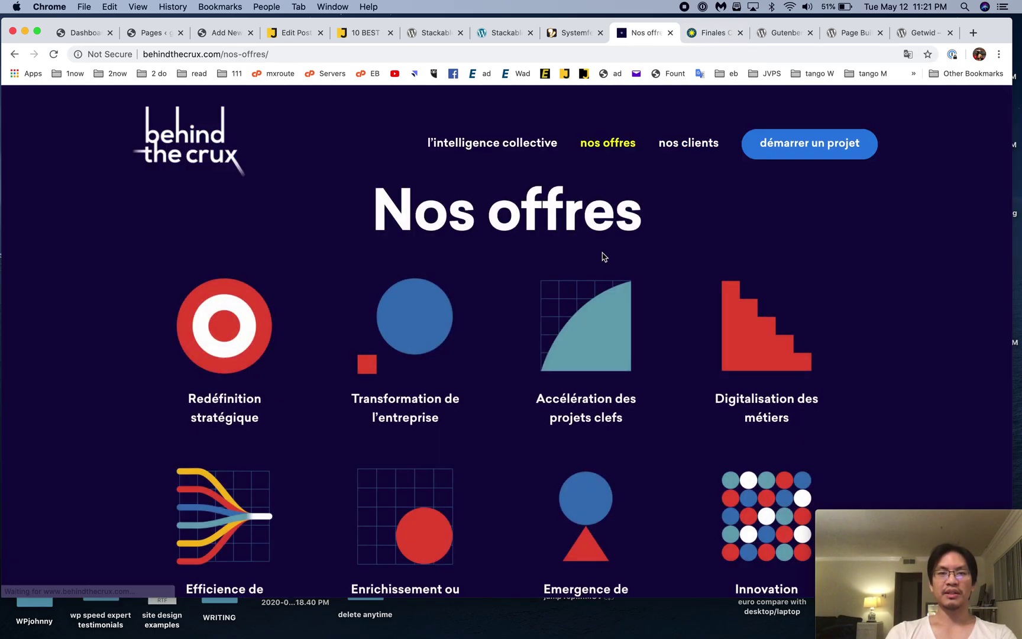
scroll(599, 248, "down", 3)
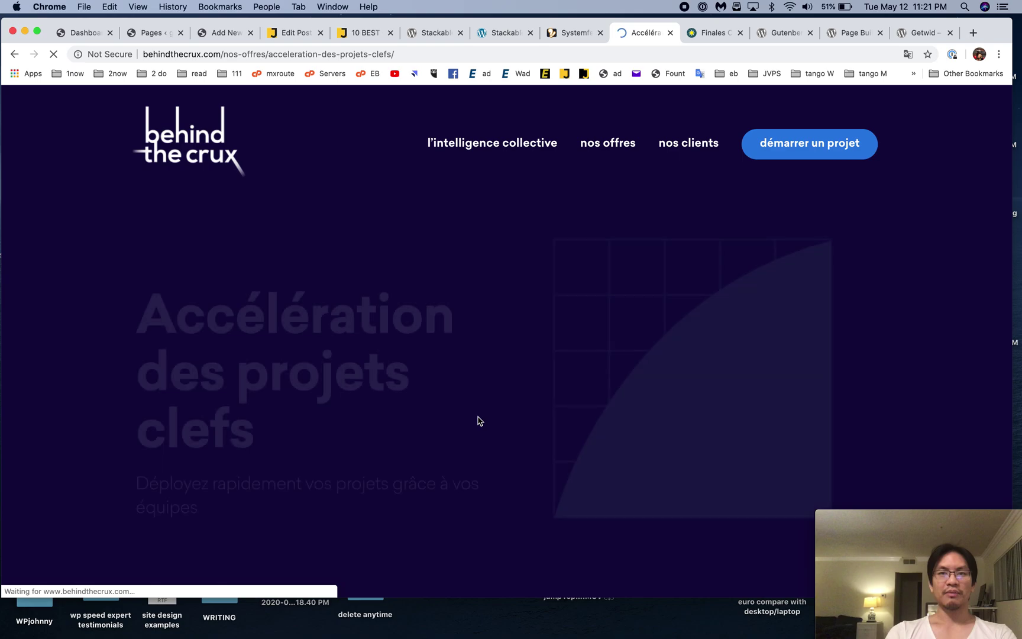
scroll(478, 420, "down", 10)
scroll(477, 421, "down", 20)
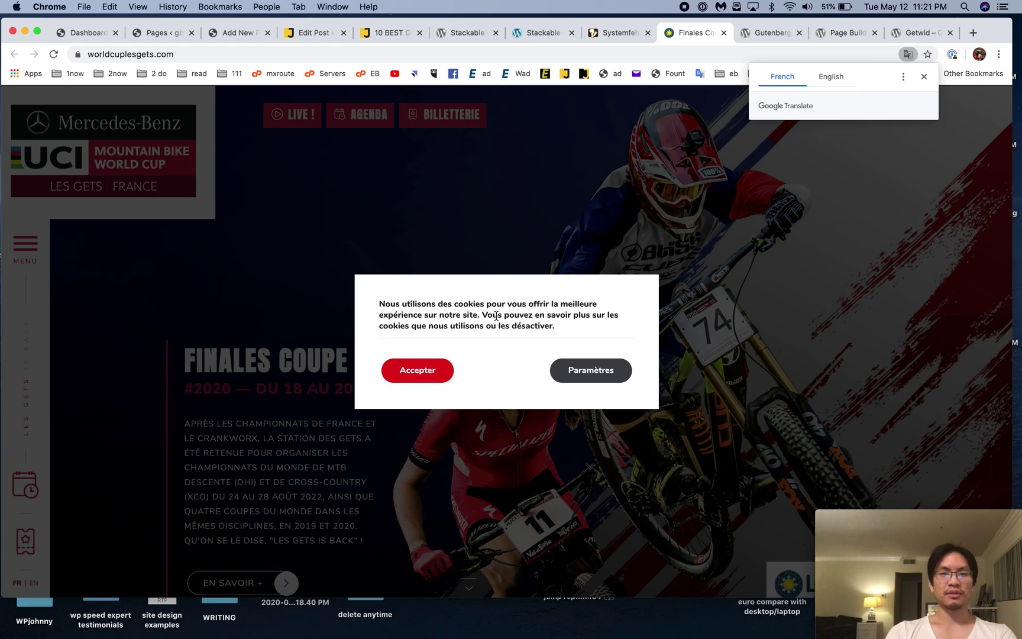
Step: Accept the Les Gets World Cup cookie notice, browse the site, and close its tab
left_click(414, 369)
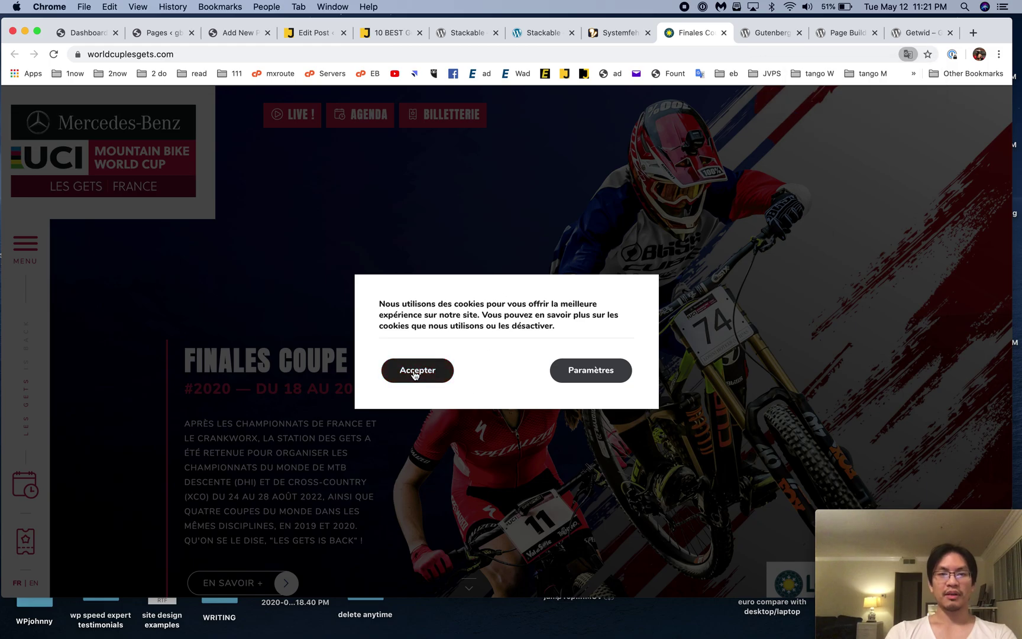
scroll(455, 438, "down", 10)
scroll(456, 436, "down", 15)
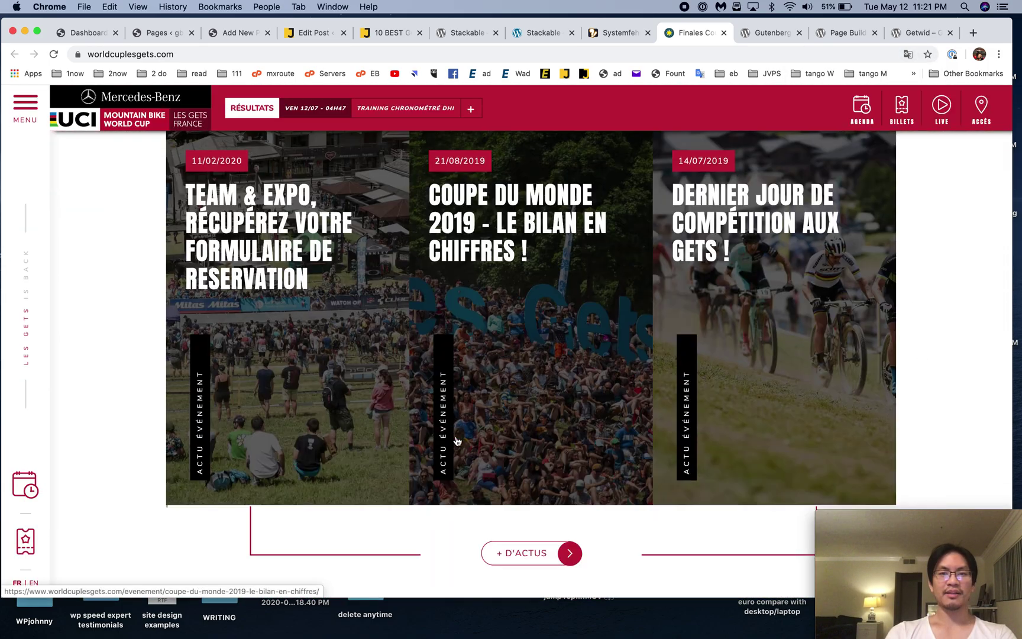
scroll(456, 440, "down", 15)
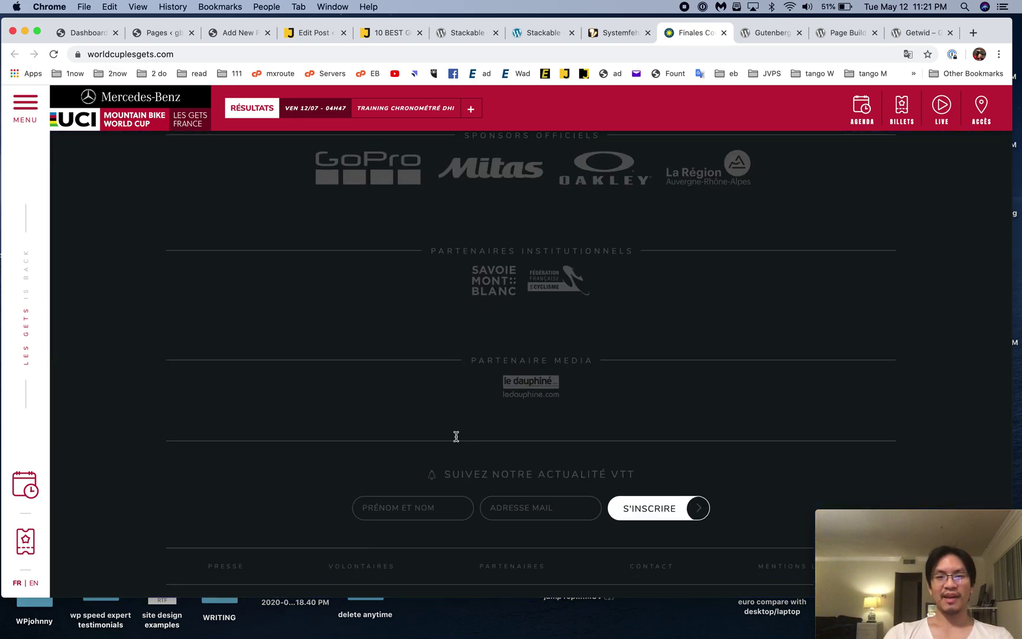
scroll(456, 440, "up", 20)
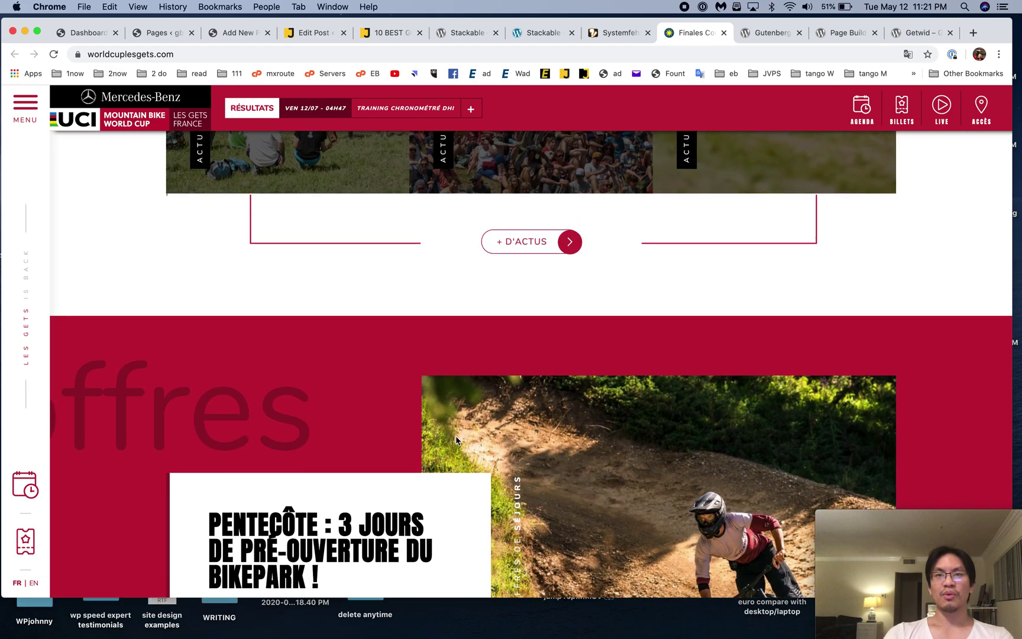
key("super+w")
scroll(561, 307, "down", 10)
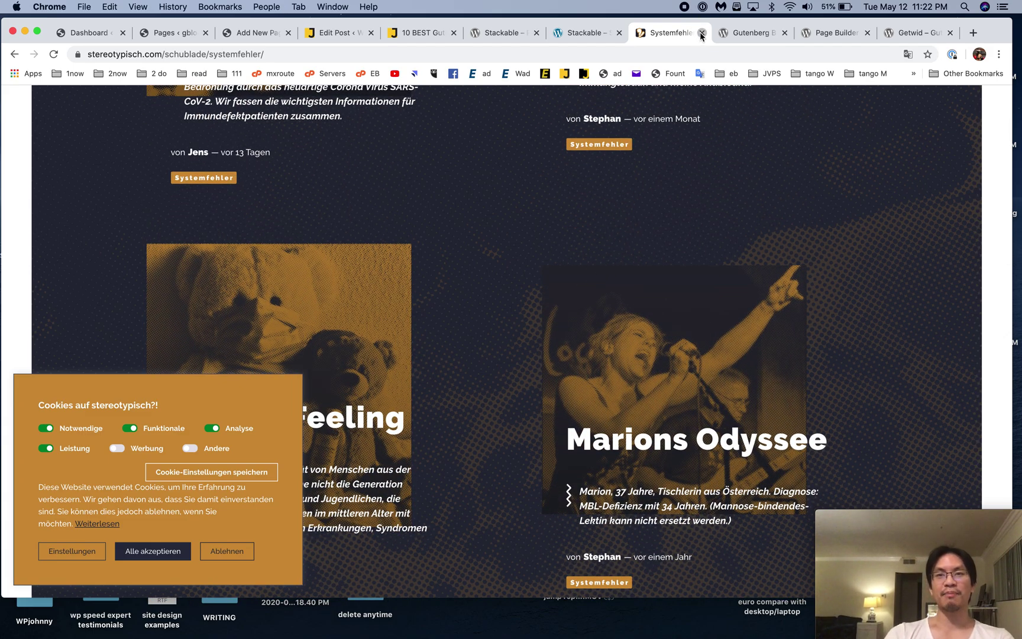
Step: Close the Systemfehler and Stackable demo tabs, then open the Stackable page's front end from the gblocks Pages list
left_click(701, 33)
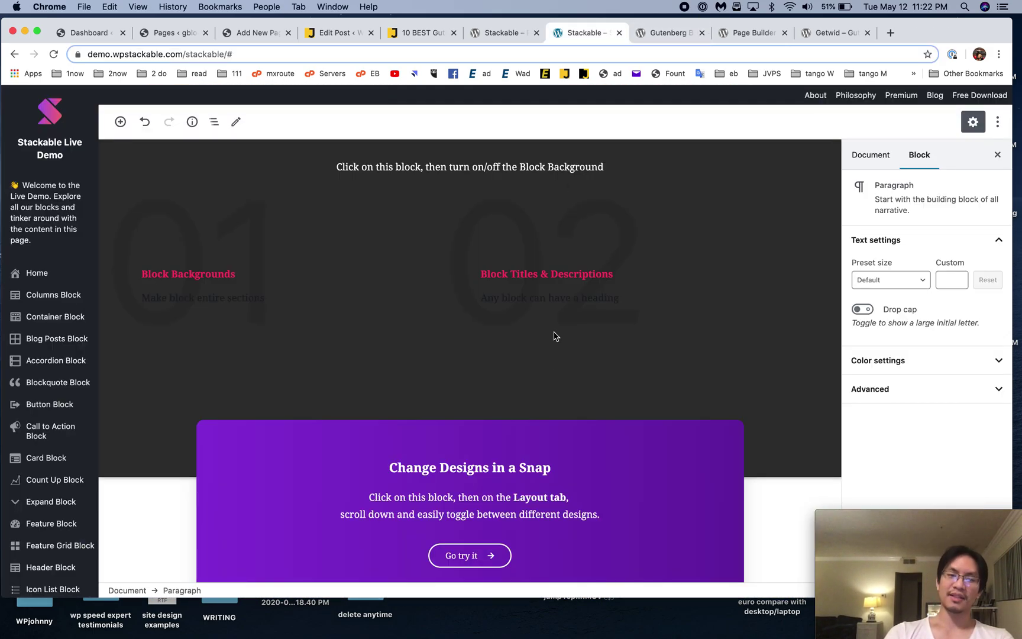
scroll(554, 336, "down", 5)
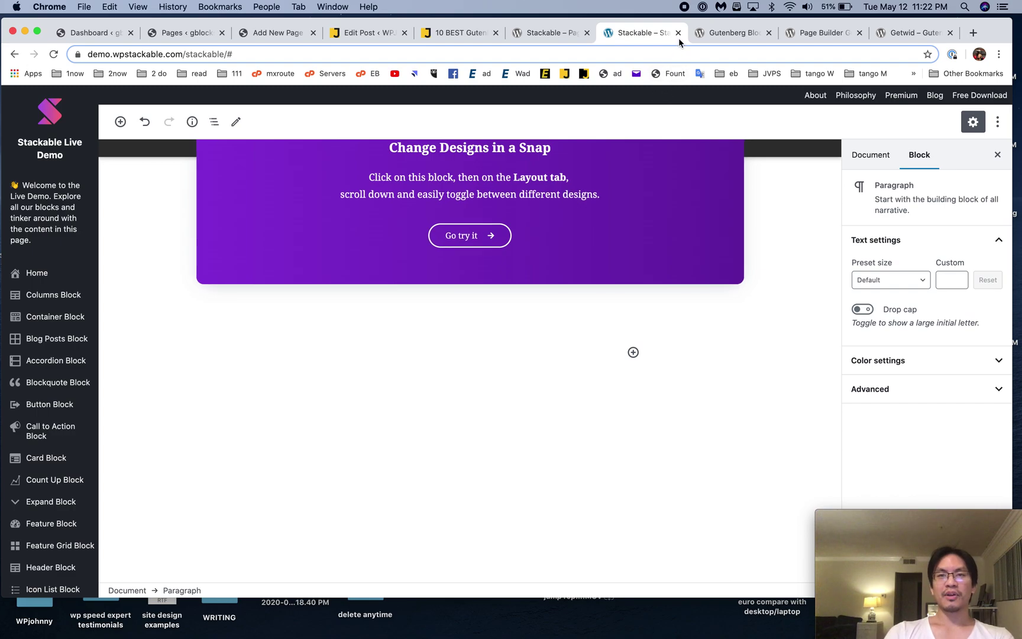
left_click(679, 33)
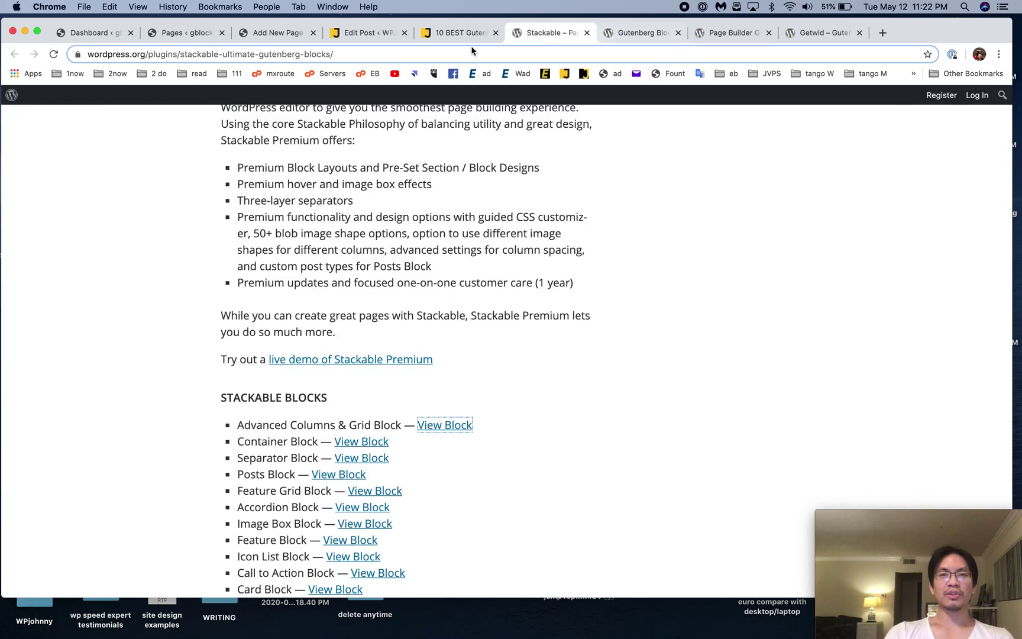
left_click(187, 39)
scroll(274, 354, "down", 3)
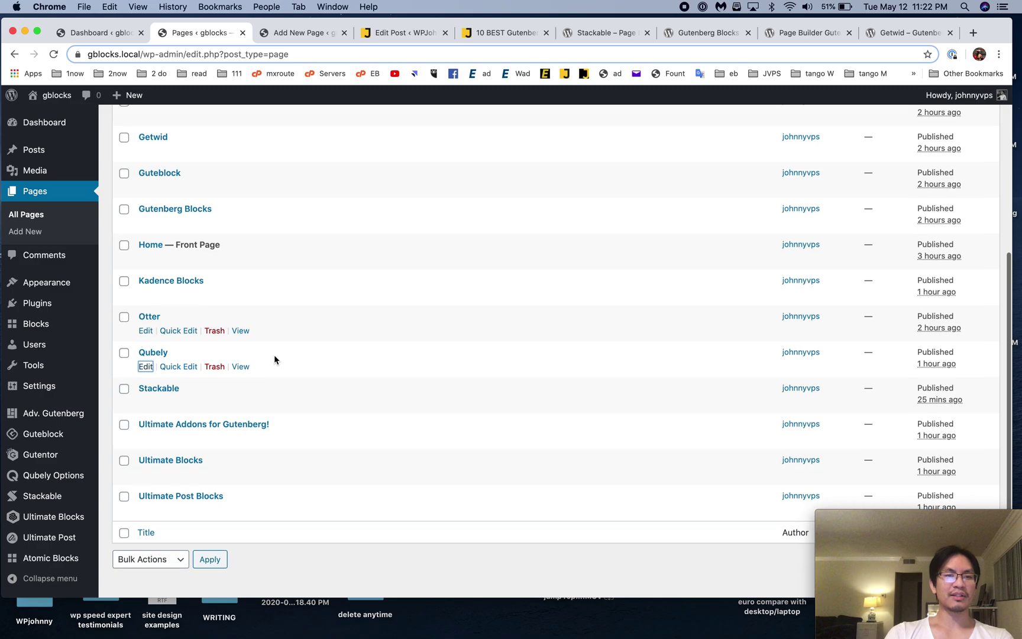
left_click(240, 435, "super")
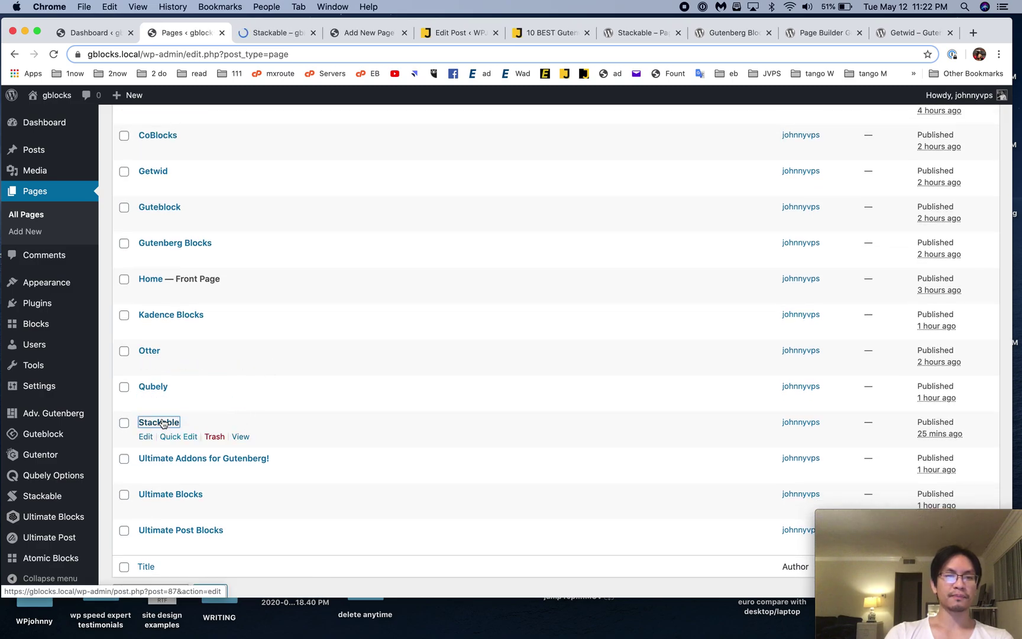
Step: Open the Stackable page in the editor, view its published front end, then return to the editor
left_click(163, 423, "super")
left_click(329, 34)
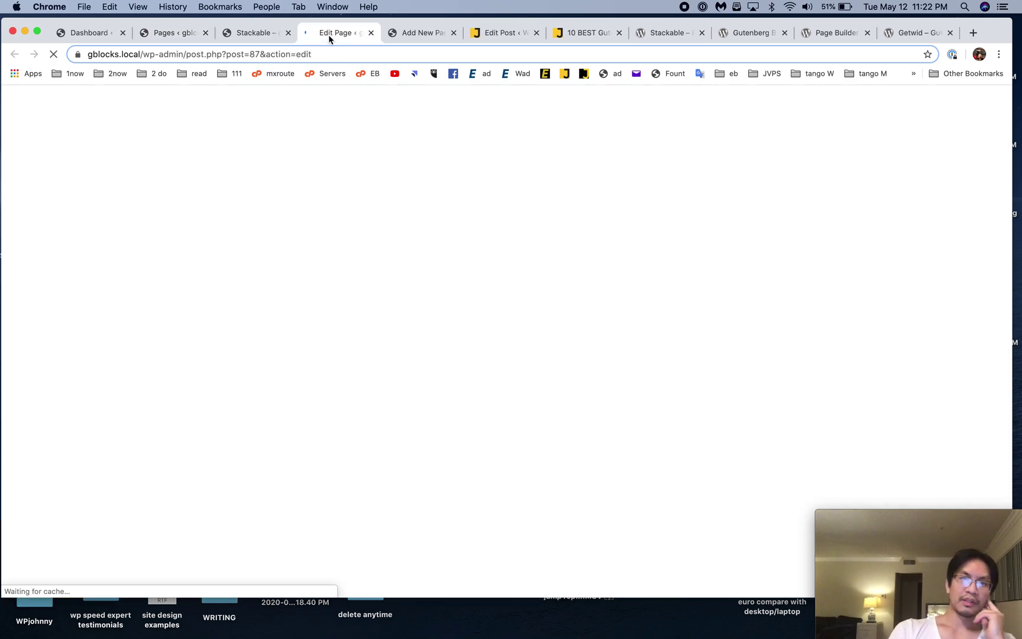
left_click(266, 35)
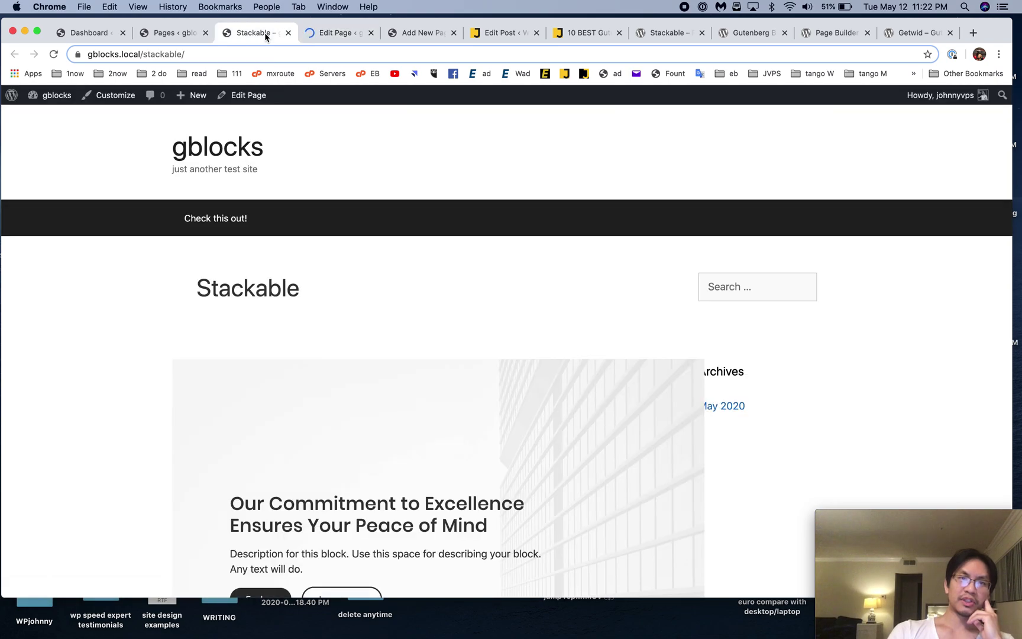
scroll(394, 205, "down", 15)
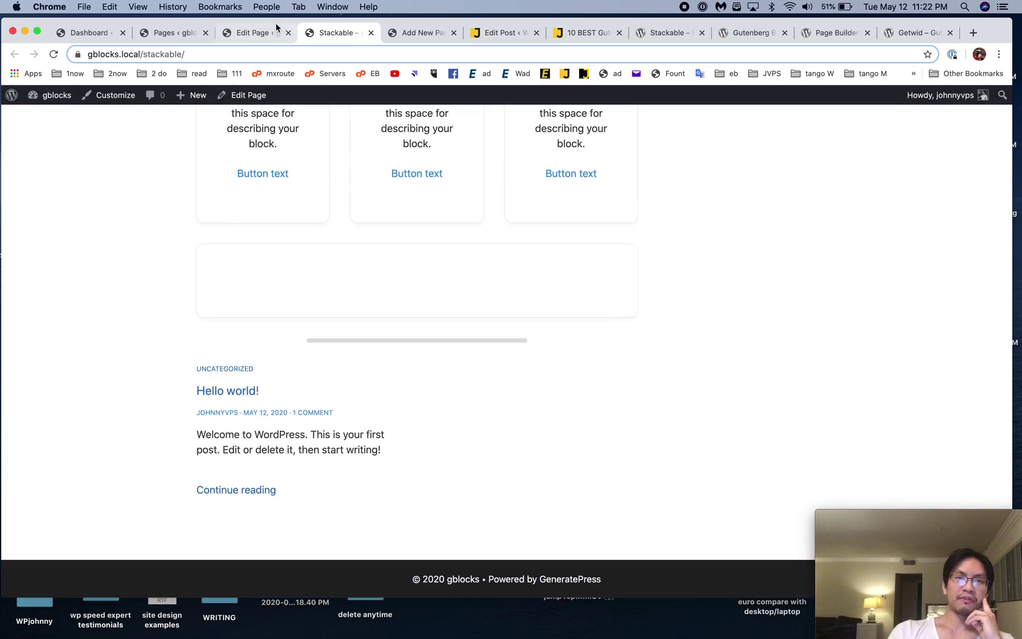
left_click(267, 33)
scroll(402, 313, "down", 20)
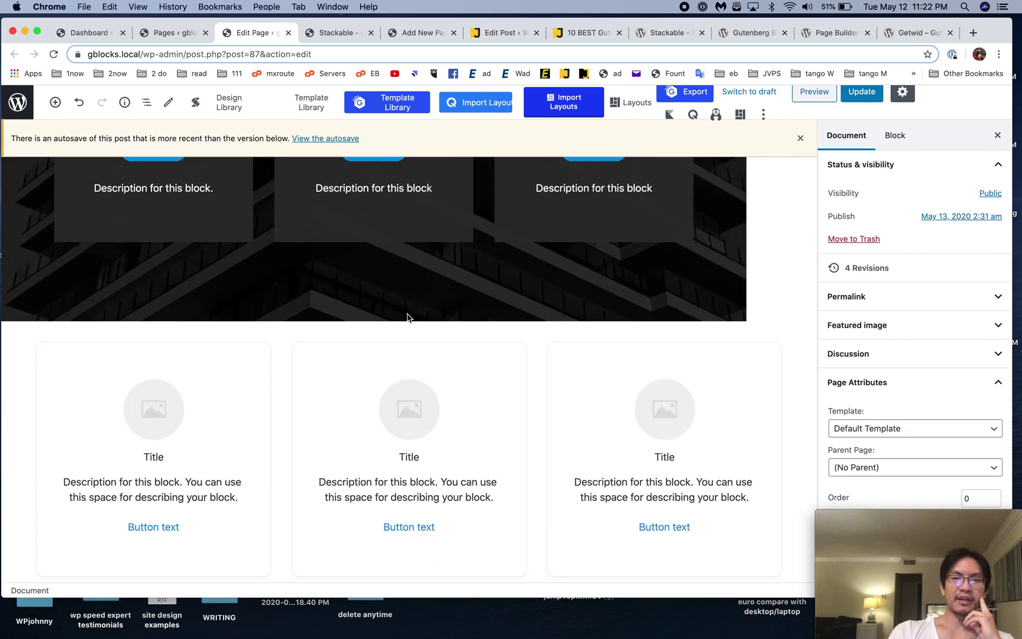
scroll(663, 423, "down", 5)
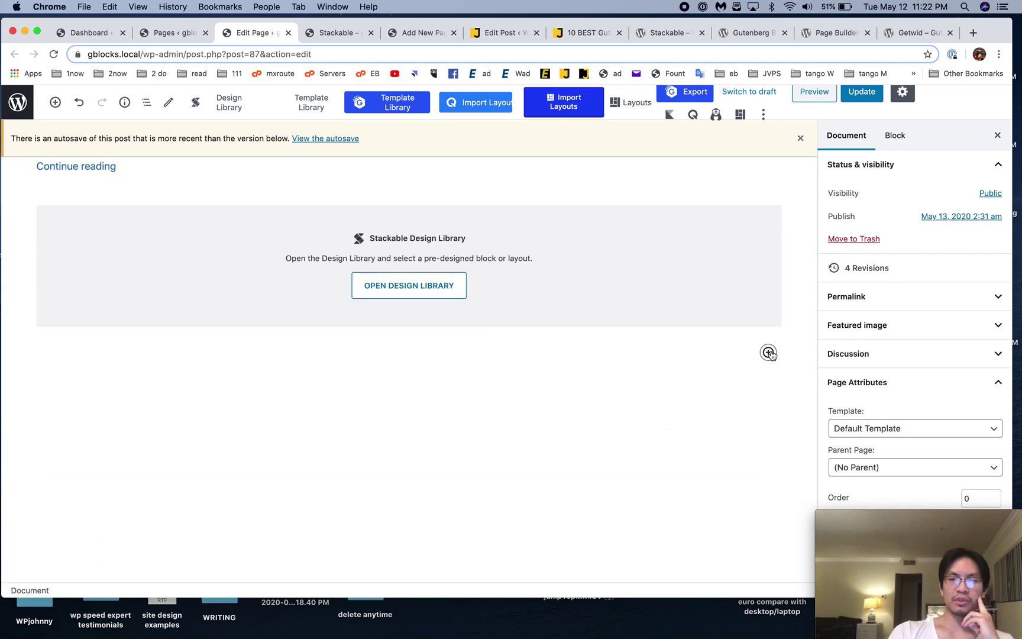
left_click(768, 352)
Step: Expand the Stackable category in the block inserter and browse its blocks
scroll(705, 269, "down", 10)
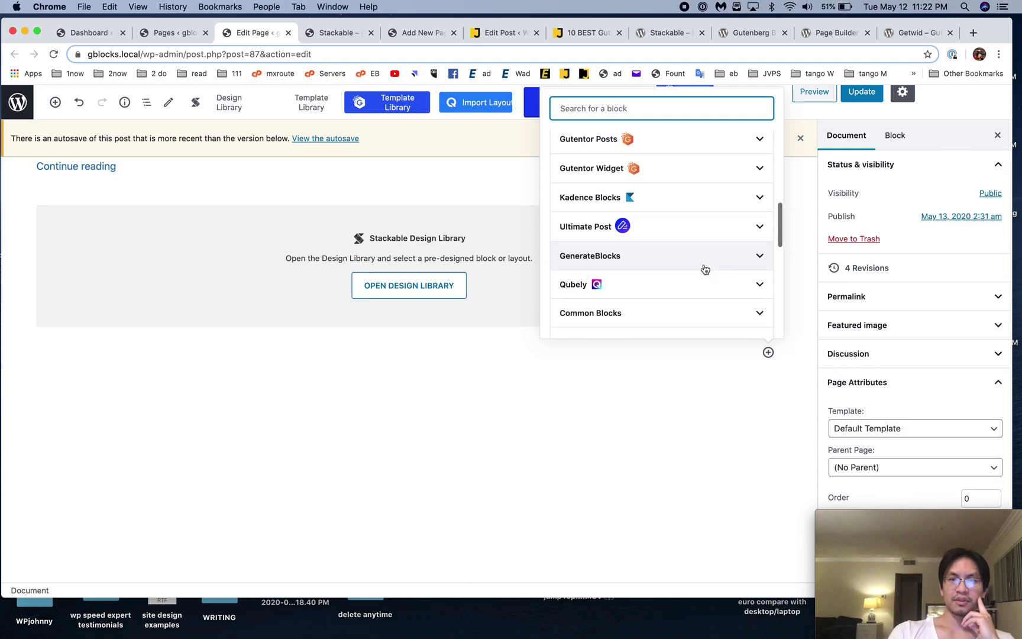
scroll(705, 269, "up", 2)
scroll(705, 270, "down", 2)
scroll(704, 269, "down", 10)
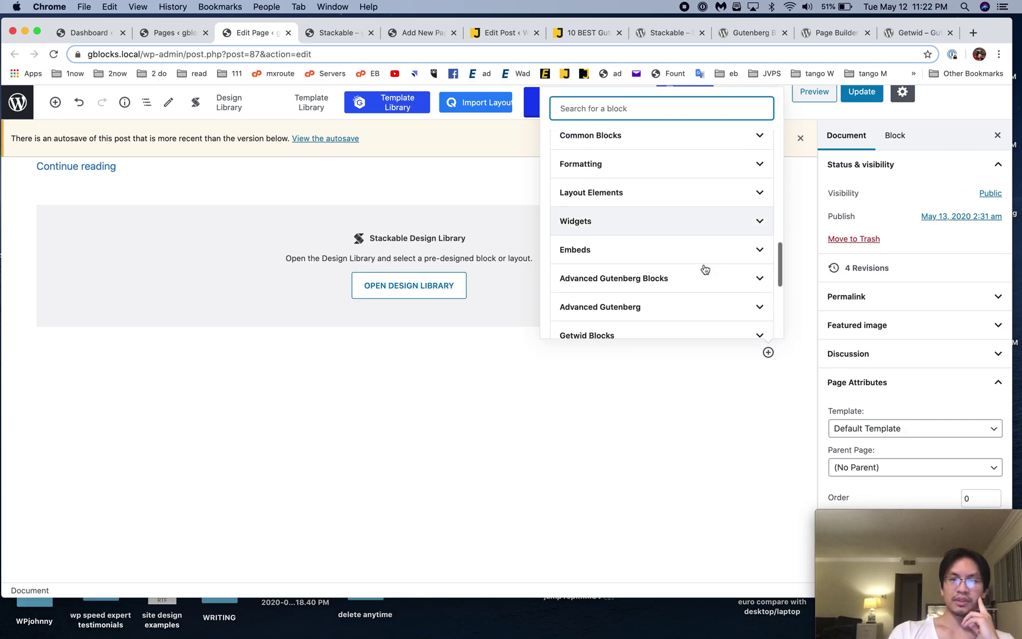
scroll(674, 310, "down", 3)
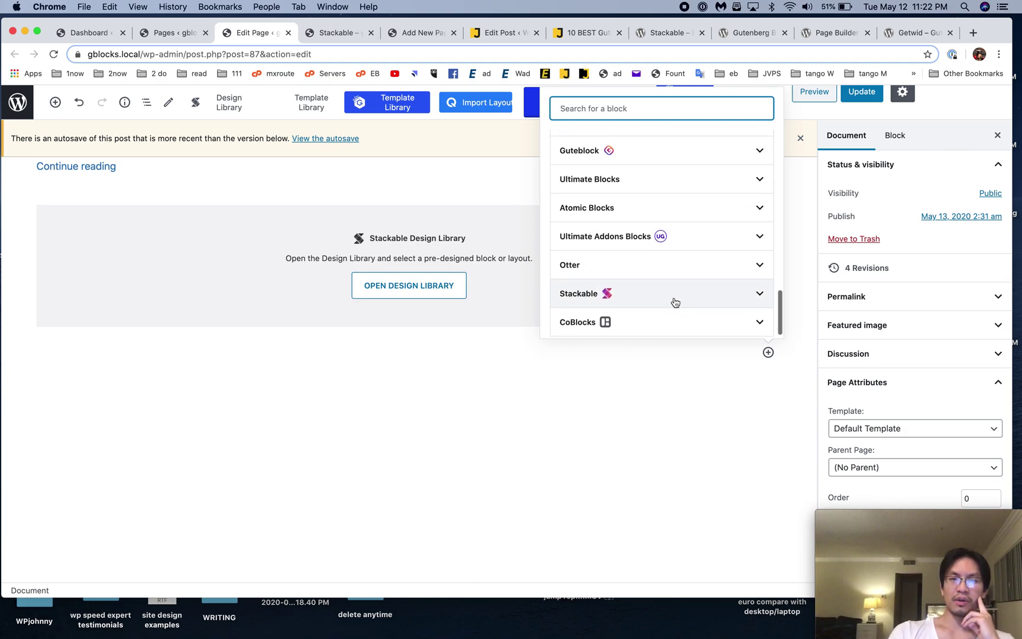
left_click(675, 293)
scroll(633, 297, "down", 3)
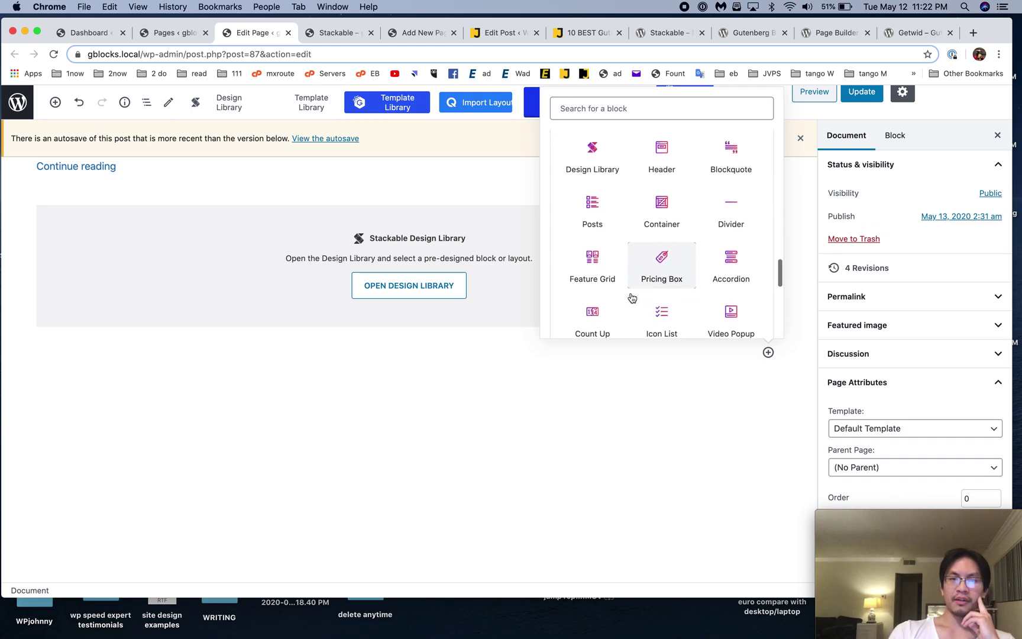
scroll(632, 297, "down", 5)
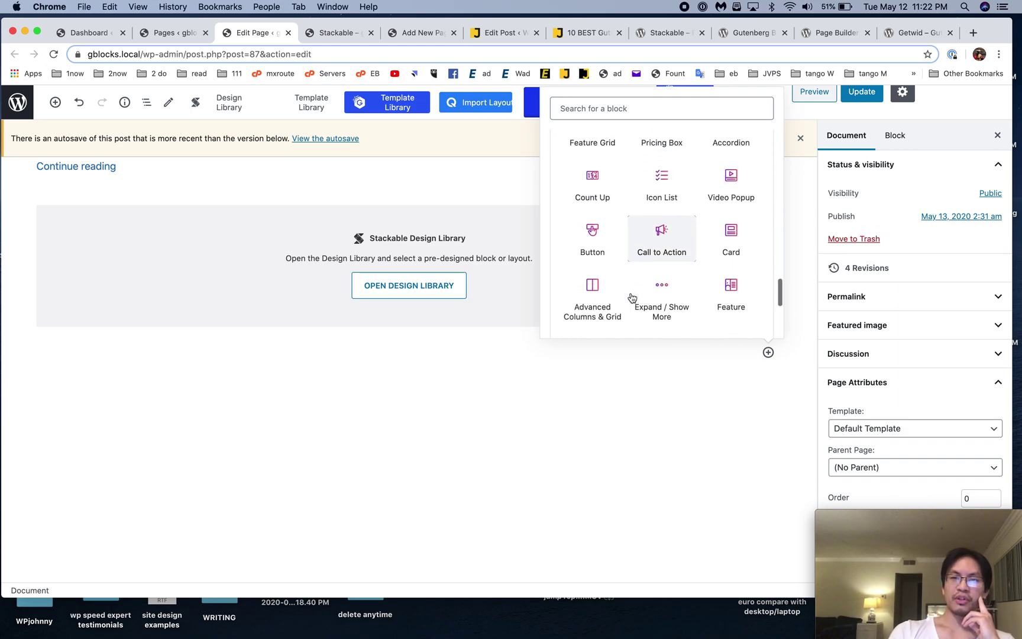
scroll(630, 292, "up", 5)
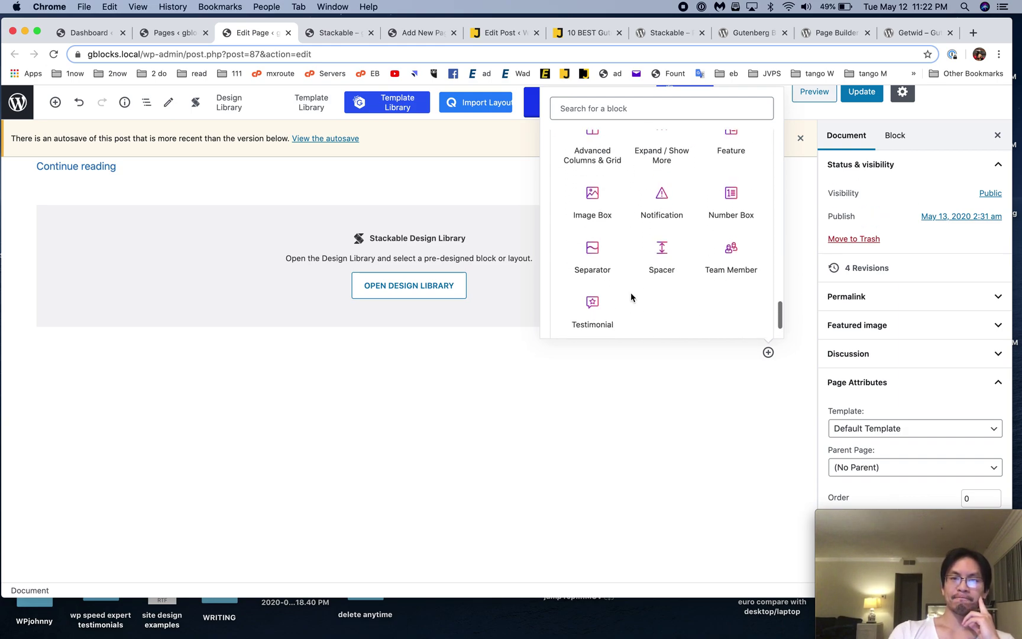
scroll(631, 297, "down", 3)
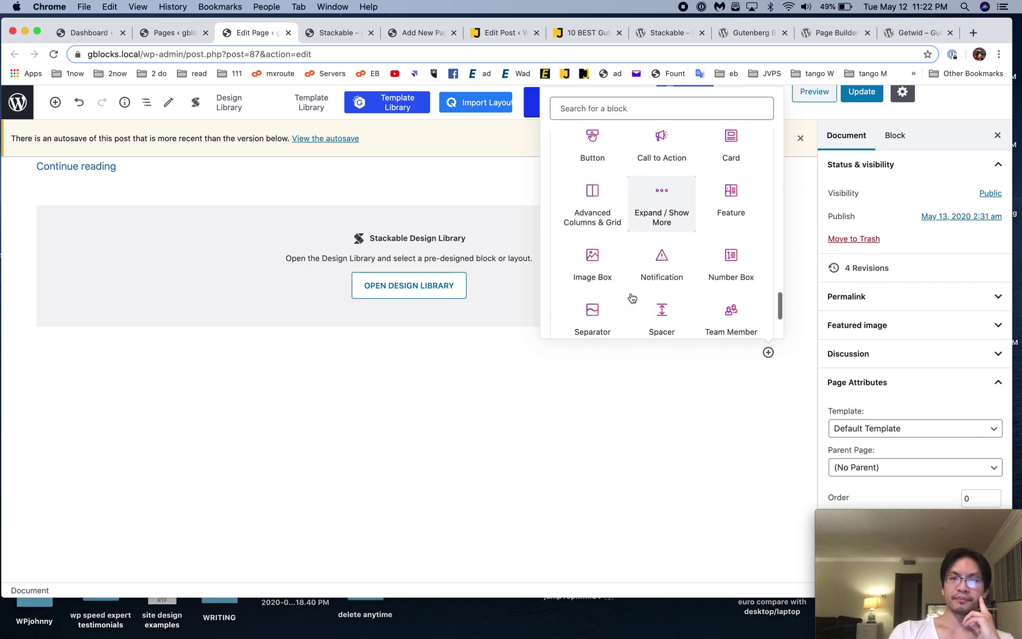
Step: Close the inserter, leaving an empty paragraph block, and open the Stackable Design Library
left_click(483, 388)
scroll(360, 225, "up", 5)
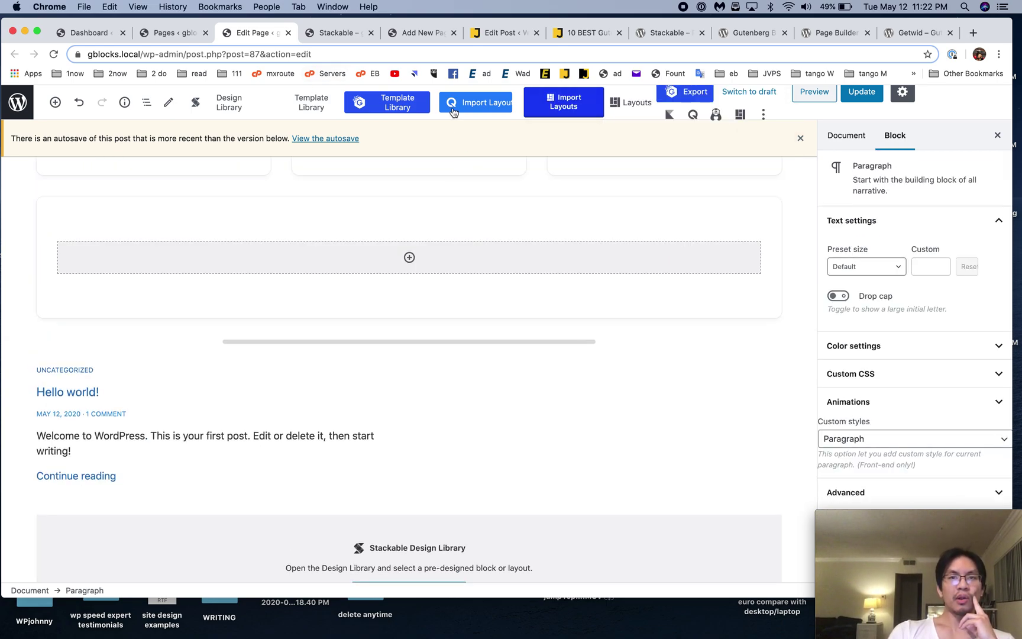
left_click(201, 110)
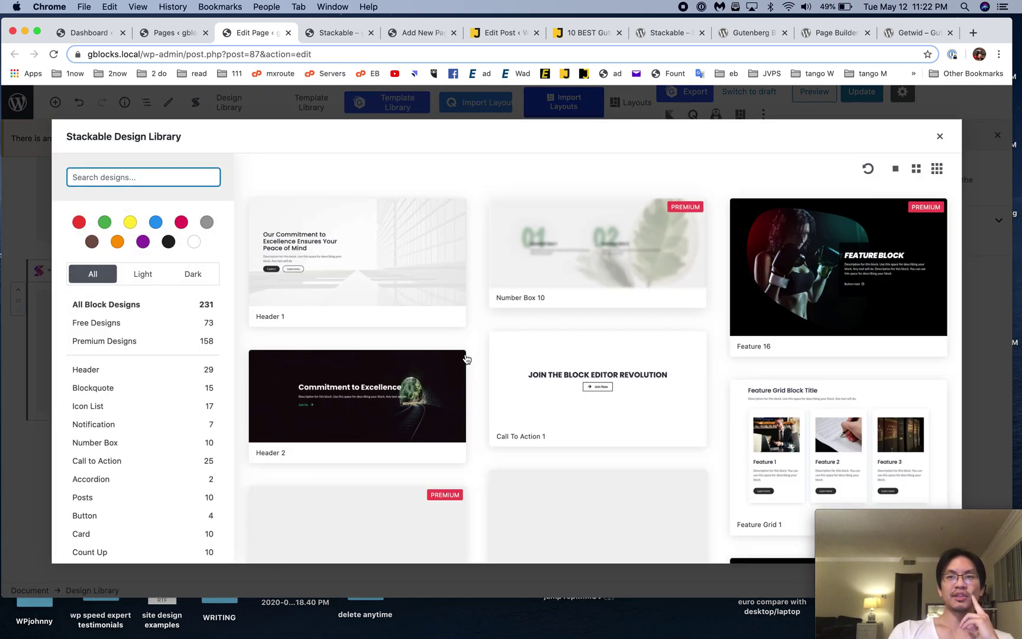
Step: Browse the Stackable Design Library and filter it to Header designs
scroll(467, 359, "down", 5)
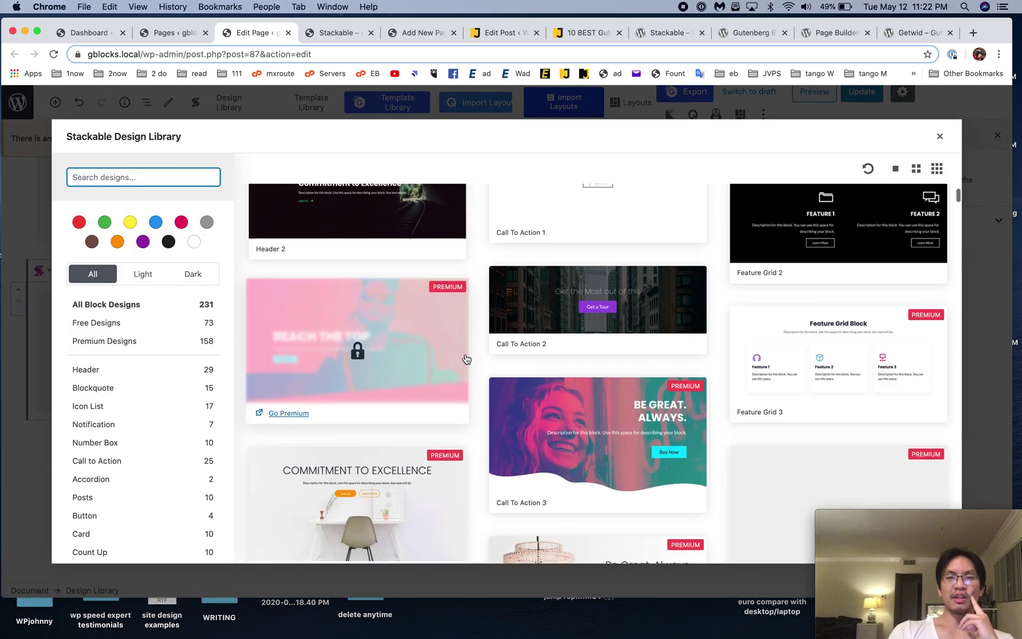
scroll(467, 359, "down", 10)
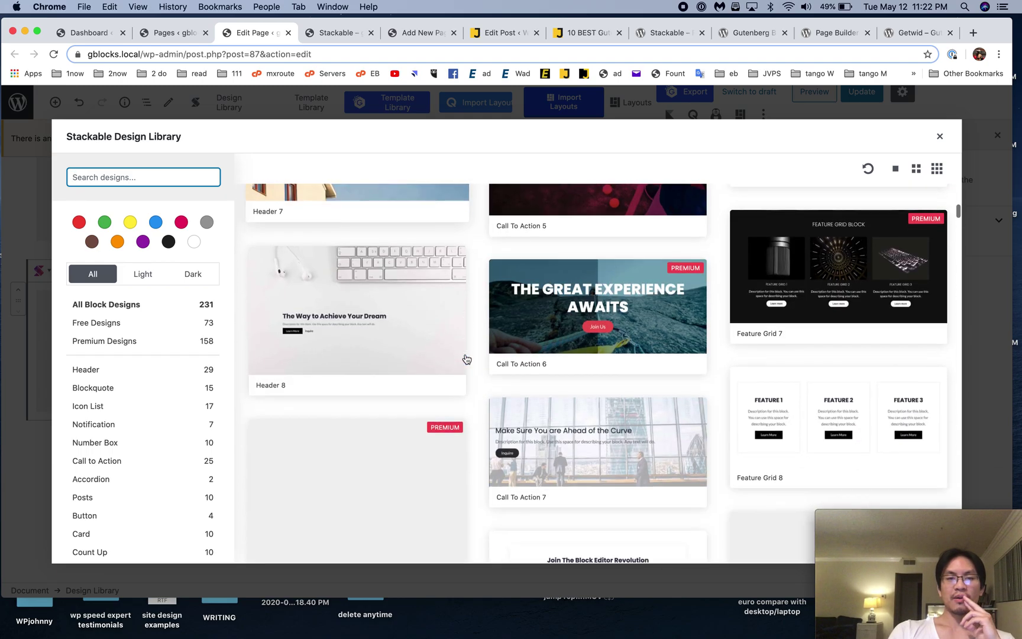
scroll(467, 359, "down", 10)
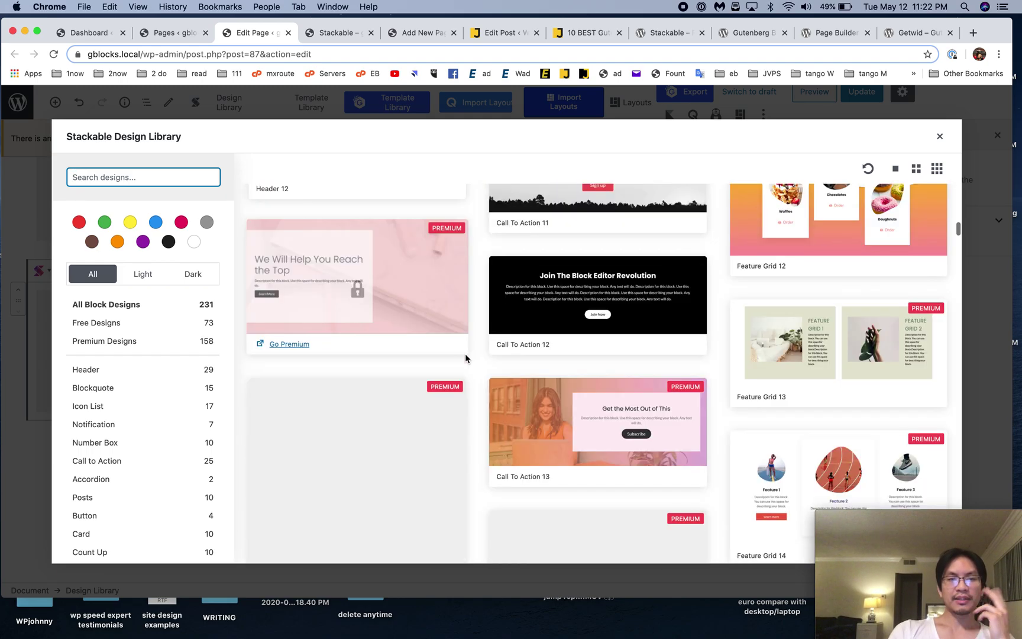
scroll(465, 353, "down", 1)
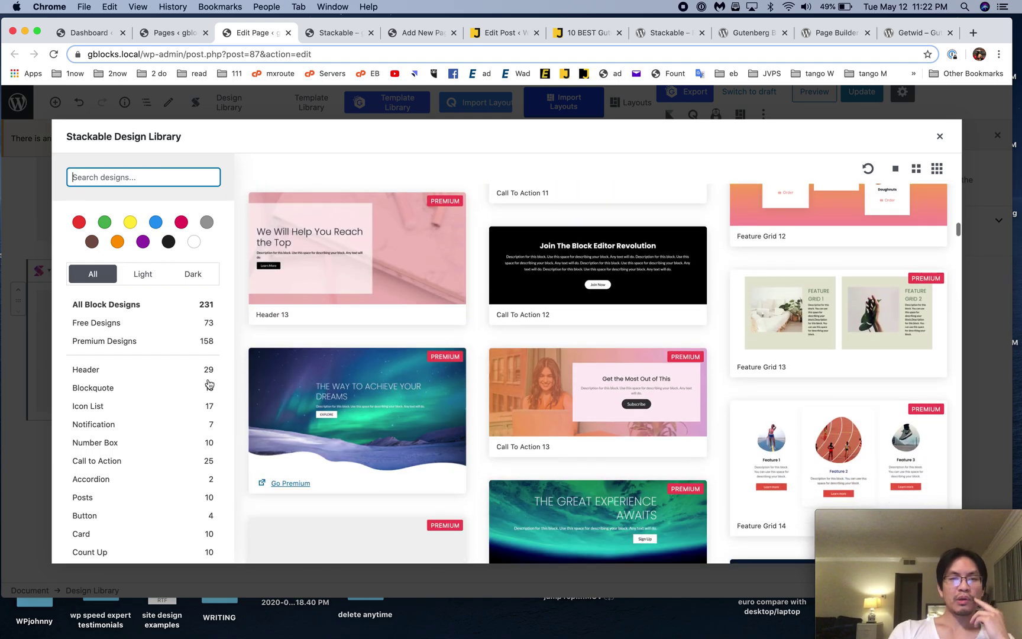
left_click(169, 370)
scroll(507, 343, "down", 3)
scroll(507, 337, "down", 8)
scroll(150, 466, "down", 1)
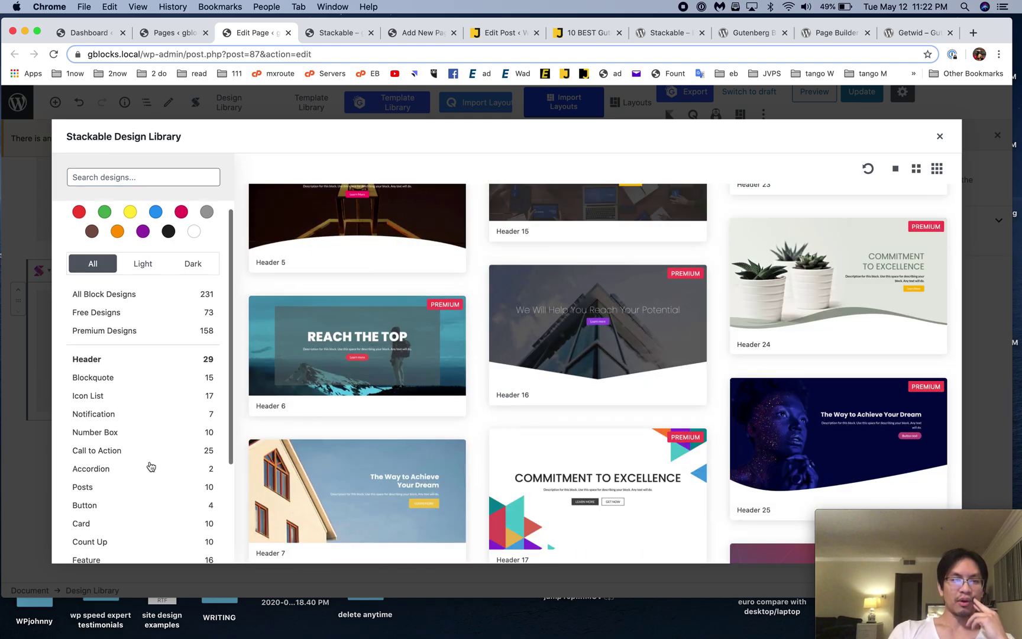
scroll(151, 466, "down", 5)
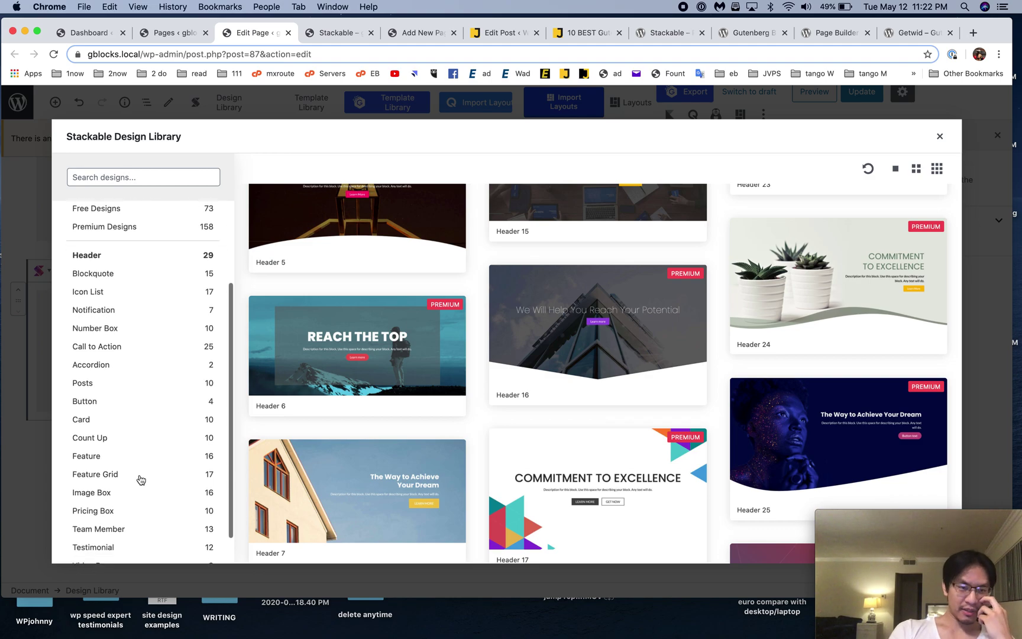
Step: Browse the Feature Grid designs, then close the Design Library
left_click(140, 477)
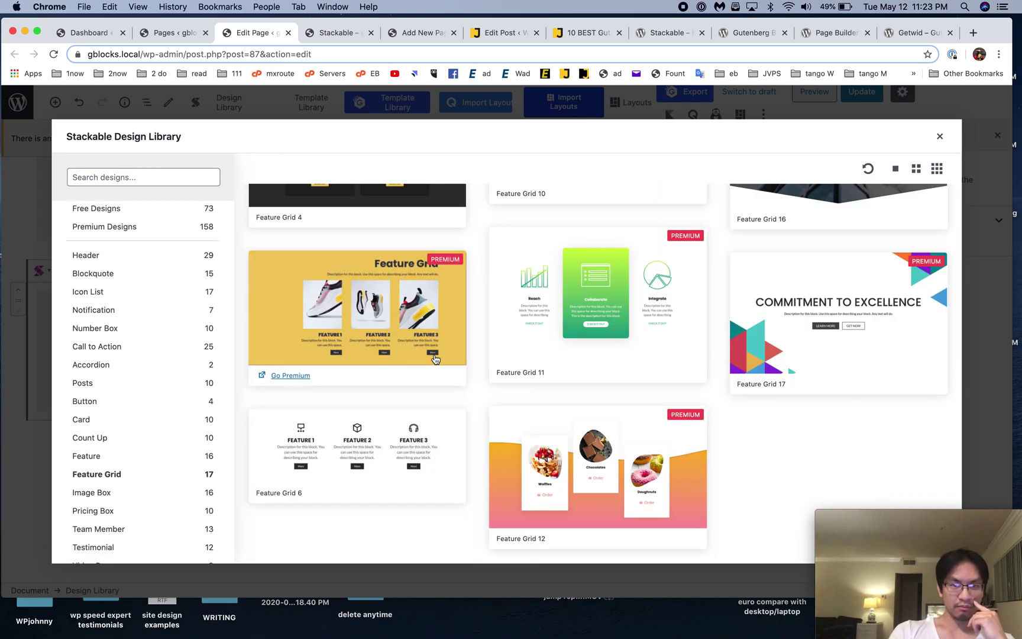
scroll(129, 367, "down", 1)
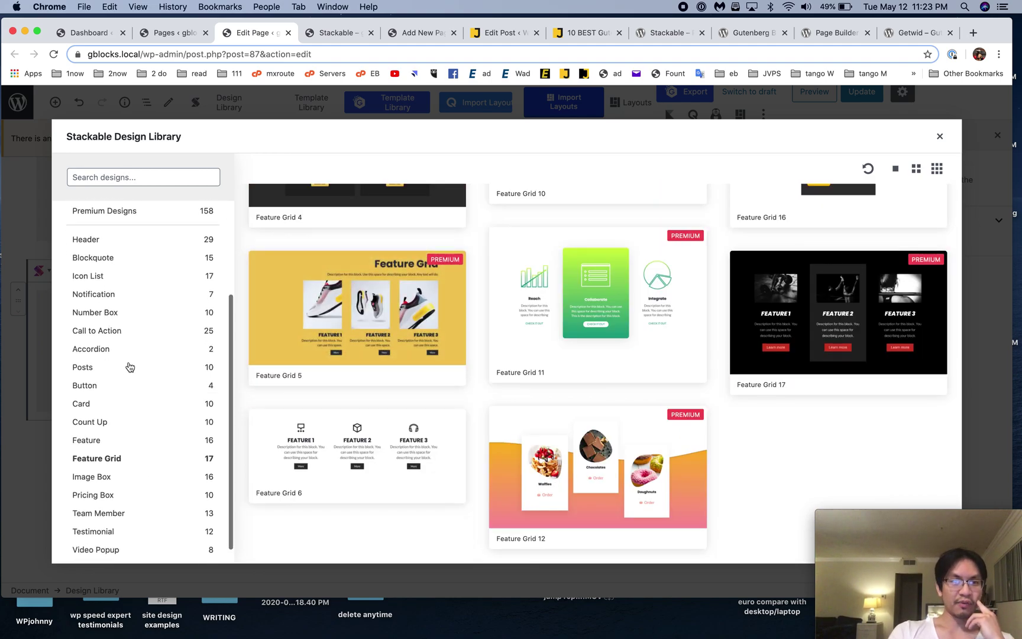
scroll(130, 367, "down", 1)
scroll(462, 391, "down", 5)
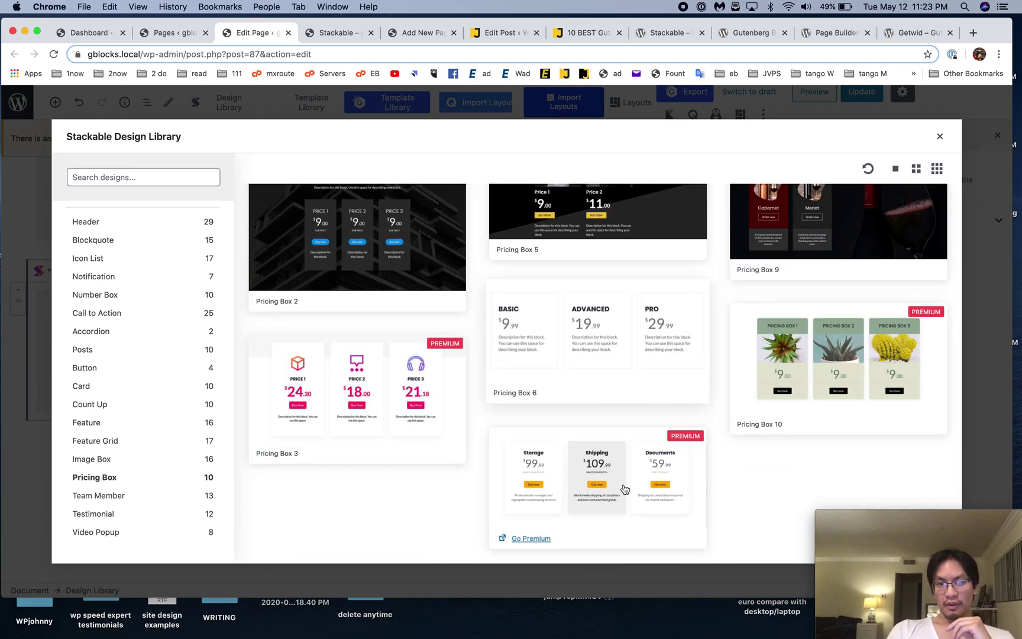
scroll(717, 340, "up", 3)
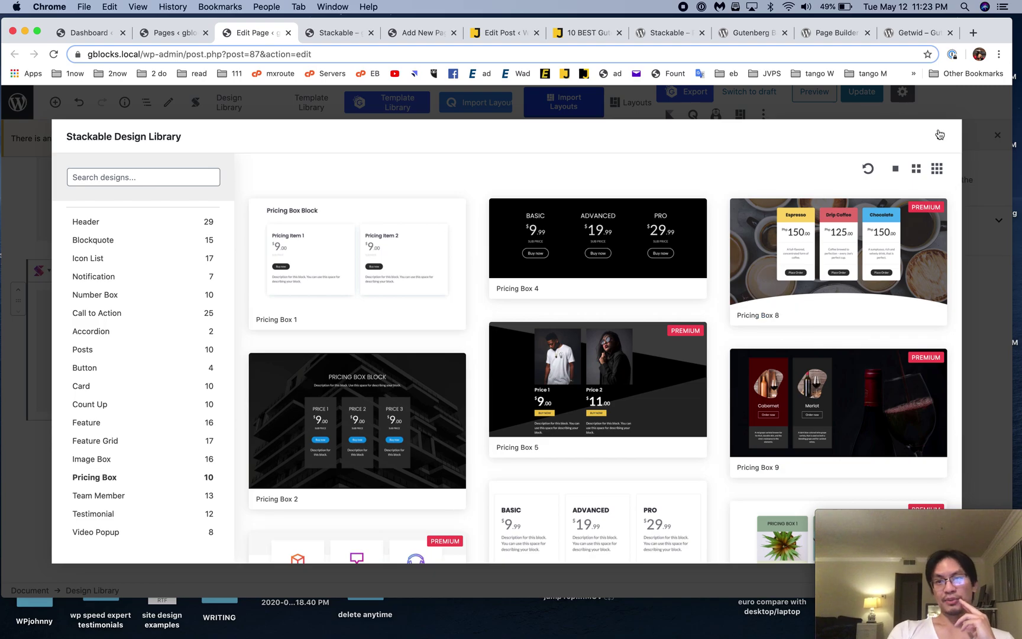
mouse_move(695, 335)
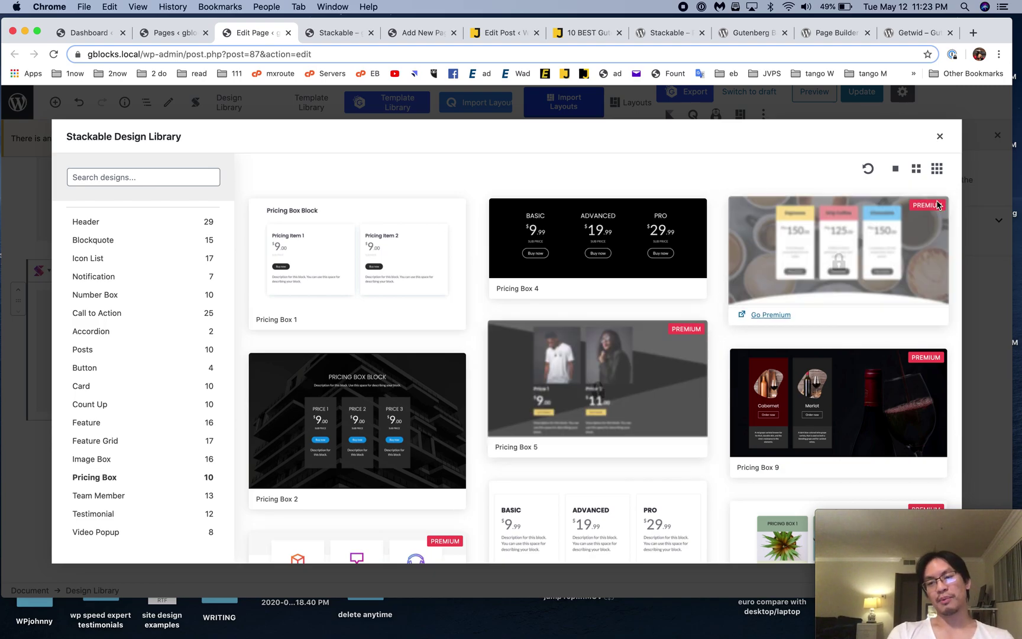
left_click(940, 136)
scroll(612, 319, "up", 10)
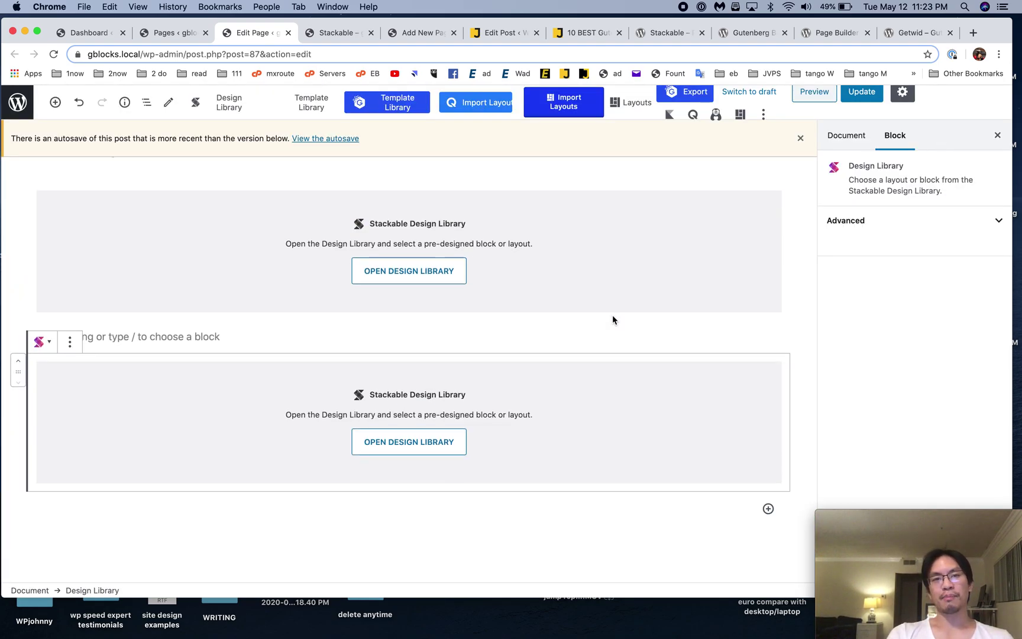
Step: Check the Stackable demo and WordPress.org blocks list, then move to the 10 BEST Gutenberg article
left_click(340, 33)
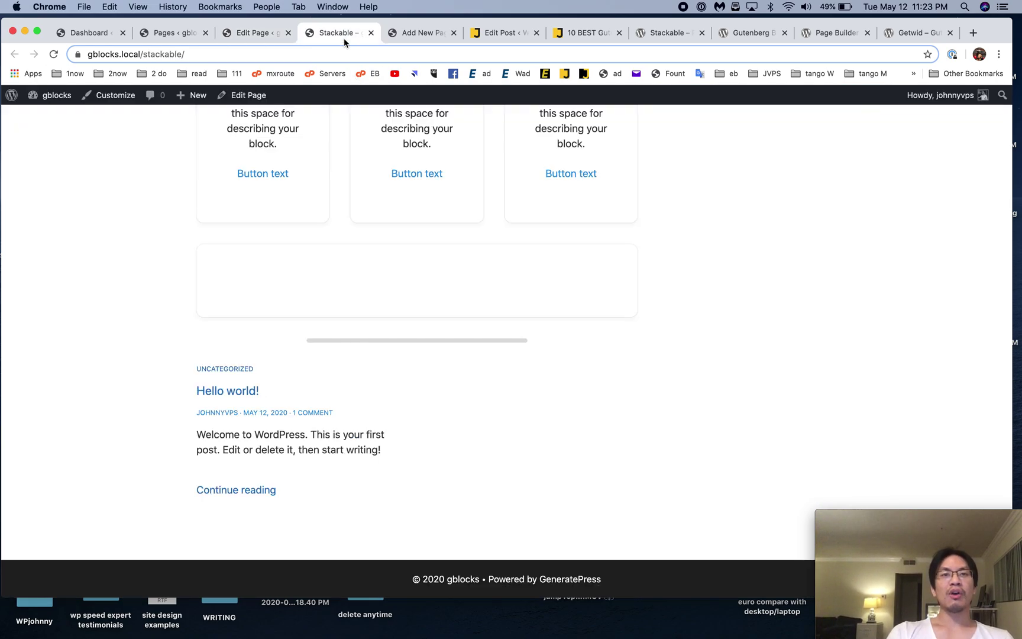
left_click(670, 34)
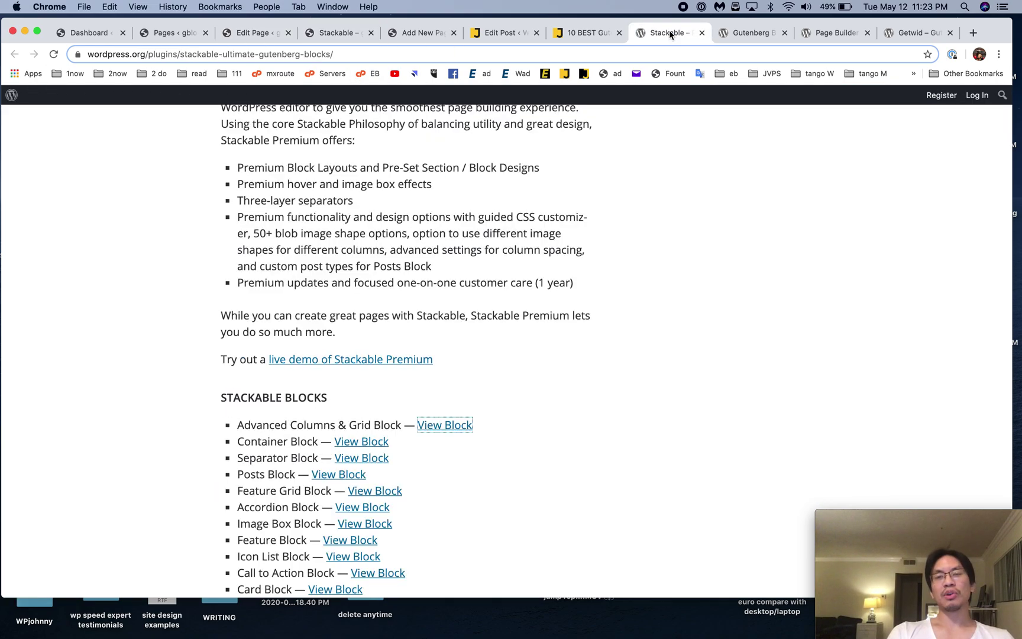
scroll(625, 237, "up", 10)
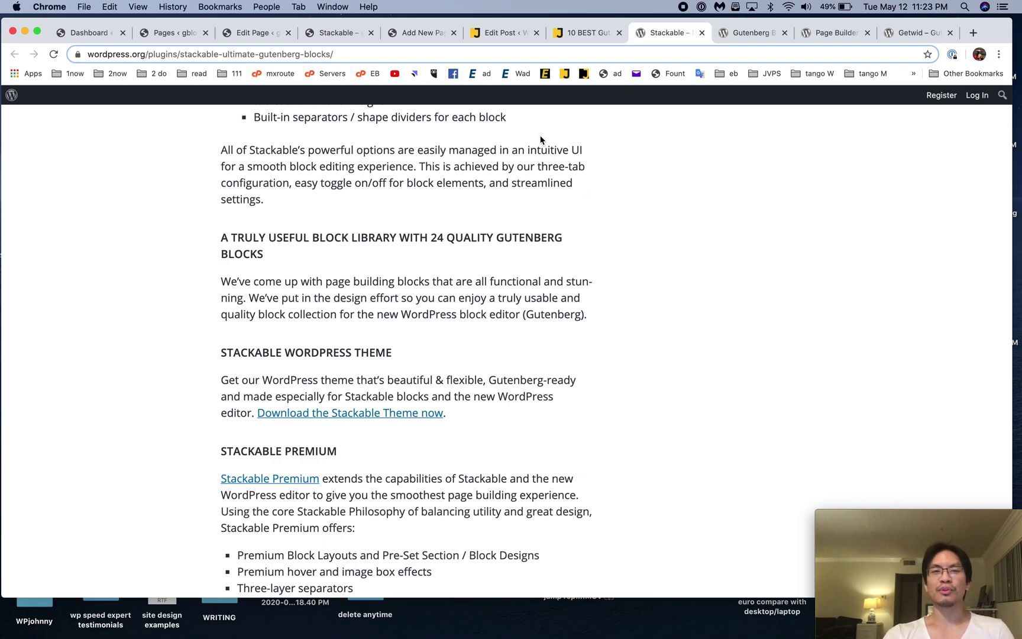
scroll(439, 337, "down", 12)
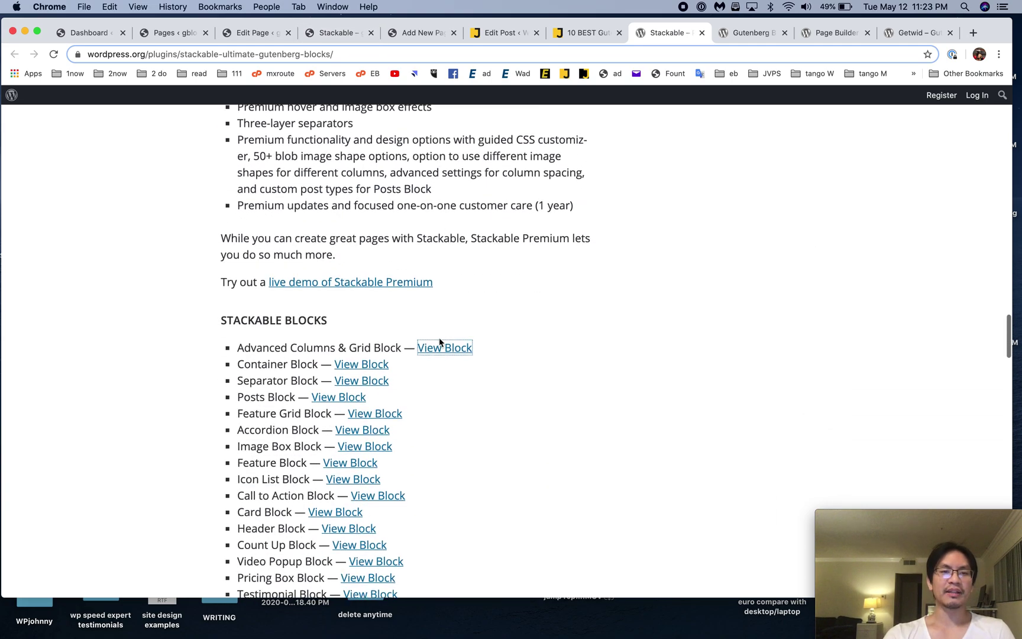
left_click(582, 34)
scroll(574, 259, "up", 6)
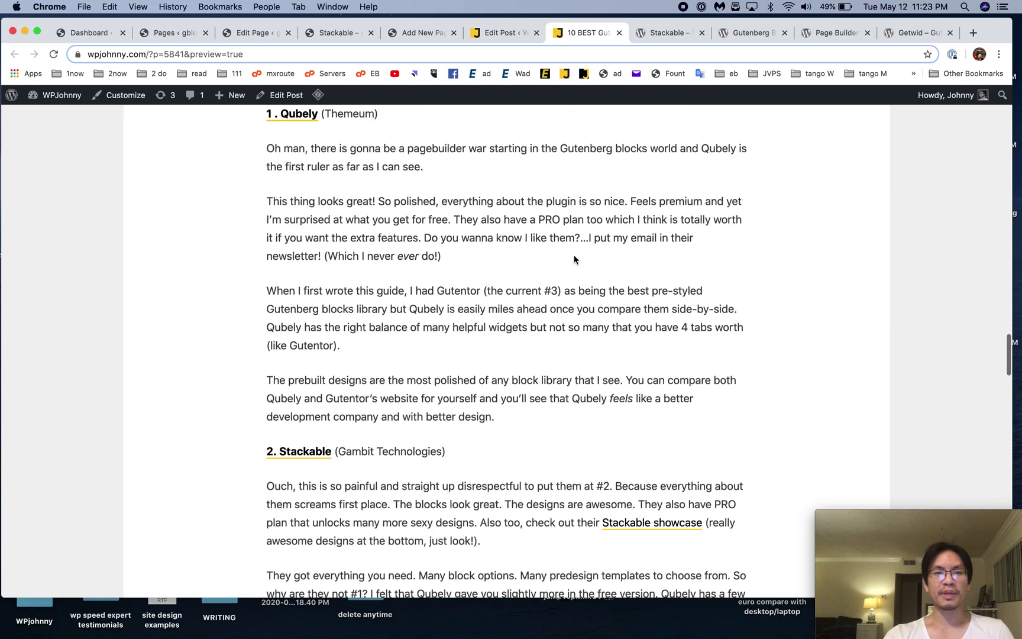
Step: Reread the article's Stackable section, revisit the WordPress.org Stackable plugin page, then close it
scroll(574, 259, "down", 8)
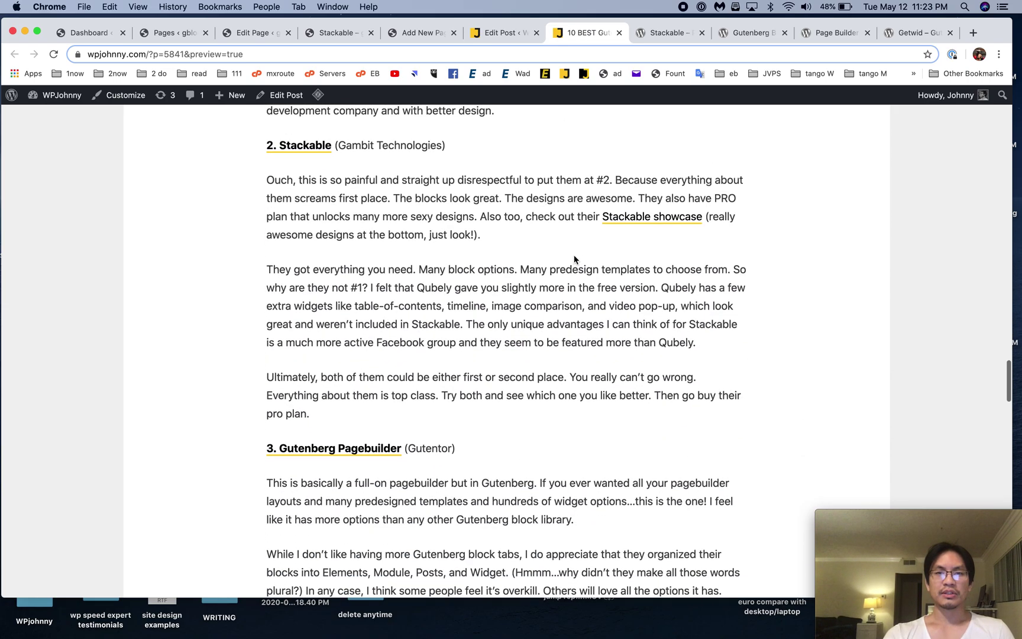
scroll(677, 276, "down", 2)
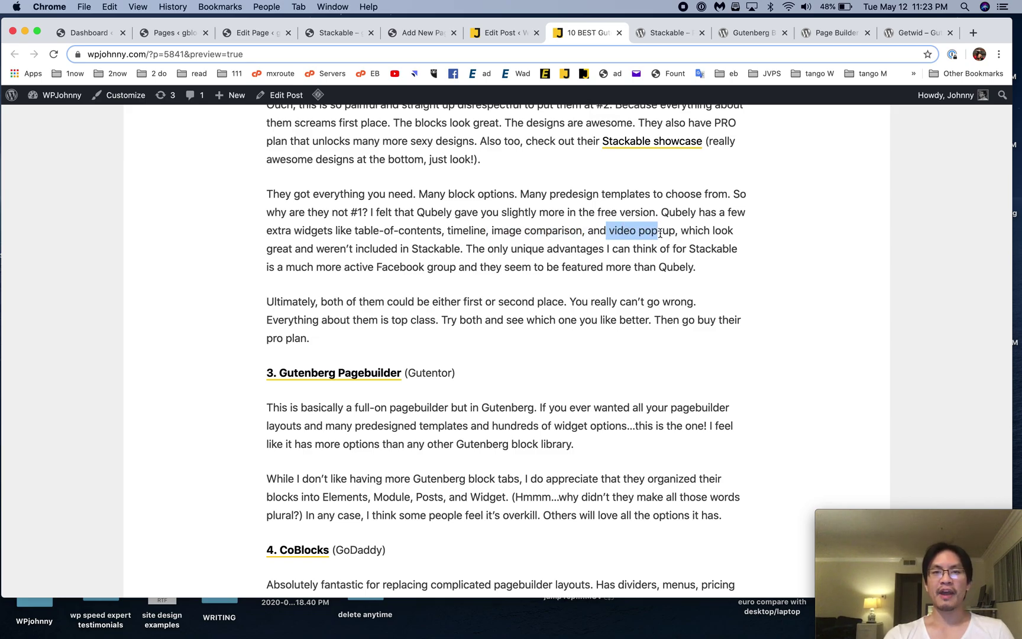
scroll(660, 233, "up", 4)
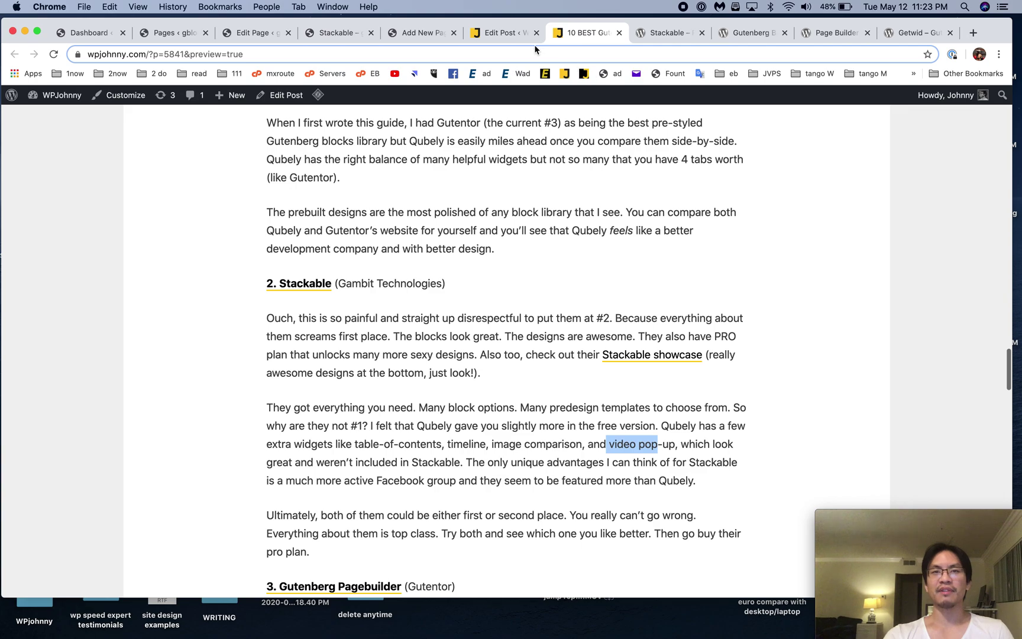
left_click(517, 39)
left_click(679, 37)
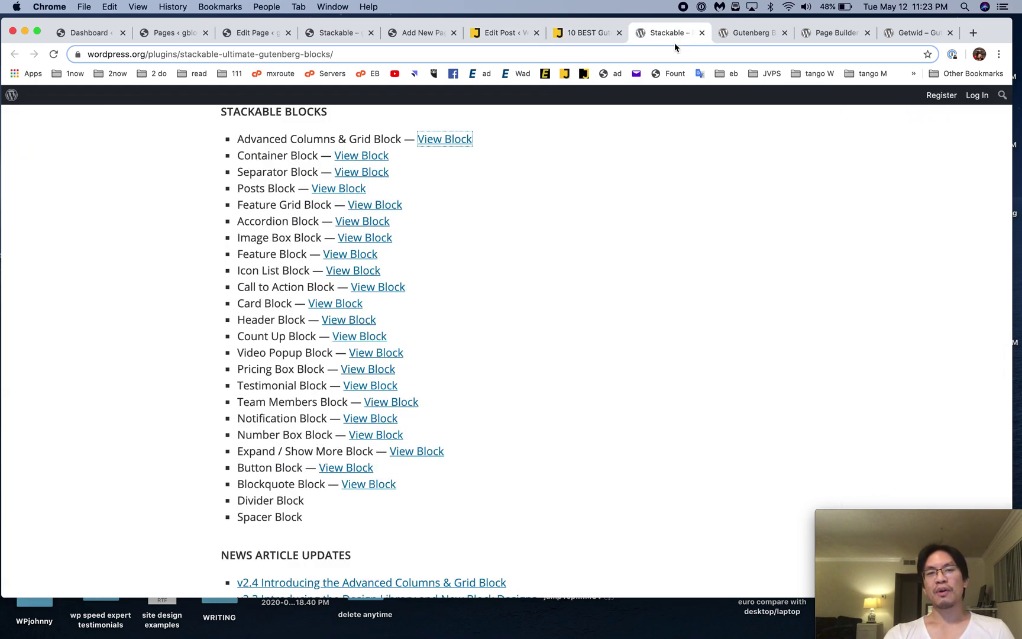
scroll(648, 254, "up", 3)
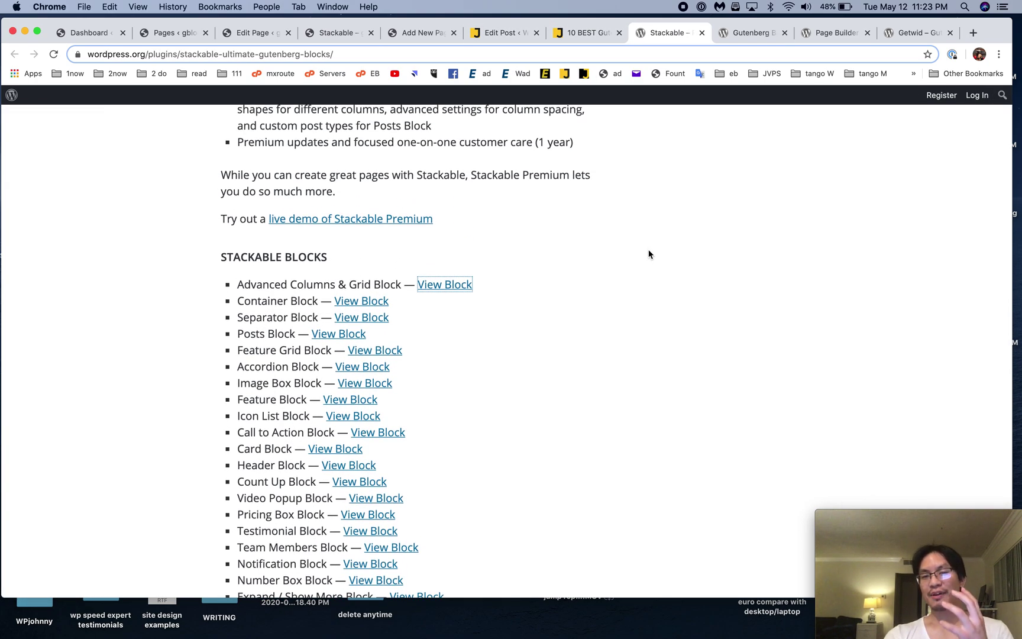
scroll(648, 254, "up", 6)
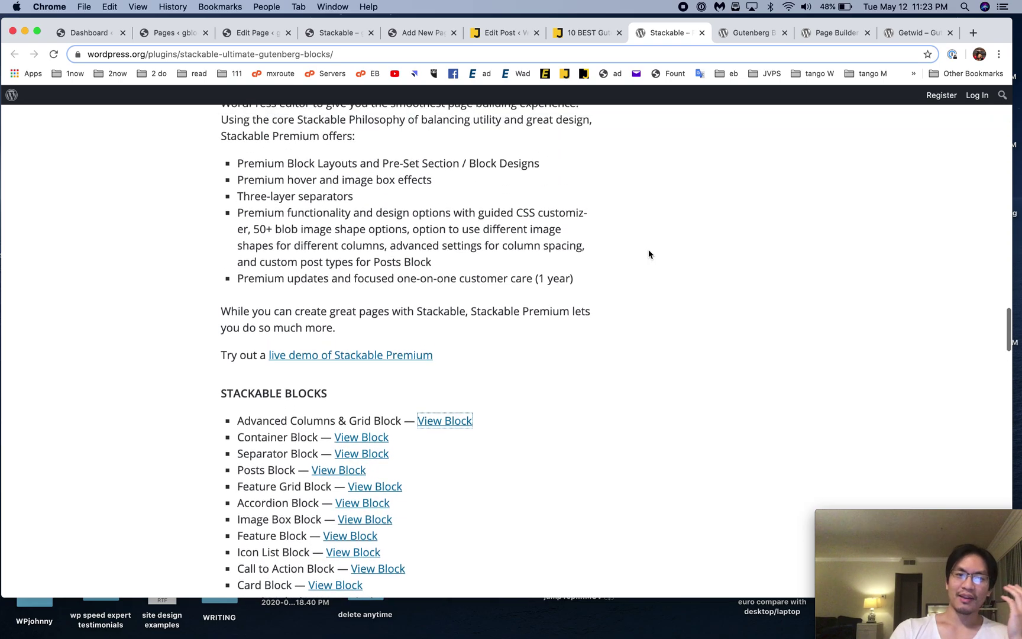
scroll(648, 255, "up", 15)
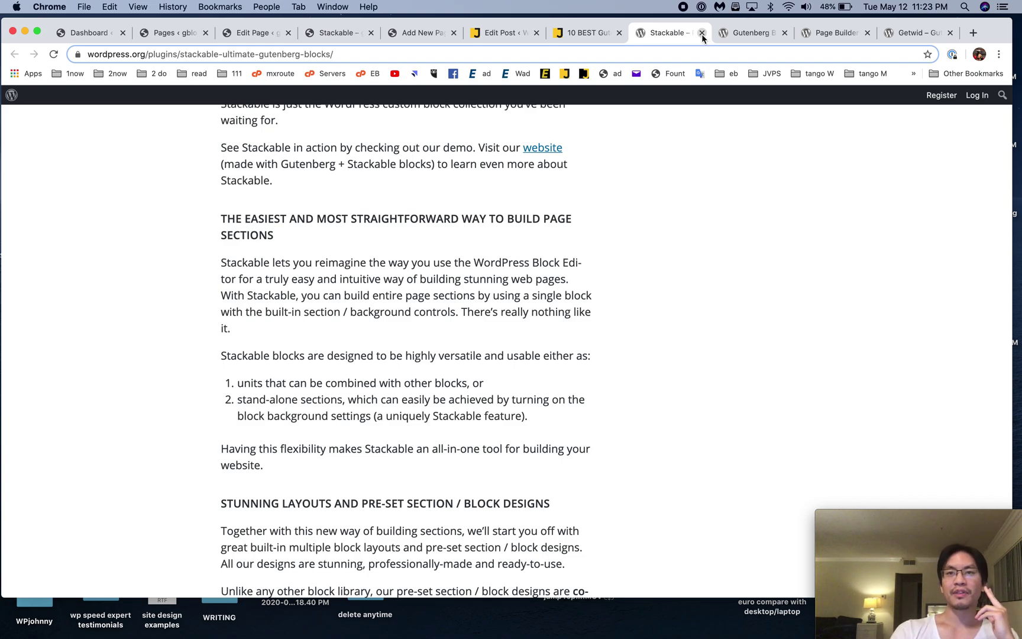
left_click(702, 34)
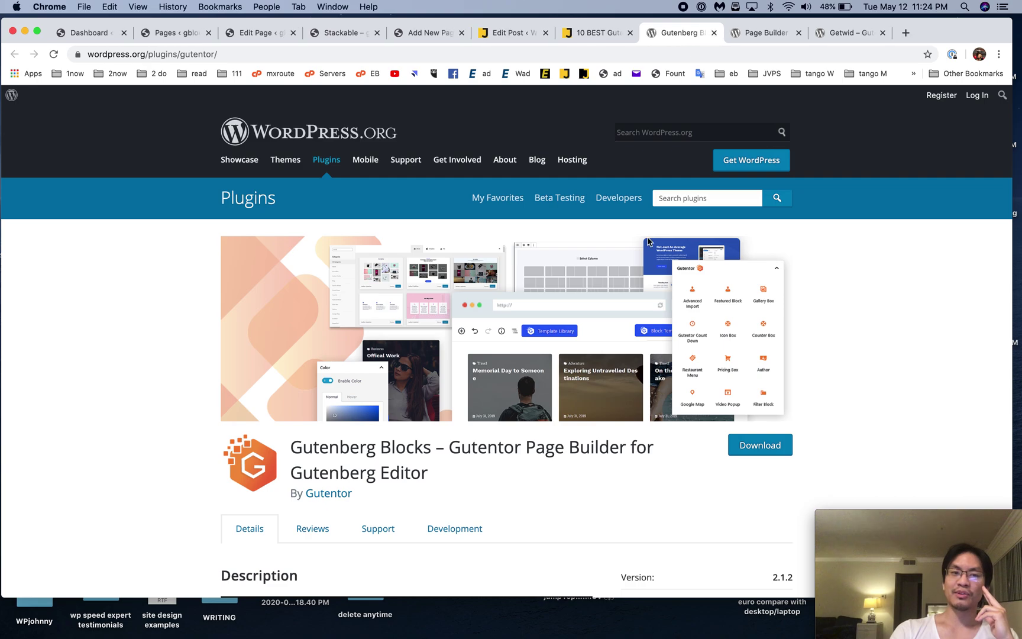
Step: Scroll the Gutentor plugin page and open the Gutentor Demo Library in a new tab
scroll(648, 241, "down", 3)
scroll(648, 241, "down", 8)
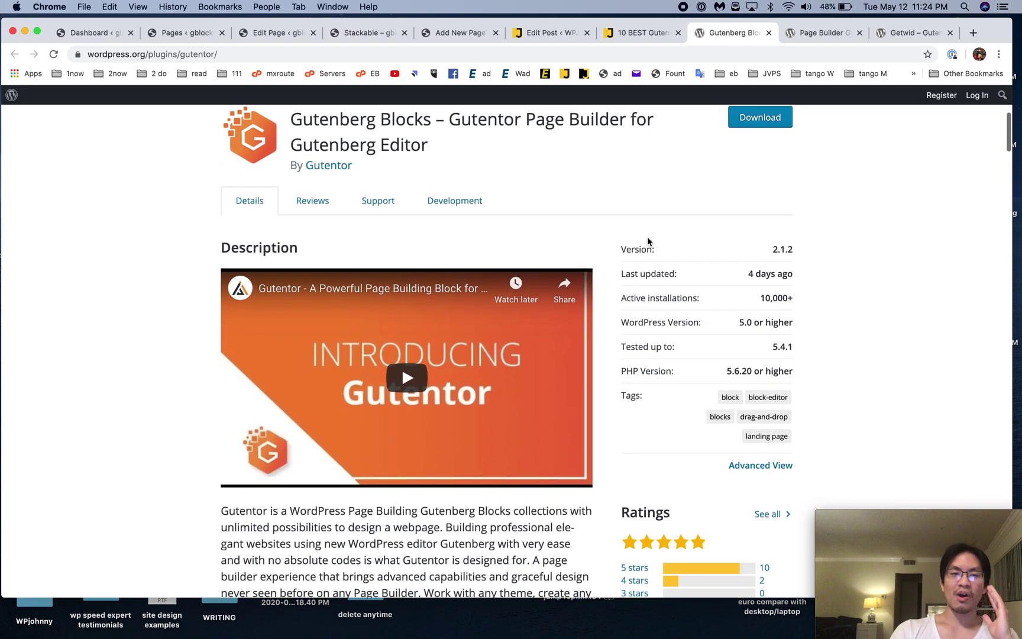
scroll(648, 241, "up", 6)
scroll(648, 240, "down", 1)
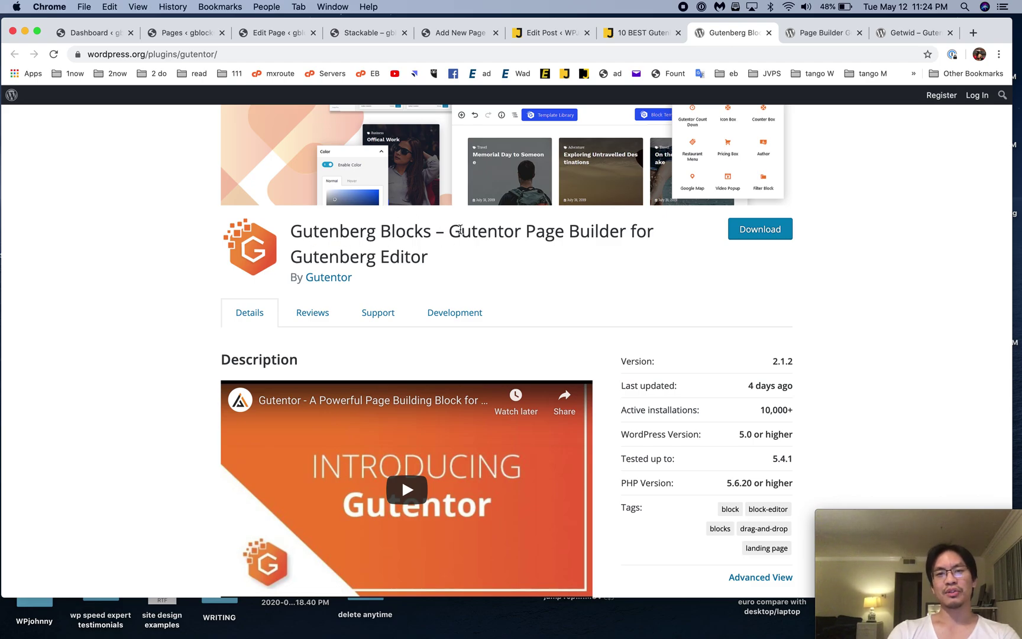
scroll(486, 247, "down", 15)
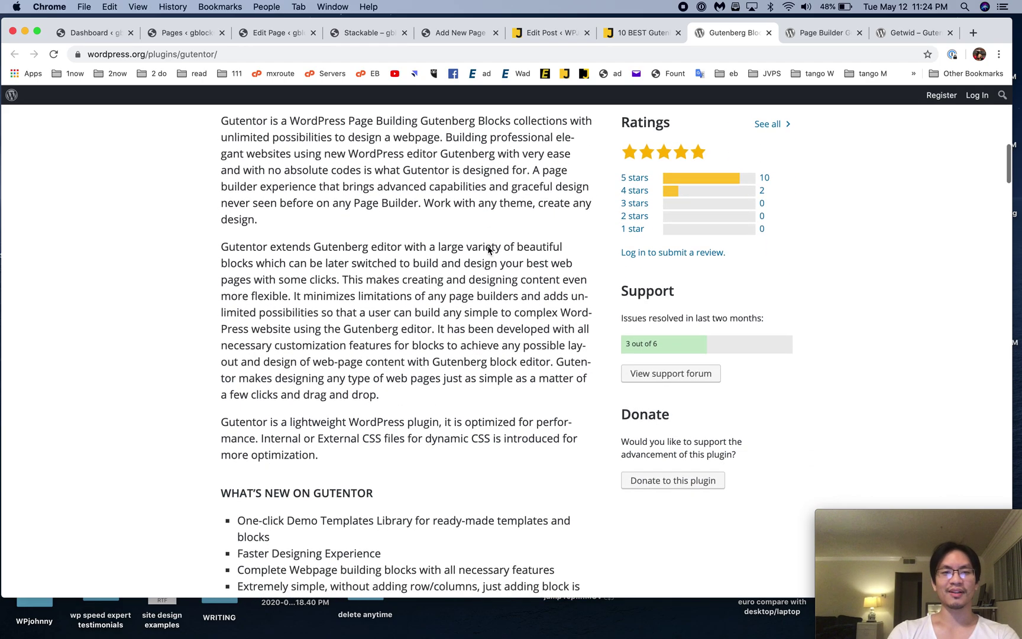
scroll(487, 250, "down", 9)
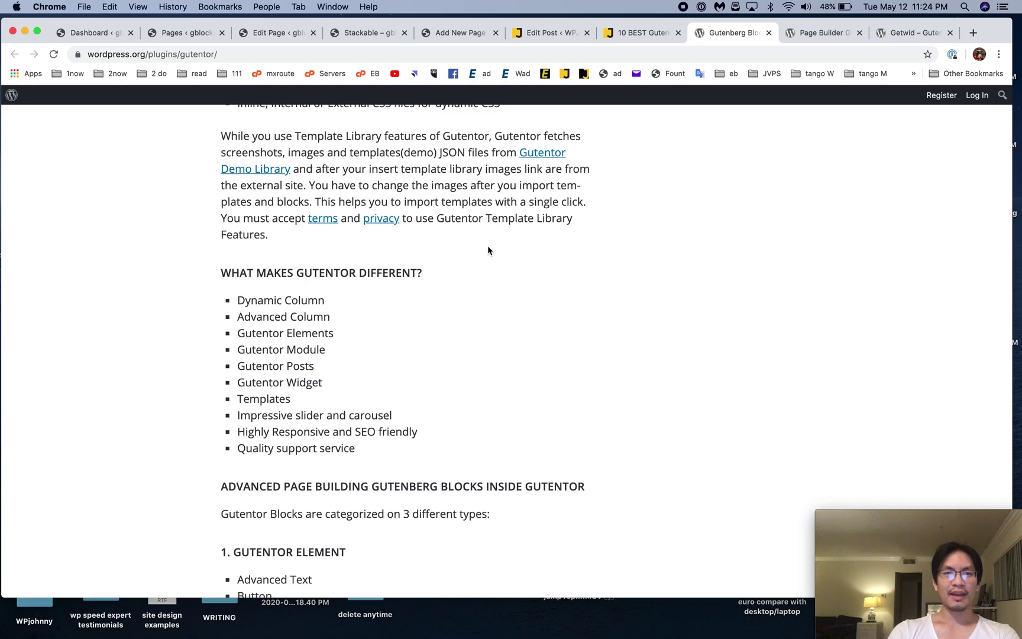
left_click(544, 157, "super")
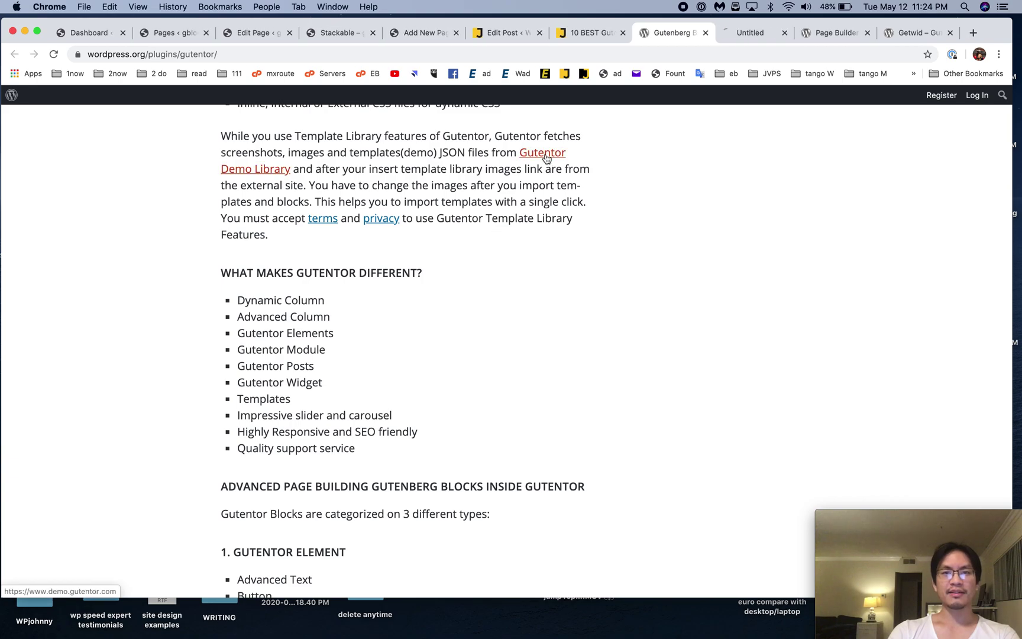
Step: Leave the Stackable editor unsaved, close the Stackable front-end tab, and show the Pages list
left_click(251, 33)
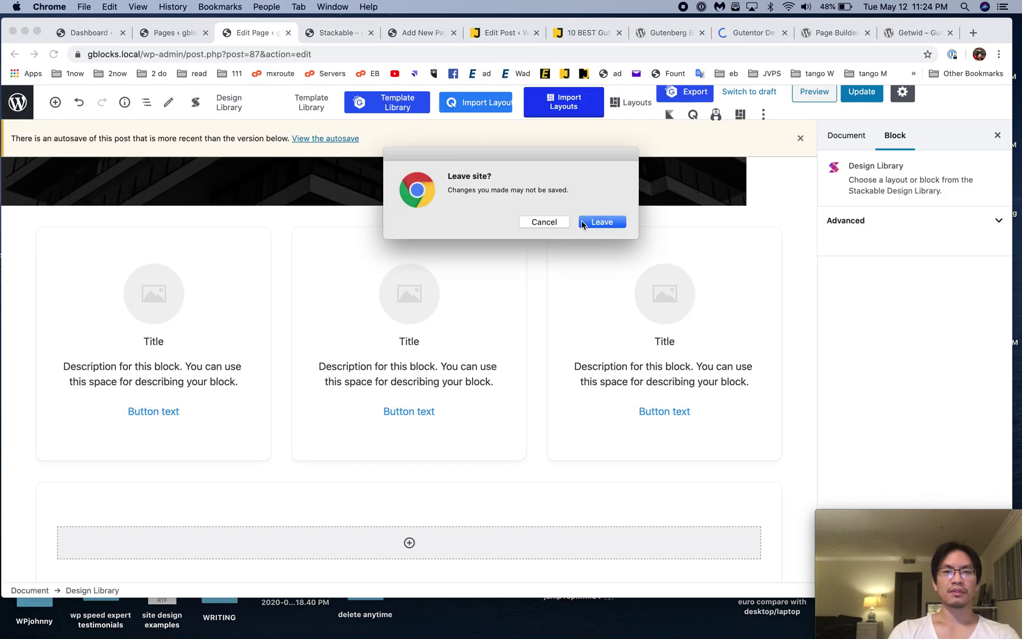
left_click(581, 222)
left_click(312, 33)
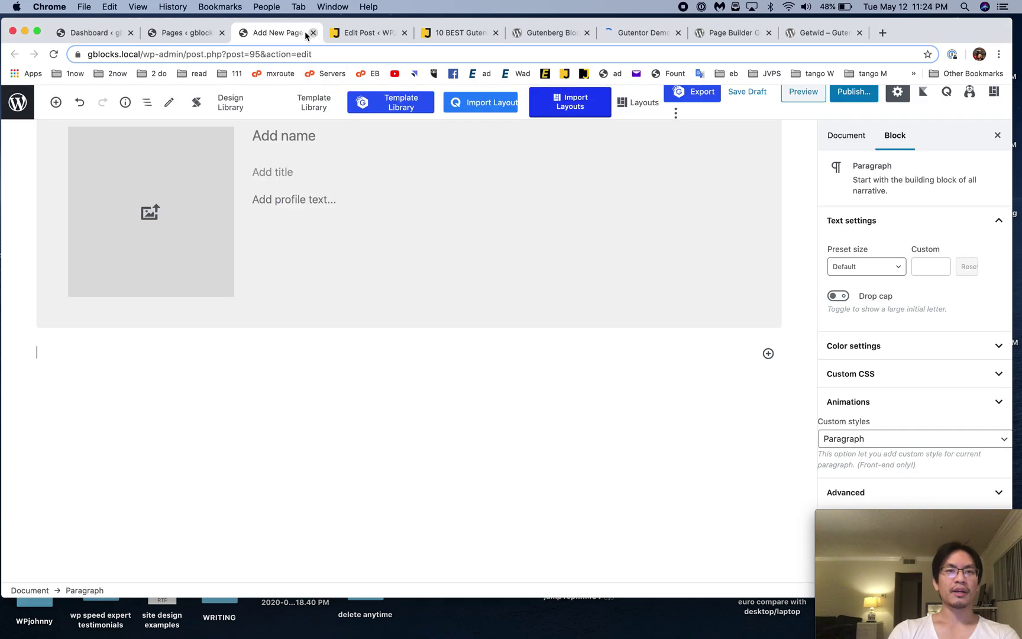
left_click(180, 39)
Step: Open the Advanced Gutenberg Blocks page and its editor in new tabs, then select part of the Gutentor title
scroll(431, 421, "up", 5)
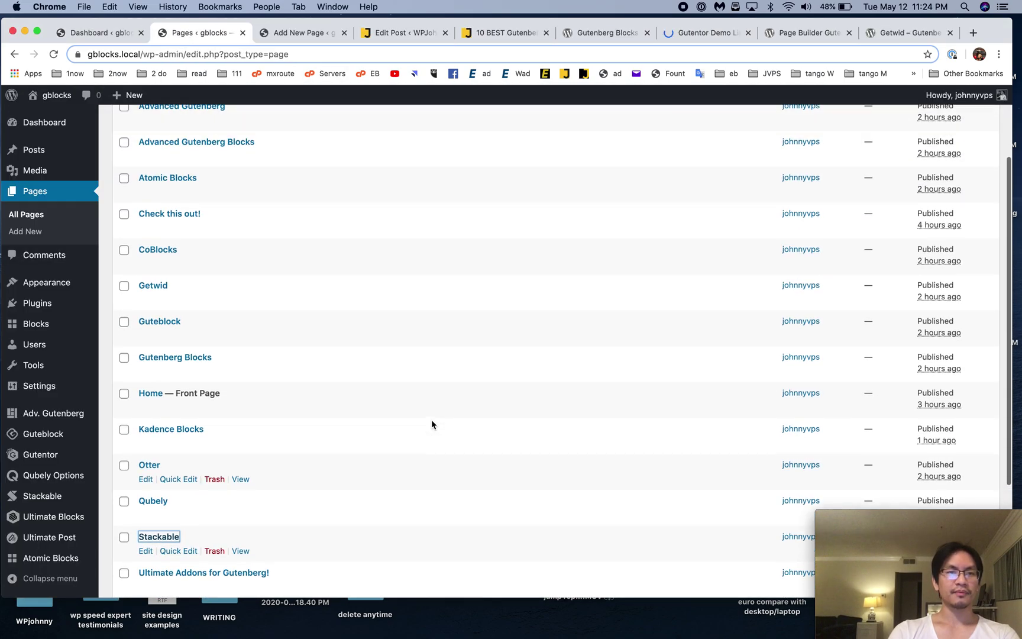
left_click(240, 260, "super")
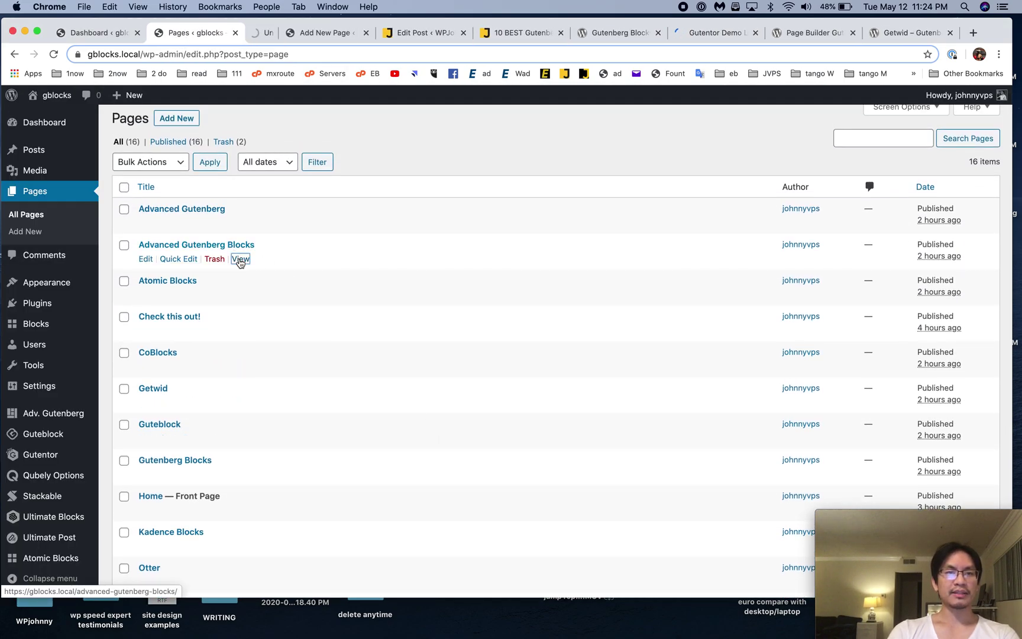
left_click(159, 246, "super")
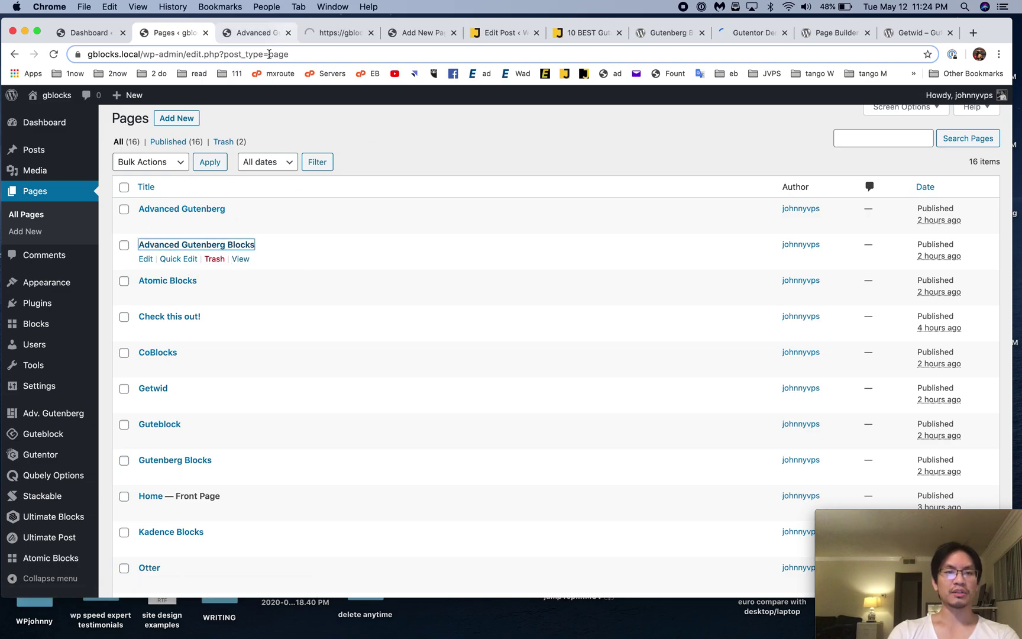
left_click(672, 34)
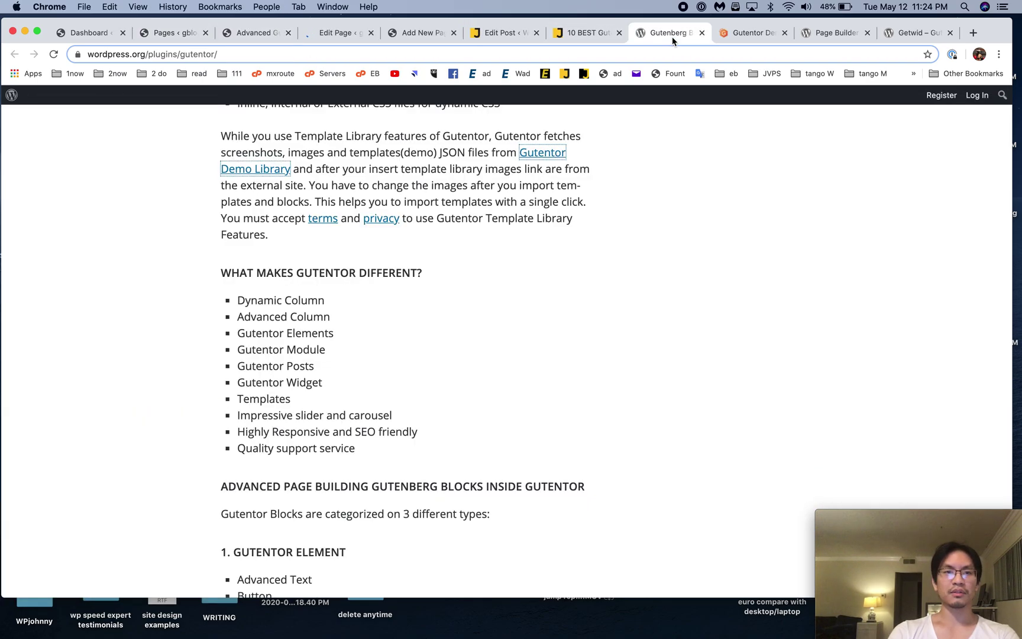
scroll(583, 195, "up", 10)
scroll(573, 194, "up", 5)
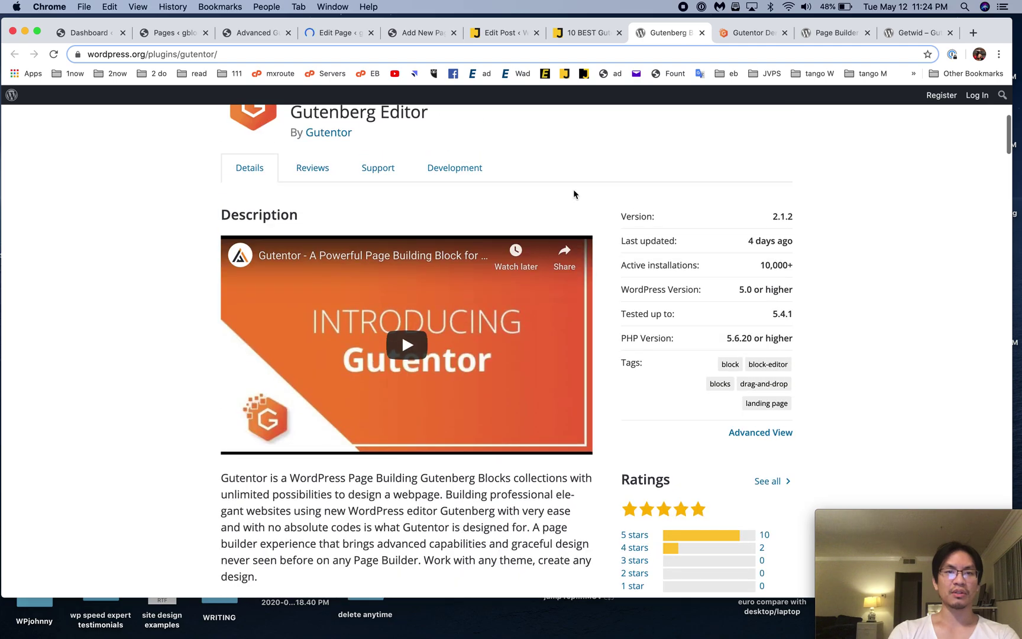
left_click_drag(544, 242, 462, 243)
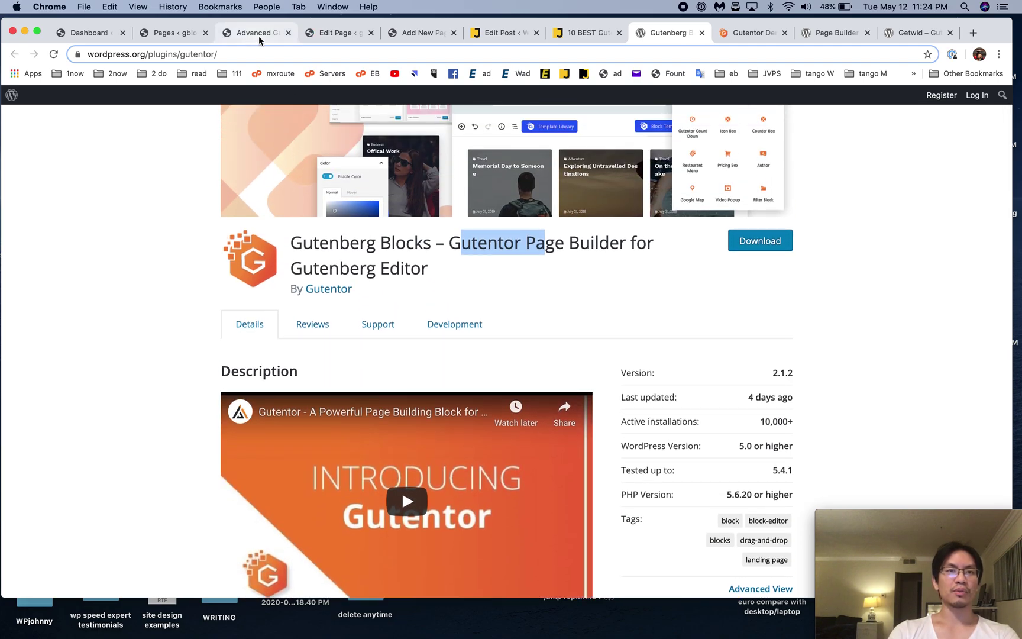
Step: Close the Advanced Gutenberg Blocks page and the errored editor tab, returning to Pages
left_click(278, 35)
left_click(288, 34)
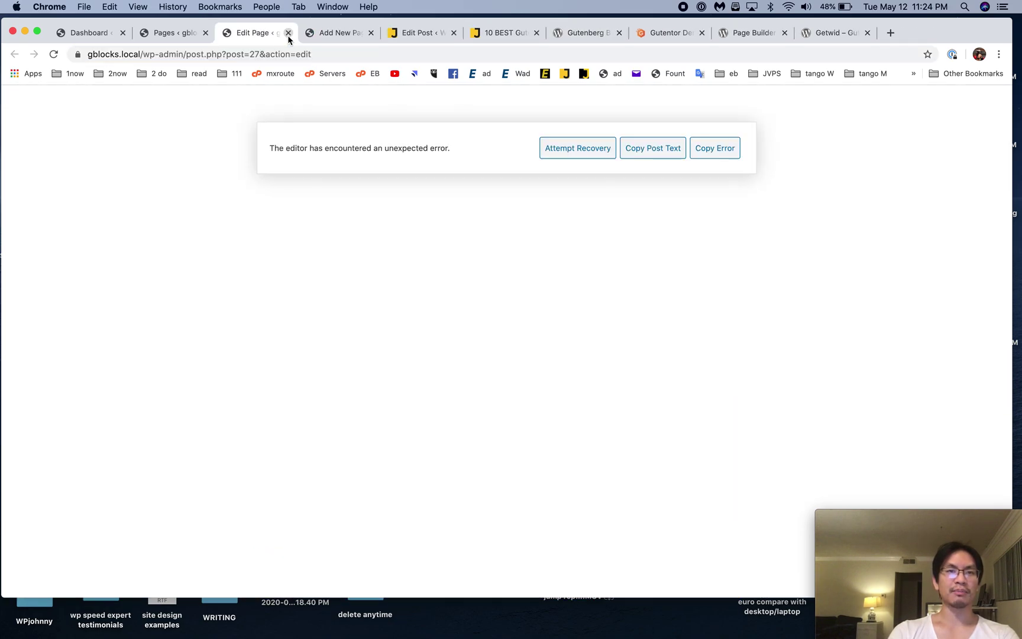
left_click(288, 33)
left_click(178, 34)
scroll(312, 349, "down", 5)
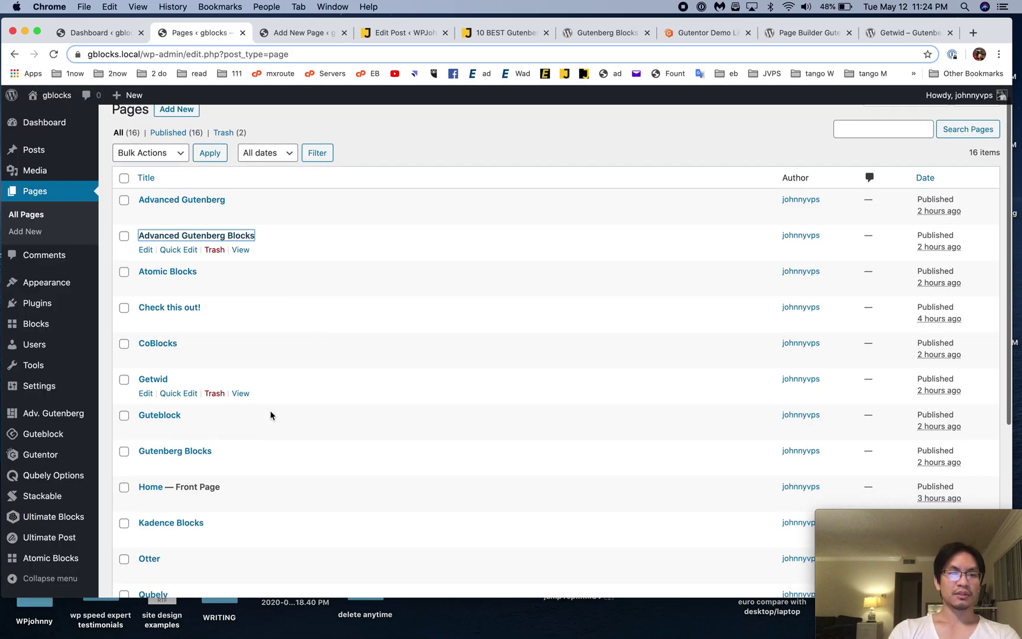
Step: Open the Gutenberg Blocks page's editor and live view in tabs, then return to the Gutentor demo library
left_click(168, 203, "super")
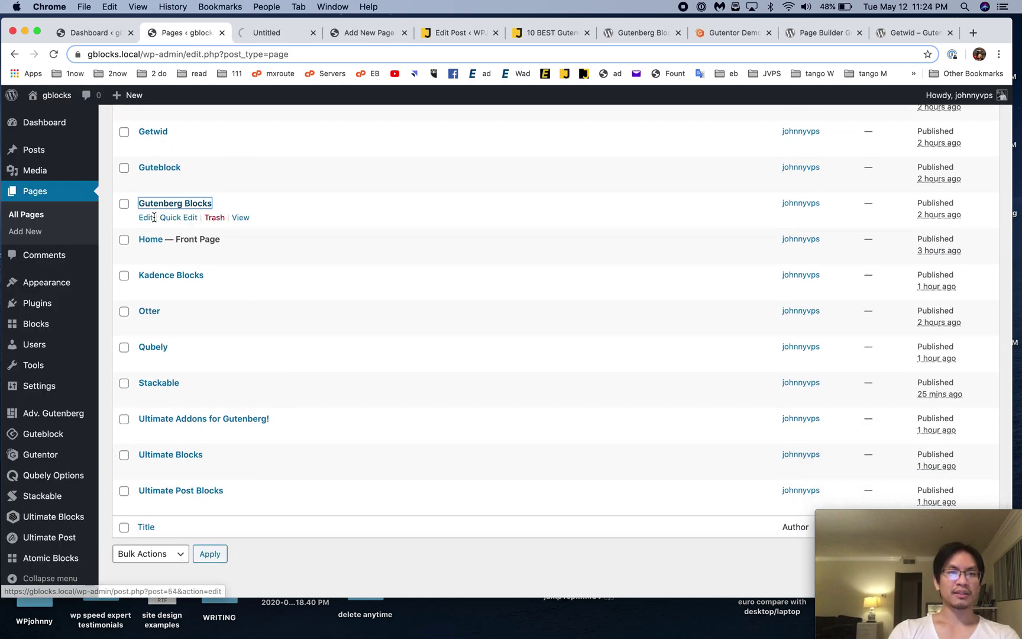
left_click(146, 219, "super")
left_click(240, 217, "super")
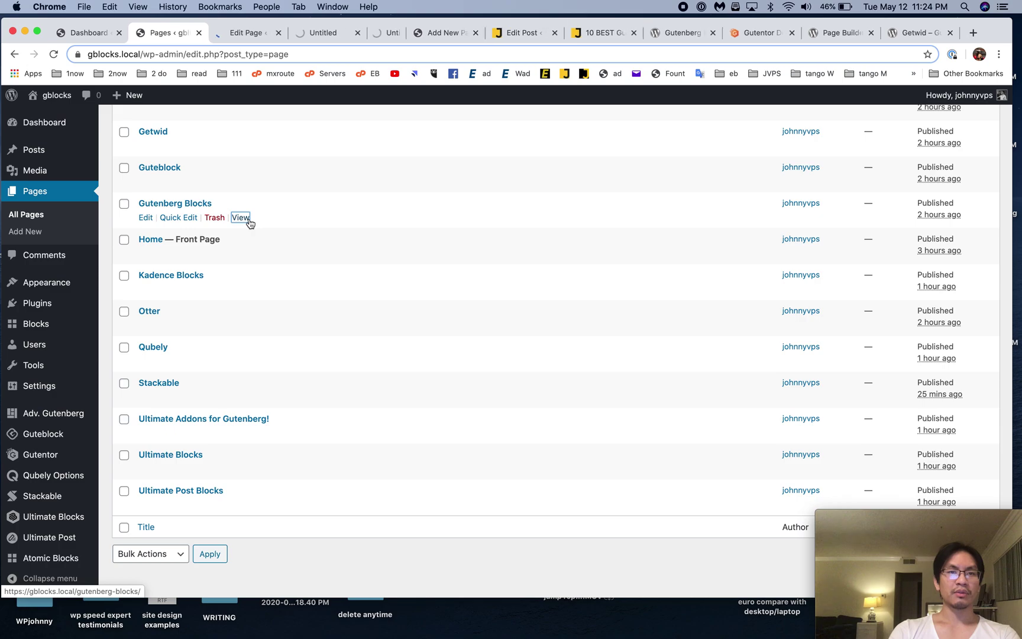
left_click(267, 33)
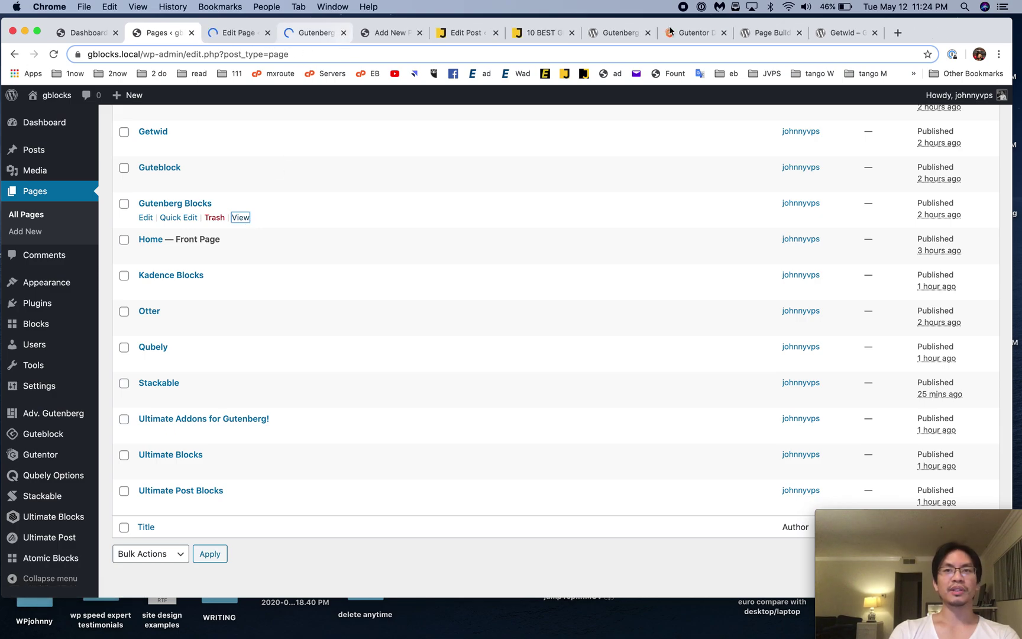
left_click(691, 36)
scroll(618, 283, "down", 7)
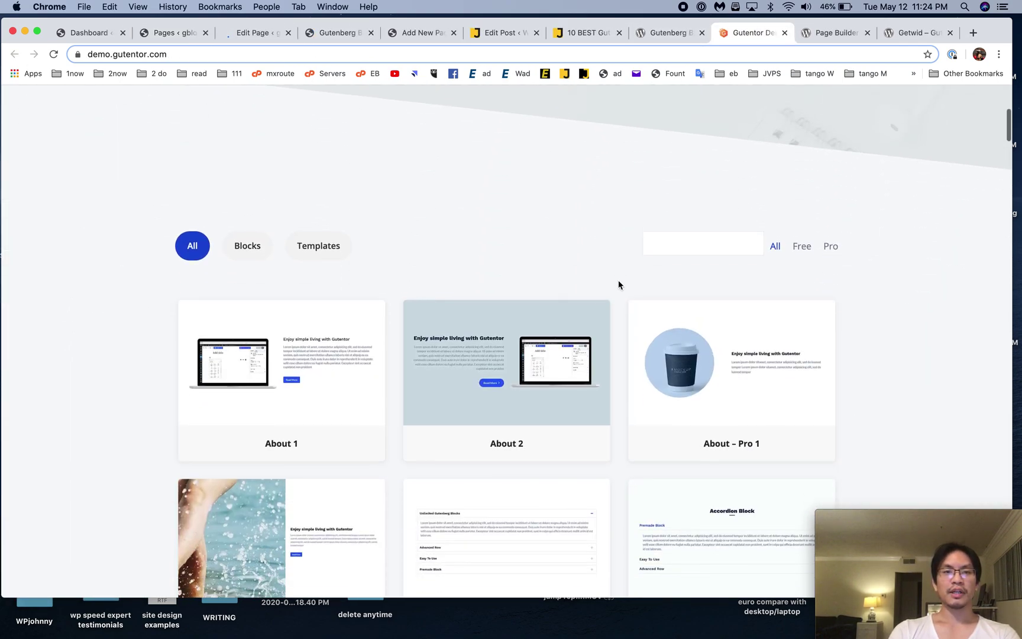
Step: Scroll through the demo.gutentor.com grid of blocks and templates
scroll(512, 342, "down", 15)
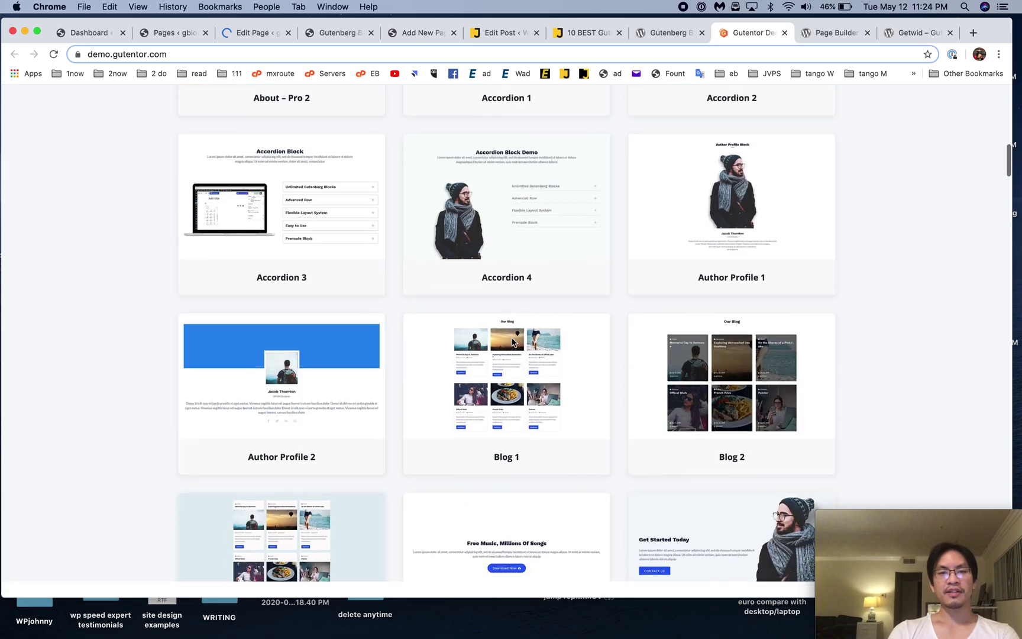
scroll(512, 342, "down", 20)
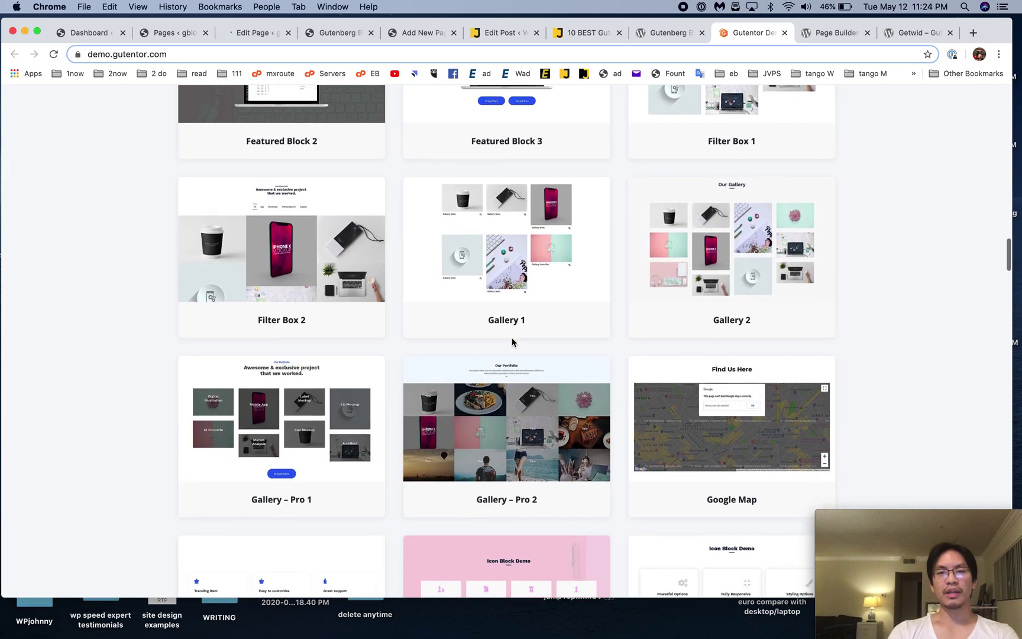
scroll(512, 341, "down", 20)
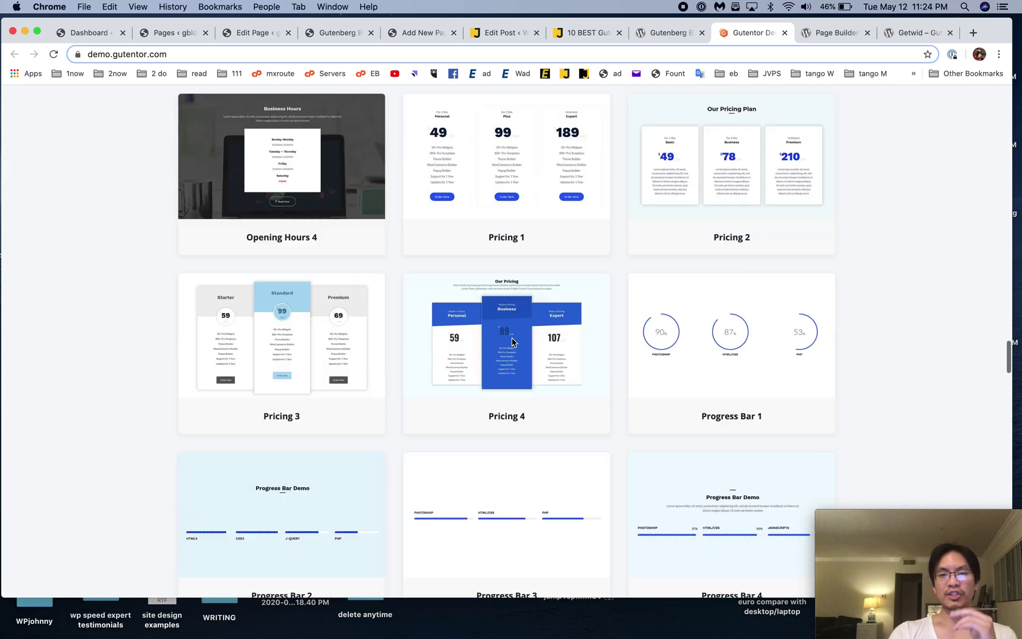
scroll(512, 342, "down", 20)
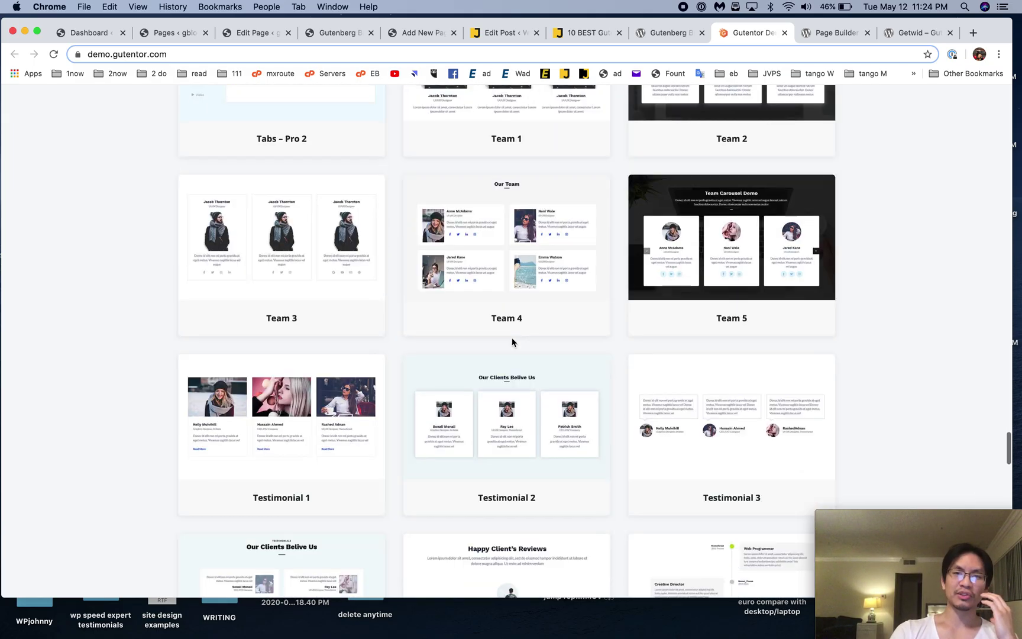
scroll(512, 342, "down", 15)
scroll(512, 342, "up", 20)
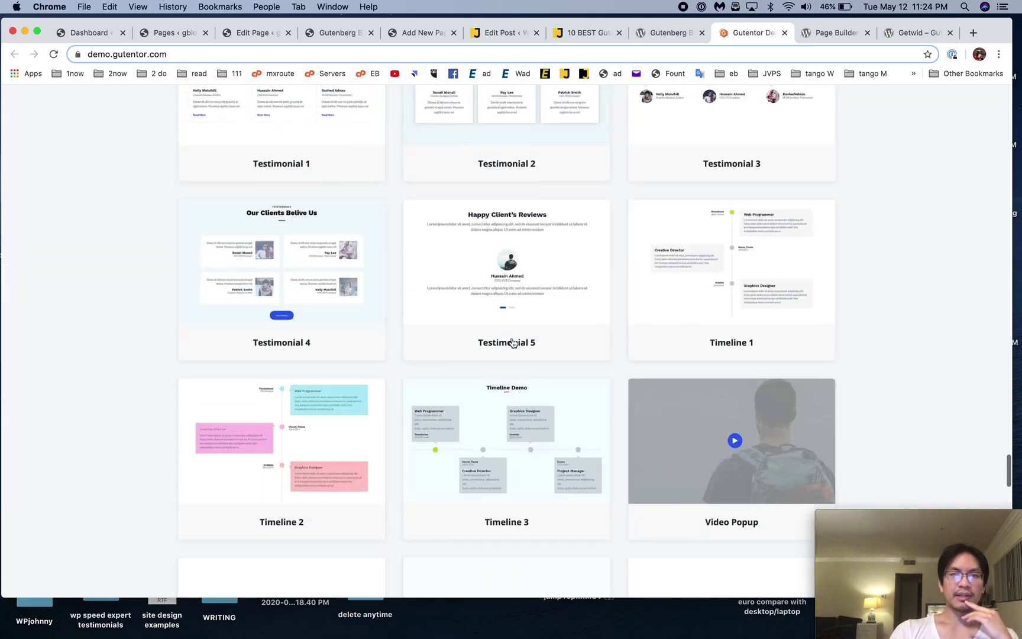
scroll(512, 342, "up", 20)
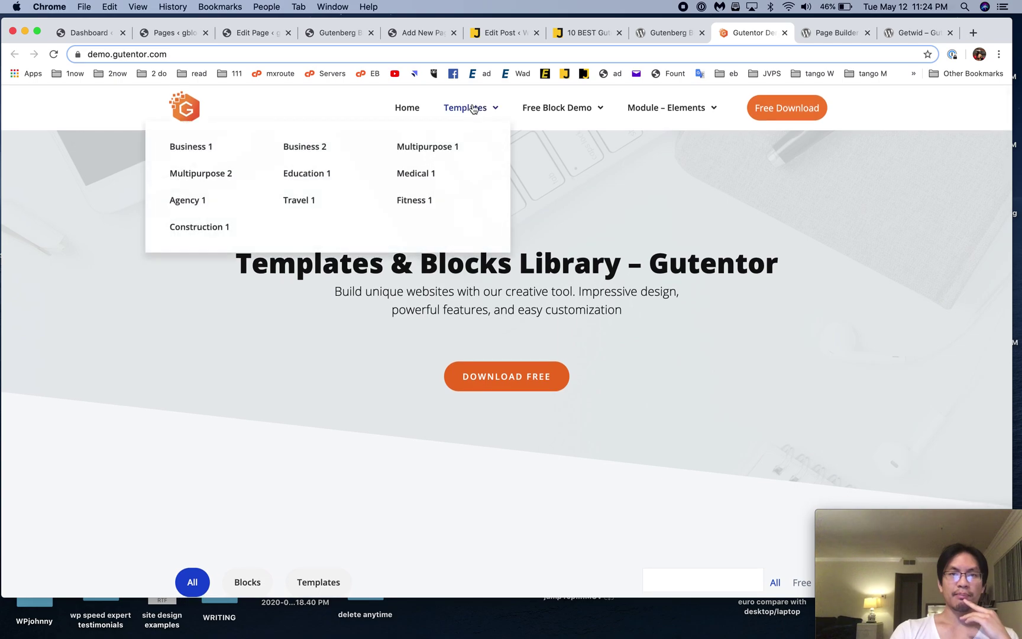
Step: Look over the Free Block Demo Image Block, then return to the Gutenberg Blocks page editor
mouse_move(565, 114)
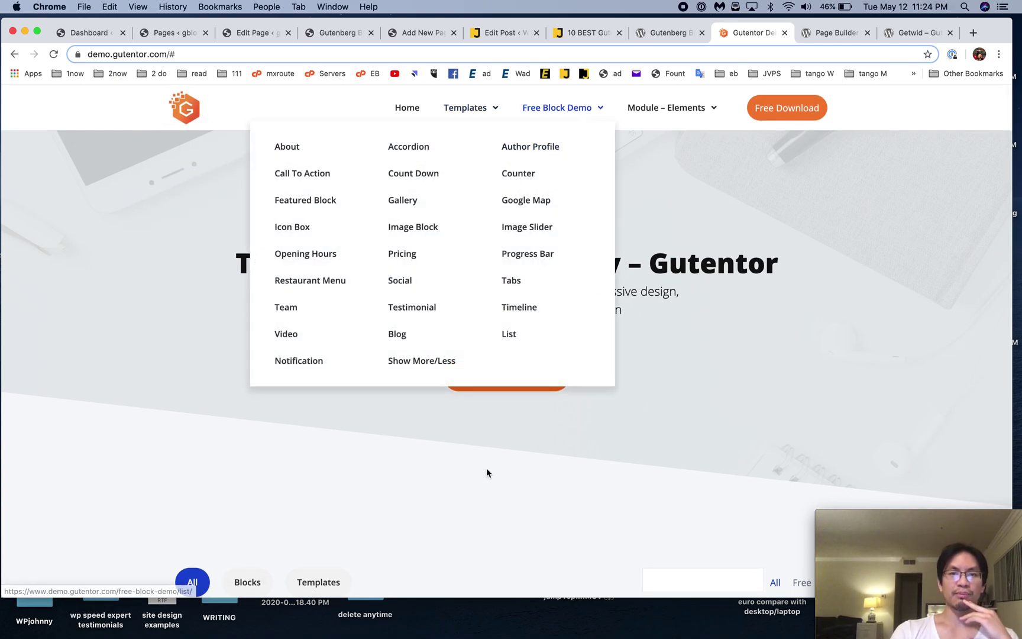
scroll(456, 440, "down", 20)
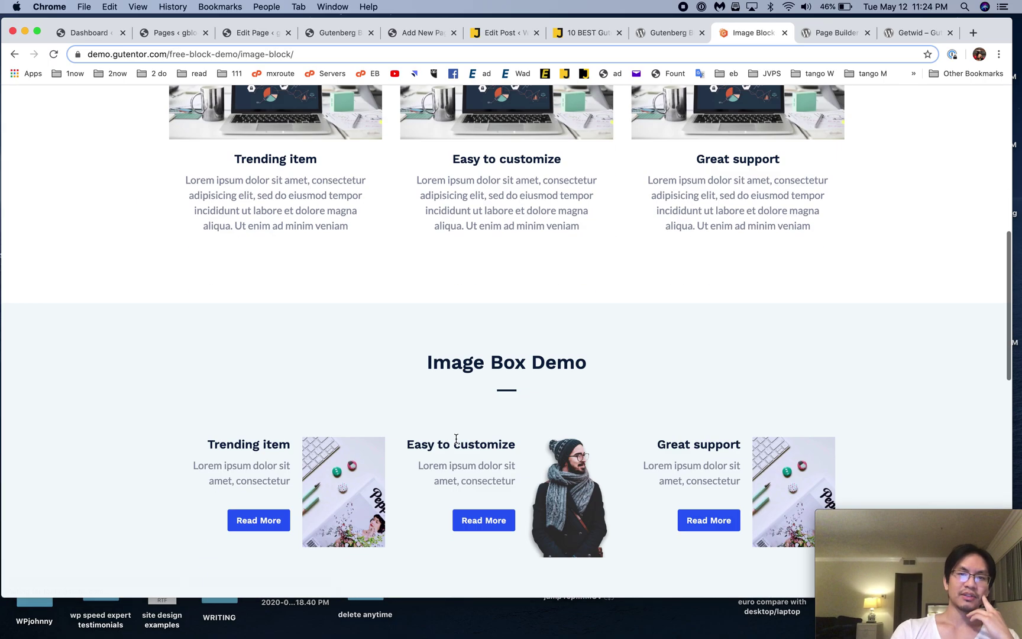
scroll(456, 442, "up", 15)
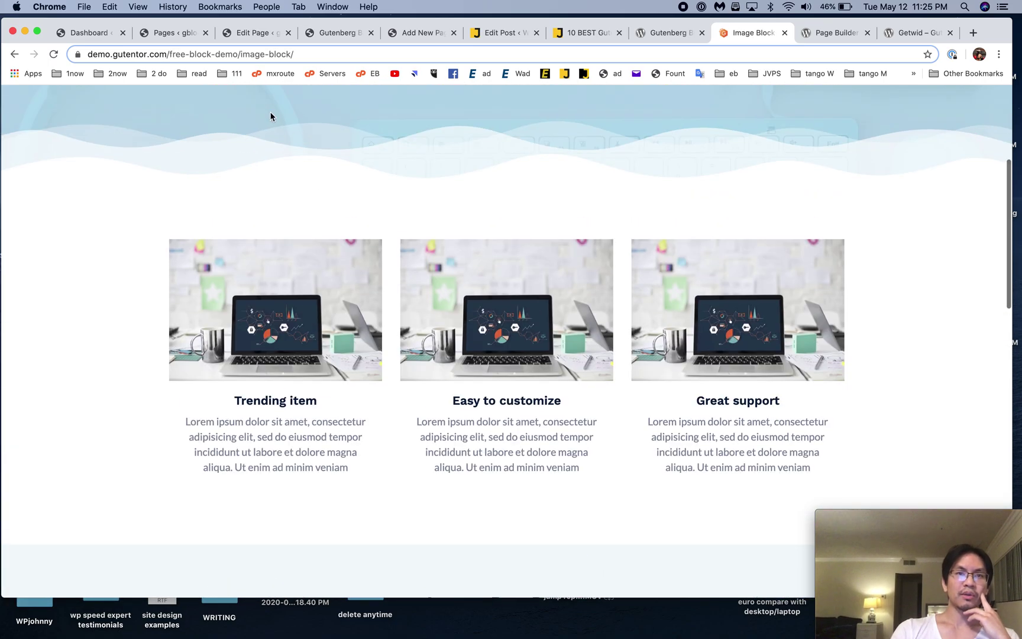
left_click(309, 34)
left_click(253, 36)
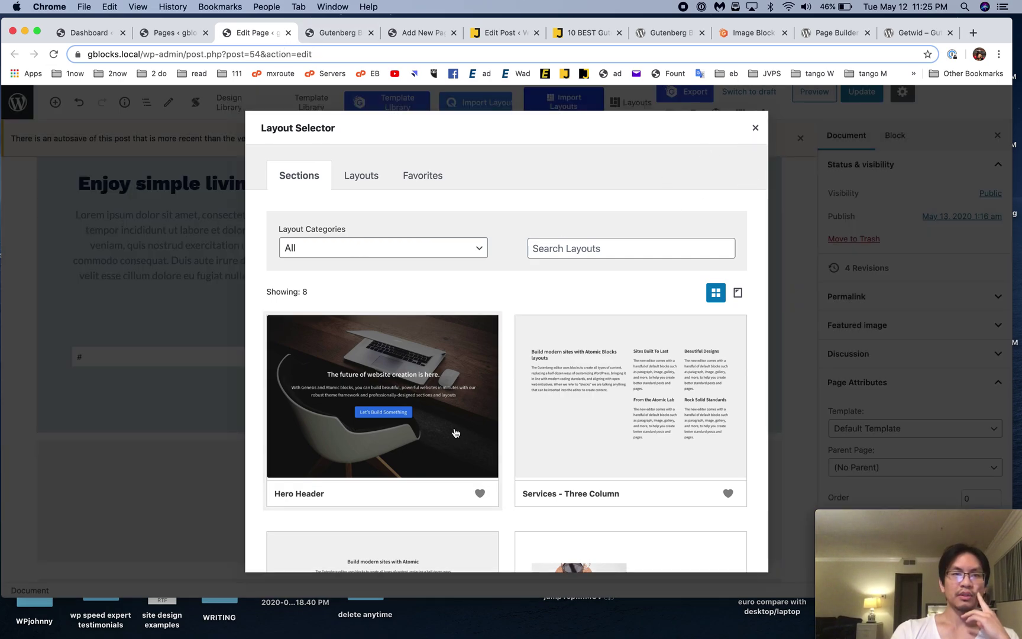
Step: Close the Layout Selector dialog and scroll down the live Gutenberg Blocks page
left_click(756, 130)
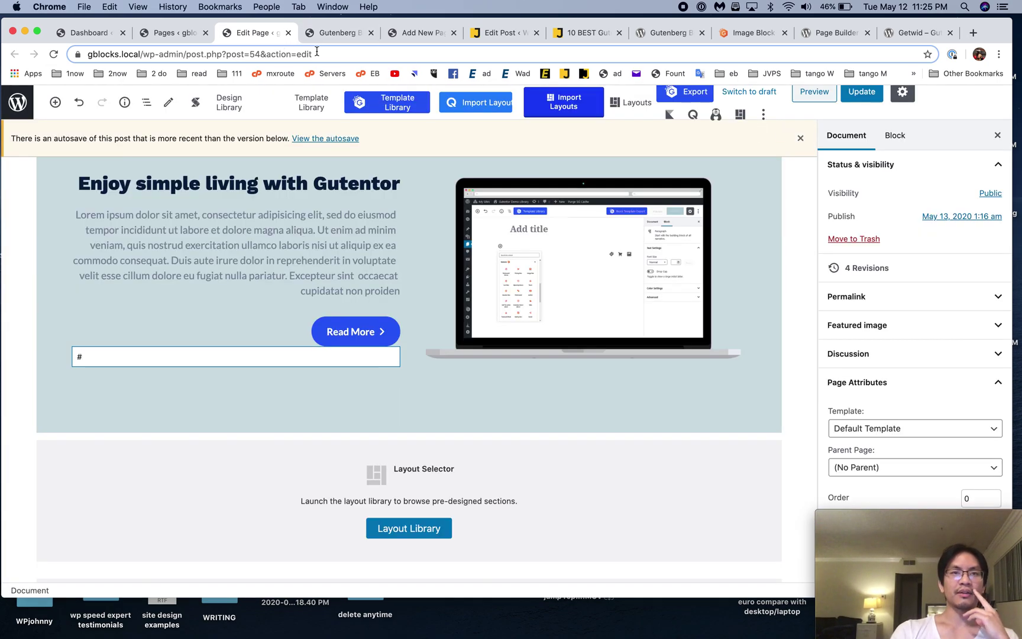
left_click(326, 34)
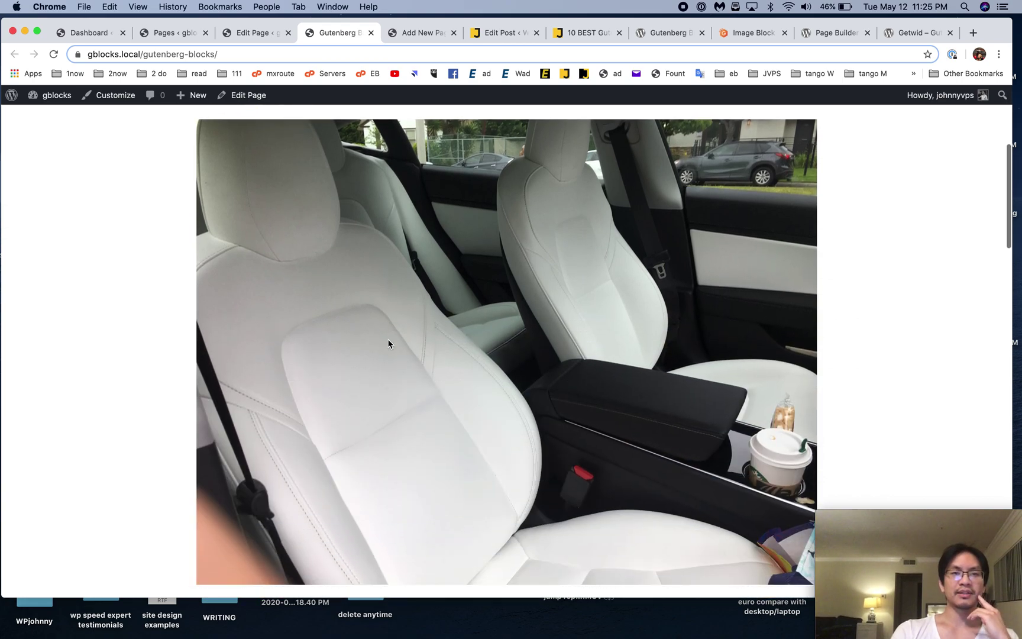
scroll(389, 342, "up", 2)
scroll(261, 233, "down", 5)
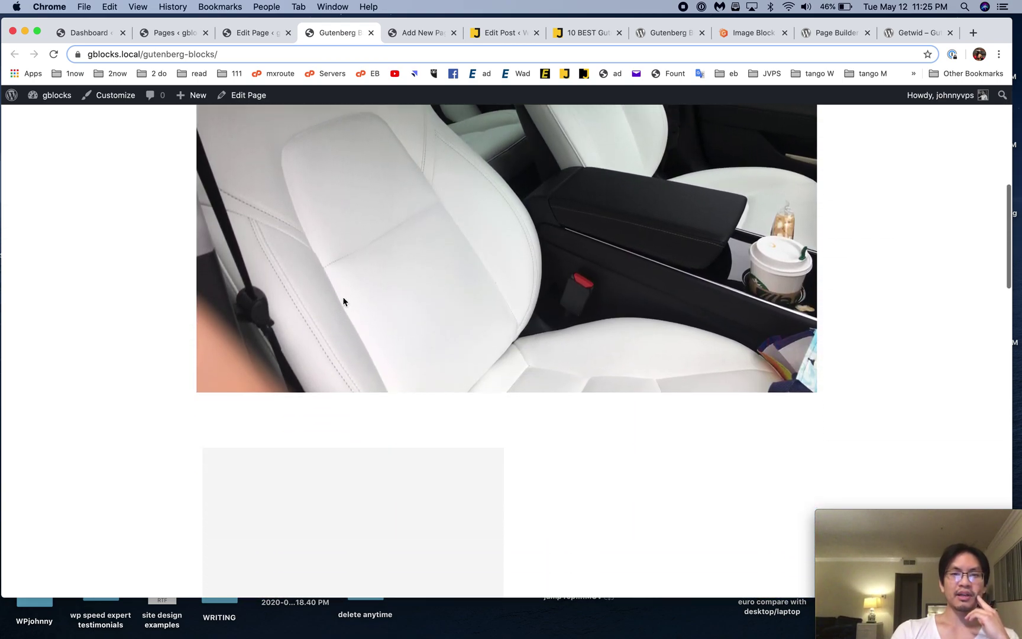
scroll(478, 280, "down", 4)
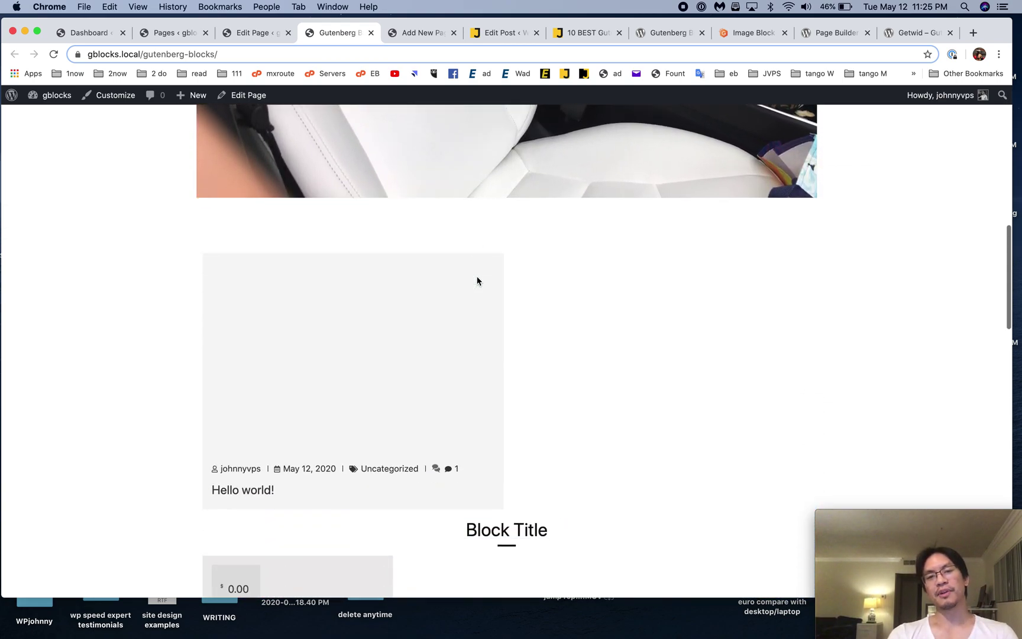
scroll(478, 281, "down", 4)
scroll(446, 327, "down", 10)
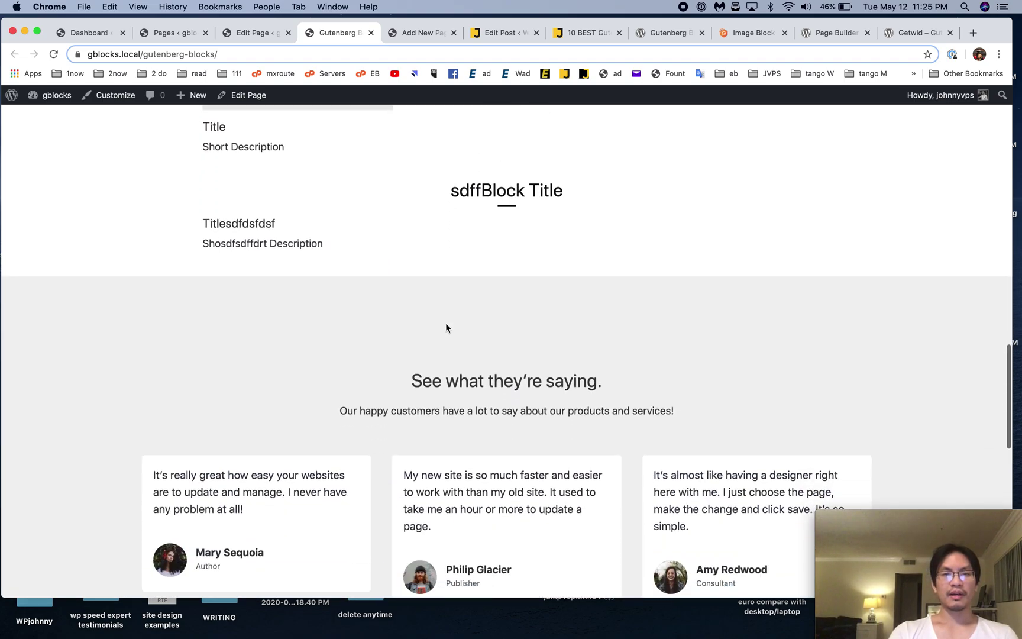
Step: Scroll the live page down to its footer, then go back to the page editor
scroll(438, 354, "down", 9)
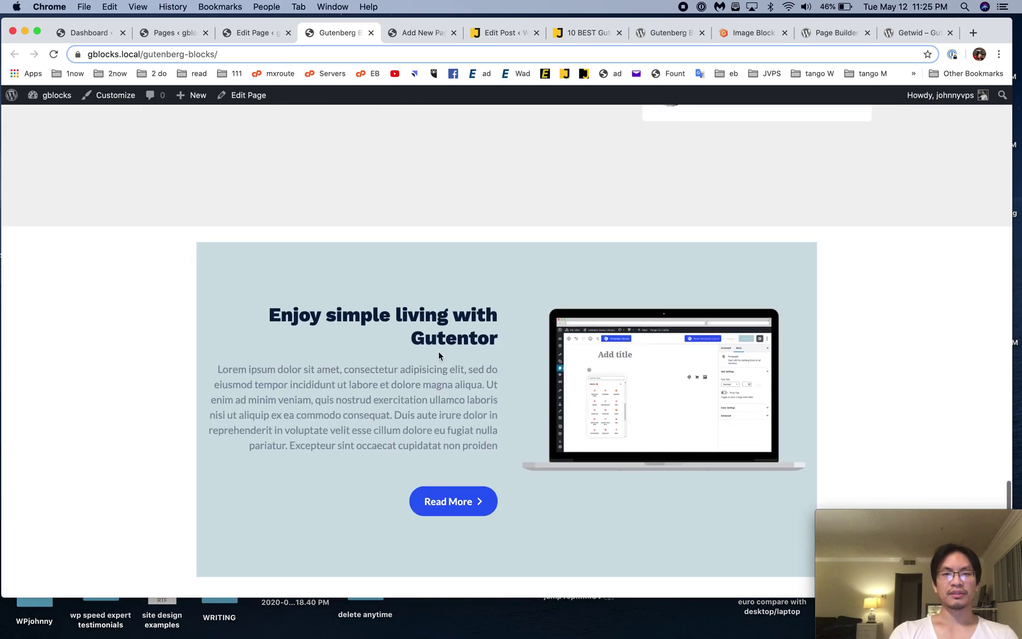
scroll(458, 301, "up", 5)
scroll(466, 299, "up", 3)
scroll(465, 299, "down", 5)
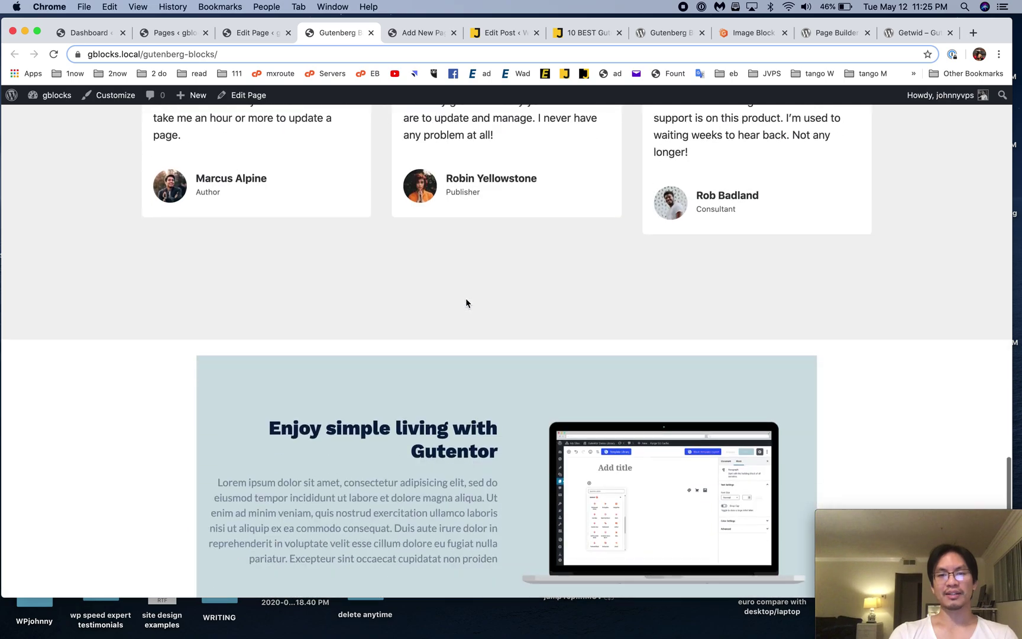
scroll(473, 308, "down", 3)
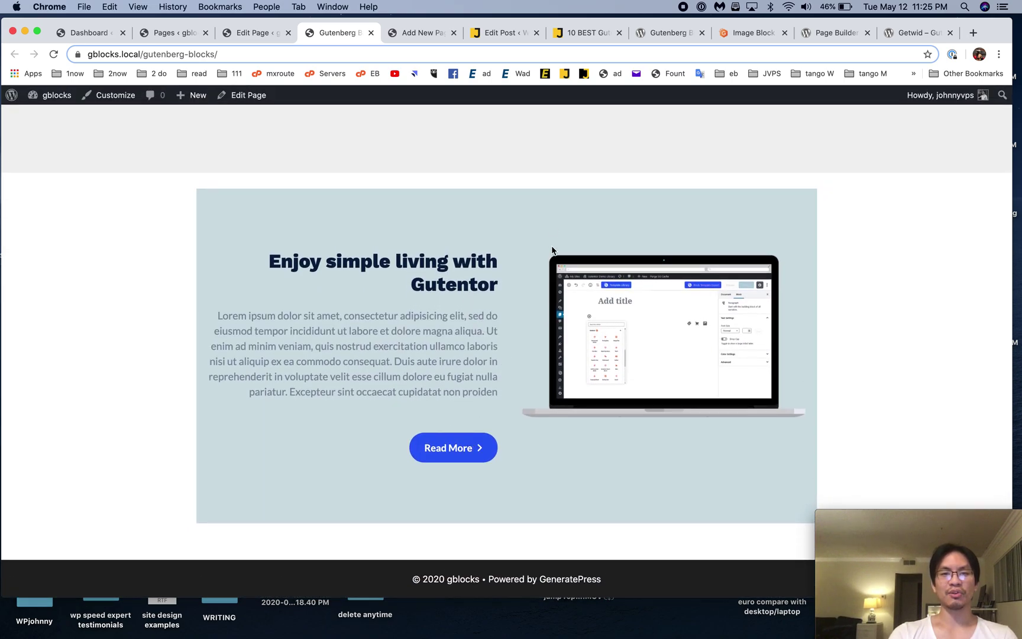
left_click(266, 38)
Step: Browse the Gutentor block categories in the inserter, then close it, leaving an empty paragraph
scroll(440, 284, "down", 10)
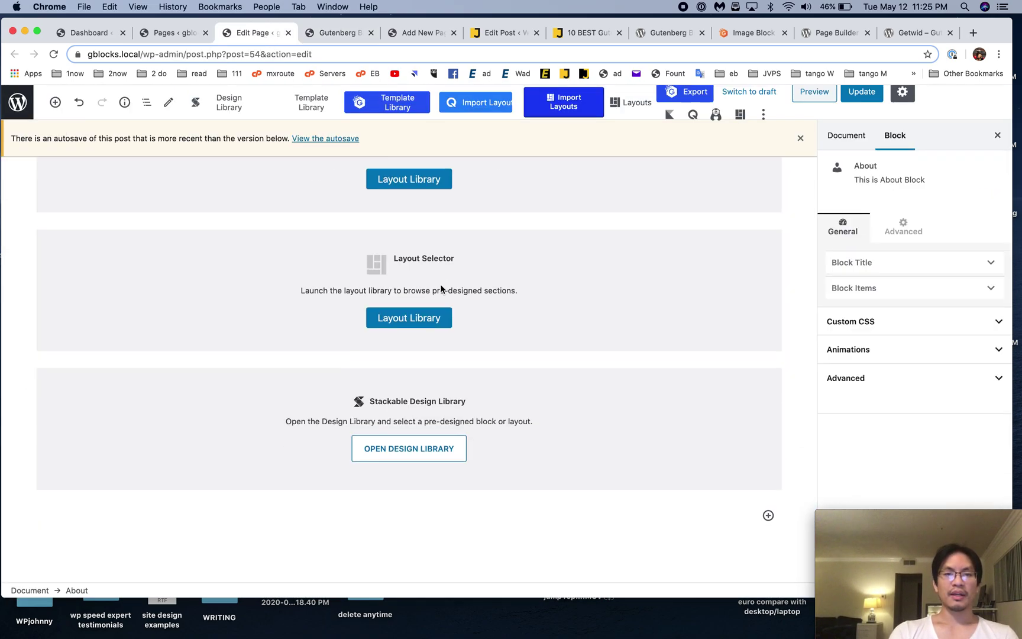
left_click(768, 401)
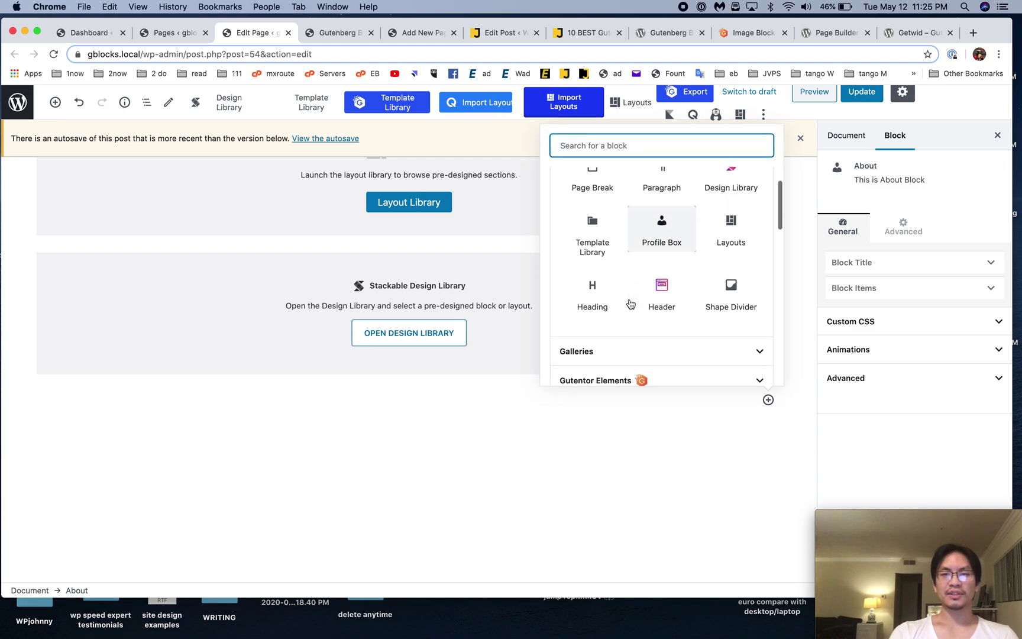
scroll(631, 304, "down", 10)
scroll(630, 303, "up", 3)
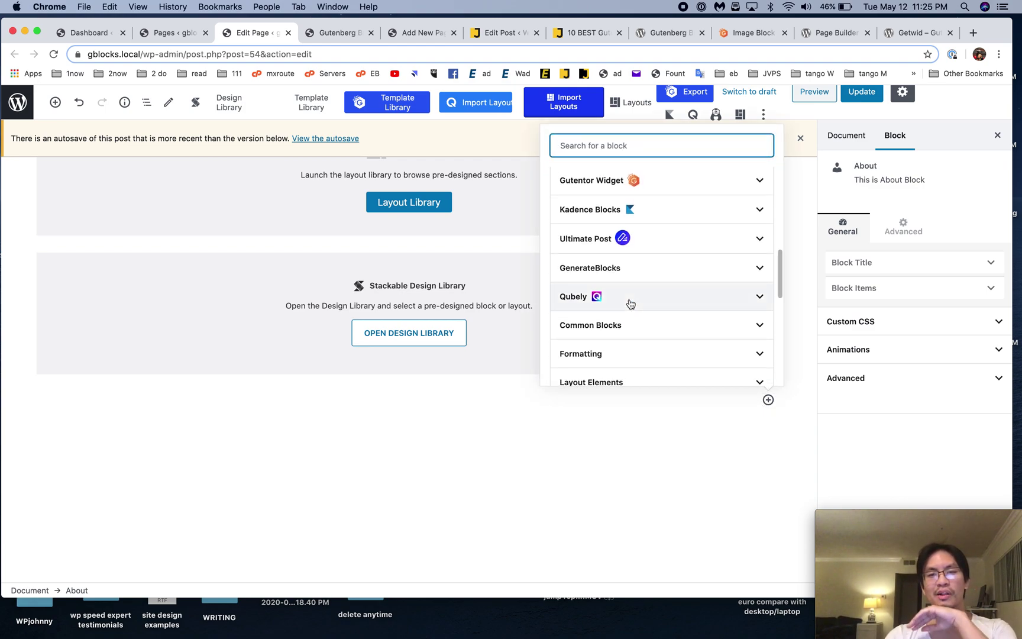
scroll(630, 303, "up", 3)
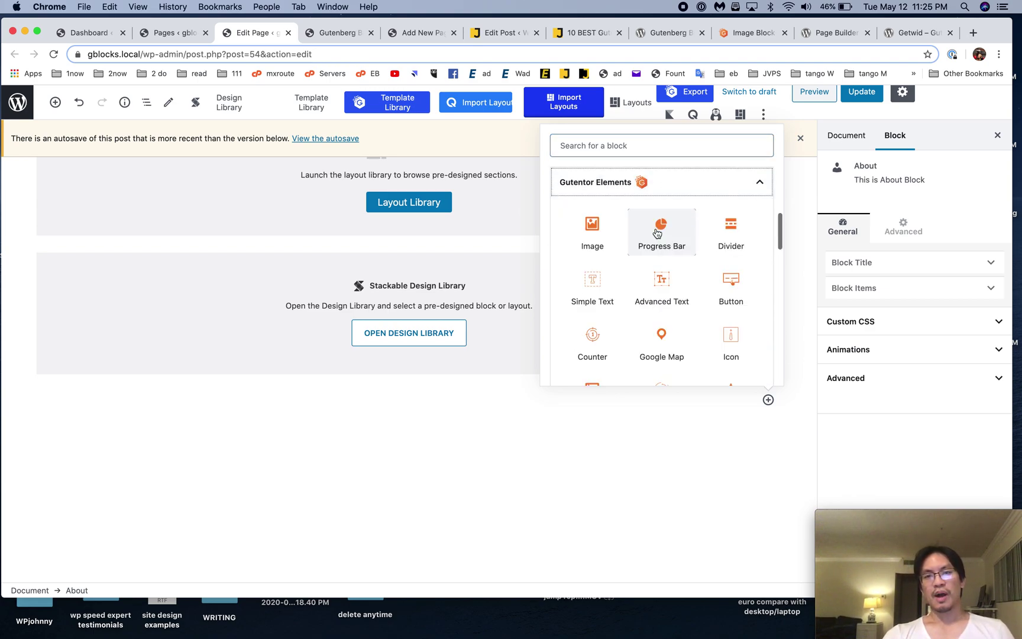
scroll(687, 262, "up", 1)
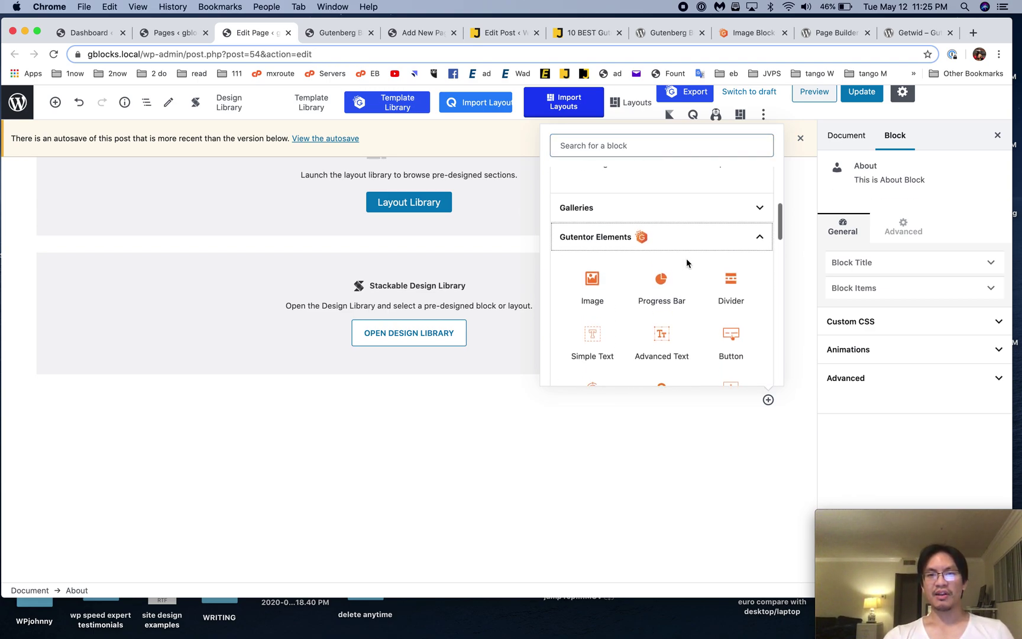
scroll(688, 258, "up", 1)
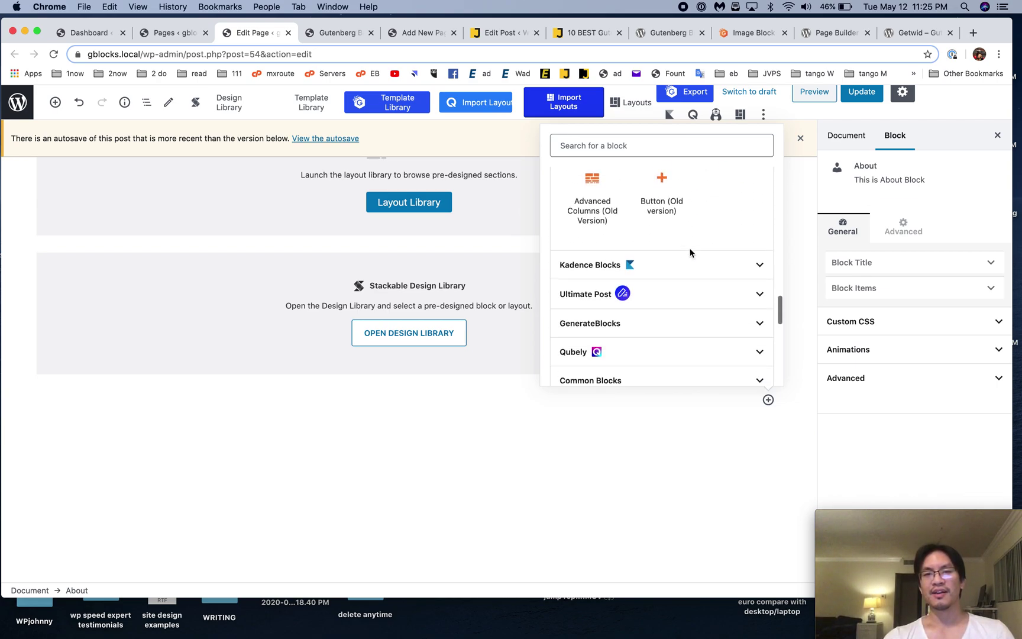
scroll(690, 253, "down", 1)
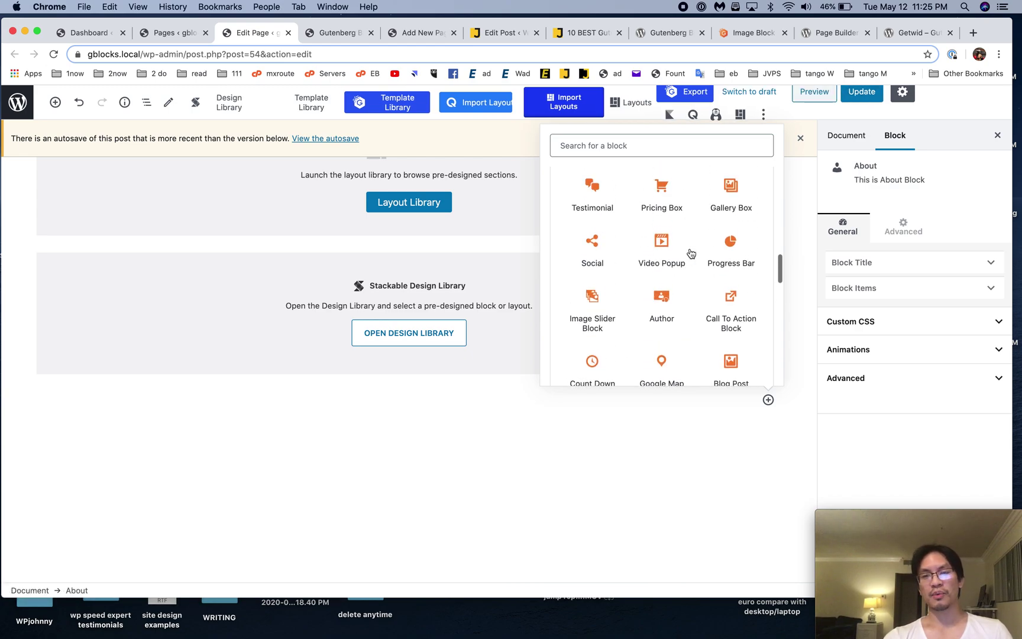
scroll(690, 253, "up", 1)
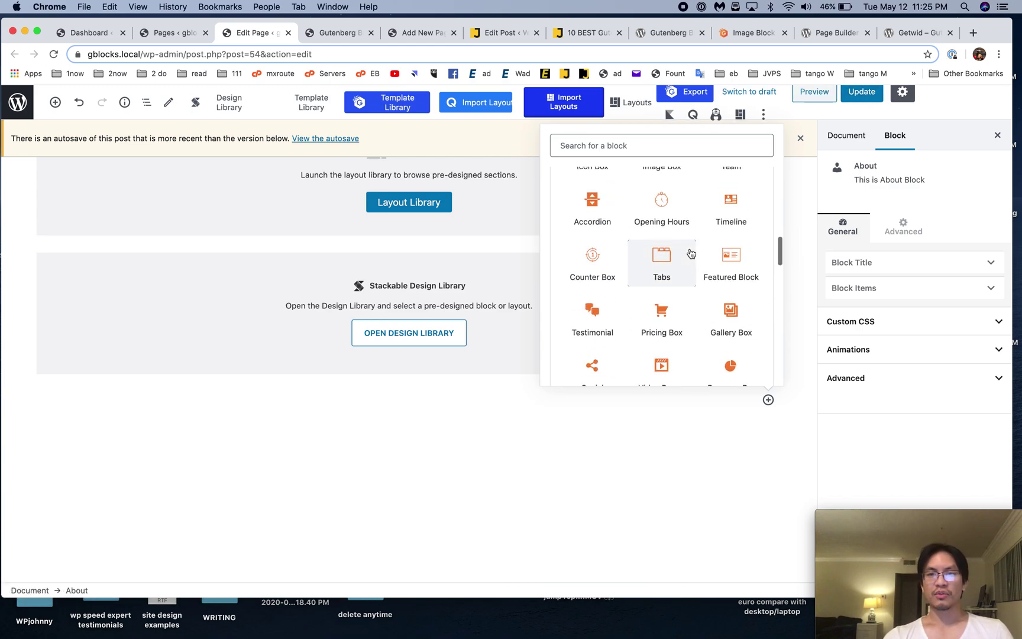
scroll(687, 330, "down", 2)
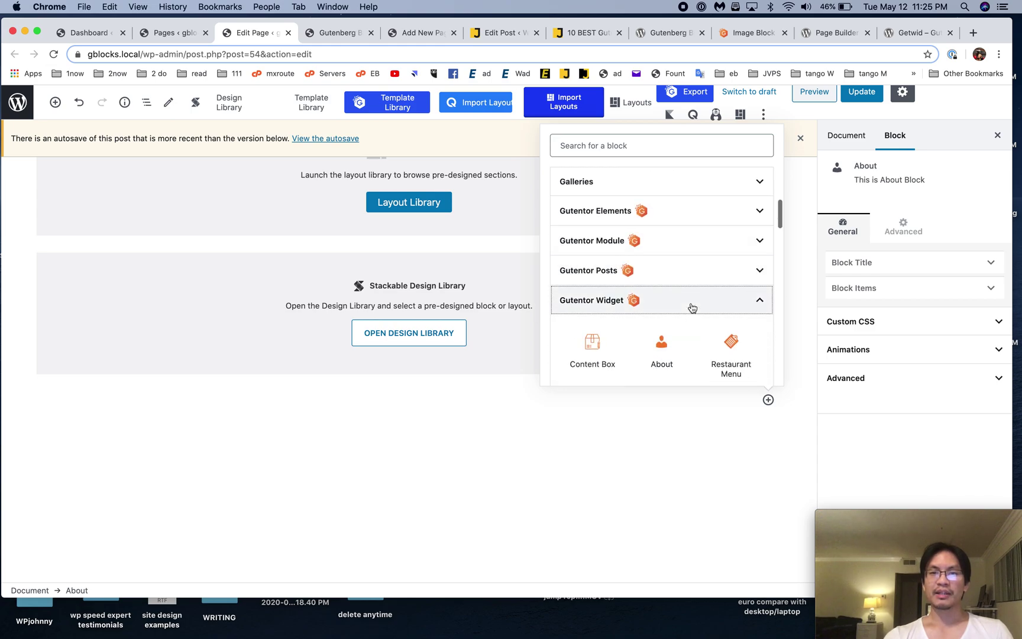
left_click(315, 468)
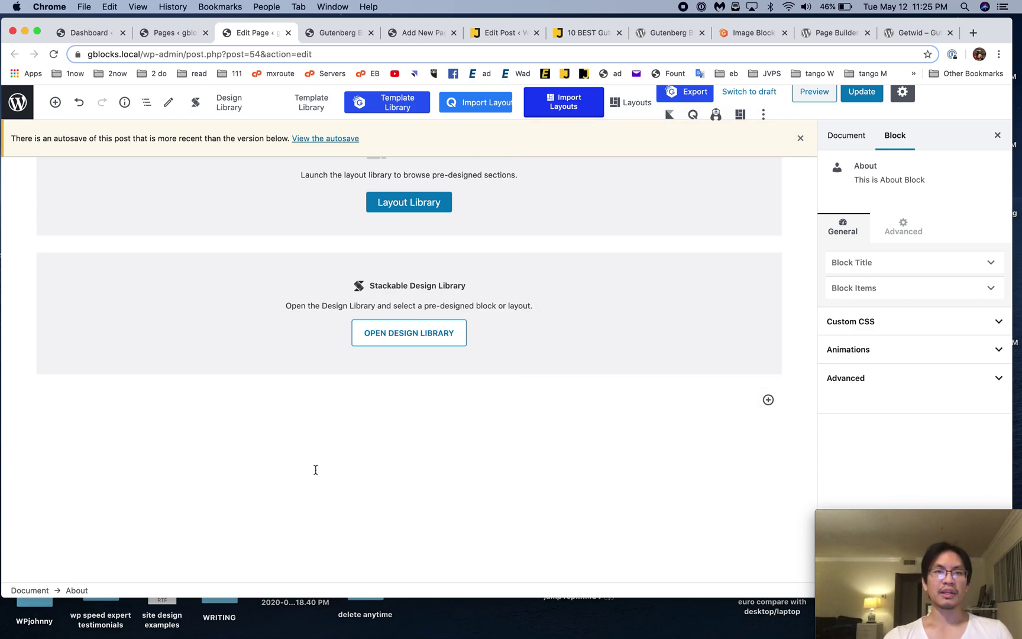
Step: Add Template Library and Layouts blocks, then export the page as template.json
left_click(316, 116)
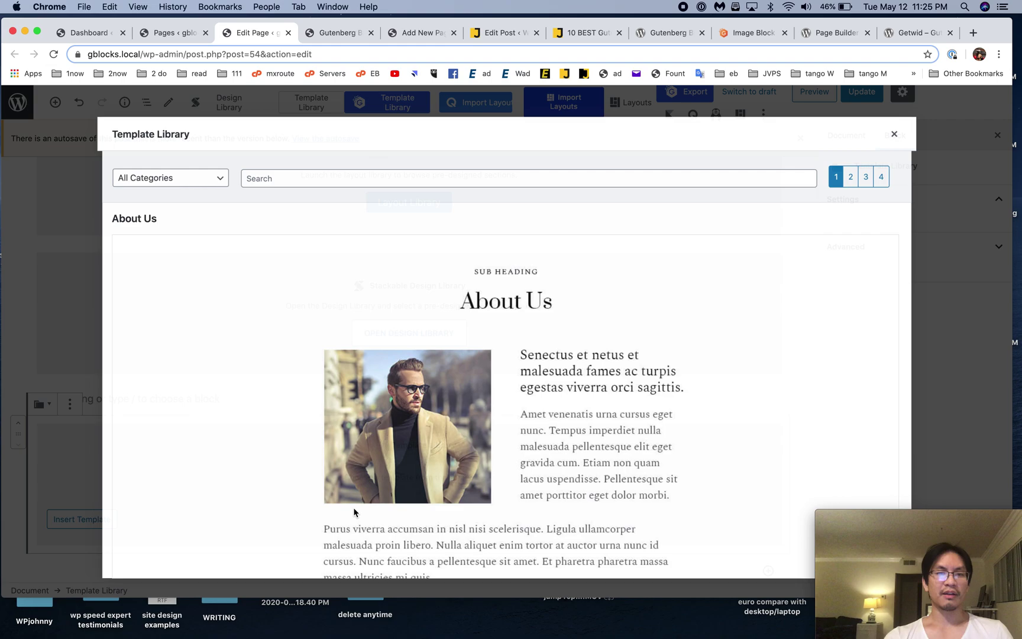
scroll(506, 461, "down", 10)
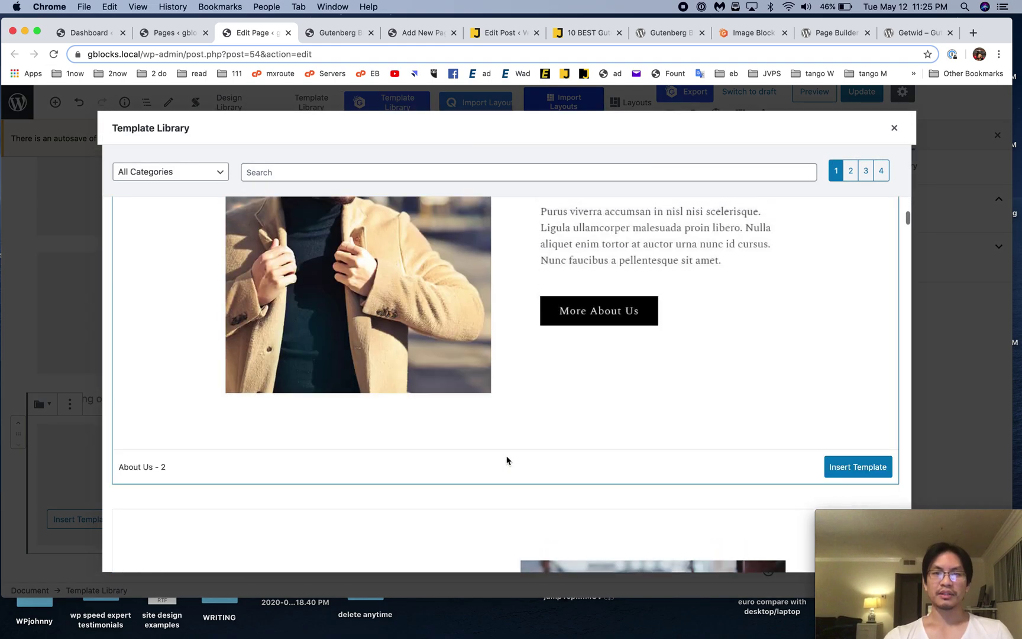
key("Escape")
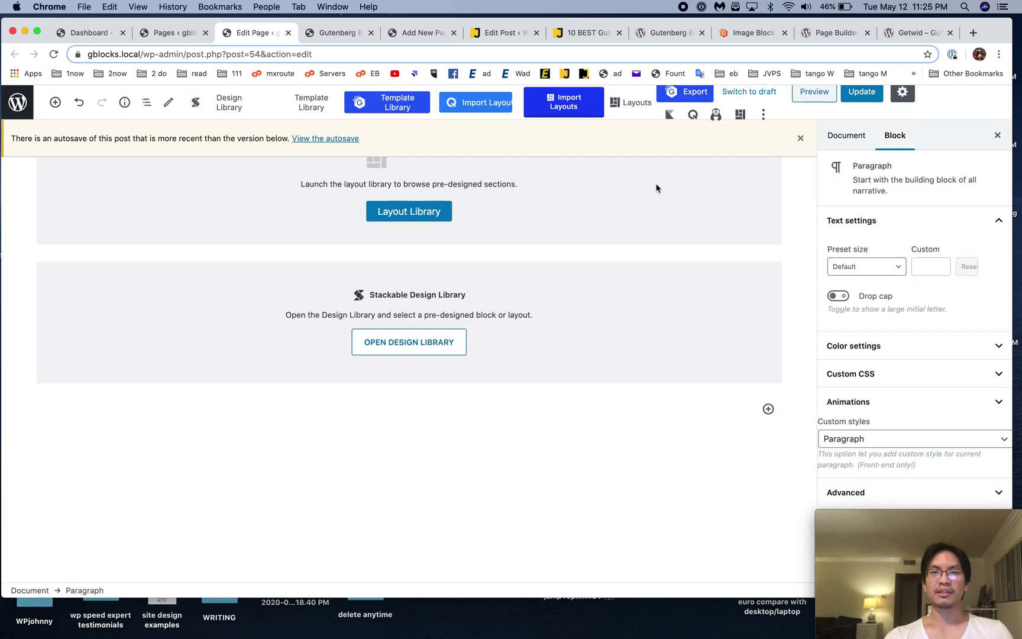
left_click(626, 103)
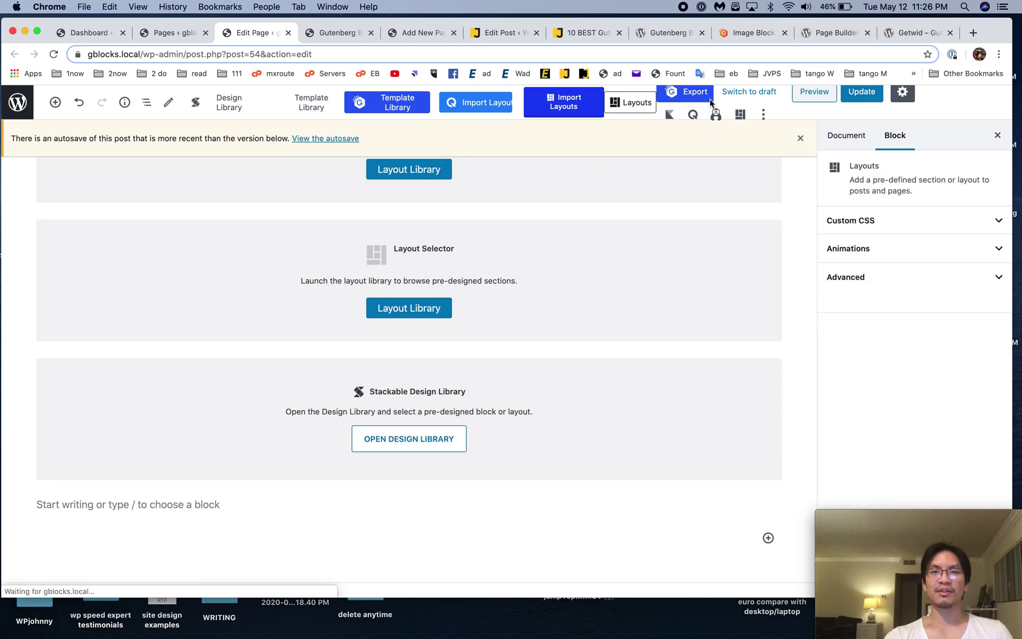
key("Escape")
left_click(700, 96)
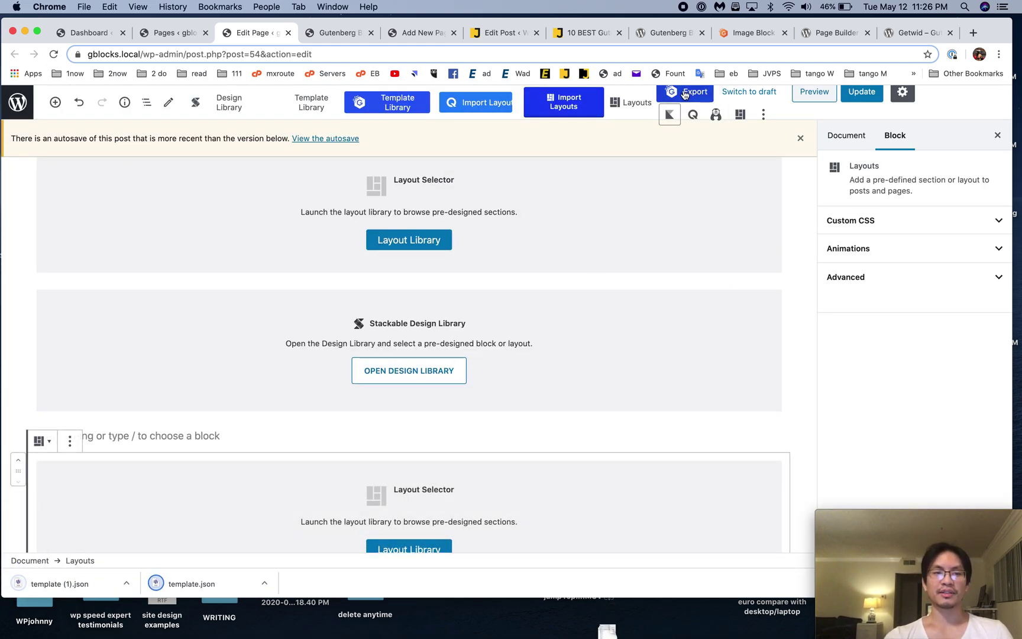
Step: In the block design library, filter by Featured Block, Notification, Icon Box and Opening Hours
scroll(707, 131, "up", 10)
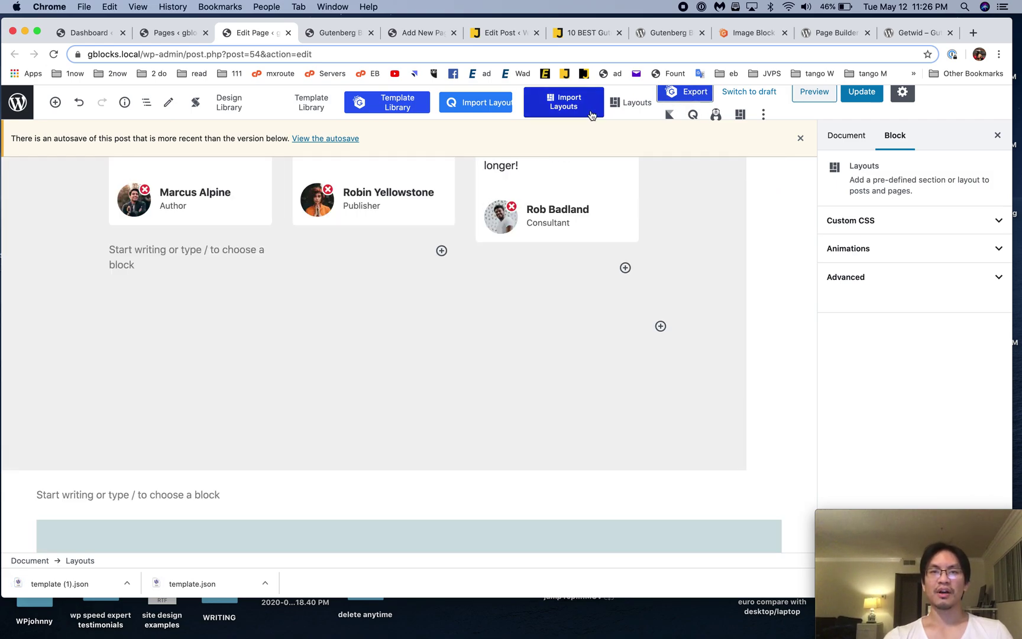
left_click(412, 110)
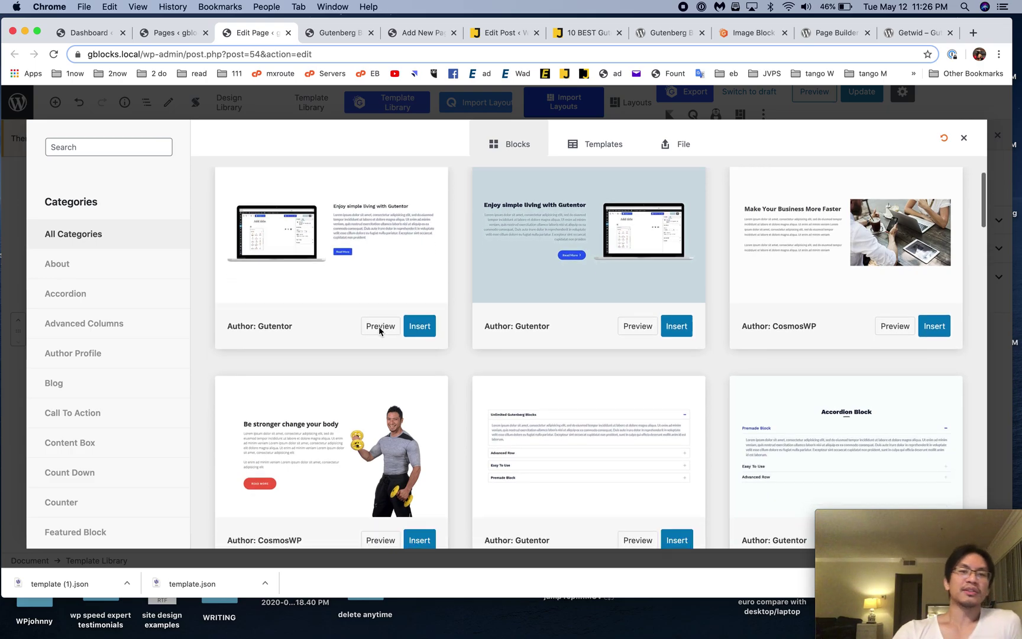
scroll(378, 326, "down", 5)
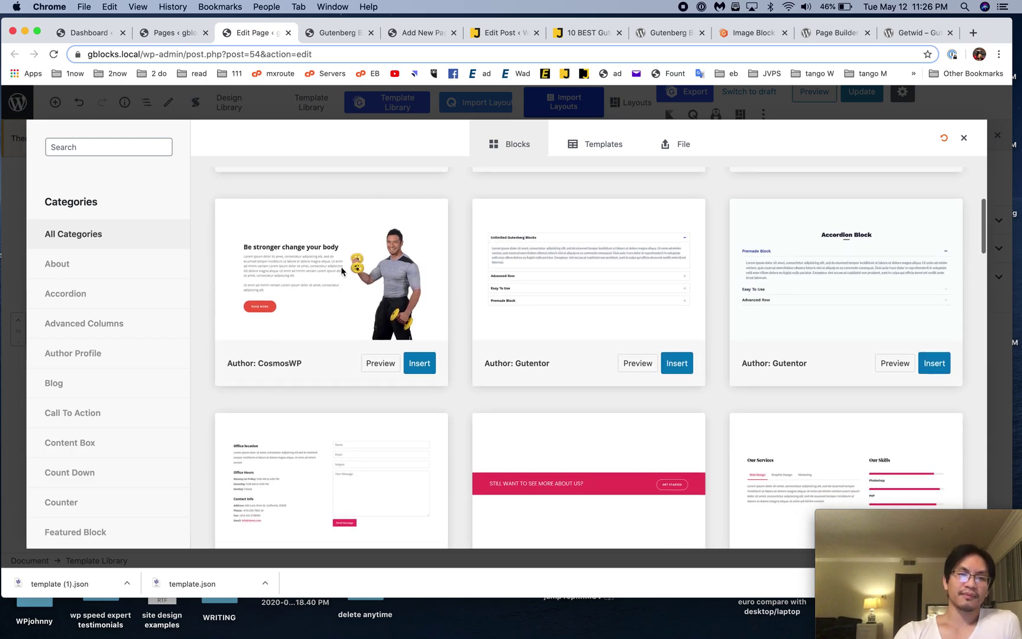
scroll(323, 308, "up", 5)
scroll(303, 352, "down", 12)
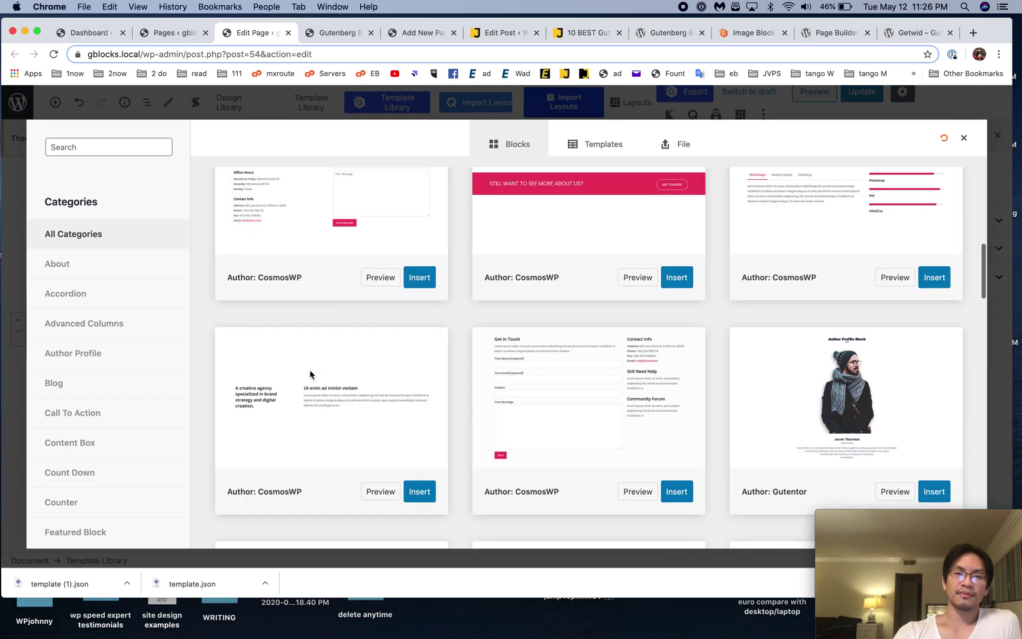
scroll(309, 374, "down", 12)
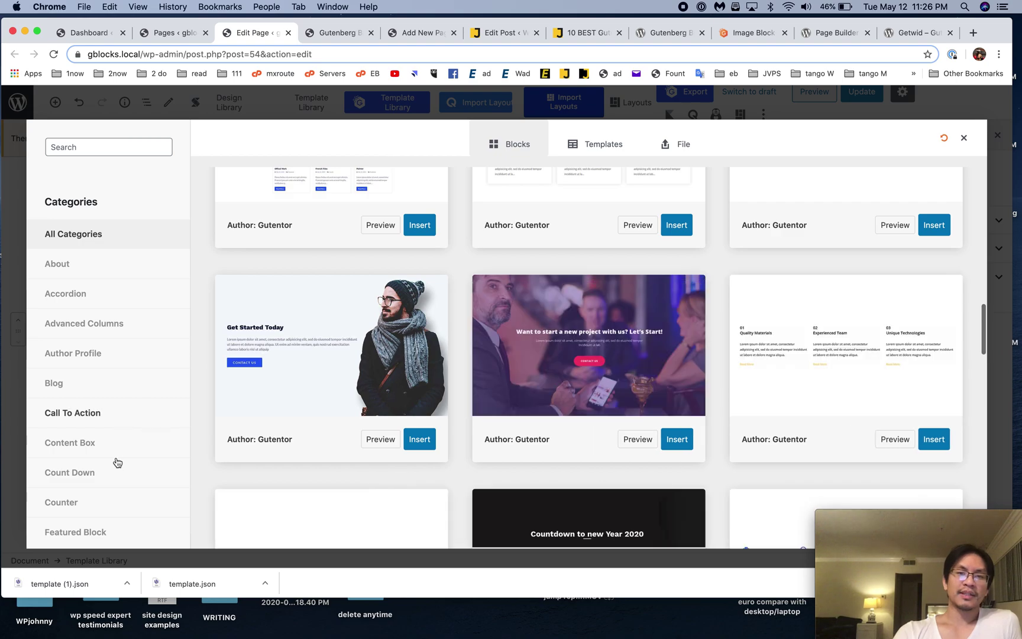
scroll(99, 474, "down", 2)
left_click(96, 472)
scroll(96, 471, "down", 8)
left_click(88, 454)
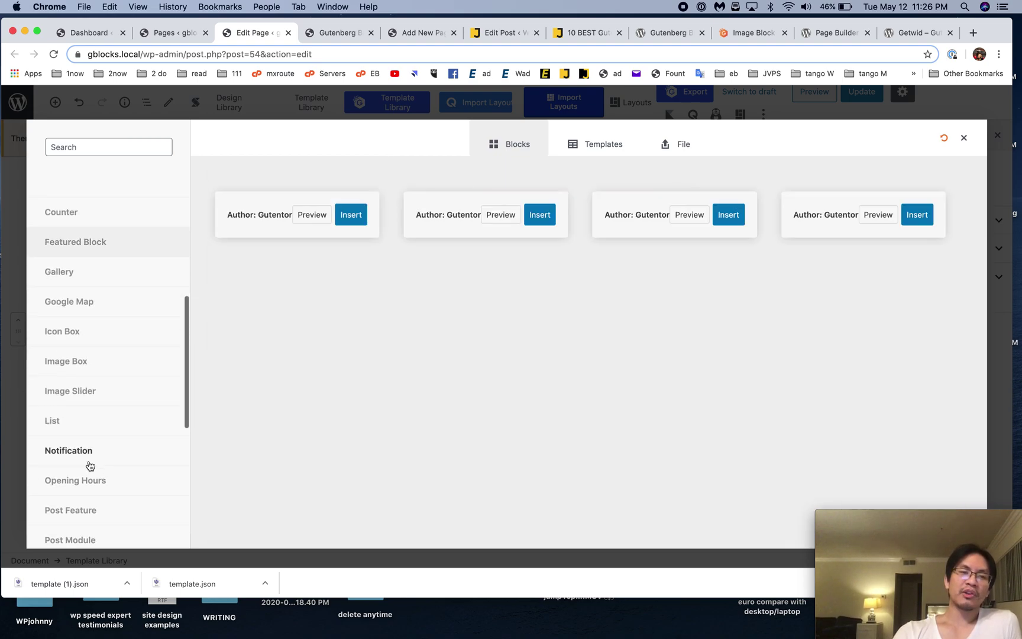
left_click(81, 342)
left_click(85, 480)
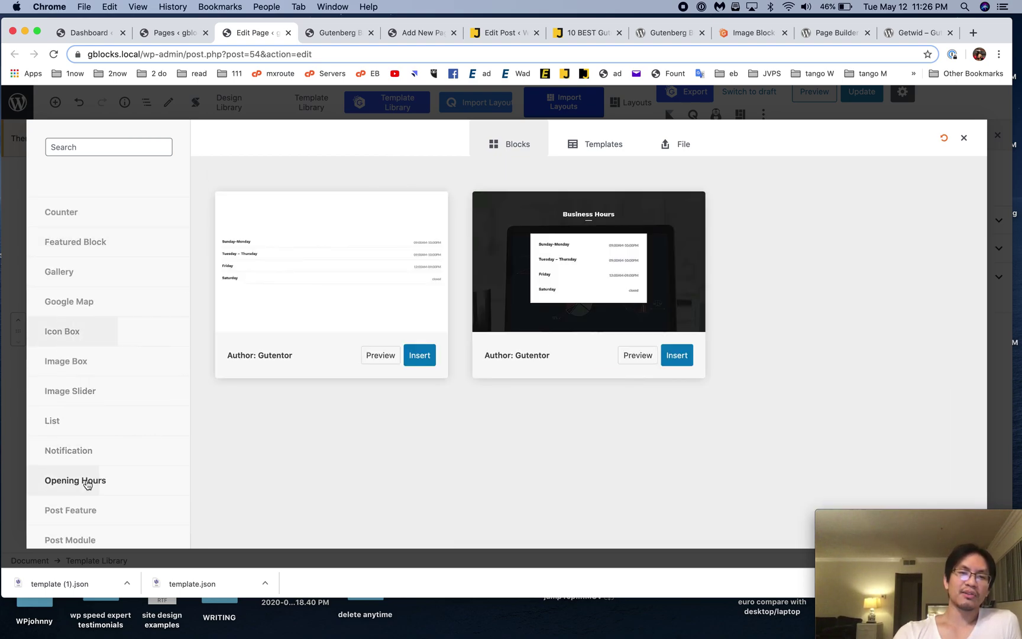
Step: Filter Accordion and Call To Action designs, browse Templates, then close the library and editor tab
scroll(85, 482, "up", 5)
left_click(69, 296)
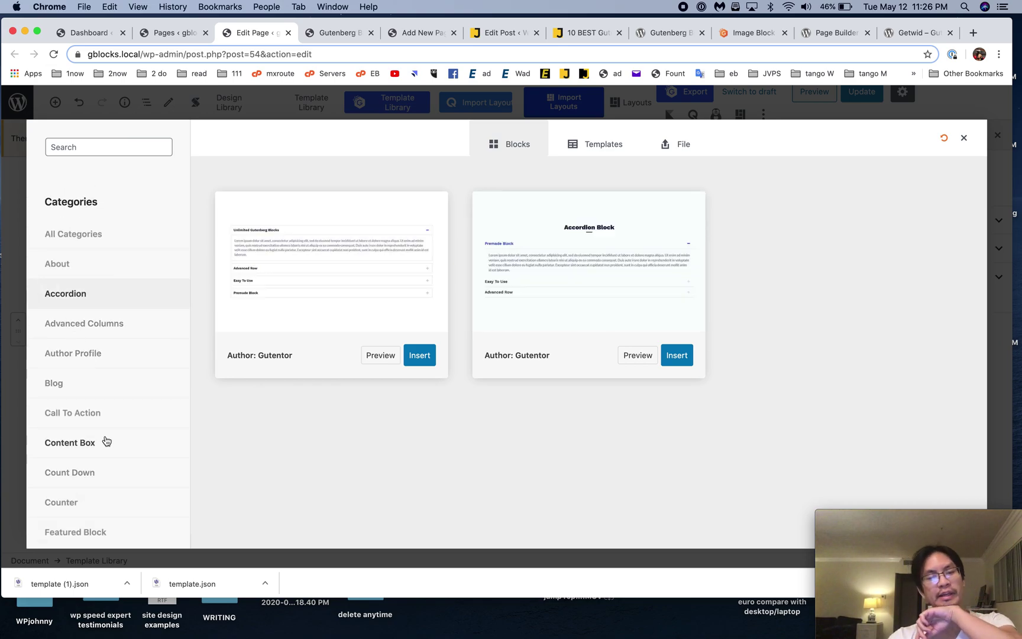
left_click(91, 413)
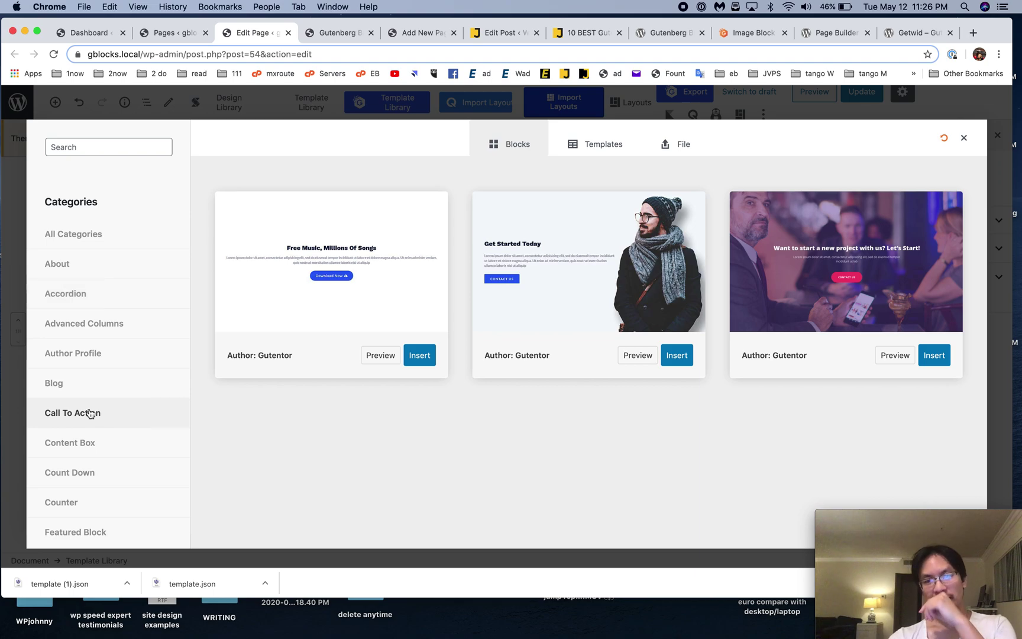
scroll(90, 414, "down", 8)
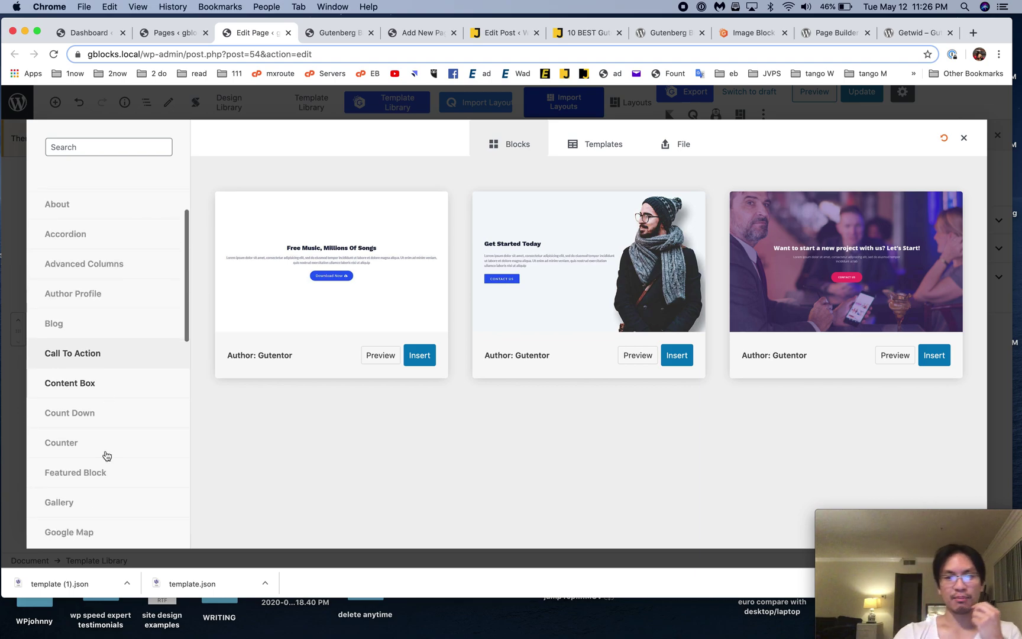
left_click(582, 148)
scroll(607, 306, "down", 20)
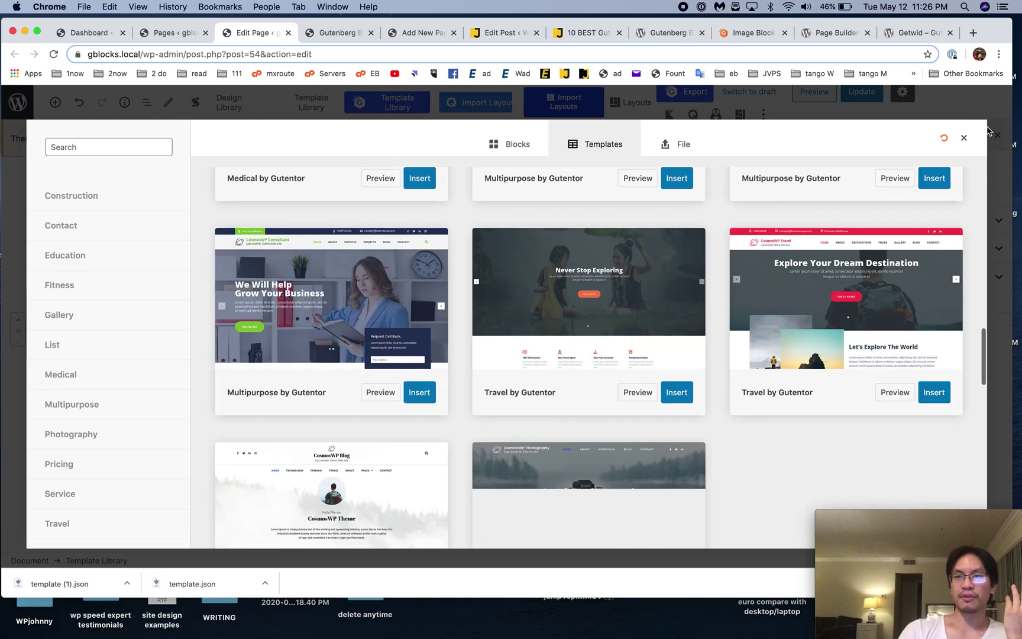
left_click(963, 137)
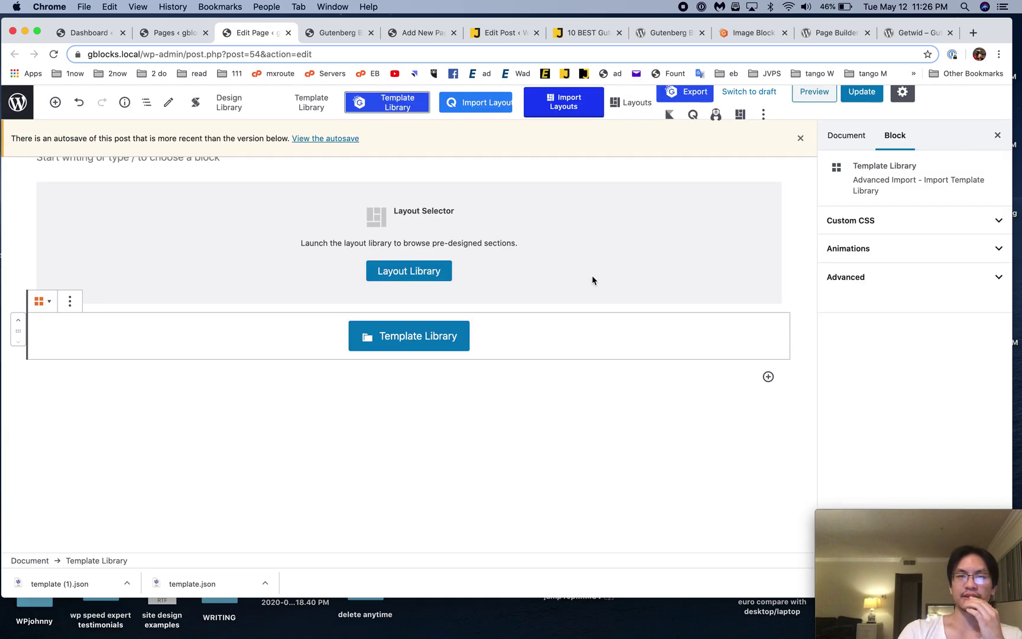
left_click(288, 33)
Step: Leave the editor, close the Pages list and front-end tabs, and open the dashboard's Pages list
left_click(594, 223)
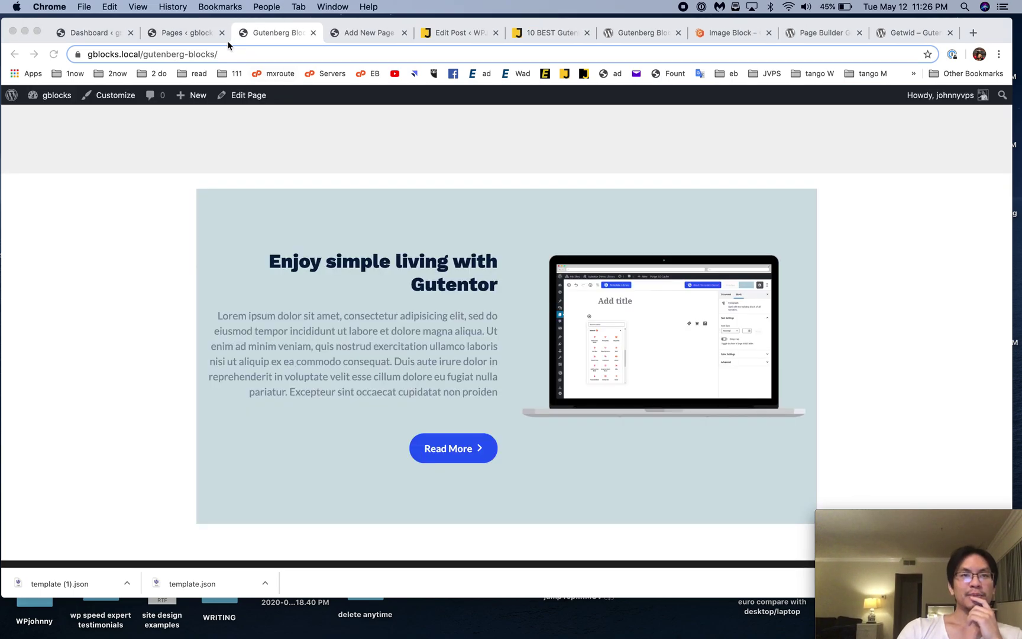
left_click(223, 33)
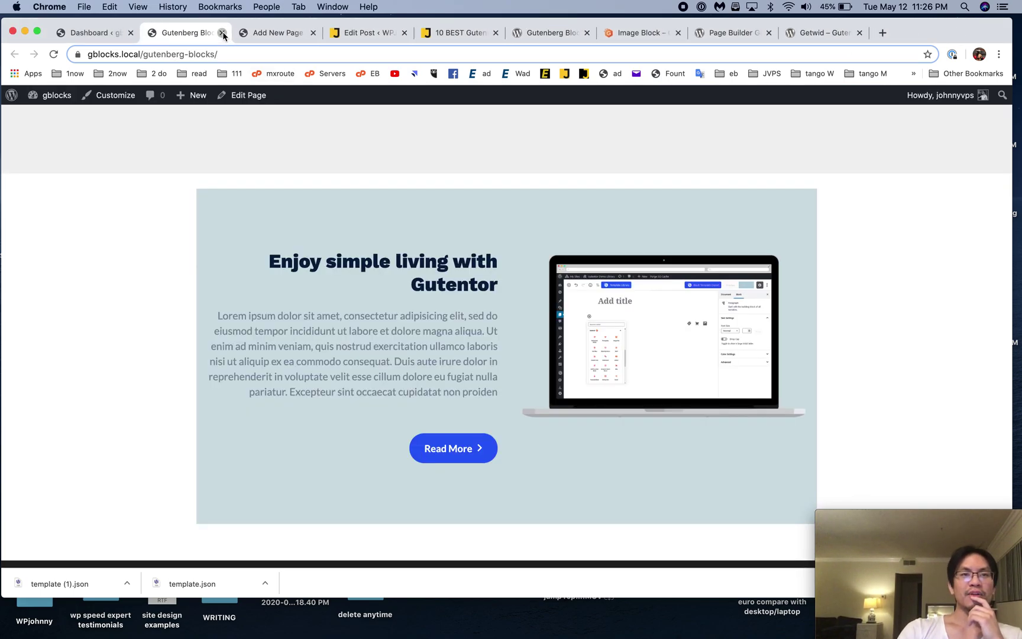
left_click(223, 33)
left_click(104, 32)
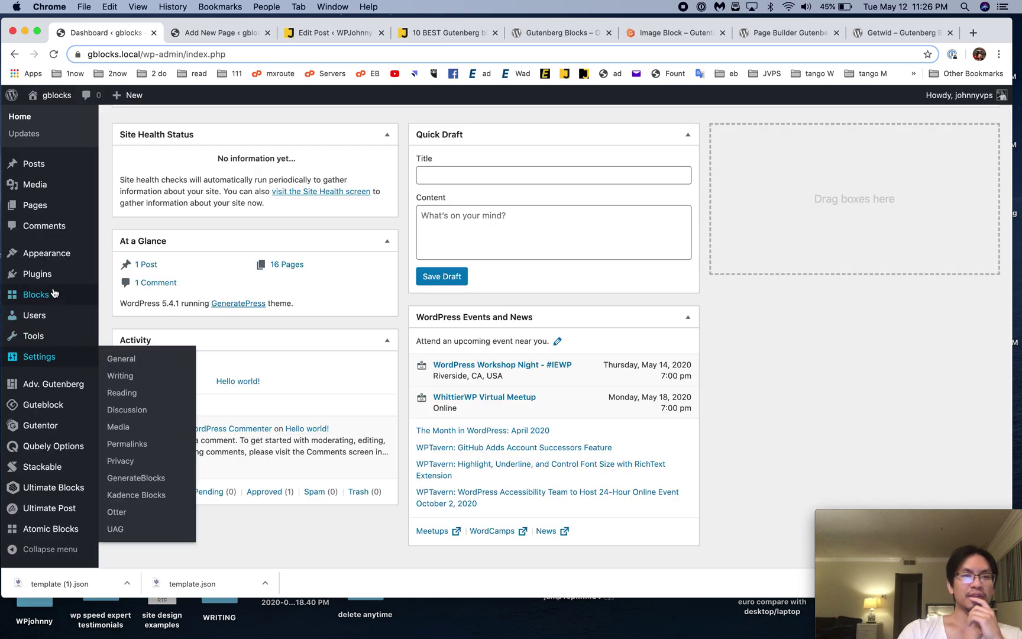
left_click(35, 205)
Step: Close the Gutentor plugin and demo tabs, skim the block libraries article, and open the CoBlocks plugin page
left_click(559, 33)
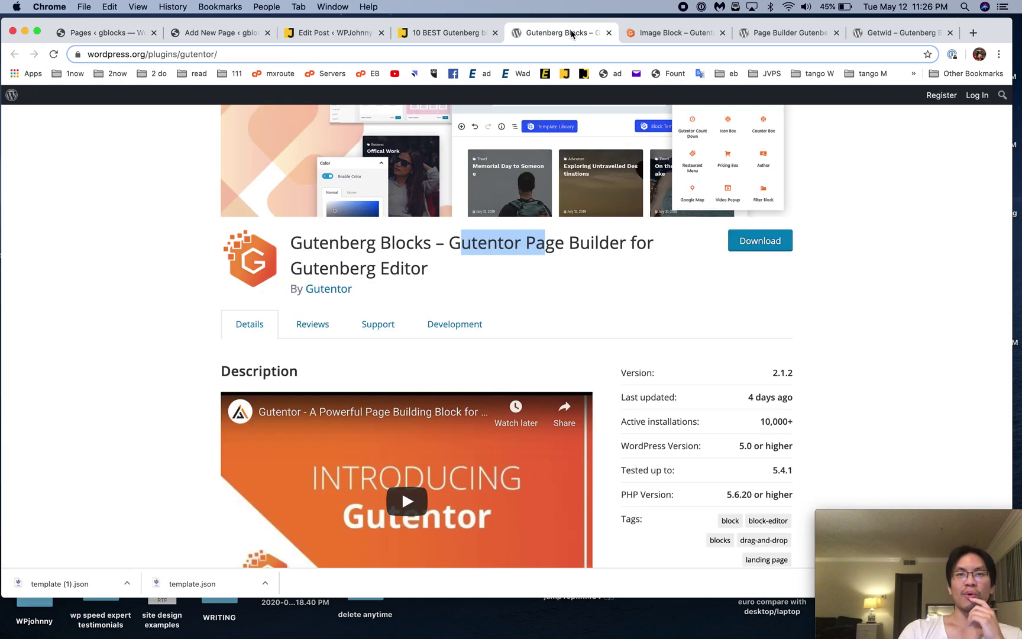
left_click(608, 33)
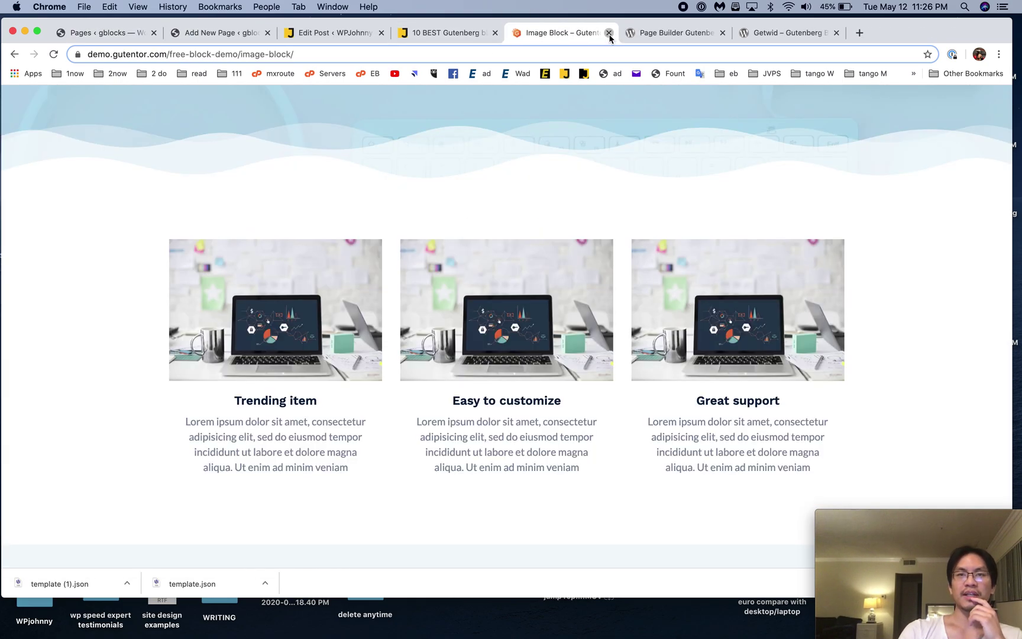
left_click(608, 33)
left_click(467, 33)
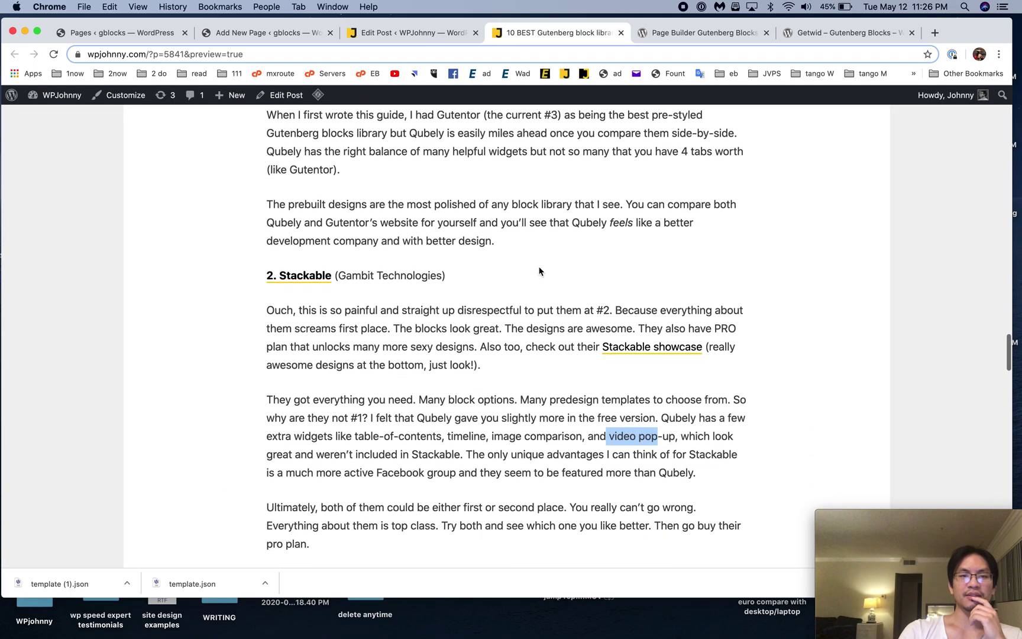
scroll(538, 271, "down", 15)
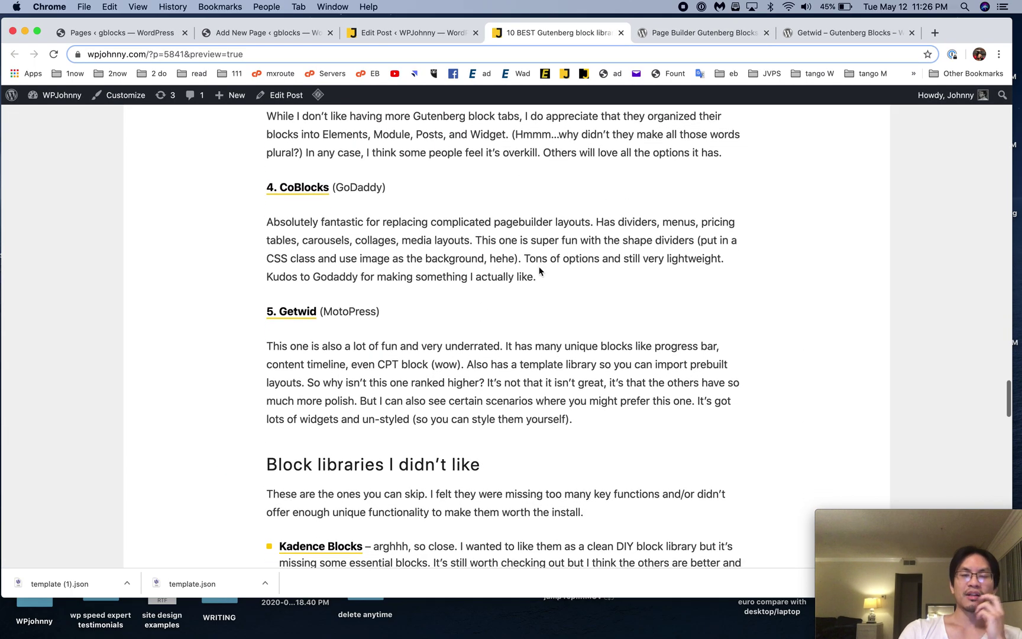
left_click(710, 40)
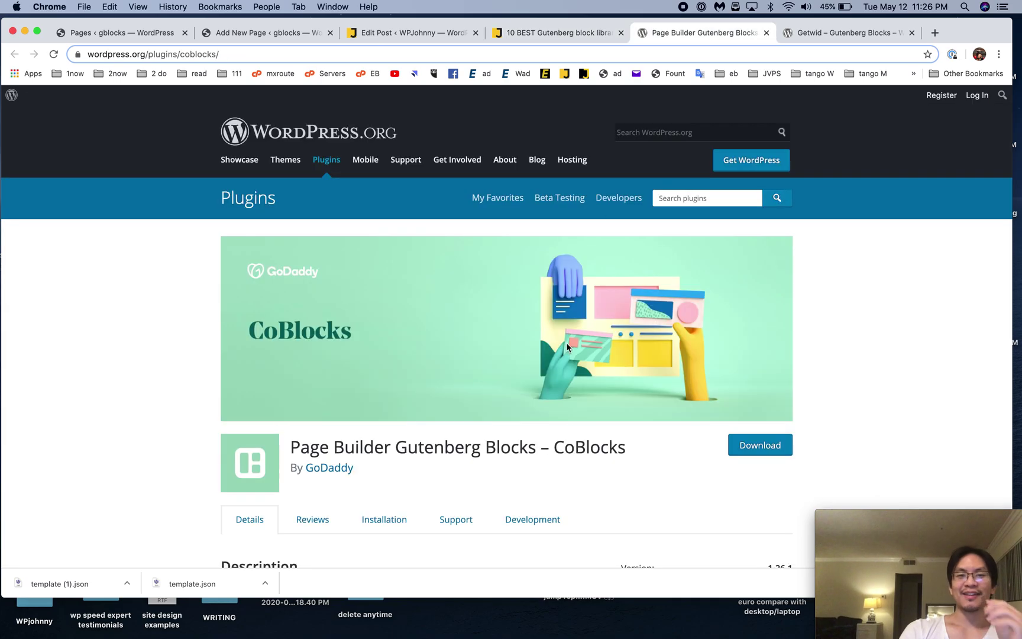
scroll(566, 347, "down", 10)
Step: Scroll the CoBlocks plugin listing and open the official CoBlocks website in a new tab
scroll(567, 348, "down", 15)
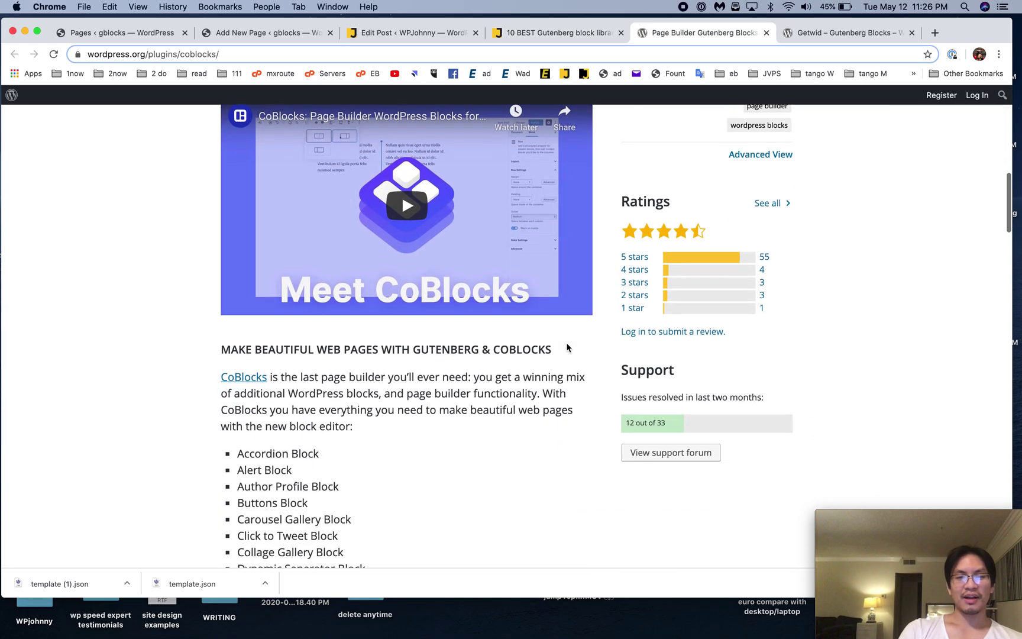
scroll(393, 277, "down", 10)
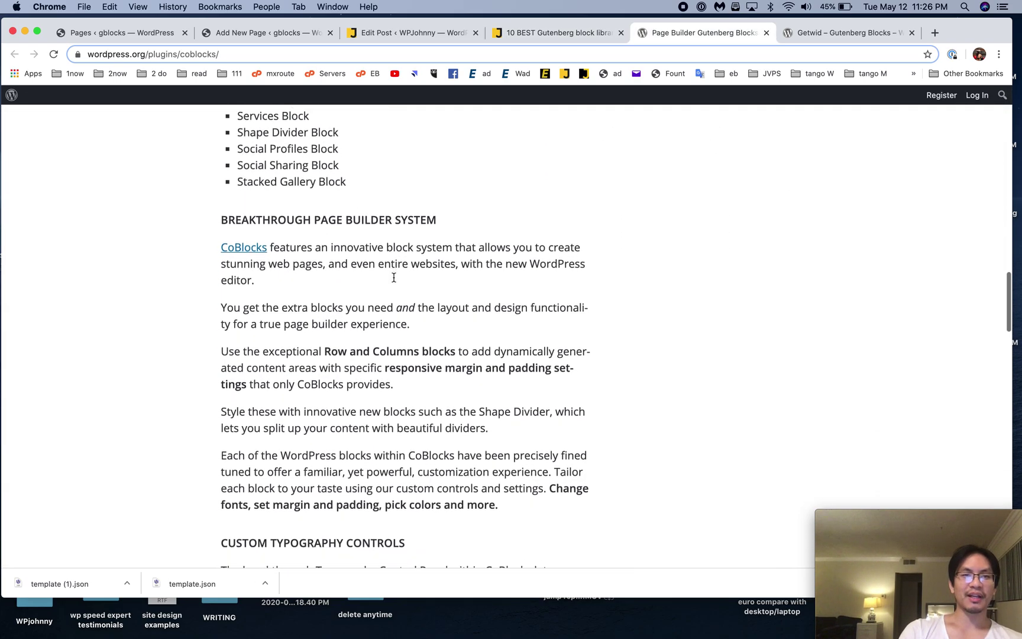
scroll(378, 296, "down", 3)
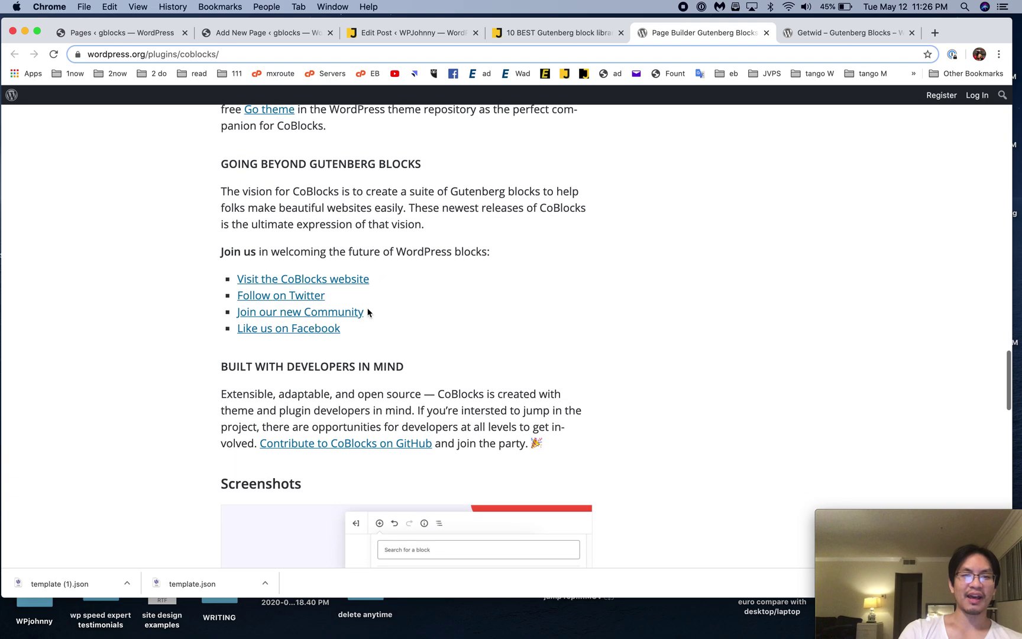
left_click(346, 279)
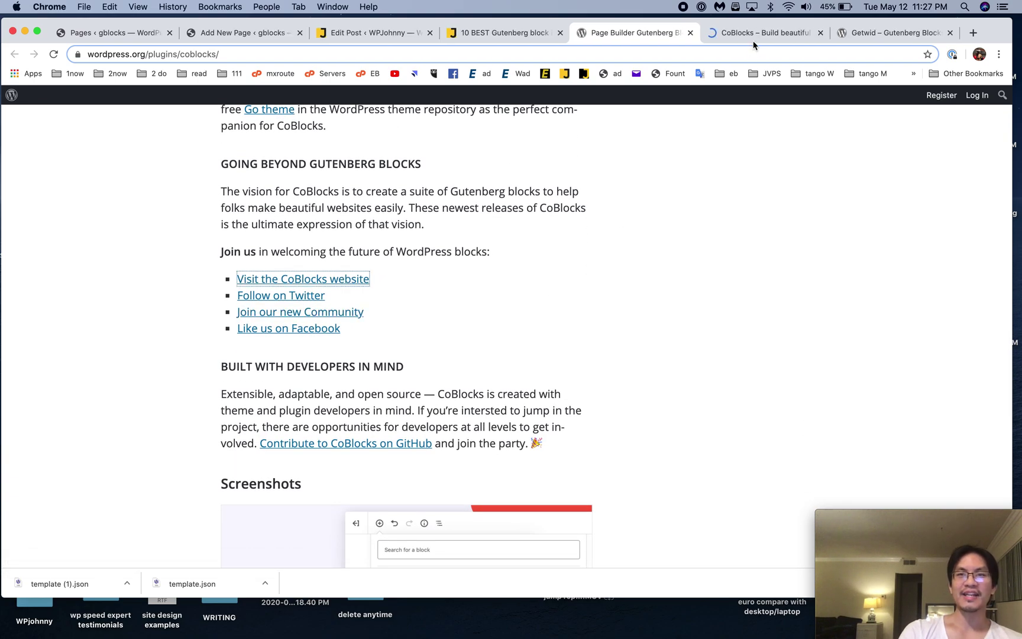
left_click(754, 36)
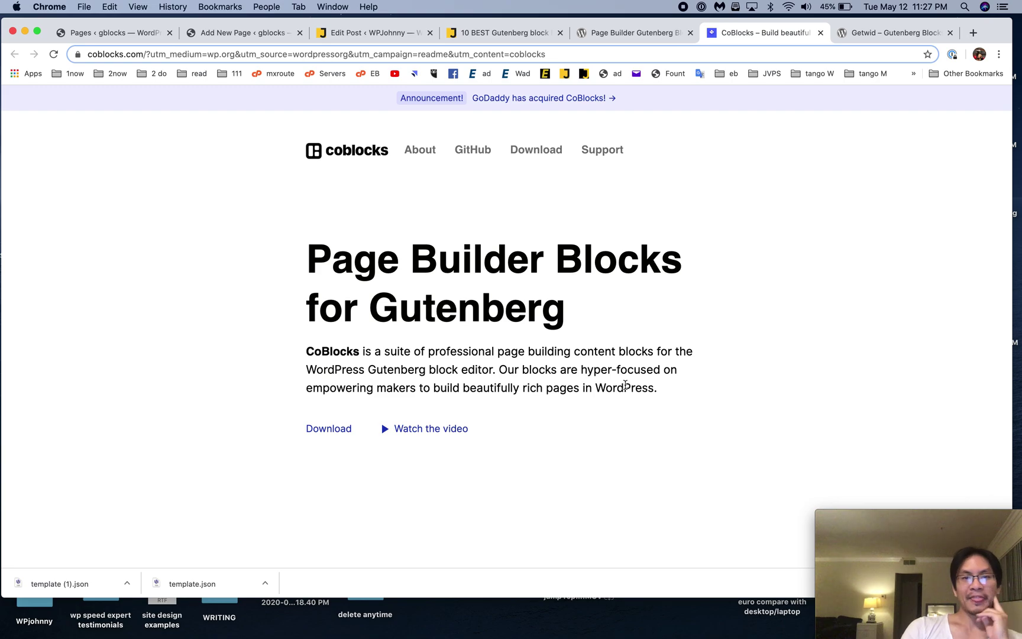
Step: Scroll through the CoBlocks feature sections and back up, then return to the new page draft
scroll(625, 385, "down", 15)
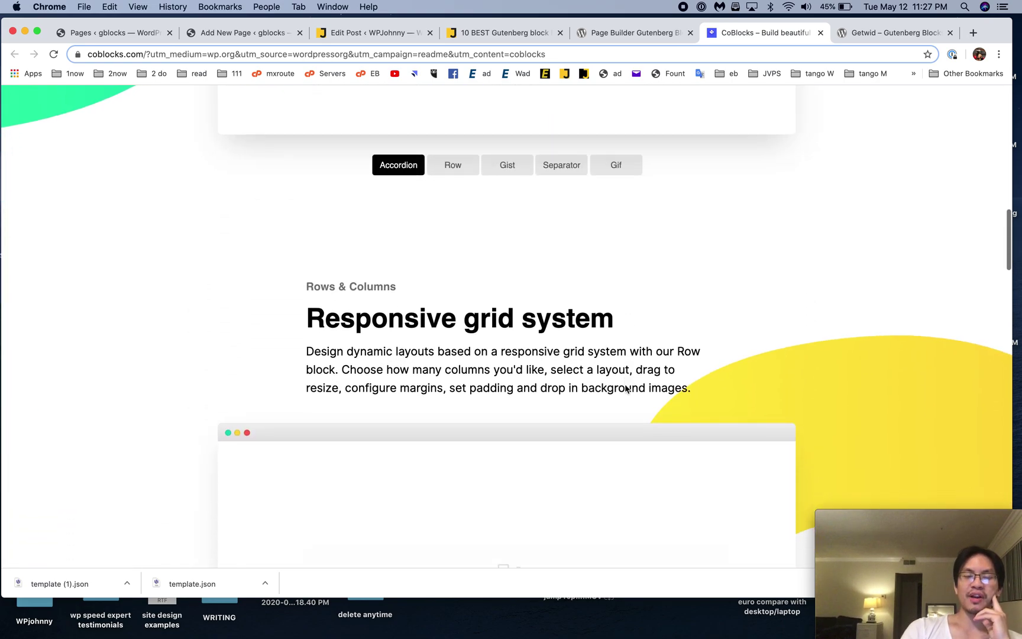
scroll(625, 388, "down", 15)
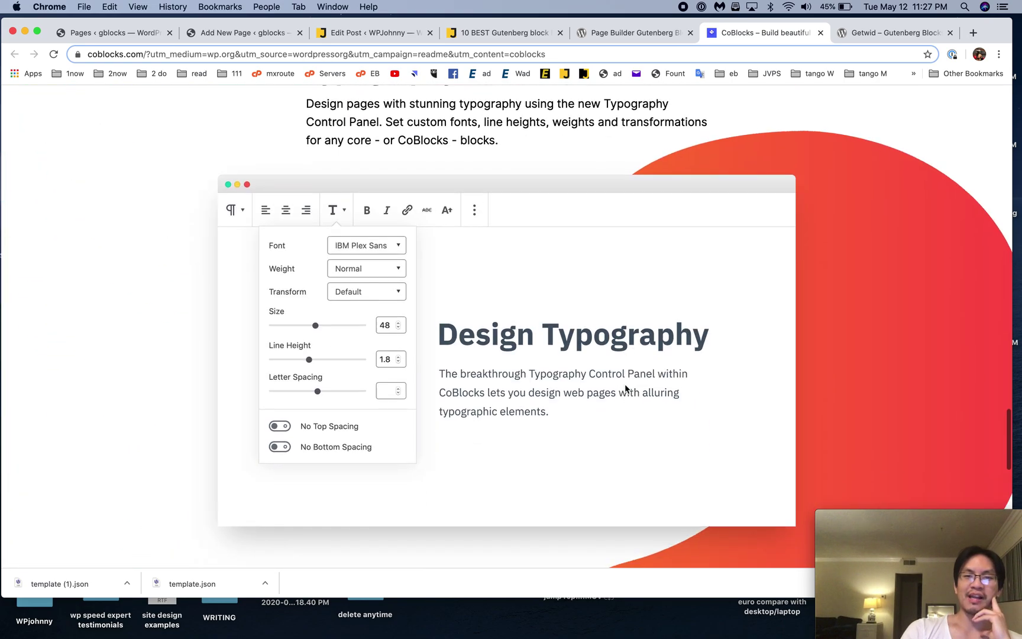
scroll(625, 389, "down", 10)
scroll(624, 384, "up", 20)
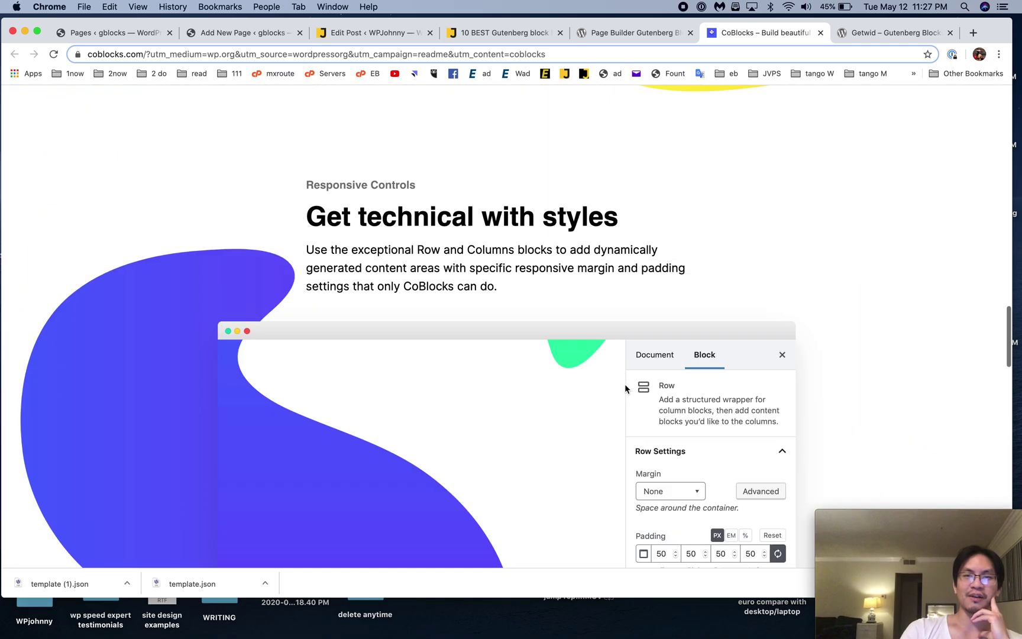
scroll(625, 384, "up", 20)
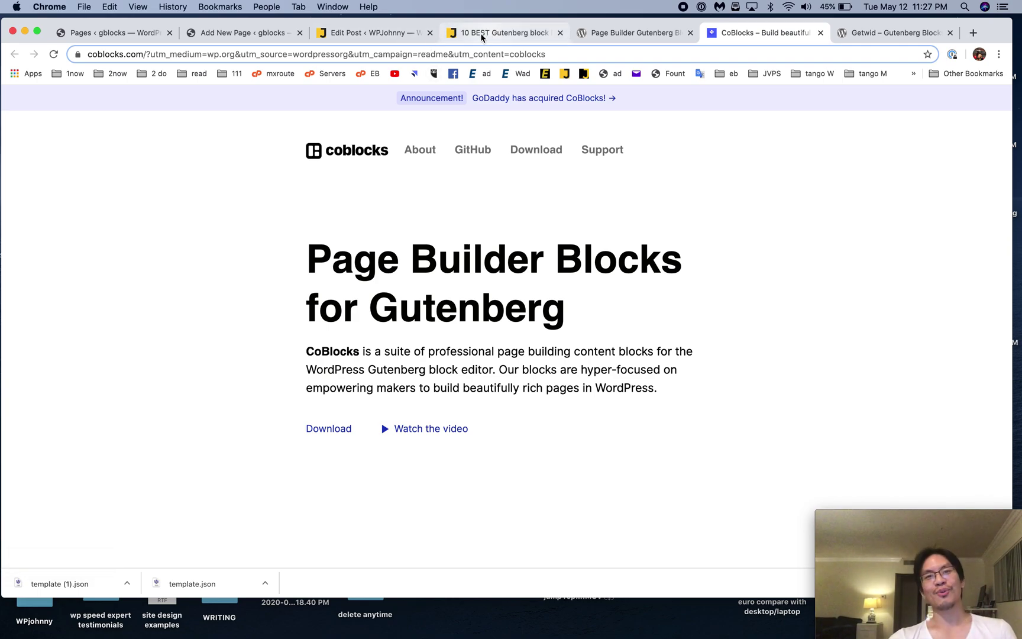
left_click(276, 37)
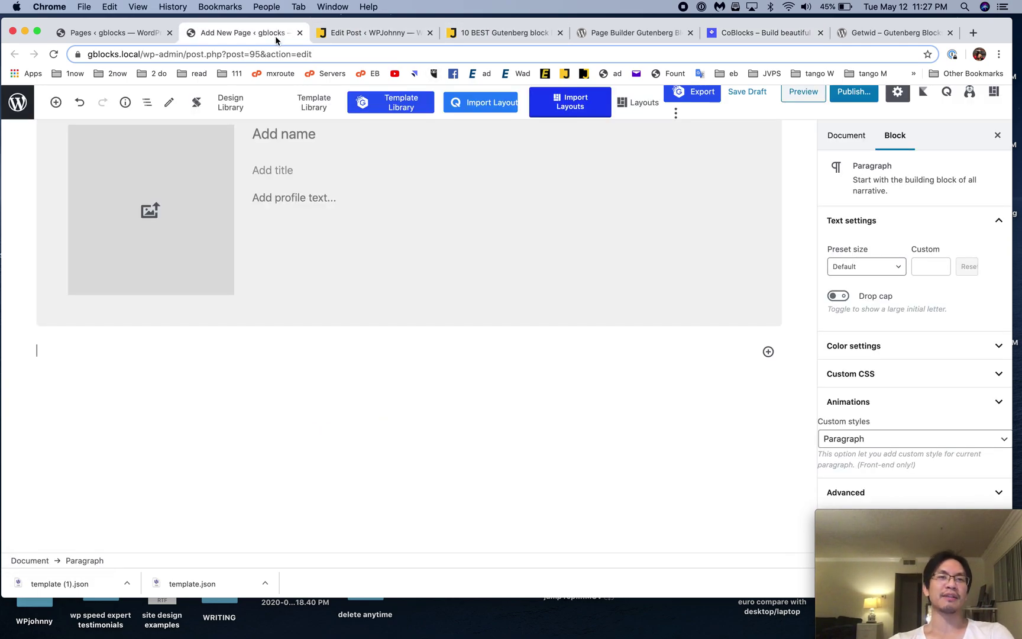
Step: Discard the unsaved new page and open the CoBlocks page's View and Edit in new tabs
left_click(300, 33)
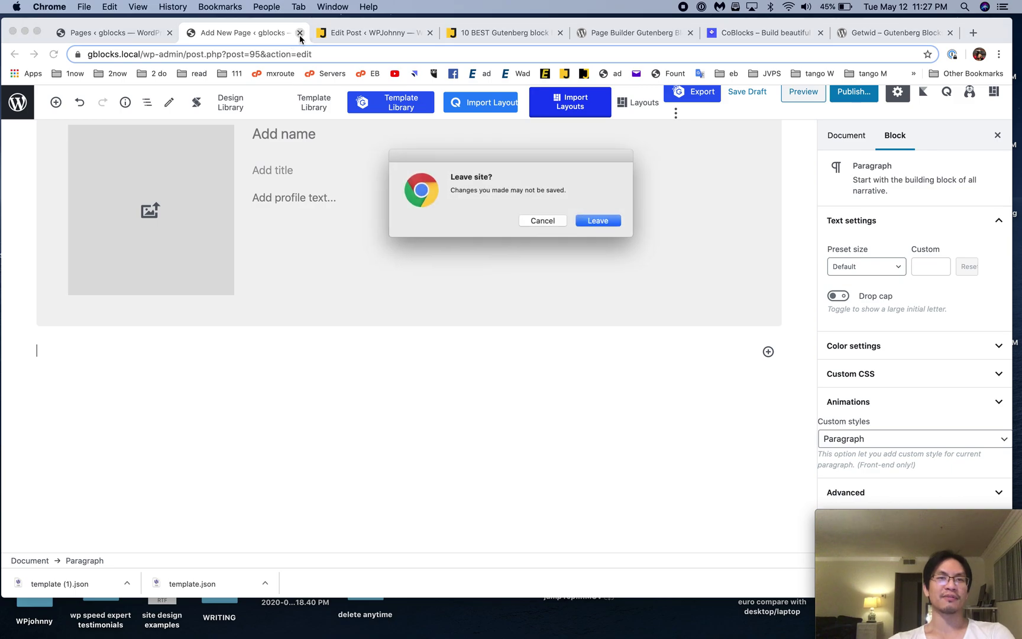
left_click(598, 223)
left_click(159, 37)
scroll(372, 424, "down", 2)
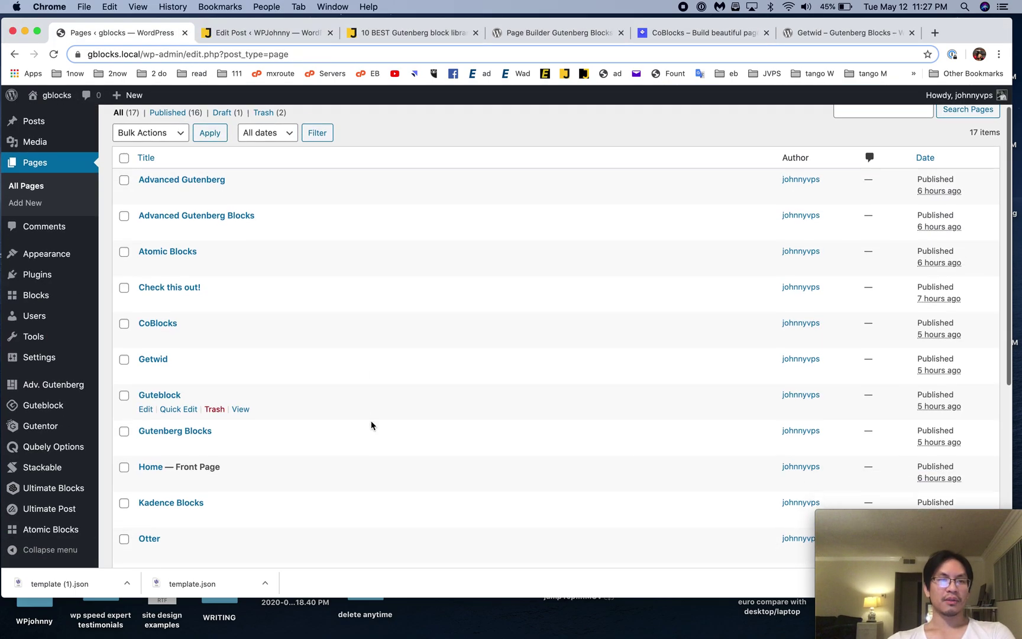
left_click(244, 327, "super")
left_click(157, 313, "super")
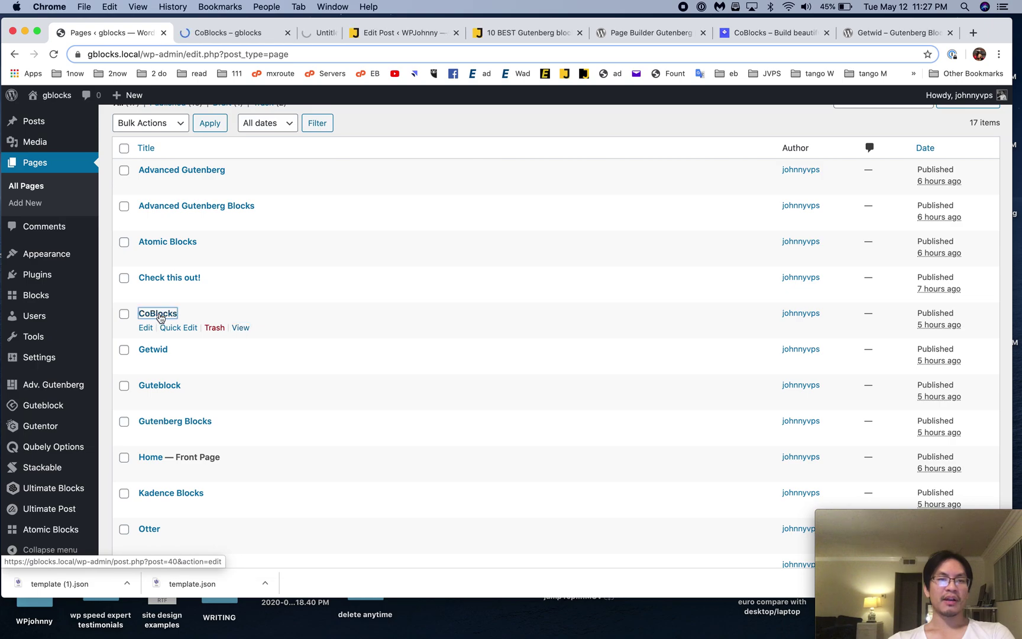
Step: On the live CoBlocks page, expand and collapse the dsfdsf accordion, then switch to its editor
left_click(237, 34)
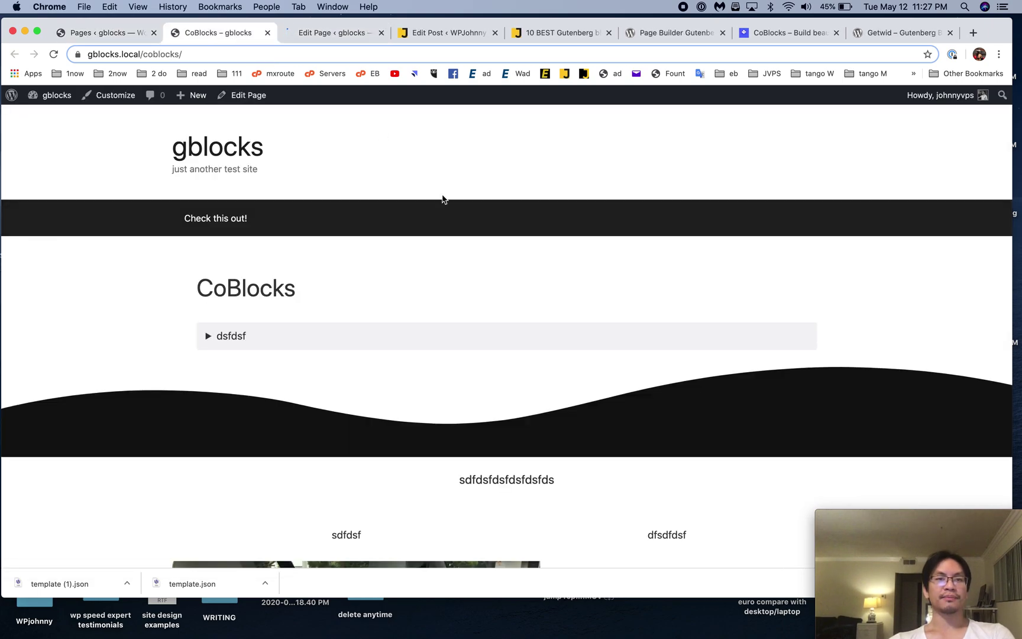
scroll(442, 196, "down", 4)
scroll(443, 201, "down", 2)
scroll(336, 198, "up", 4)
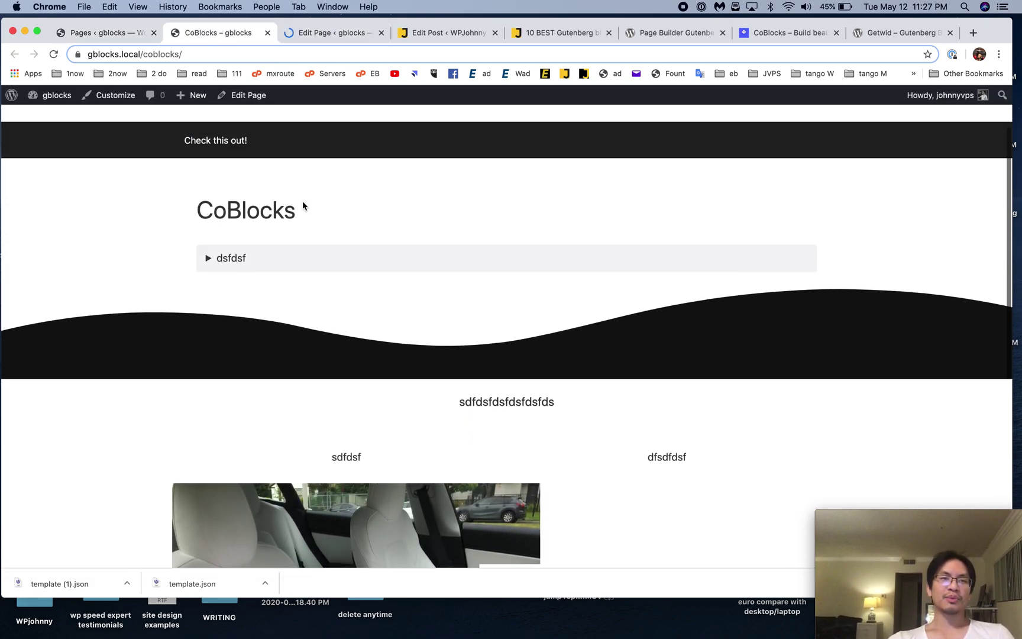
left_click(378, 265)
left_click(377, 267)
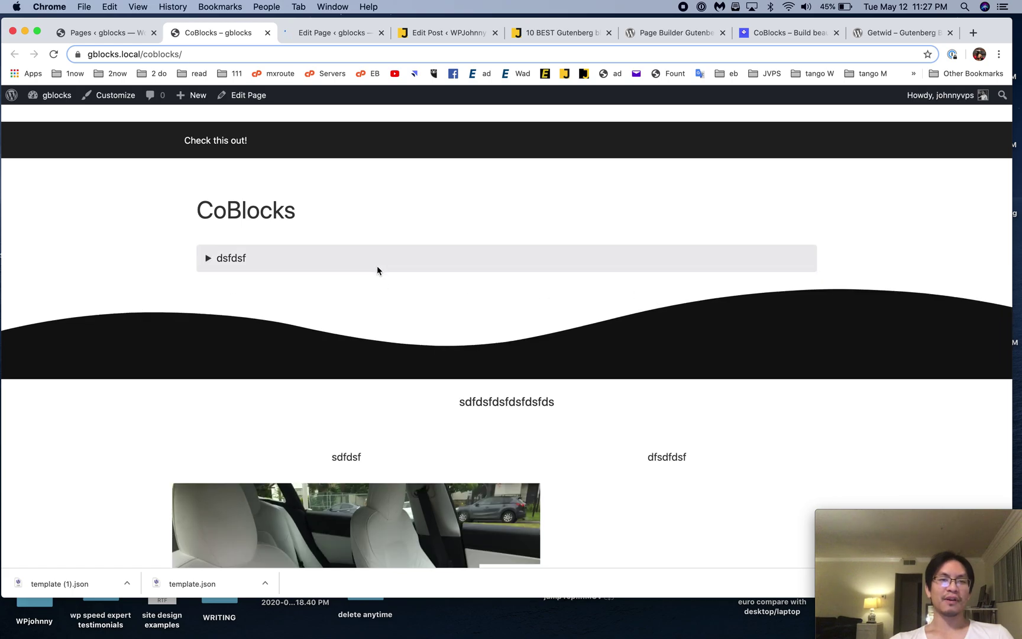
scroll(356, 356, "down", 6)
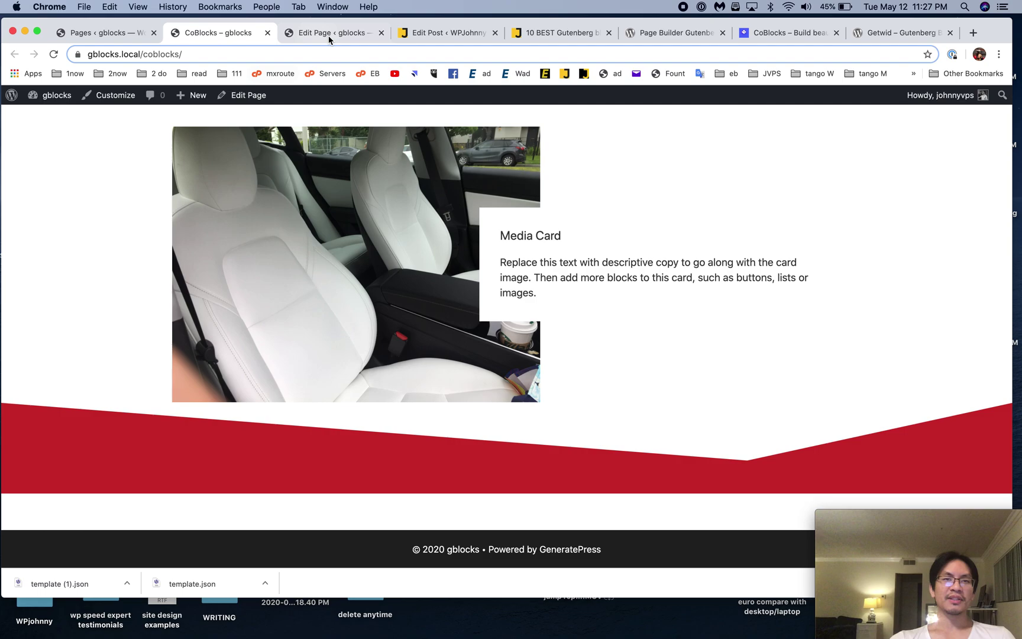
left_click(328, 35)
Step: Insert a CoBlocks Food & Drinks menu block at the bottom of the page
scroll(380, 380, "down", 10)
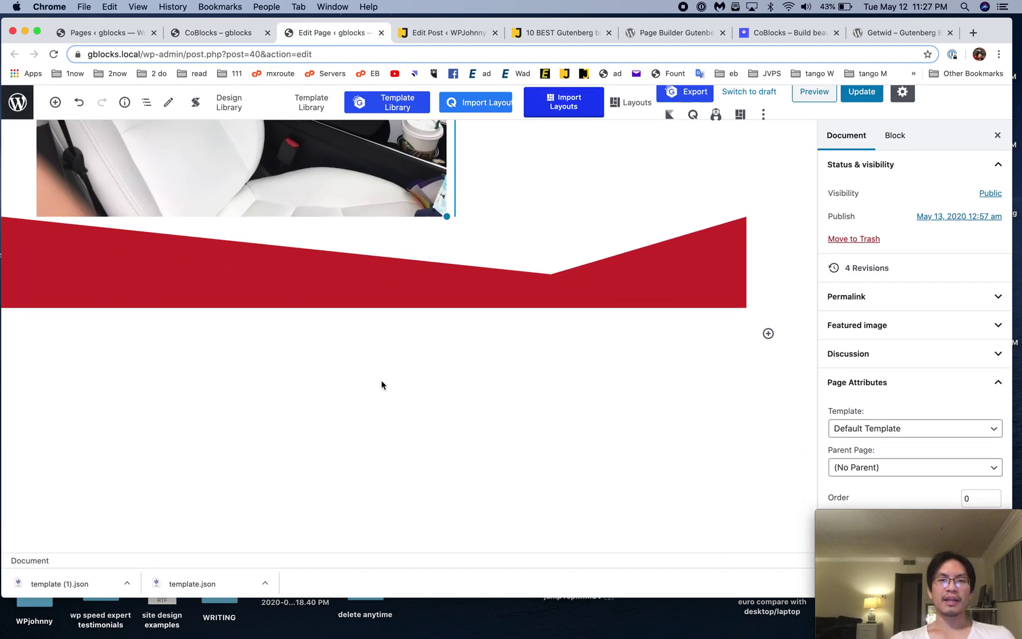
scroll(613, 372, "up", 10)
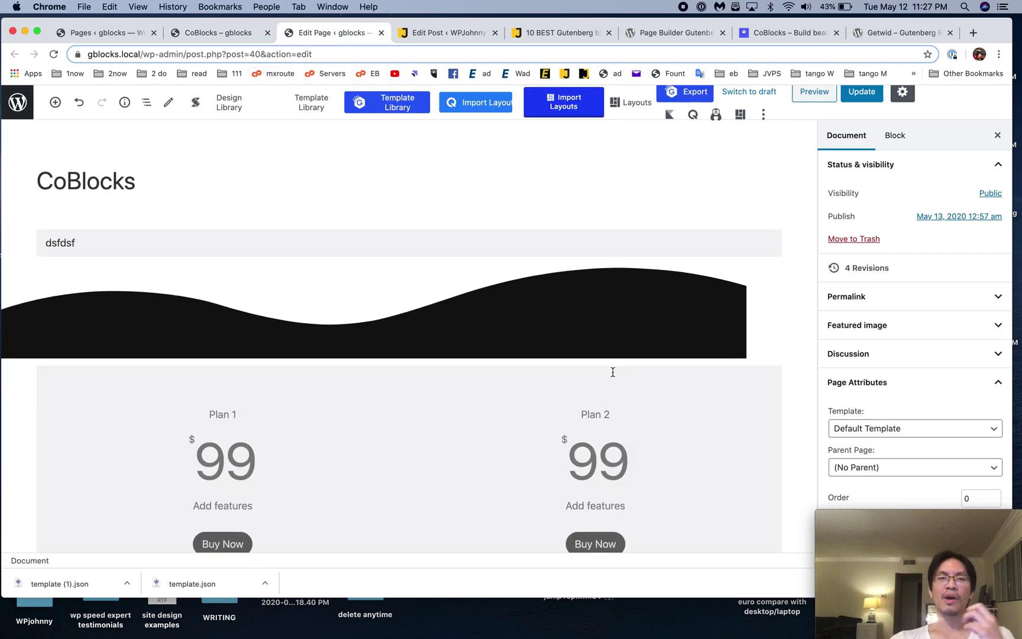
scroll(612, 370, "down", 6)
scroll(821, 433, "down", 3)
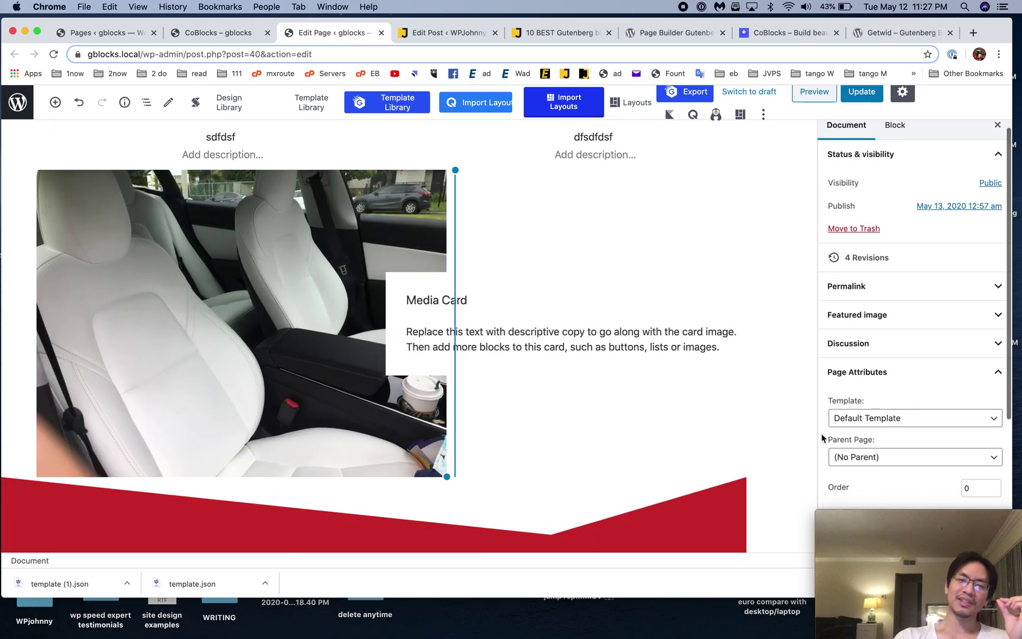
scroll(739, 461, "down", 4)
left_click(768, 334)
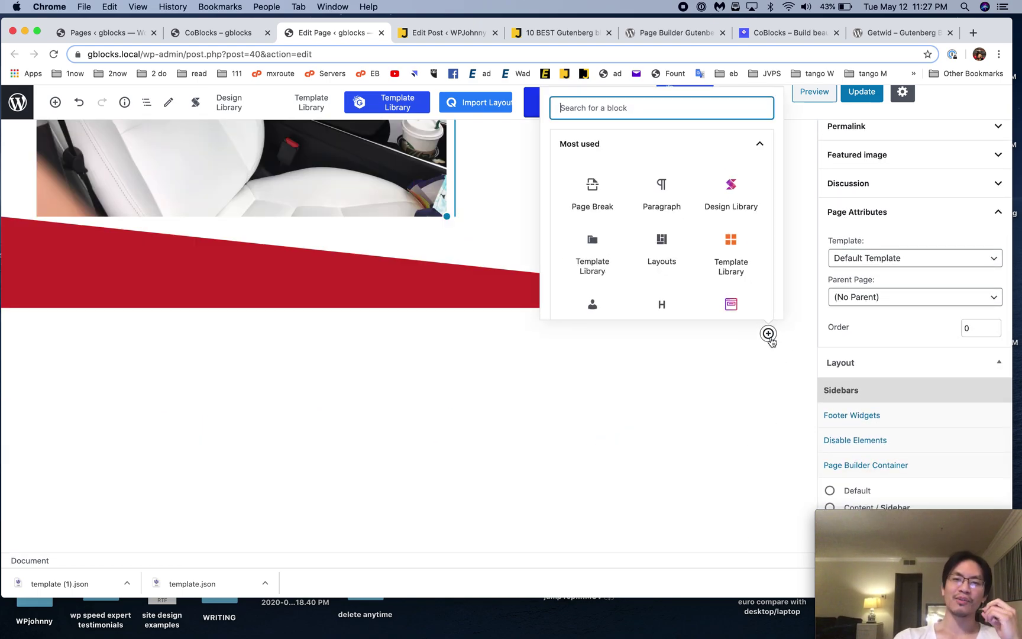
scroll(671, 258, "down", 10)
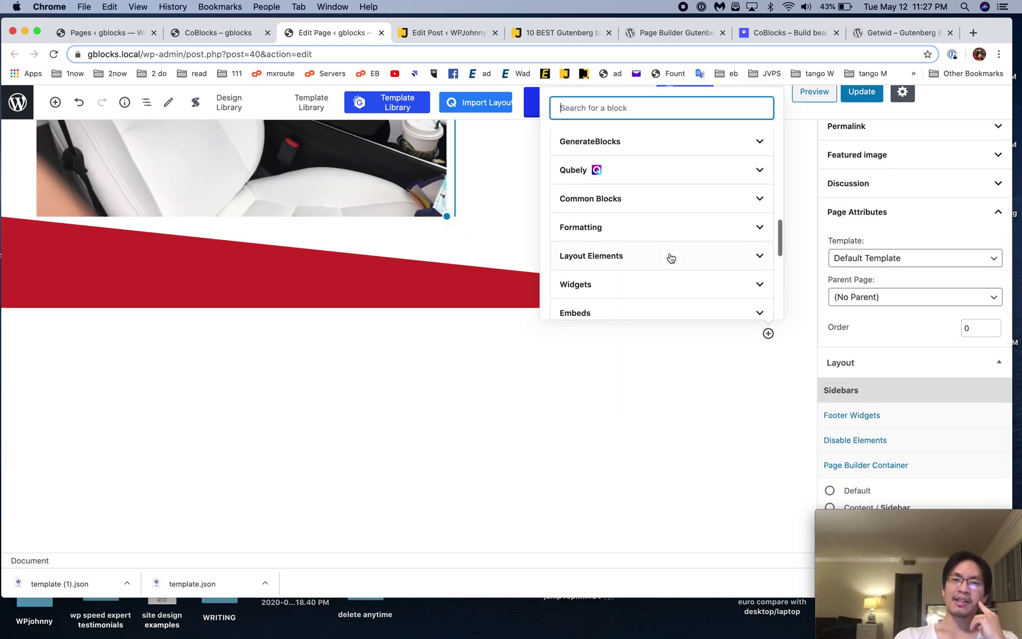
scroll(671, 258, "down", 8)
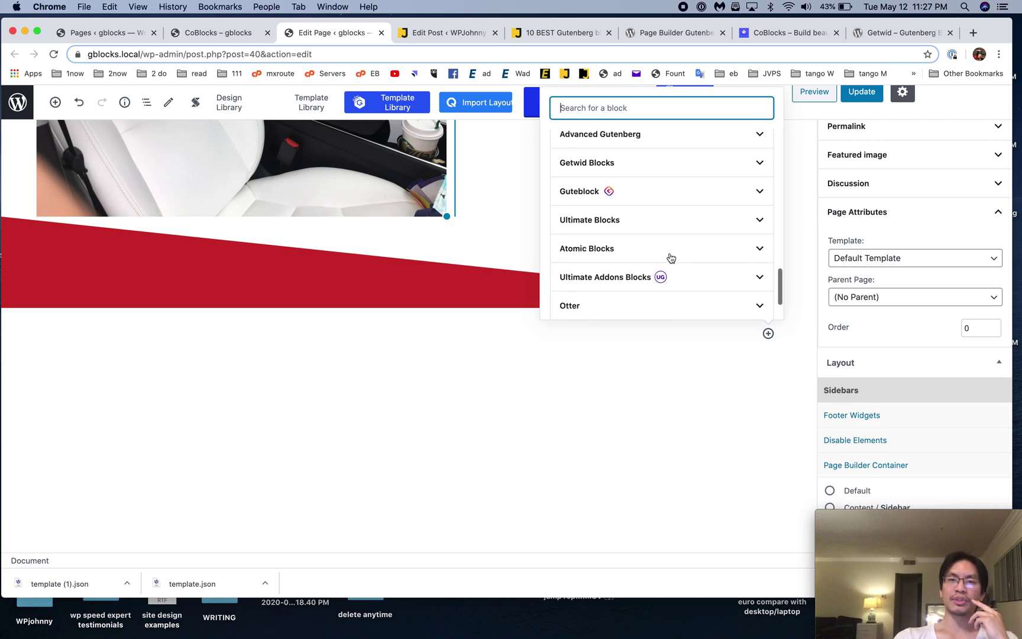
left_click(657, 296)
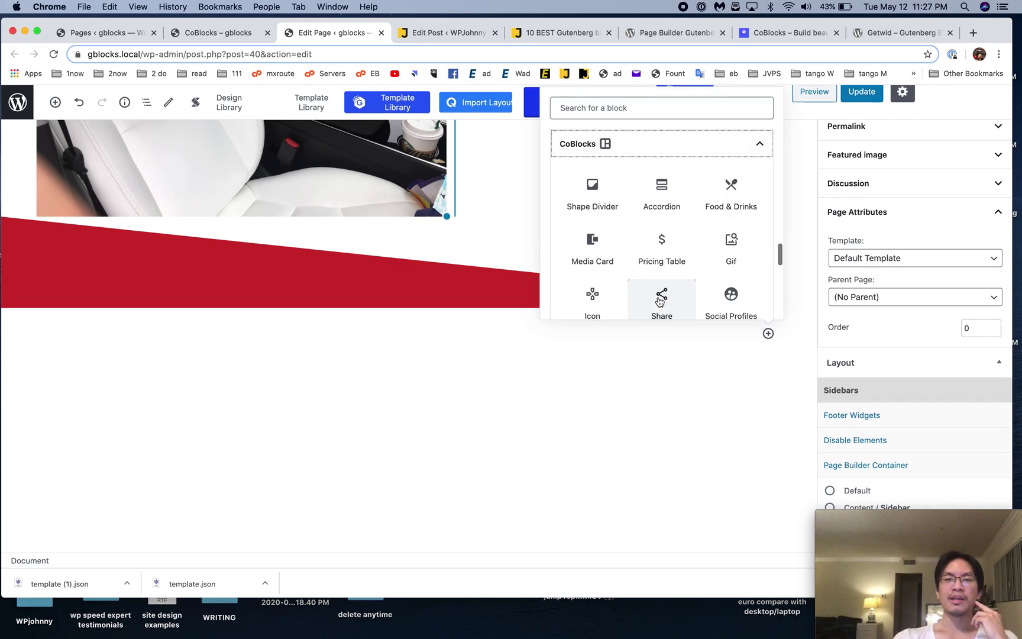
scroll(659, 301, "down", 2)
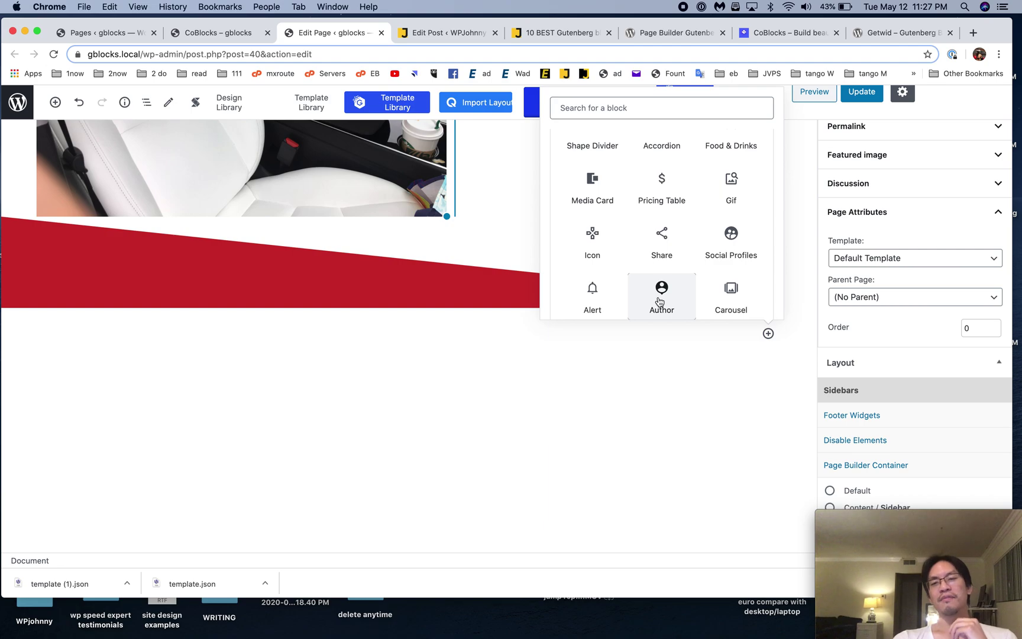
scroll(612, 219, "up", 2)
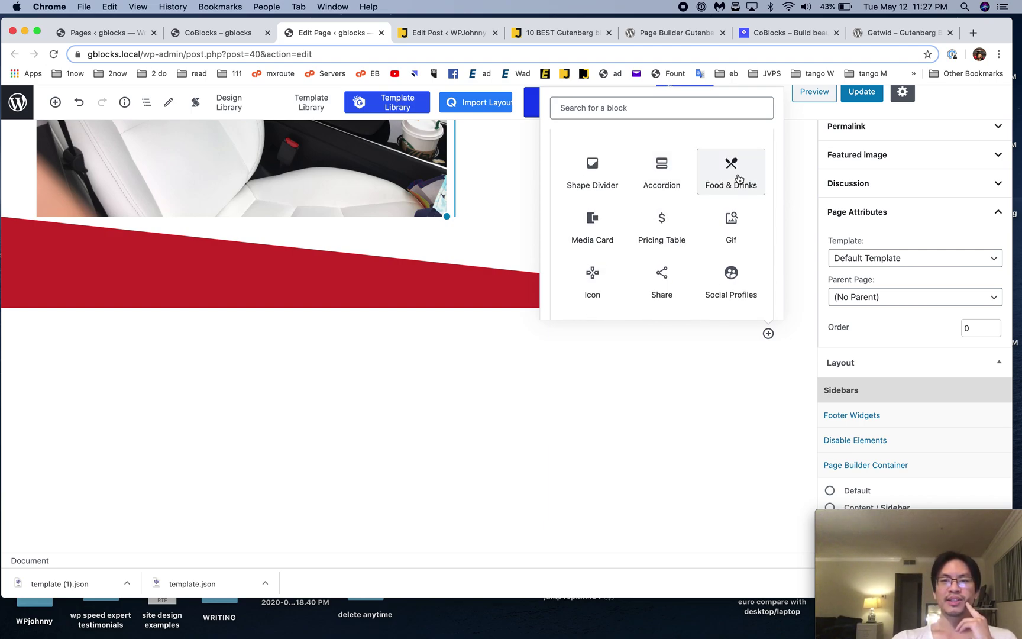
left_click(733, 183)
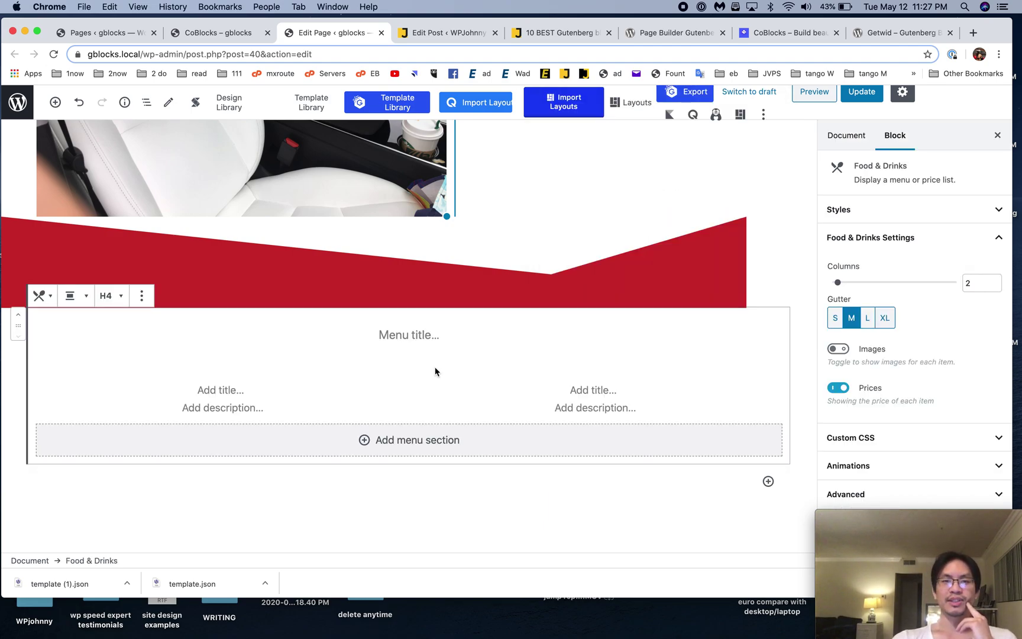
Step: Add a CoBlocks Hero block below the Food & Drinks menu
left_click(768, 481)
scroll(725, 354, "down", 5)
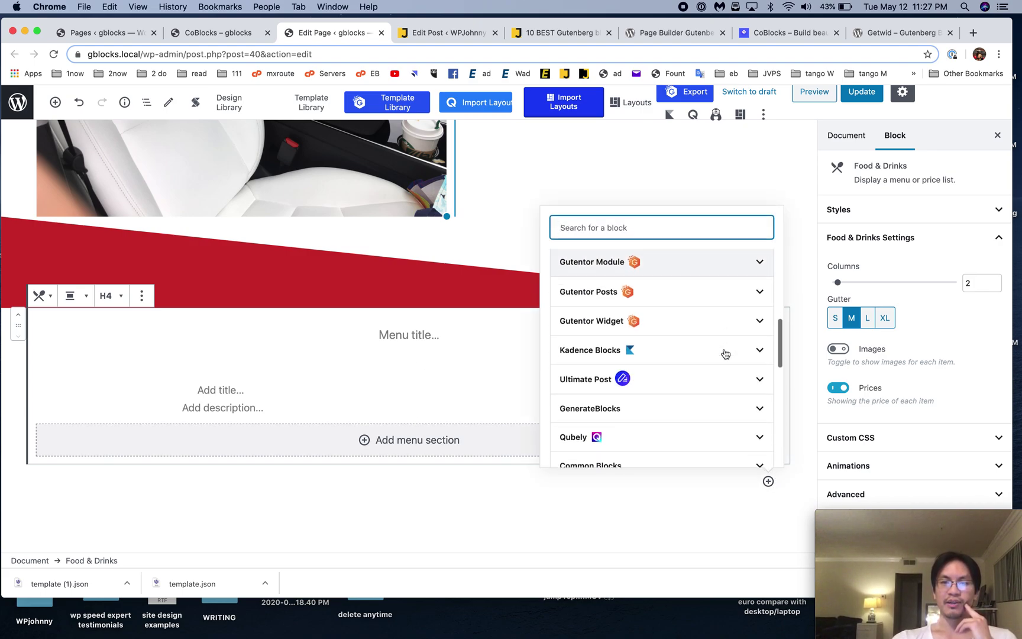
scroll(725, 353, "down", 8)
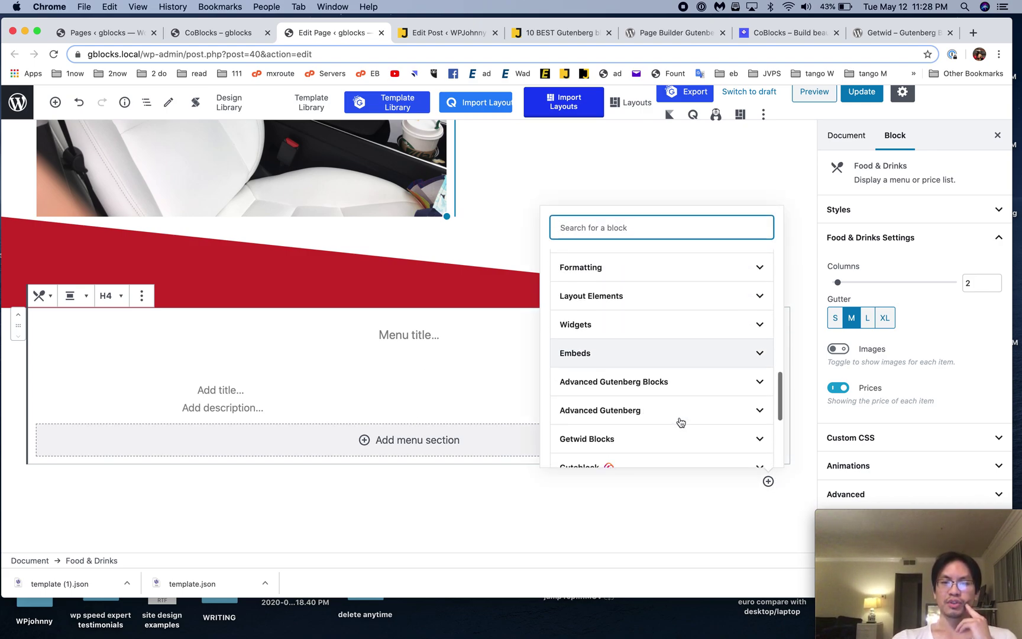
scroll(681, 419, "down", 4)
scroll(725, 441, "down", 2)
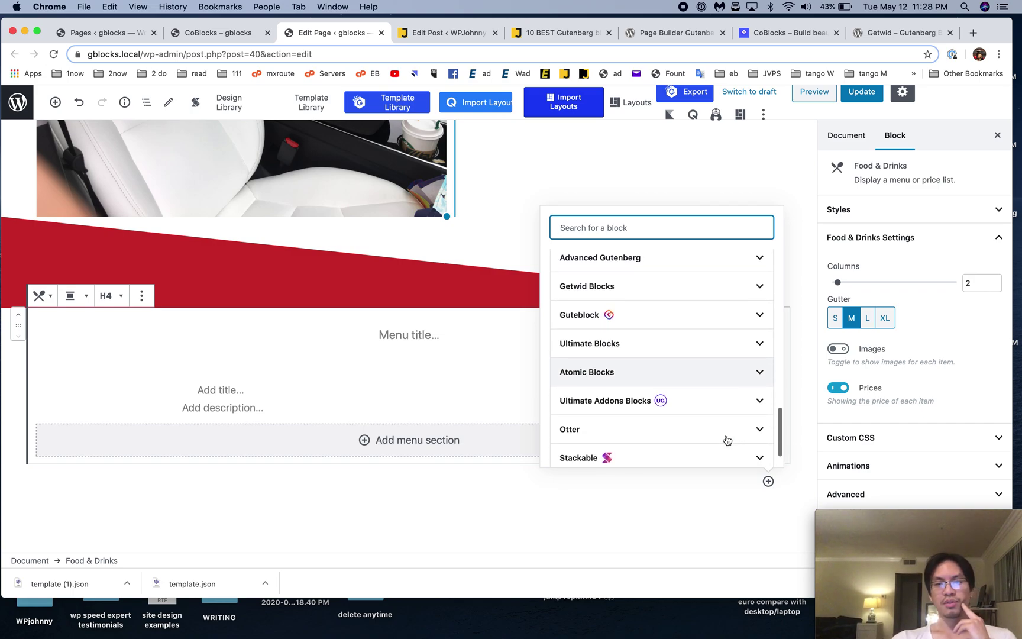
scroll(725, 441, "down", 2)
left_click(720, 439)
scroll(724, 426, "down", 1)
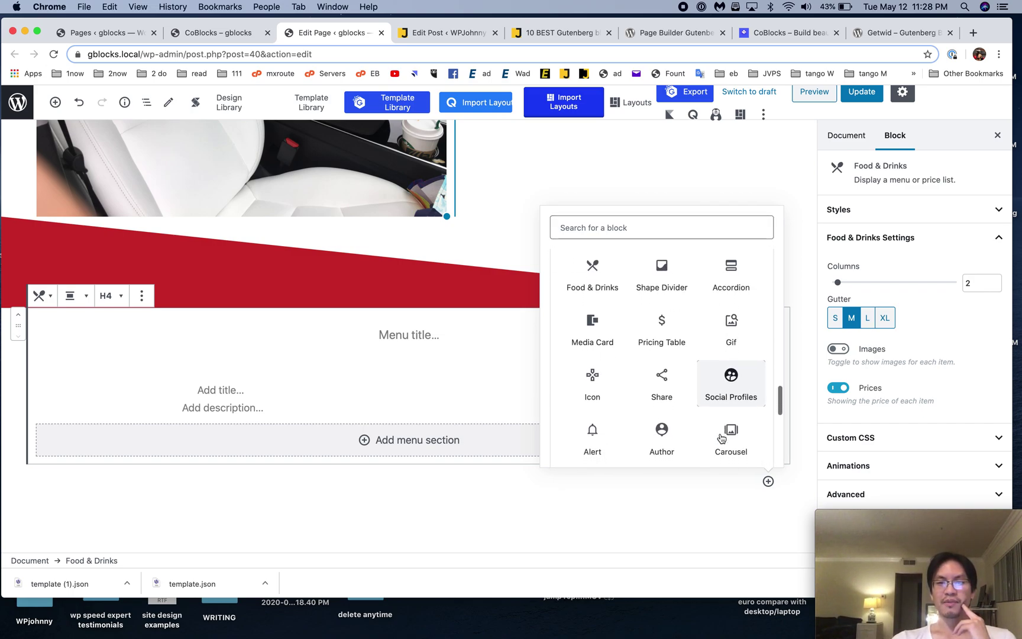
scroll(721, 438, "down", 4)
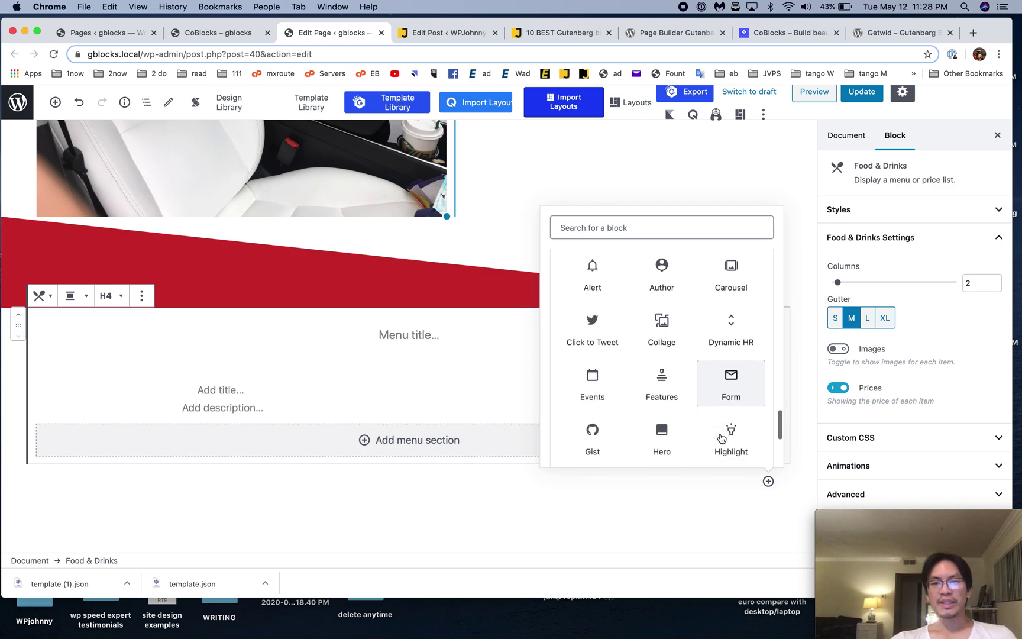
scroll(721, 438, "down", 1)
scroll(615, 417, "down", 2)
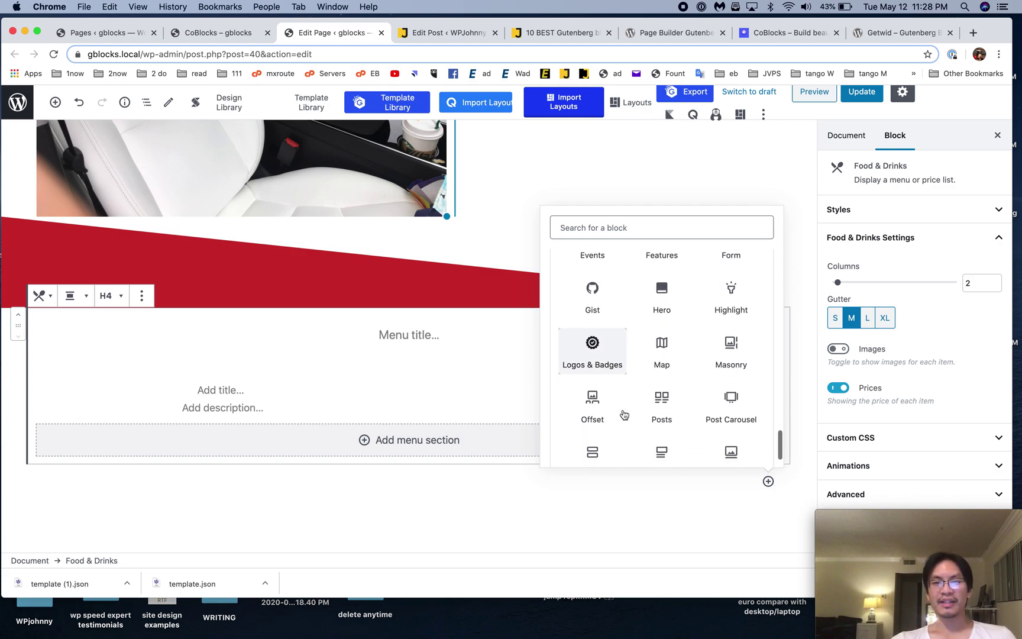
scroll(624, 414, "down", 1)
scroll(623, 413, "up", 1)
scroll(648, 400, "down", 1)
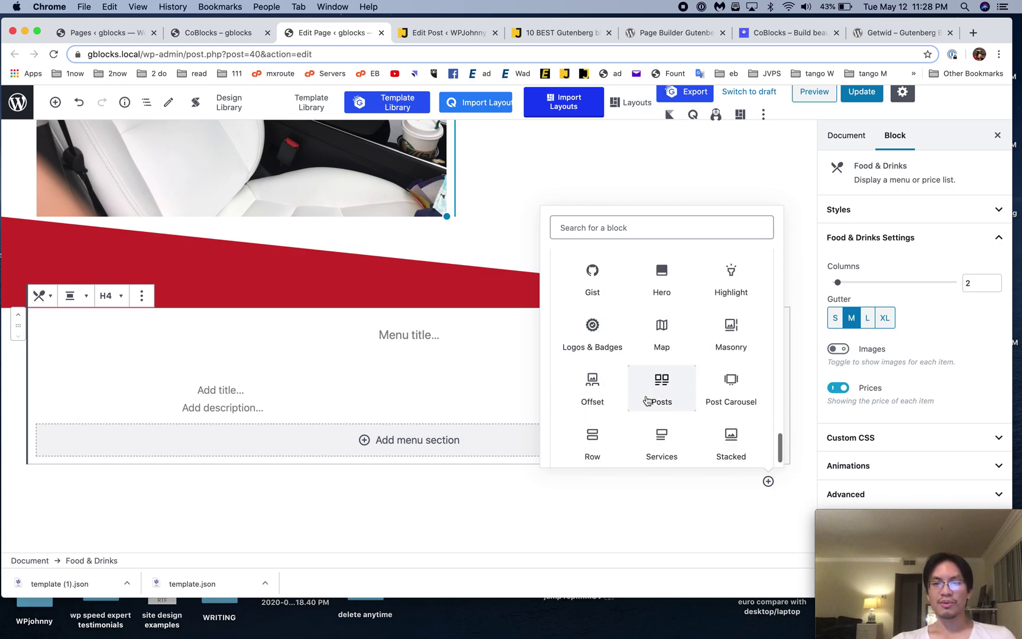
scroll(647, 401, "down", 2)
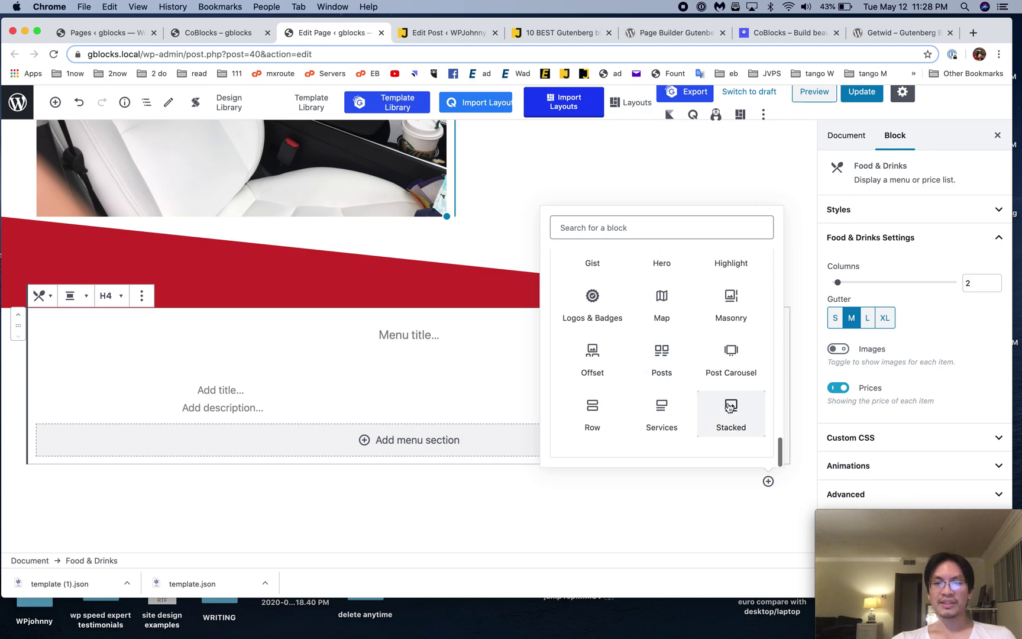
scroll(662, 402, "up", 2)
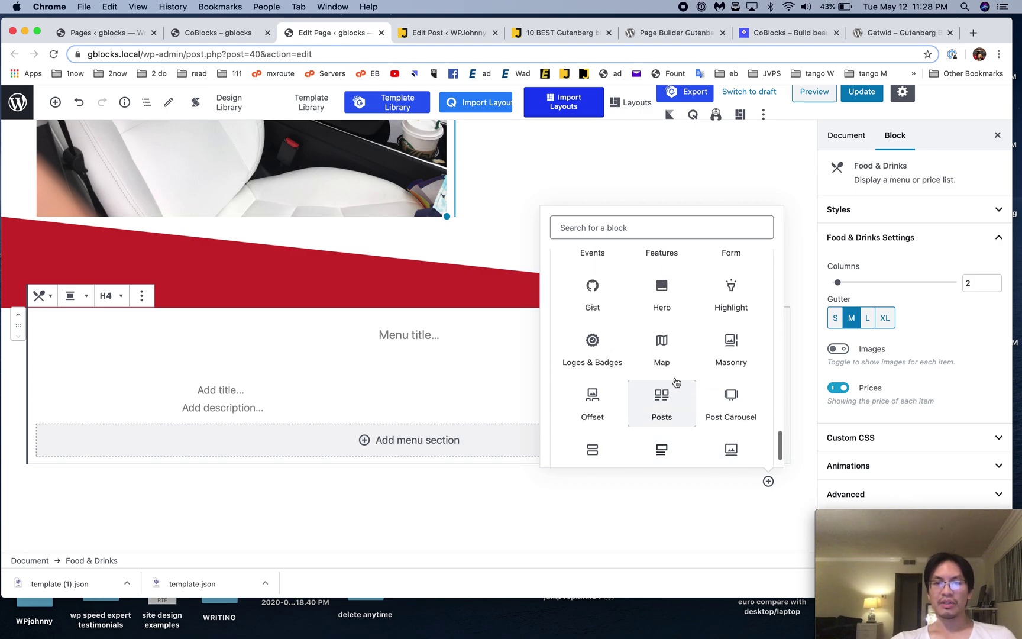
left_click(641, 306)
Step: Review the inserted Hero block, then switch to the CoBlocks plugin page on WordPress.org
scroll(495, 372, "up", 5)
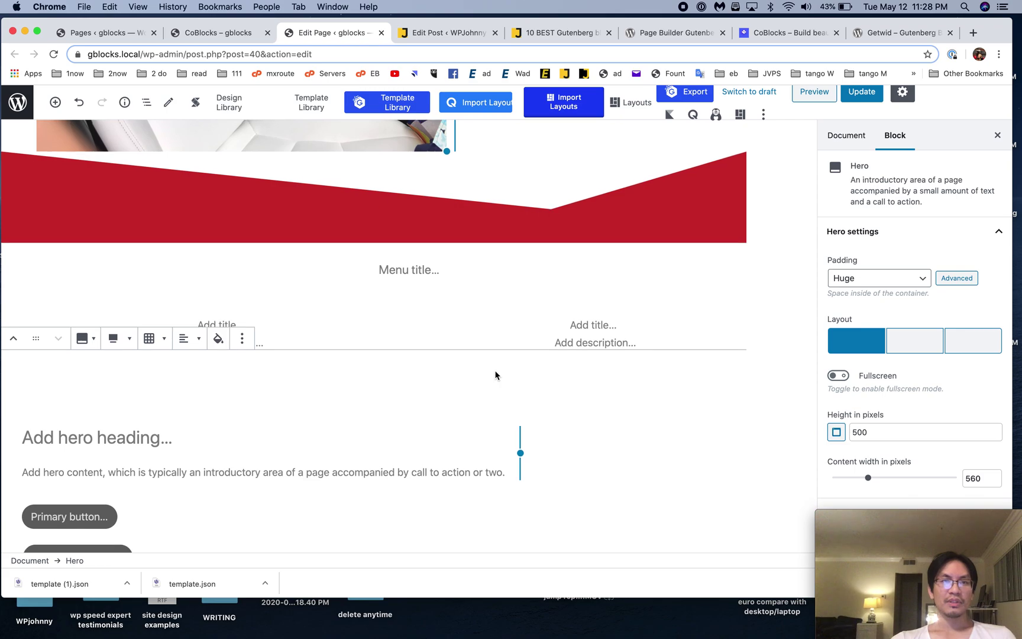
scroll(495, 443, "down", 5)
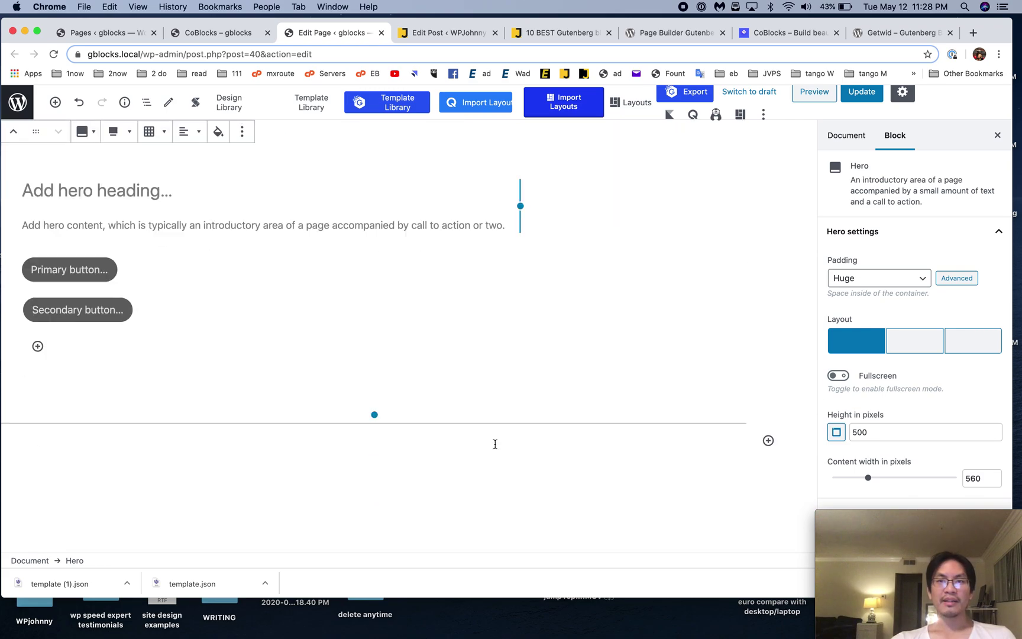
left_click(676, 34)
Step: Scan the CoBlocks plugin listing and search it for 'template', finding 0 matches
scroll(633, 310, "down", 7)
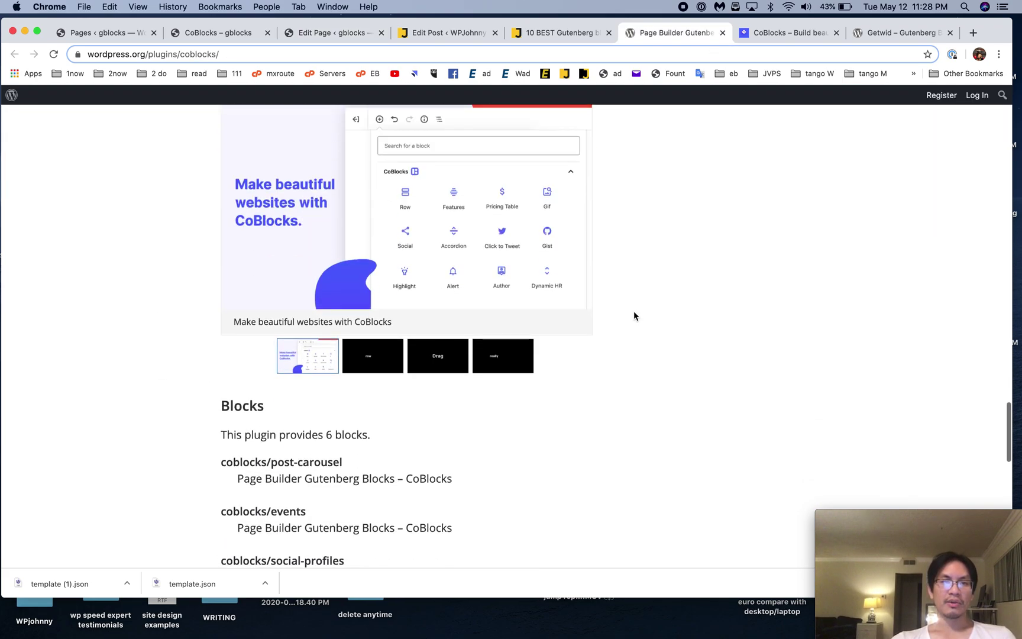
scroll(634, 314, "down", 8)
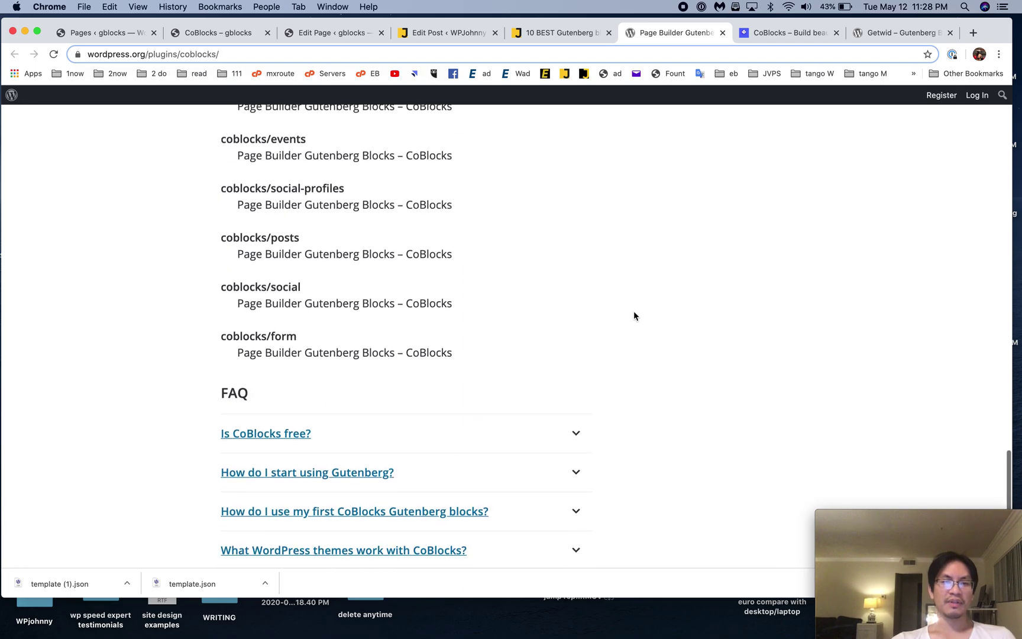
scroll(634, 312, "down", 3)
scroll(634, 312, "up", 13)
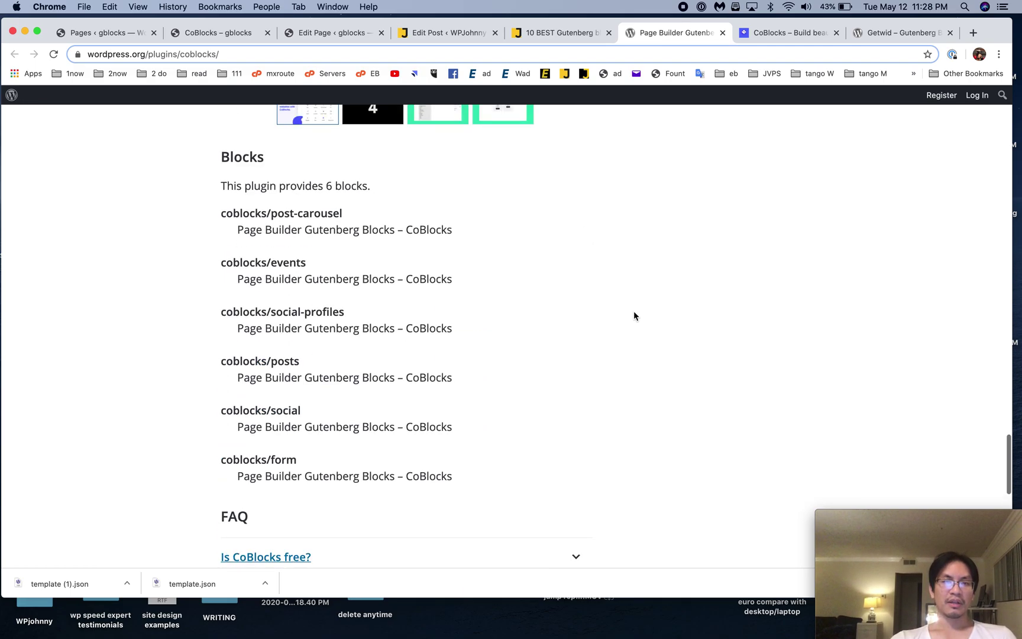
scroll(634, 315, "up", 13)
scroll(634, 315, "down", 7)
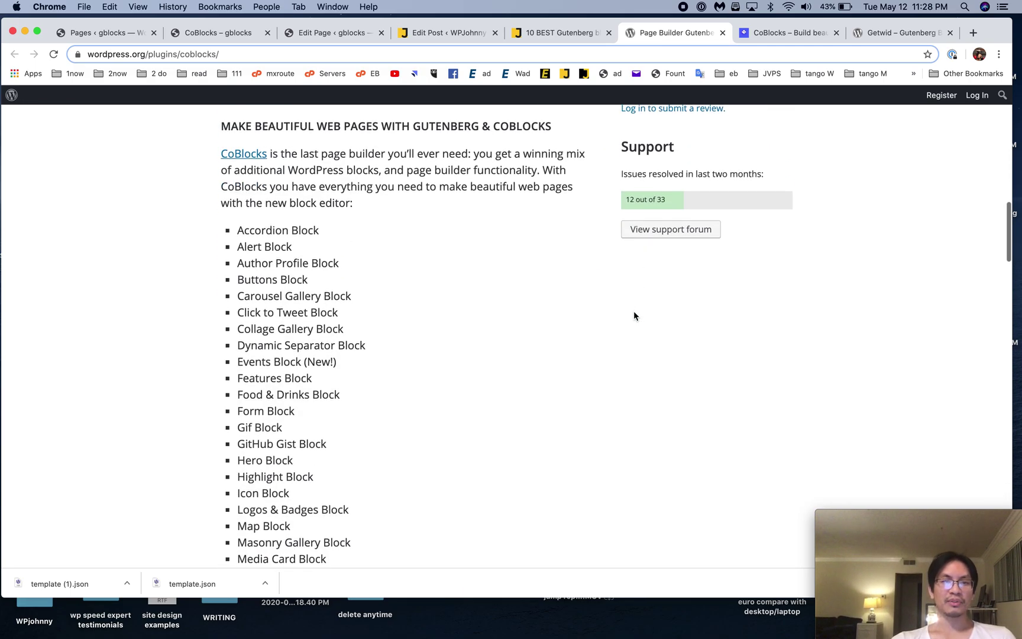
key("super+f")
type("template")
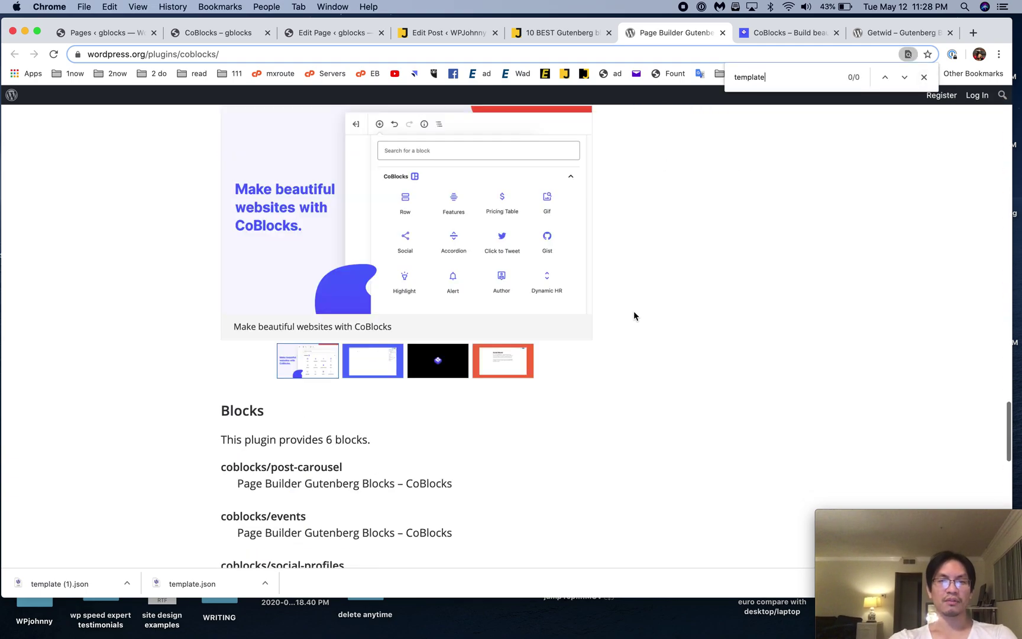
scroll(644, 327, "up", 5)
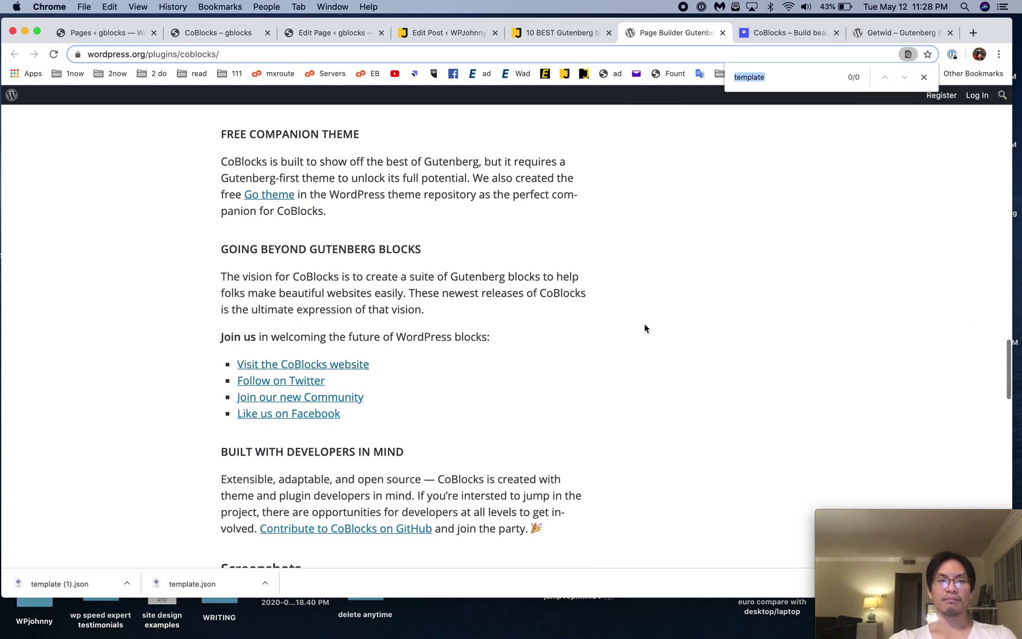
scroll(644, 327, "up", 10)
Step: Glance at the page editor and live CoBlocks page, then return to the plugin page
left_click(329, 33)
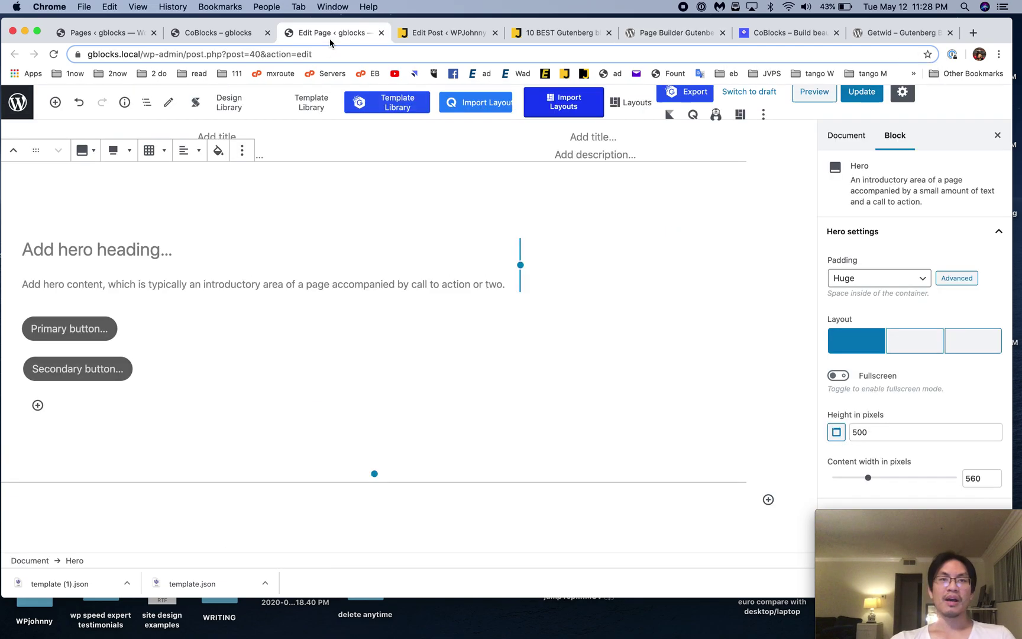
left_click(224, 33)
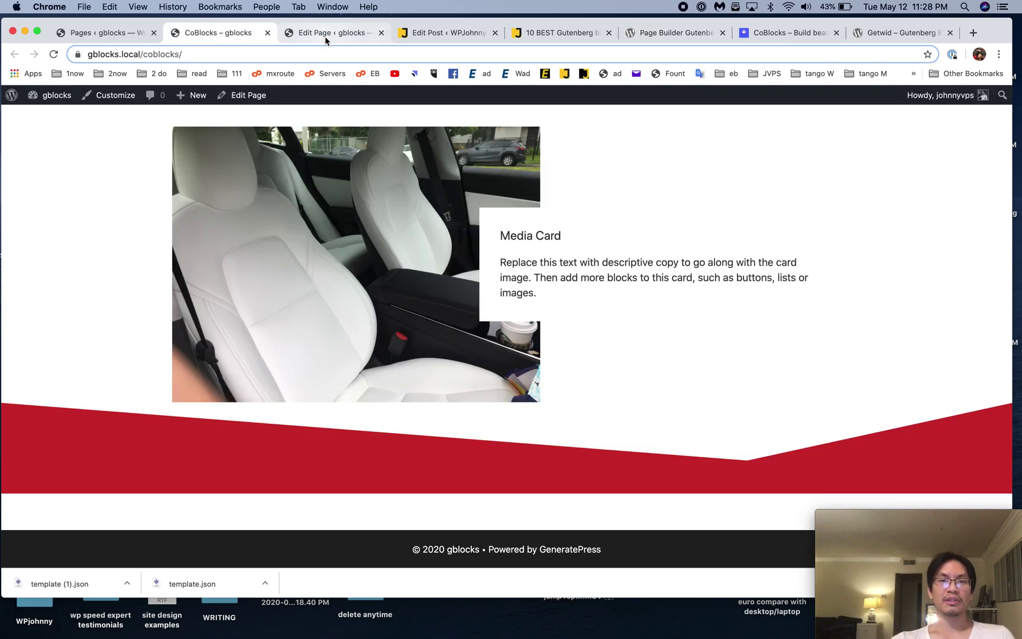
scroll(264, 239, "up", 10)
left_click(335, 36)
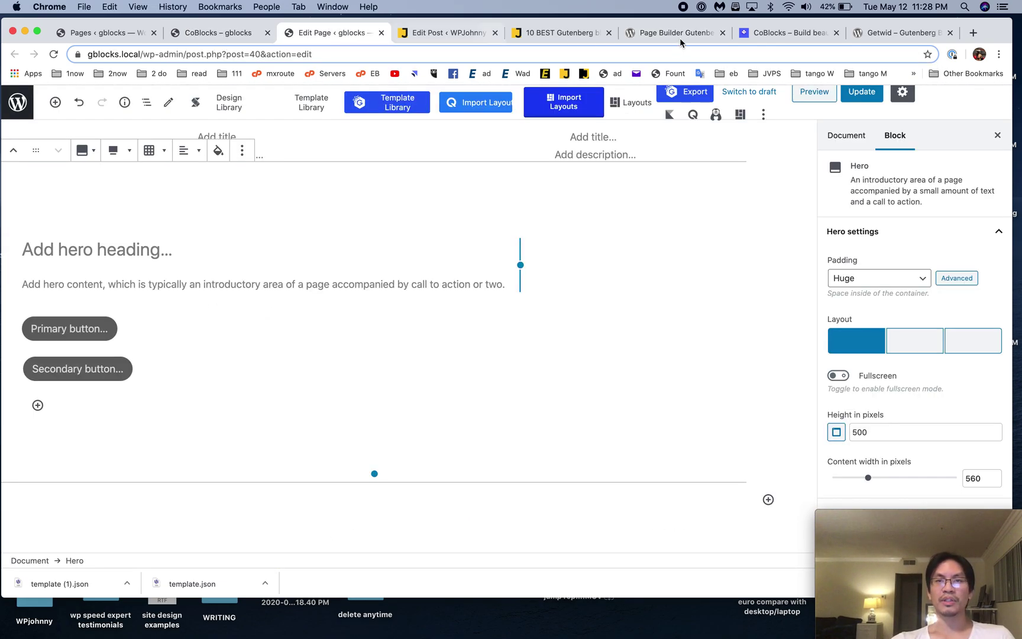
left_click(702, 35)
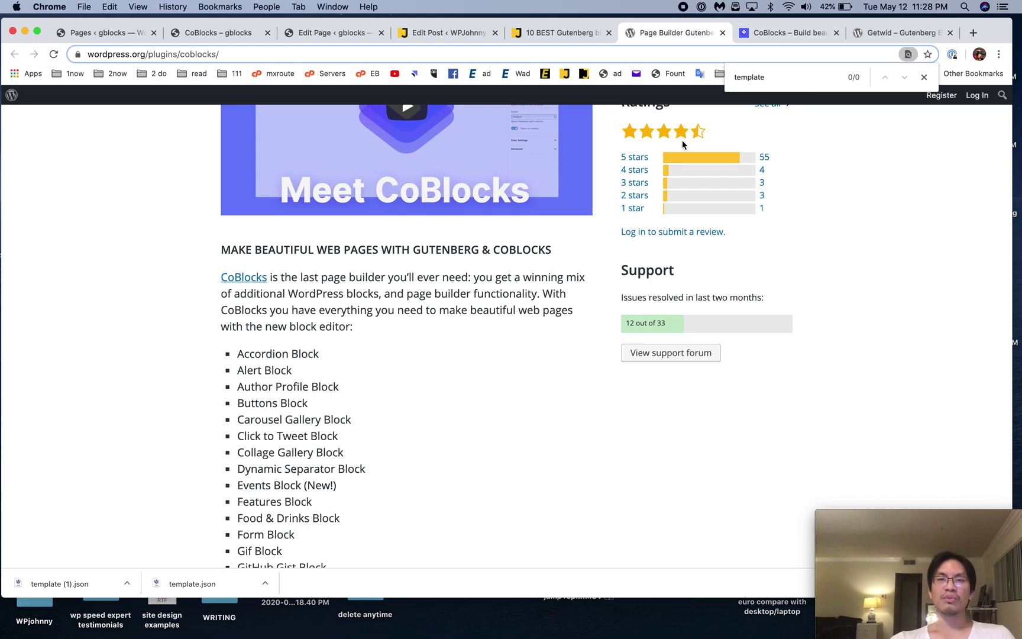
scroll(693, 113, "up", 3)
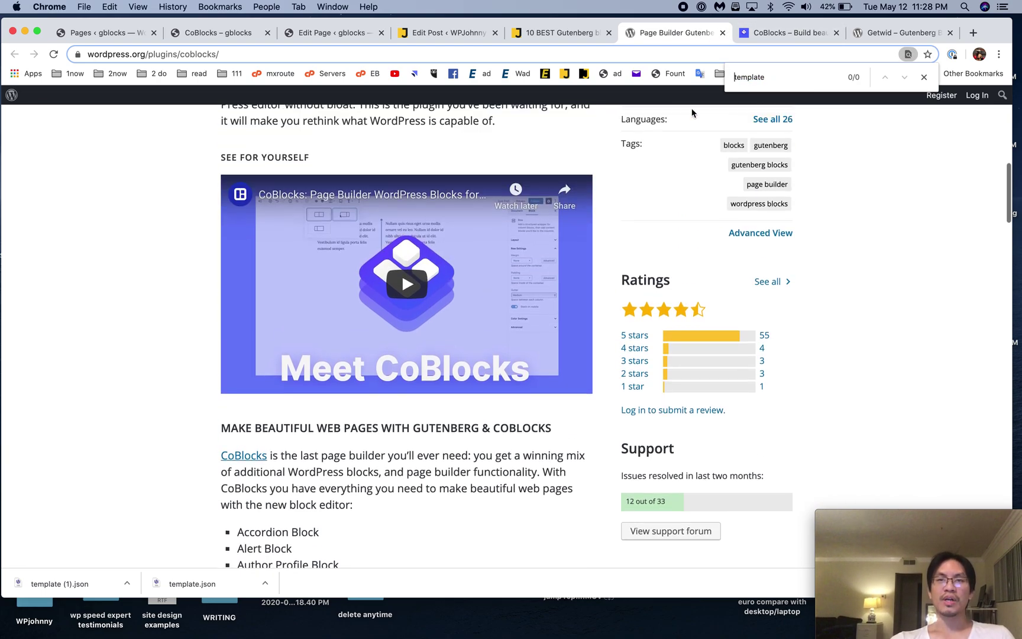
Step: Close both CoBlocks tabs and read through the Getwid plugin page
left_click(722, 35)
left_click(723, 34)
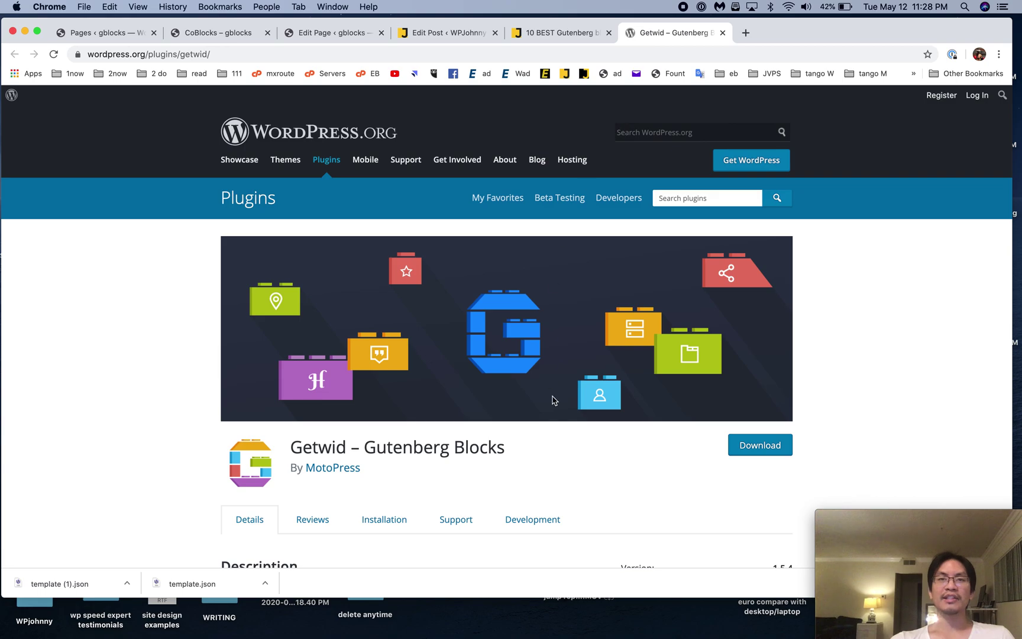
scroll(553, 401, "down", 3)
scroll(630, 395, "down", 10)
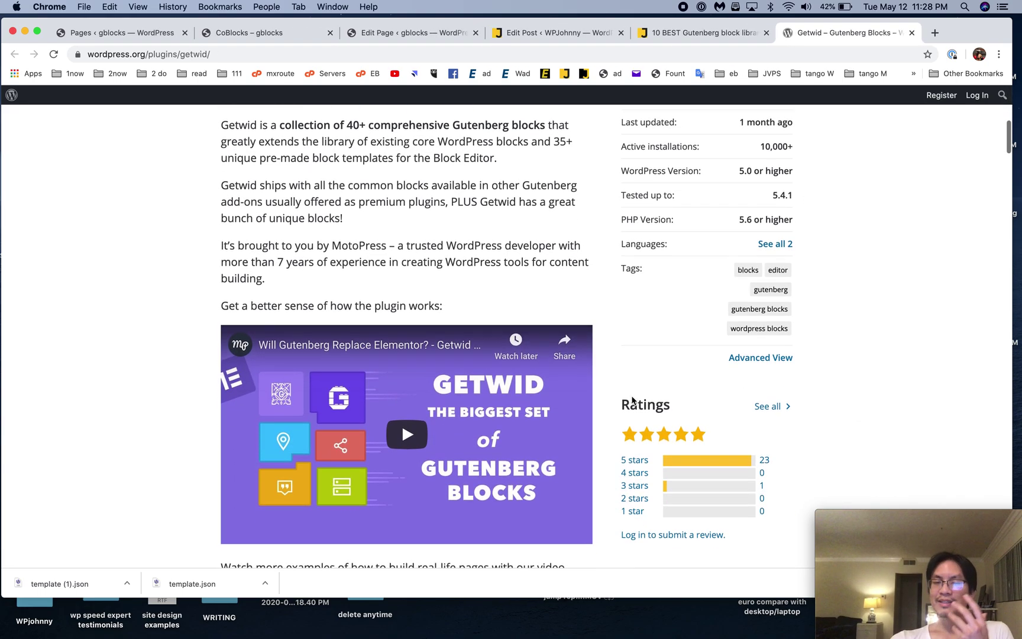
scroll(632, 401, "down", 8)
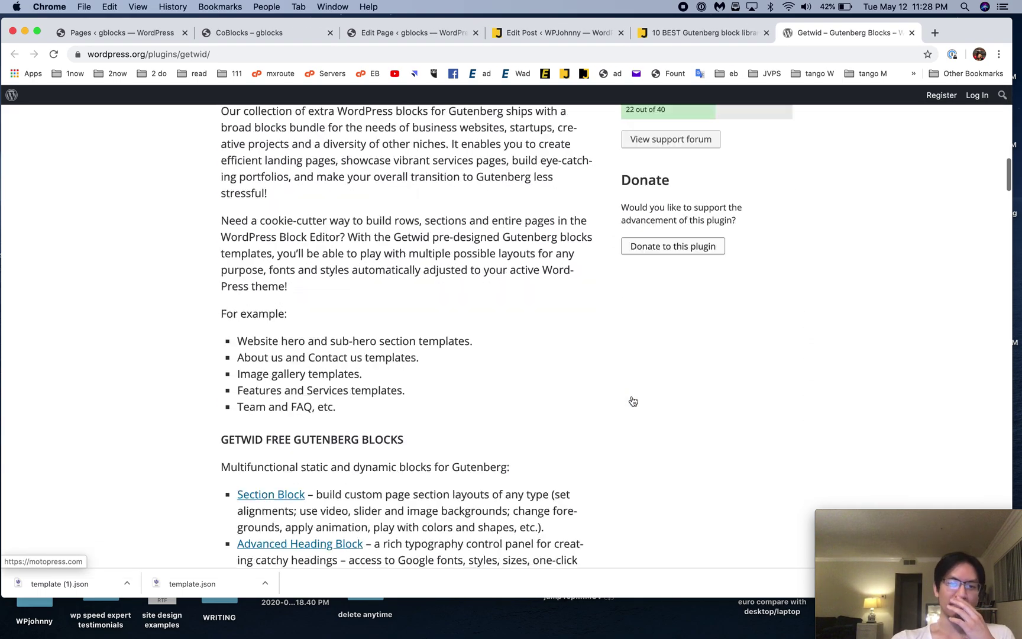
scroll(631, 401, "down", 15)
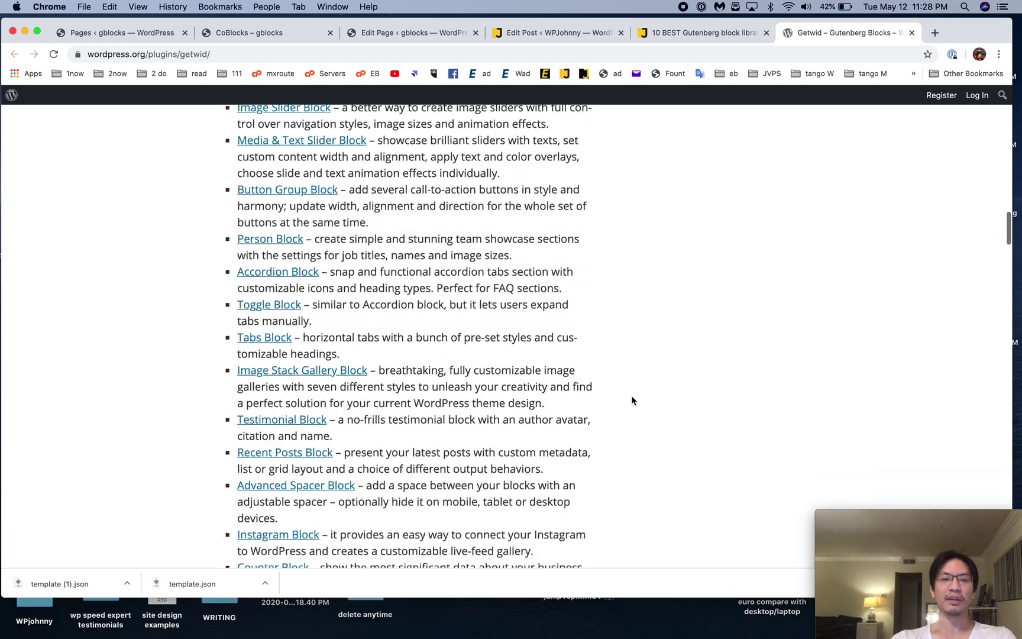
scroll(632, 401, "down", 7)
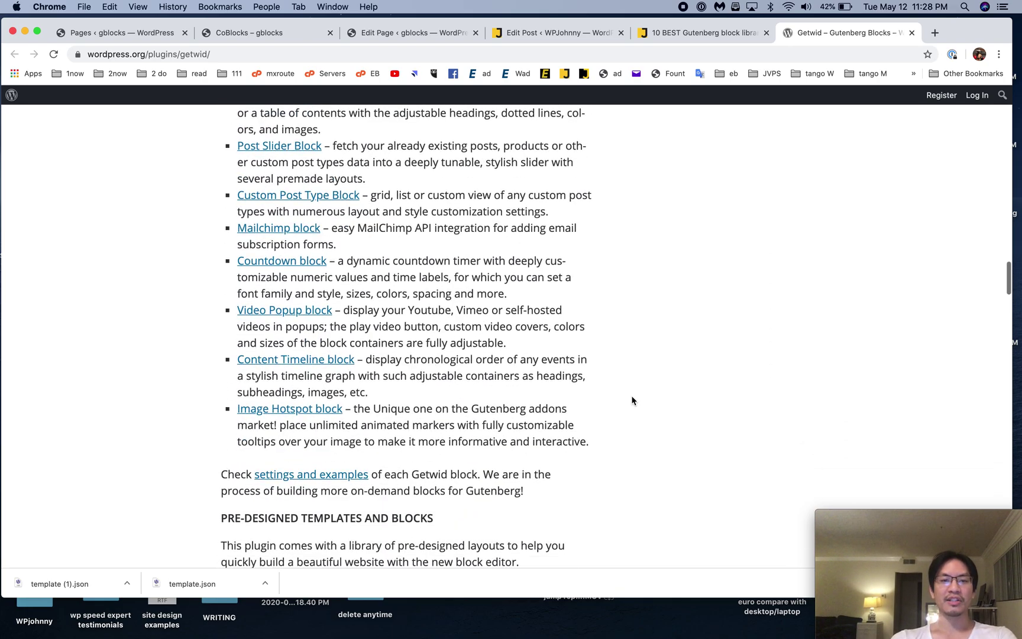
scroll(632, 400, "down", 3)
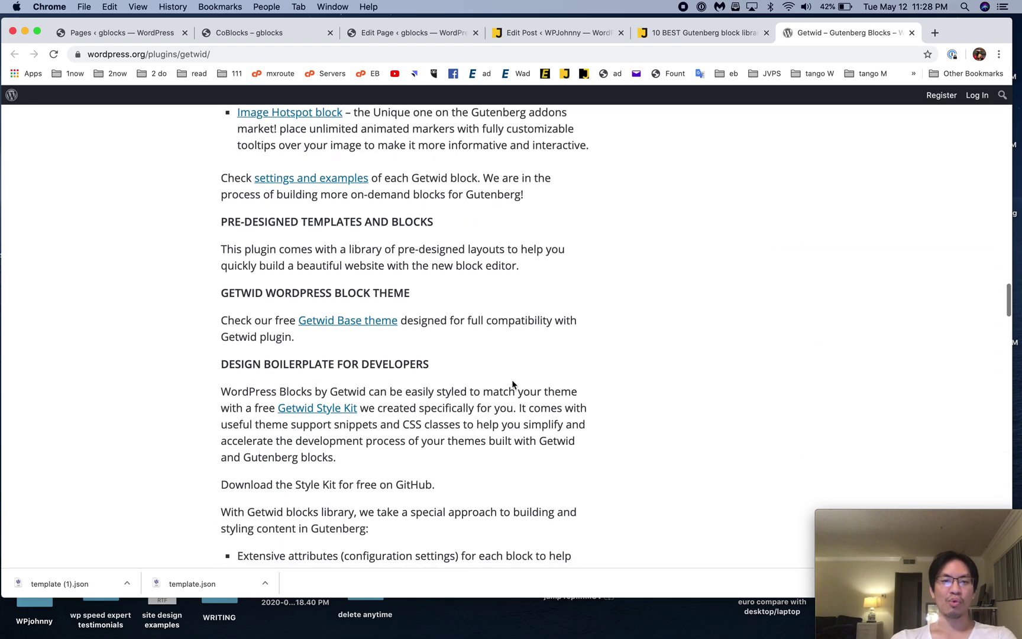
scroll(449, 358, "down", 2)
scroll(416, 348, "down", 10)
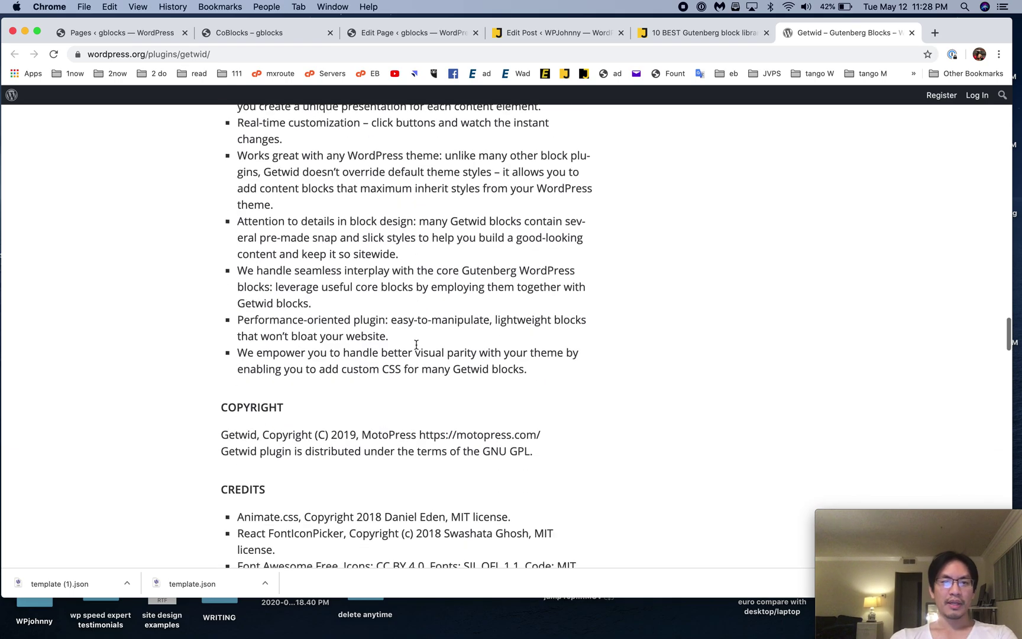
scroll(417, 349, "up", 10)
scroll(416, 349, "up", 15)
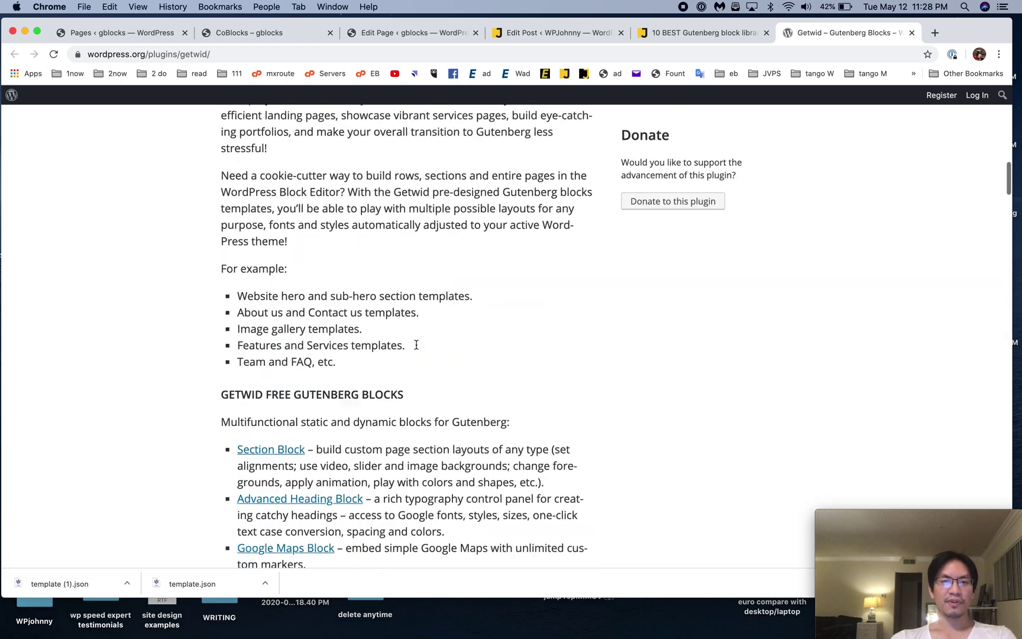
scroll(415, 344, "up", 8)
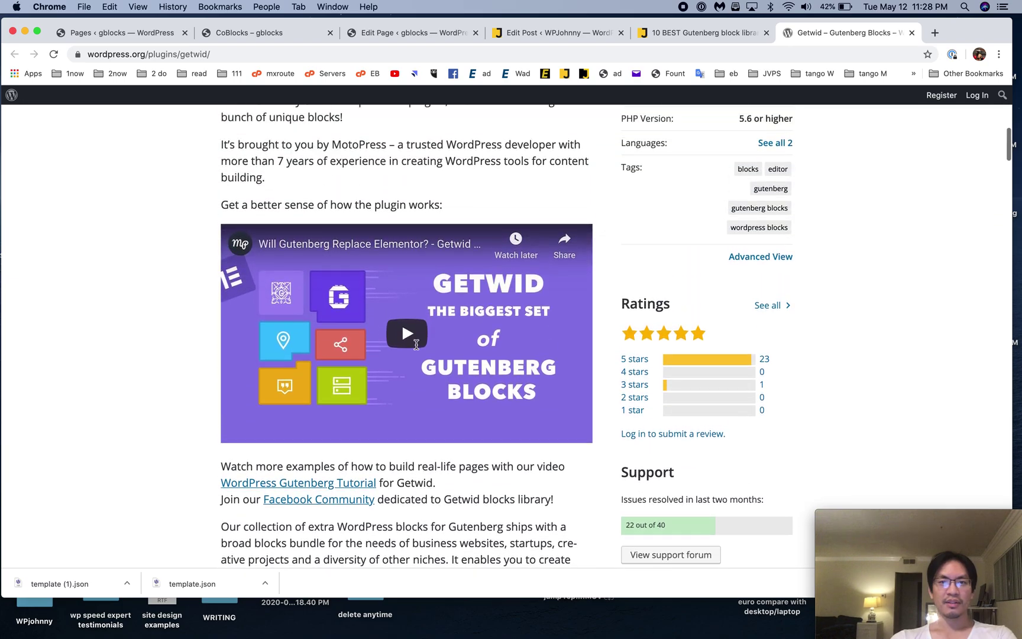
scroll(416, 344, "up", 2)
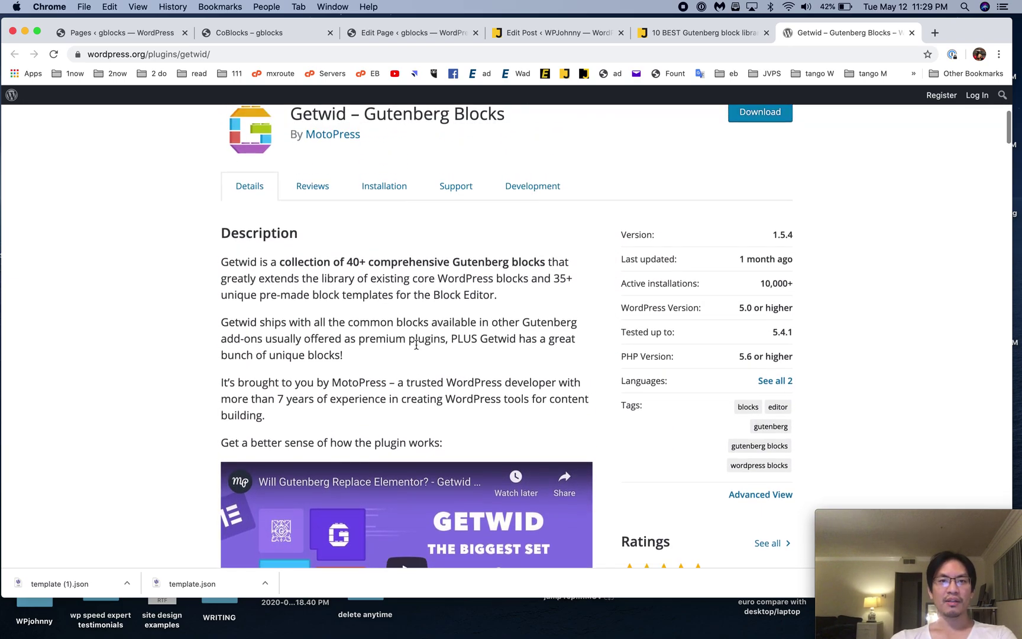
scroll(415, 344, "down", 10)
scroll(416, 344, "down", 15)
Step: Search the Getwid page for 'demo' and briefly view the Getwid Base theme page
key("super+f")
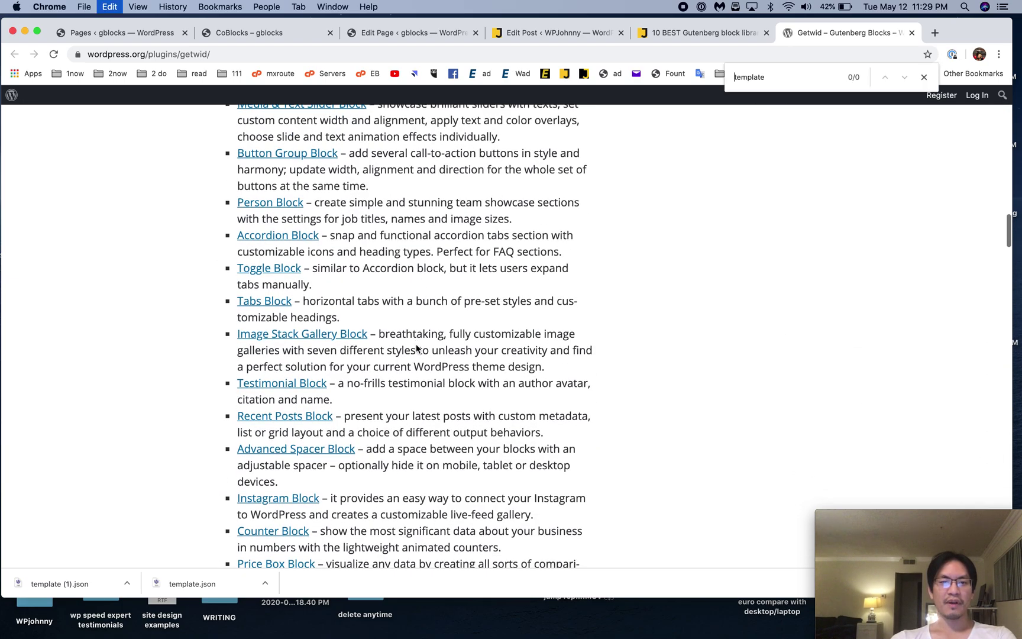
type("dem")
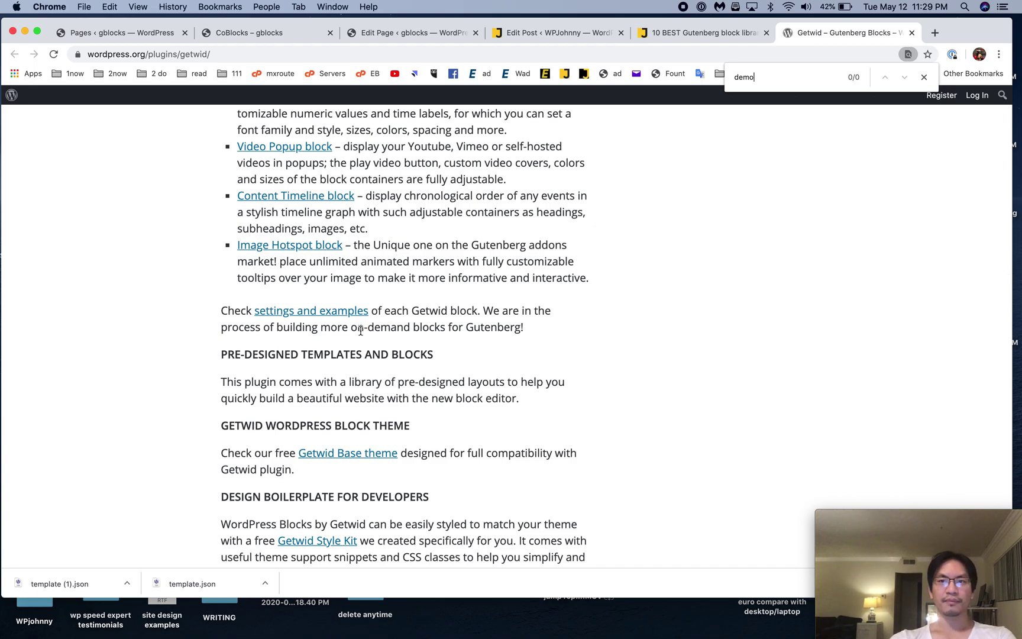
type("o")
scroll(361, 376, "down", 4)
left_click(368, 350)
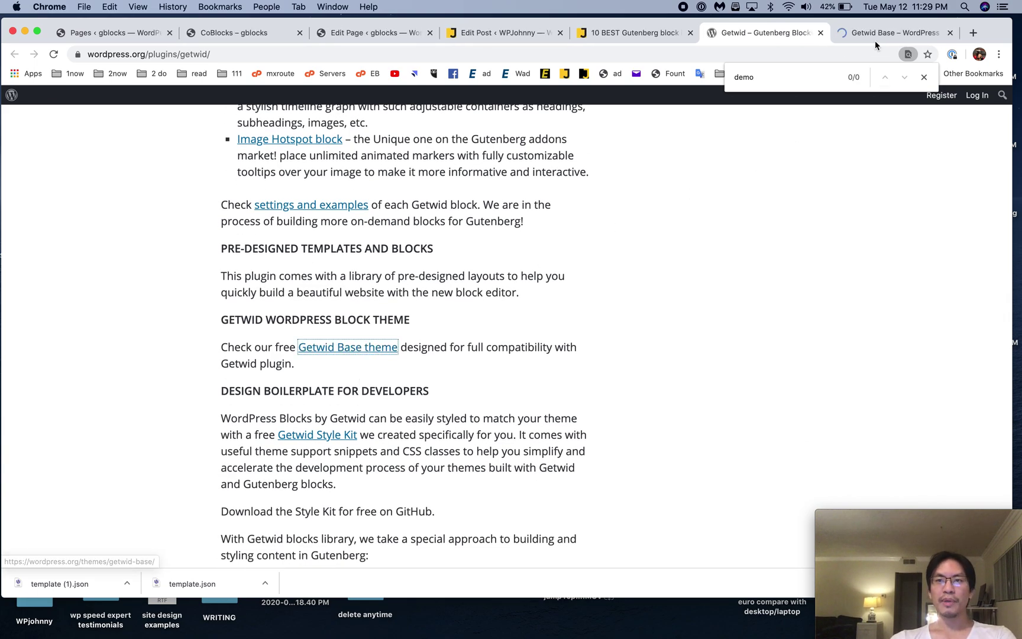
scroll(599, 508, "down", 7)
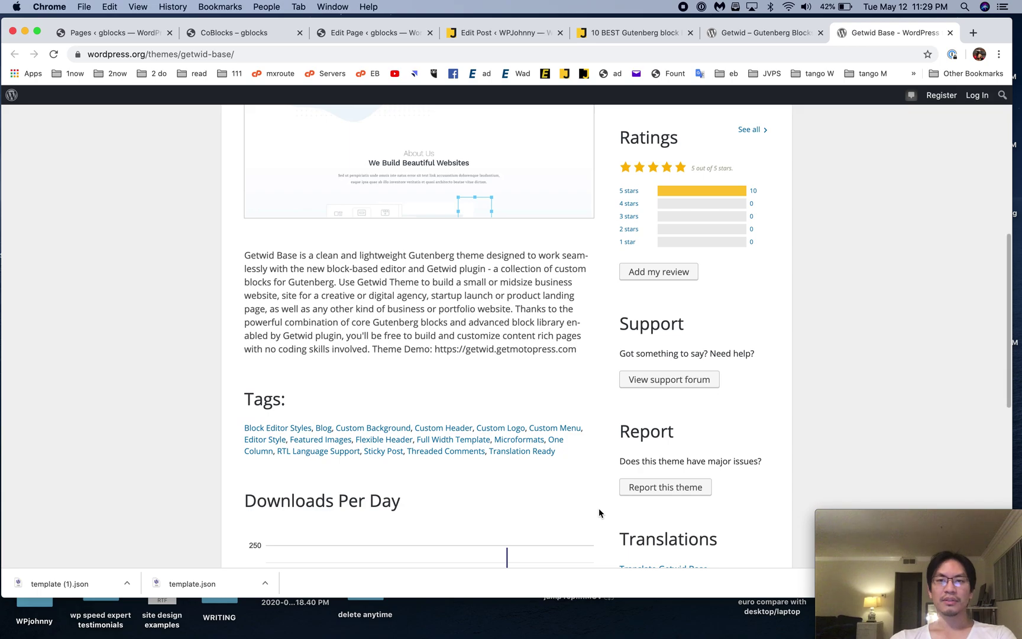
key("super+w")
Step: Close the CoBlocks site page and open the Getwid page from the Pages list
left_click(249, 36)
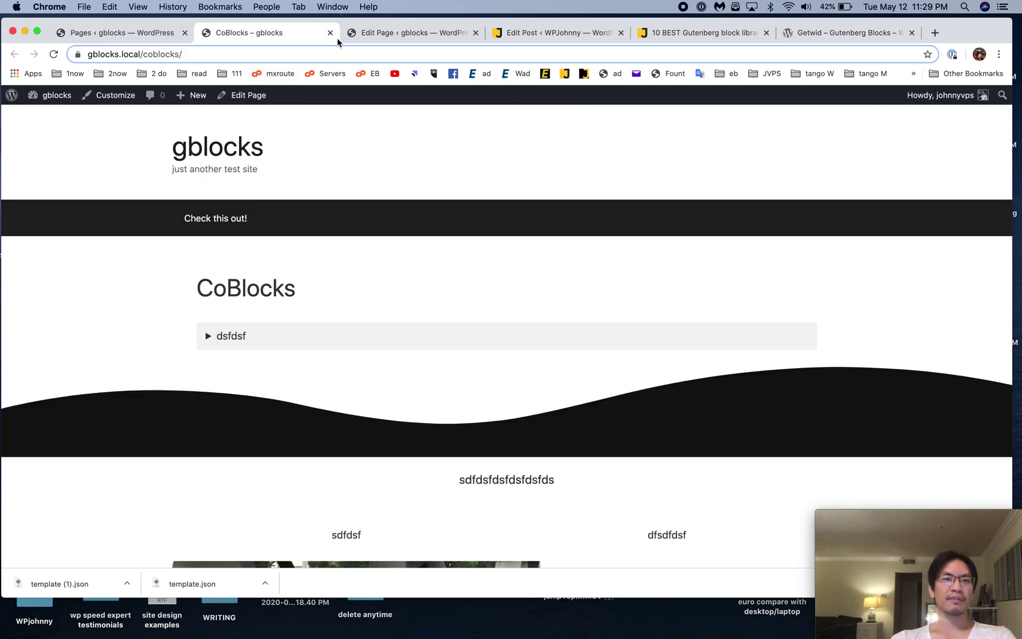
left_click(330, 32)
left_click(136, 33)
scroll(298, 389, "down", 7)
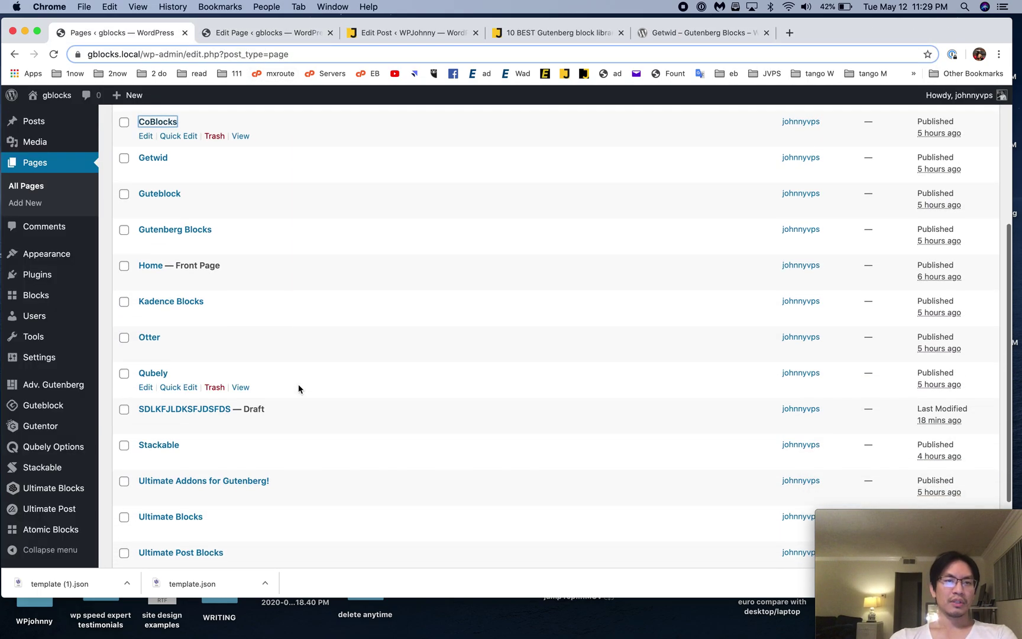
left_click(239, 162, "super")
left_click(153, 148, "super")
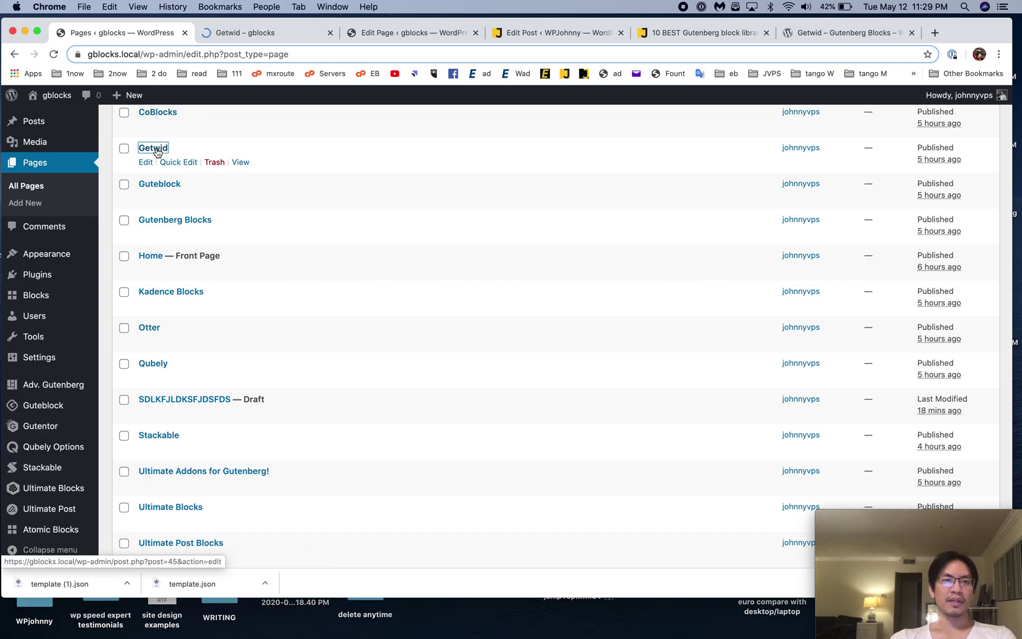
left_click(262, 35)
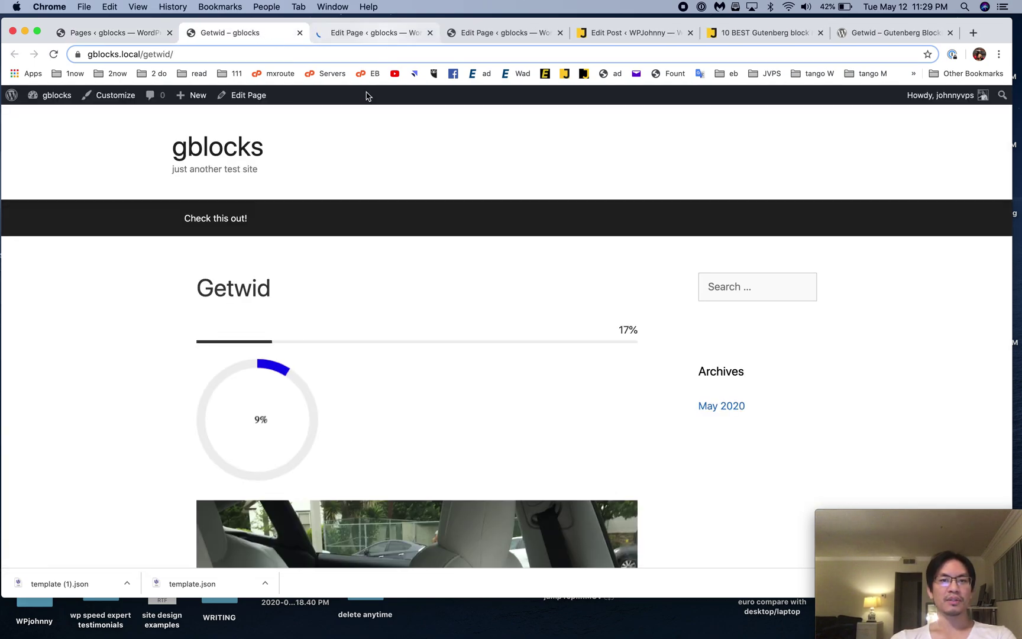
Step: Scroll the Getwid front end, advancing the image slider twice, to review counters and sections
scroll(319, 343, "down", 8)
scroll(319, 345, "down", 9)
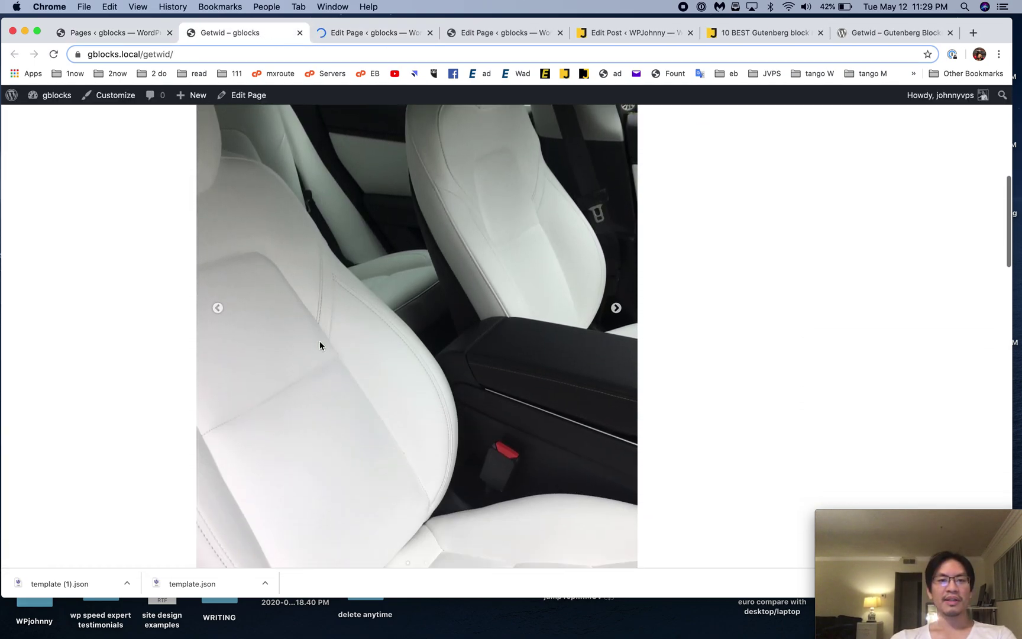
left_click(615, 219)
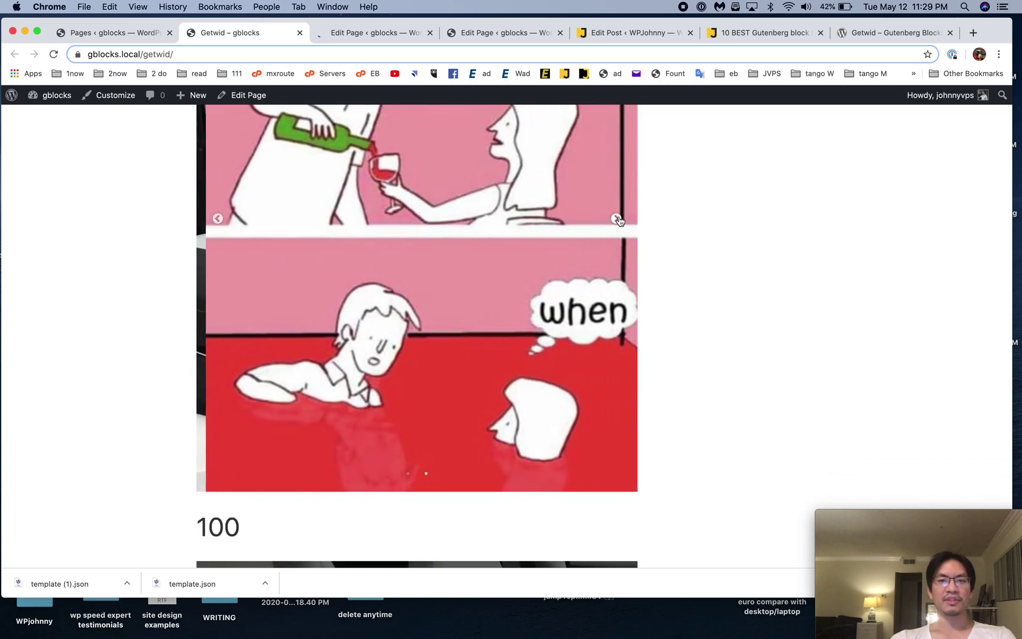
left_click(619, 220)
scroll(563, 417, "down", 14)
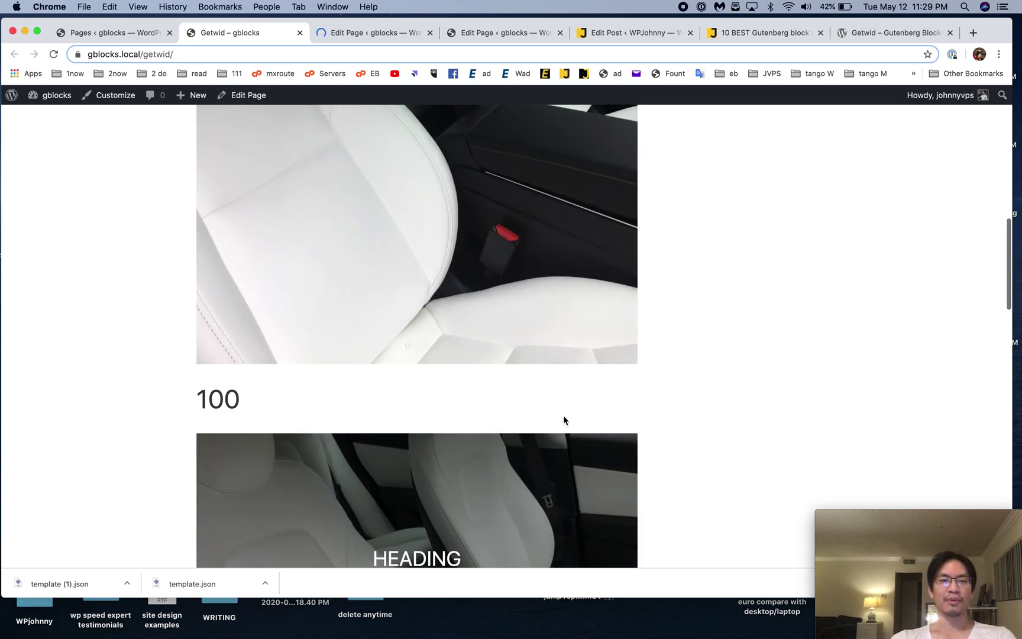
scroll(564, 420, "up", 7)
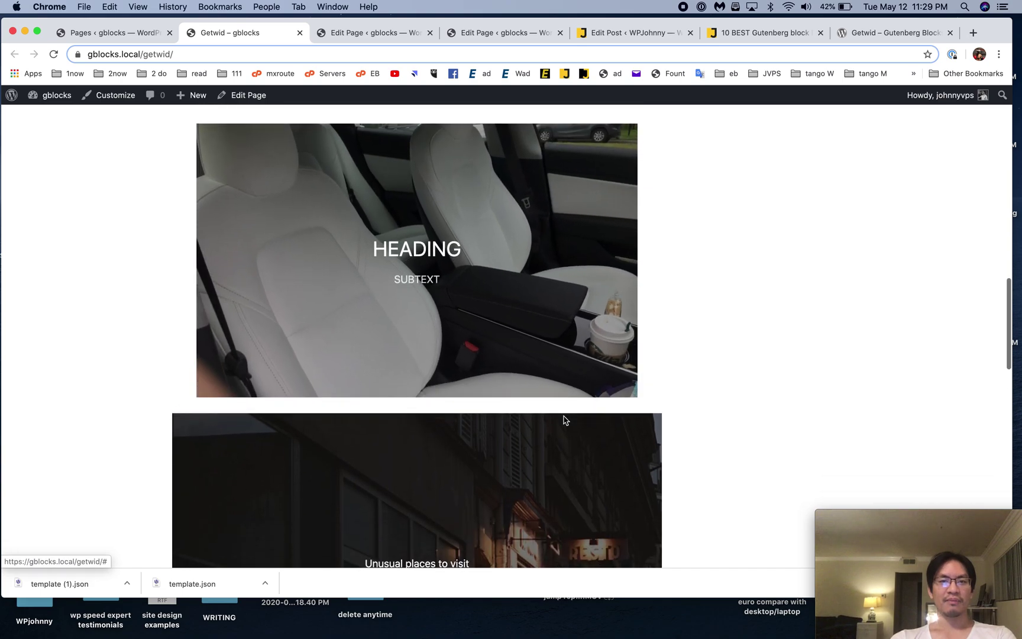
scroll(563, 420, "down", 5)
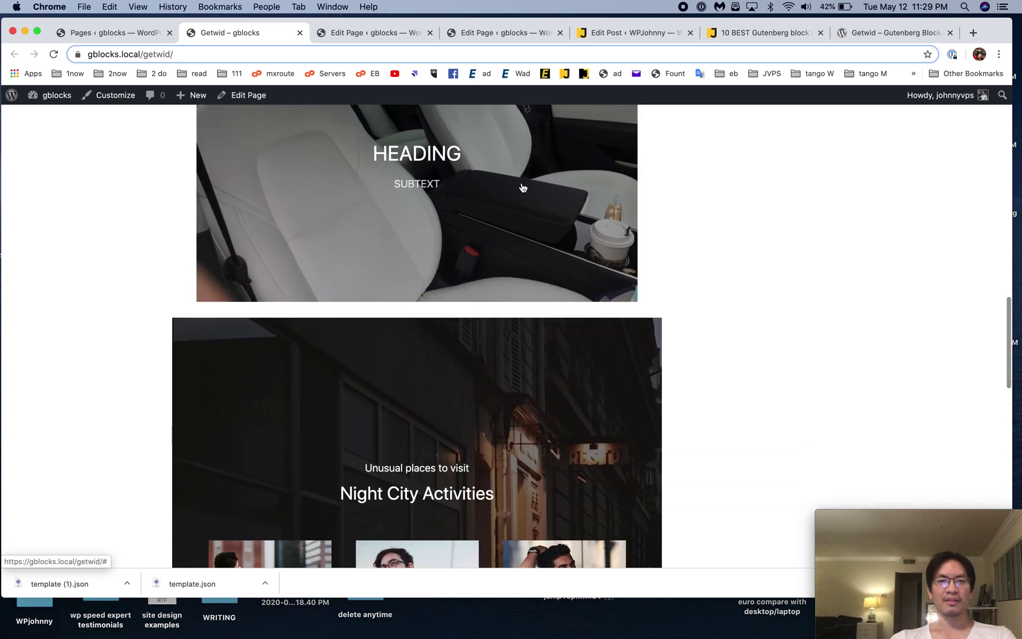
scroll(503, 442, "down", 9)
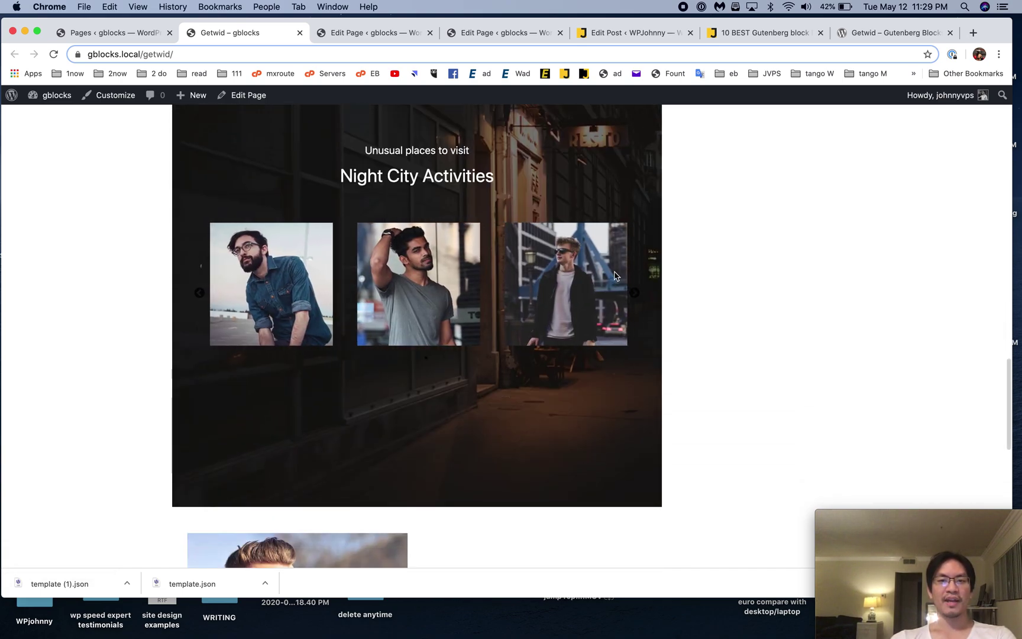
scroll(497, 465, "down", 10)
scroll(451, 461, "down", 5)
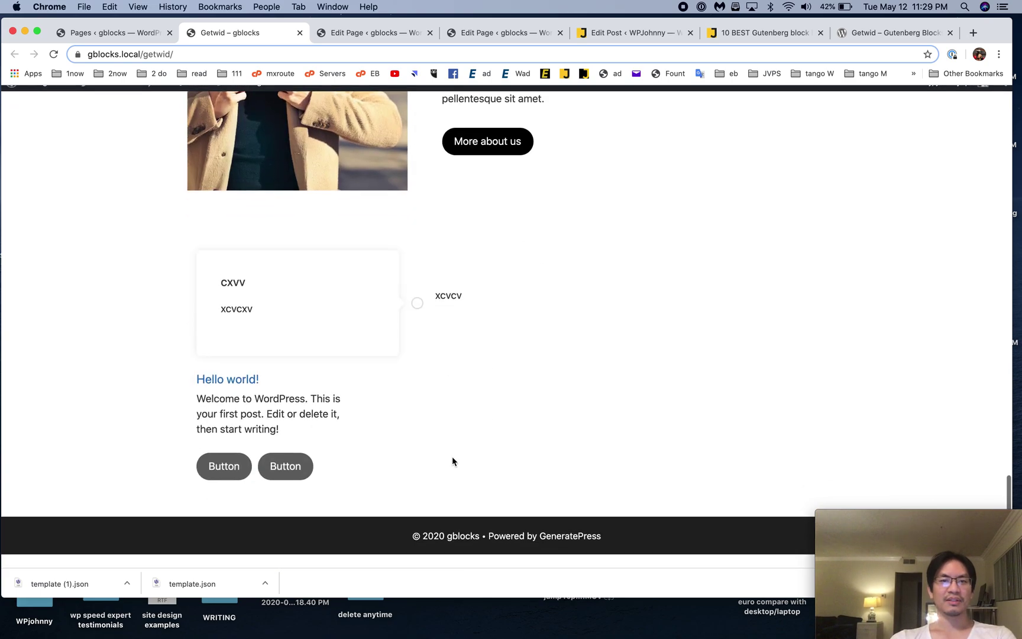
scroll(452, 461, "up", 3)
Step: Return to the Getwid page editor and scroll through its blocks
left_click(361, 34)
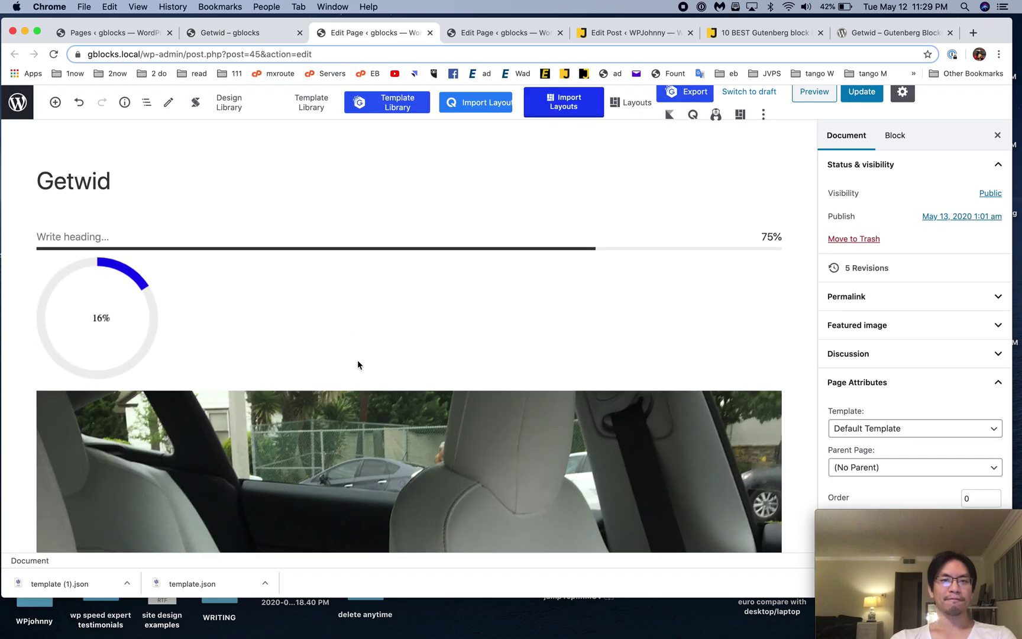
scroll(392, 383, "down", 15)
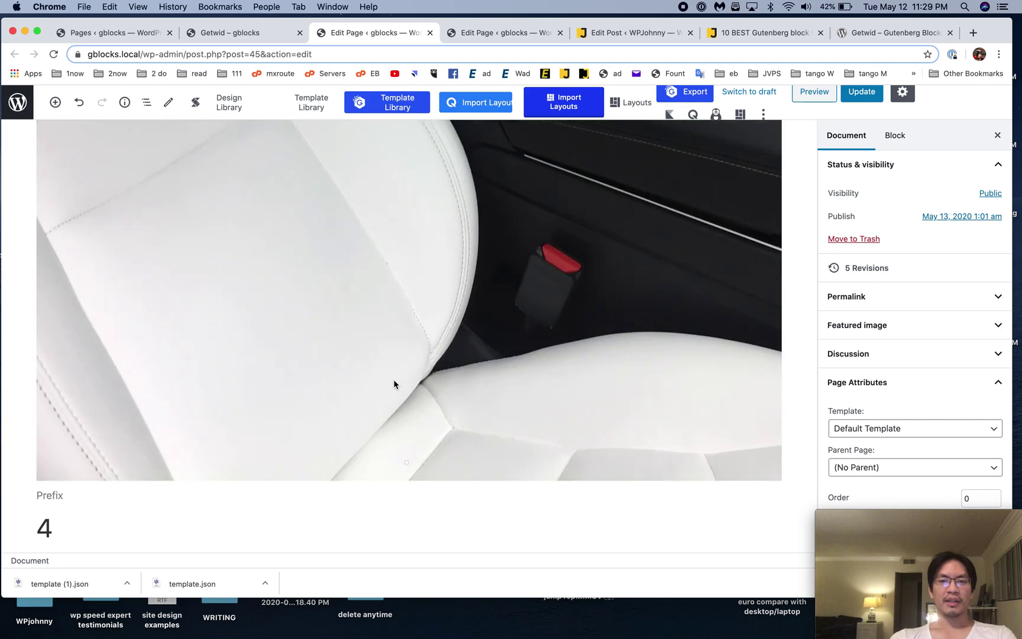
scroll(690, 392, "down", 15)
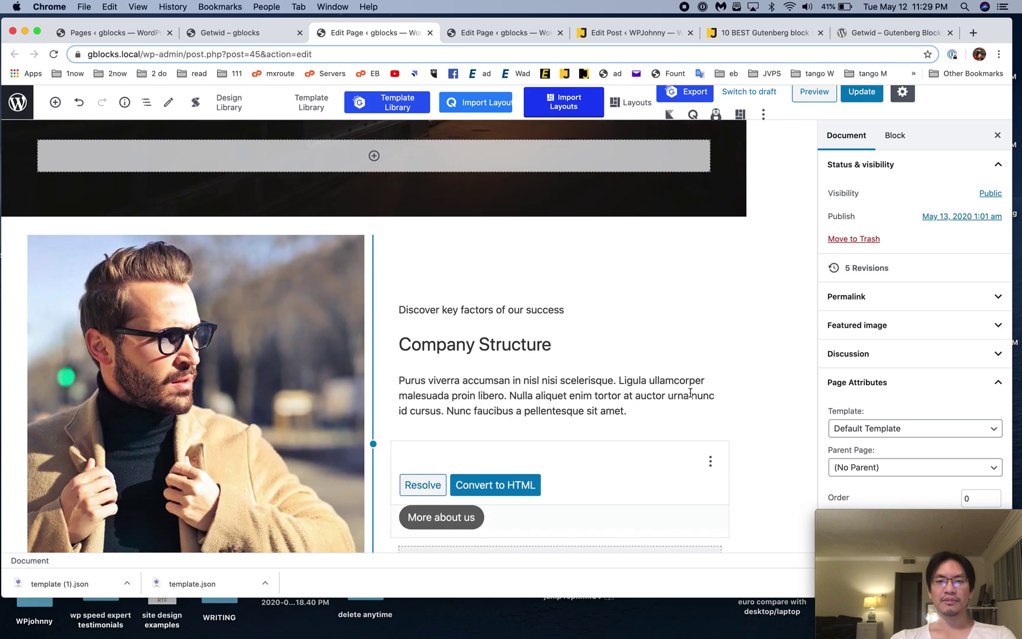
scroll(690, 393, "down", 10)
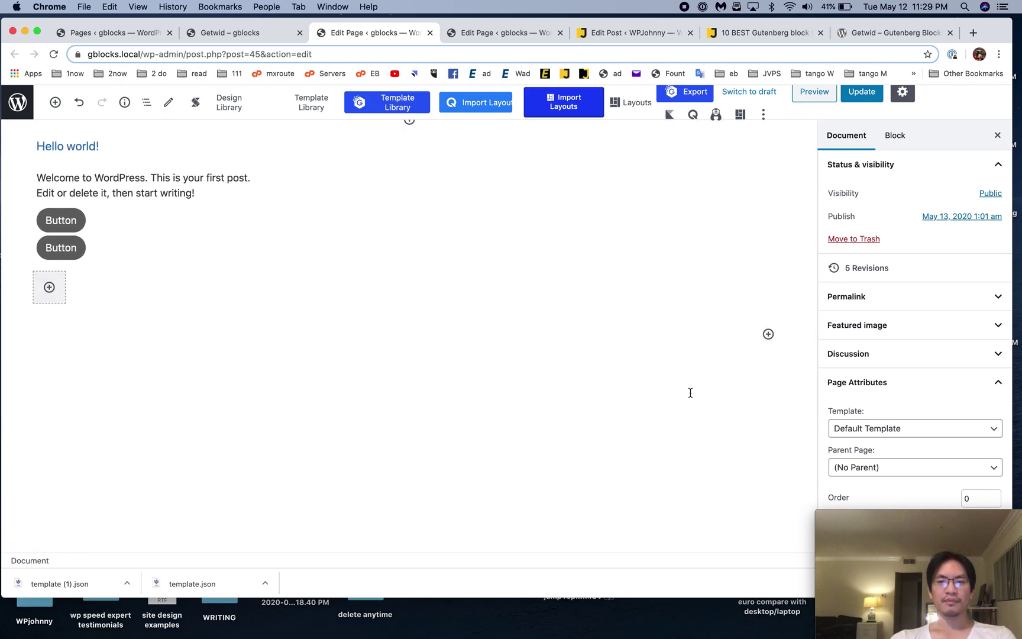
Step: Browse every category in the block inserter, then bring up the review article
left_click(768, 334)
scroll(654, 262, "down", 10)
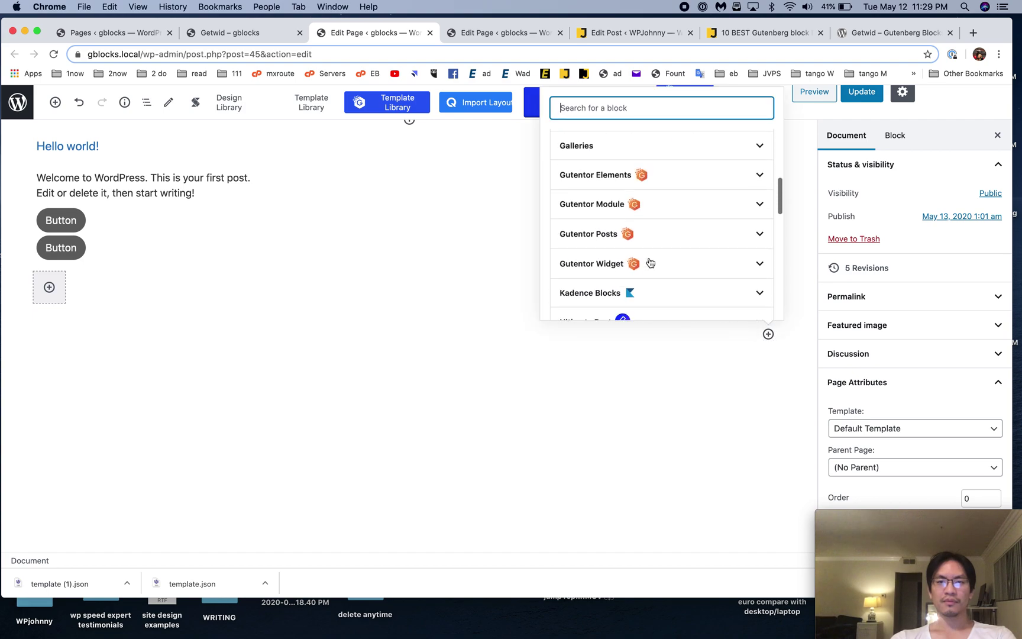
scroll(651, 263, "up", 2)
scroll(650, 262, "down", 6)
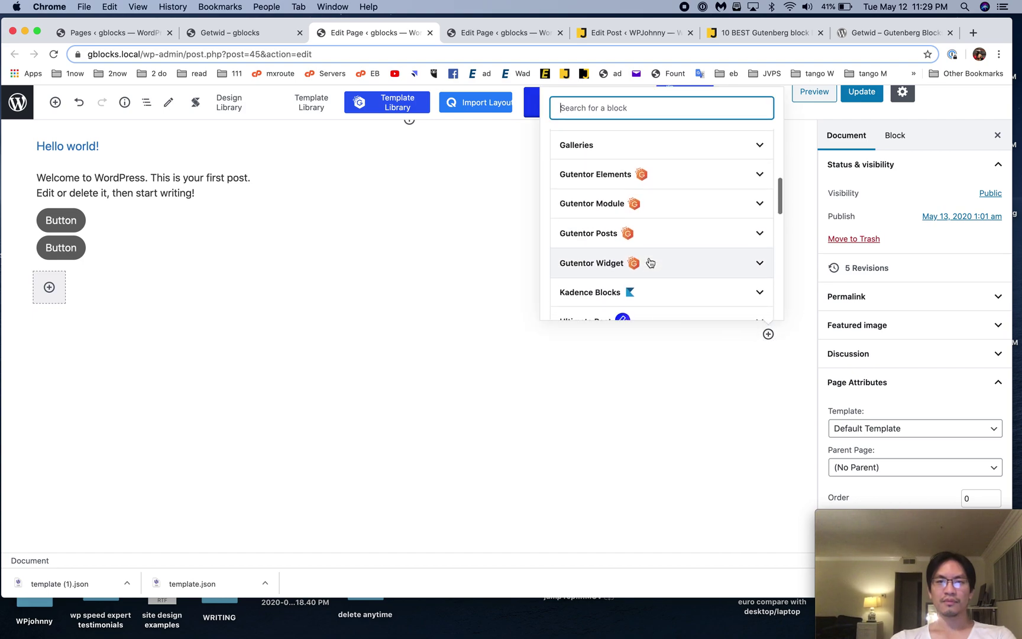
scroll(650, 262, "down", 8)
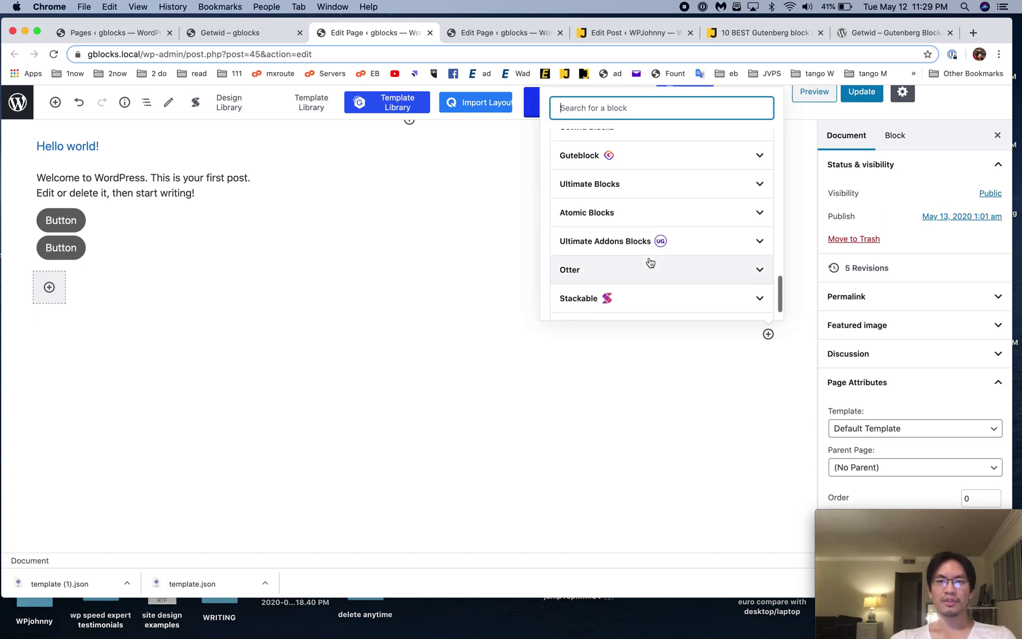
scroll(650, 263, "up", 8)
scroll(650, 262, "up", 8)
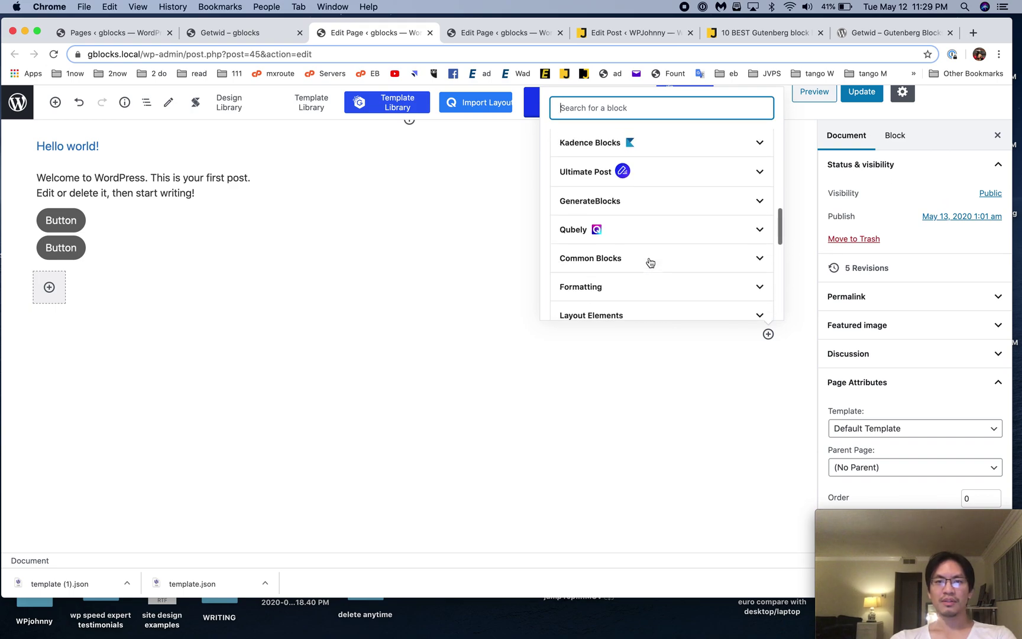
scroll(650, 263, "up", 6)
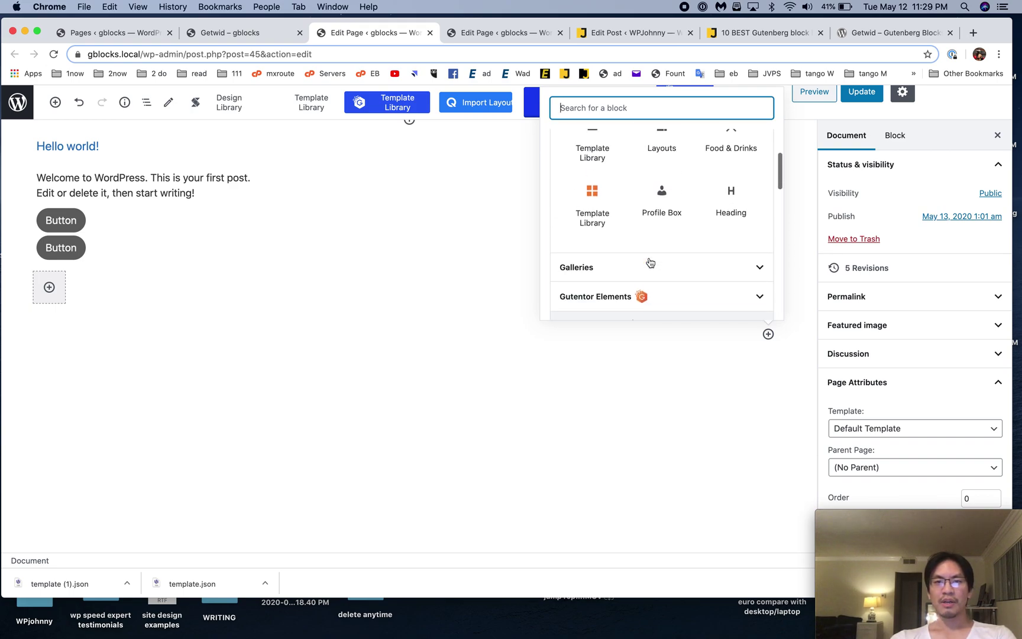
left_click(764, 32)
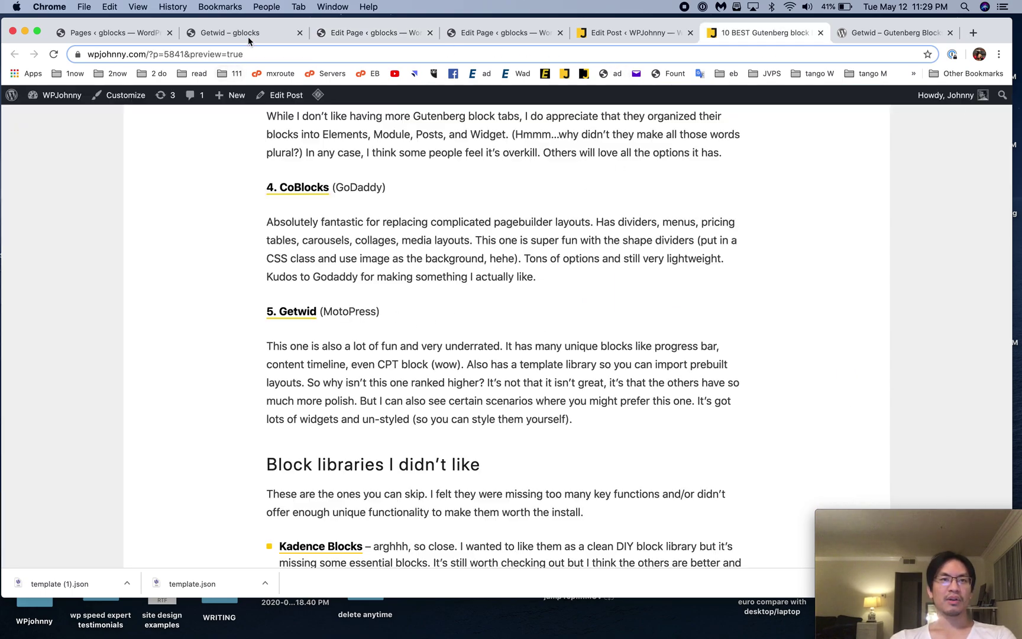
Step: Back in the Hero page editor, open the inserter and peek at the Galleries category
left_click(506, 36)
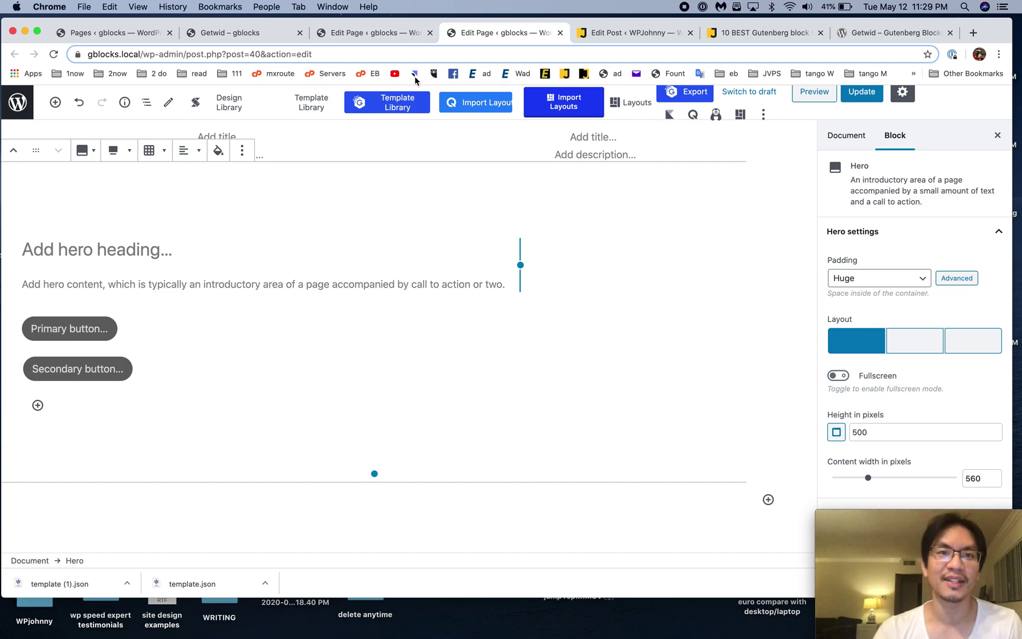
left_click(768, 500)
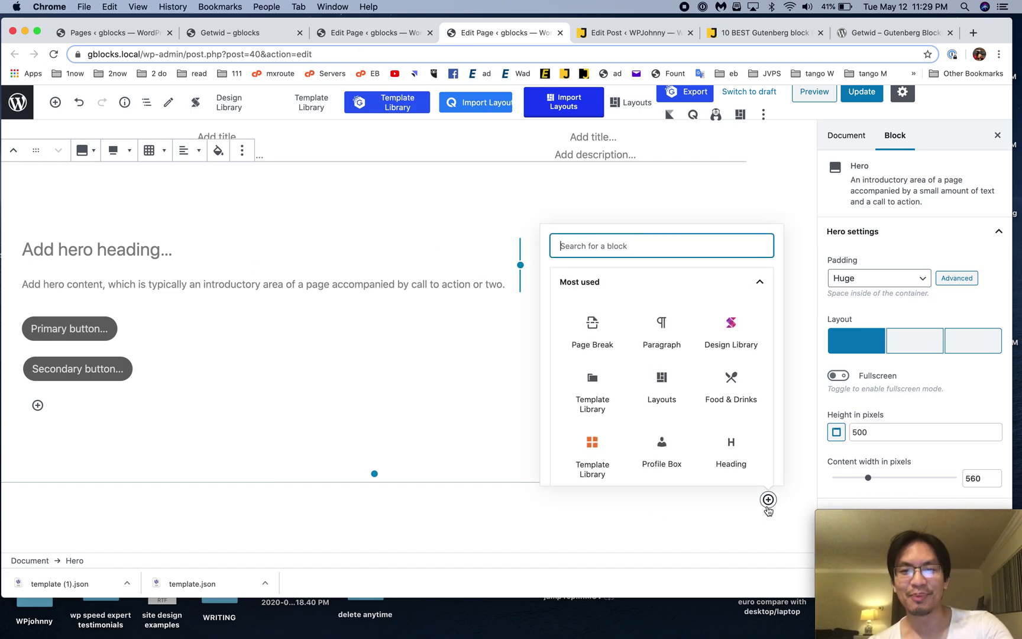
scroll(714, 420, "down", 3)
scroll(714, 420, "down", 3)
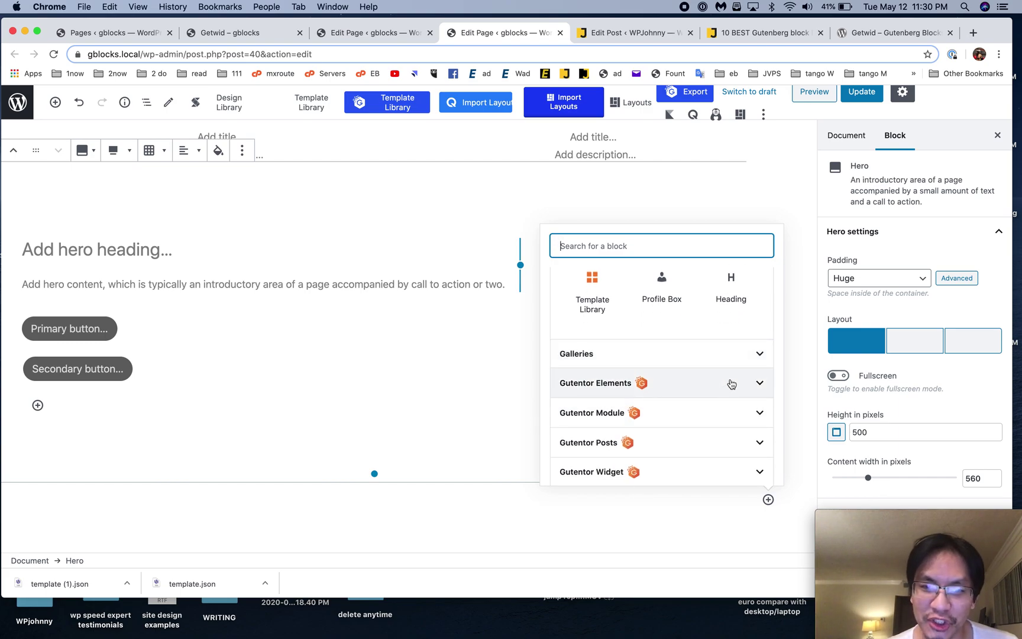
left_click(750, 356)
left_click(763, 285)
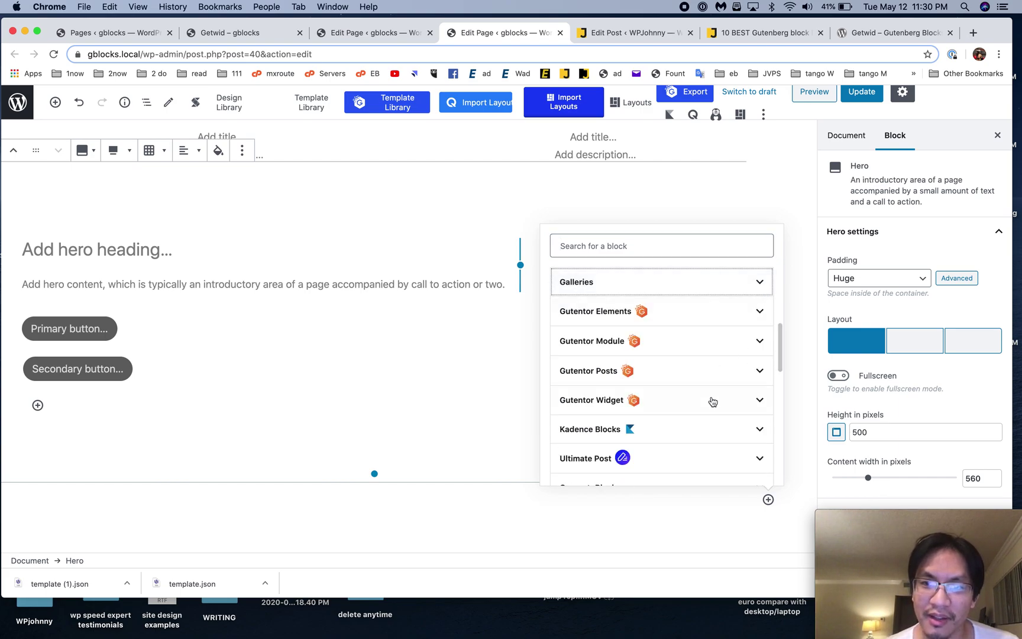
Step: Expand Getwid Blocks to list Template Library, Section, Tabs, Countdown and more
scroll(713, 402, "down", 2)
scroll(713, 402, "down", 5)
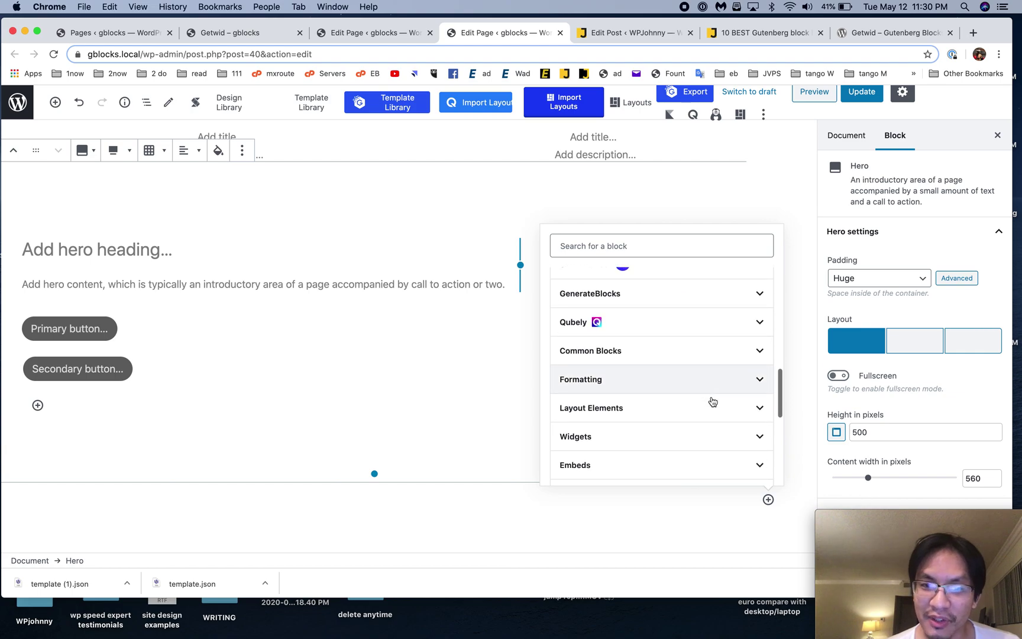
scroll(712, 402, "down", 4)
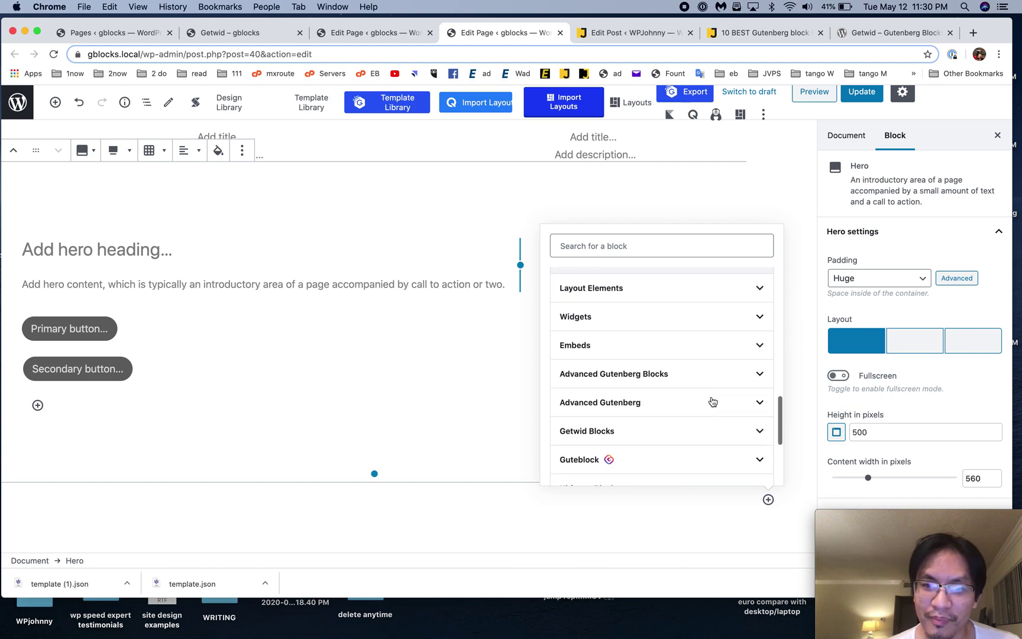
left_click(716, 411)
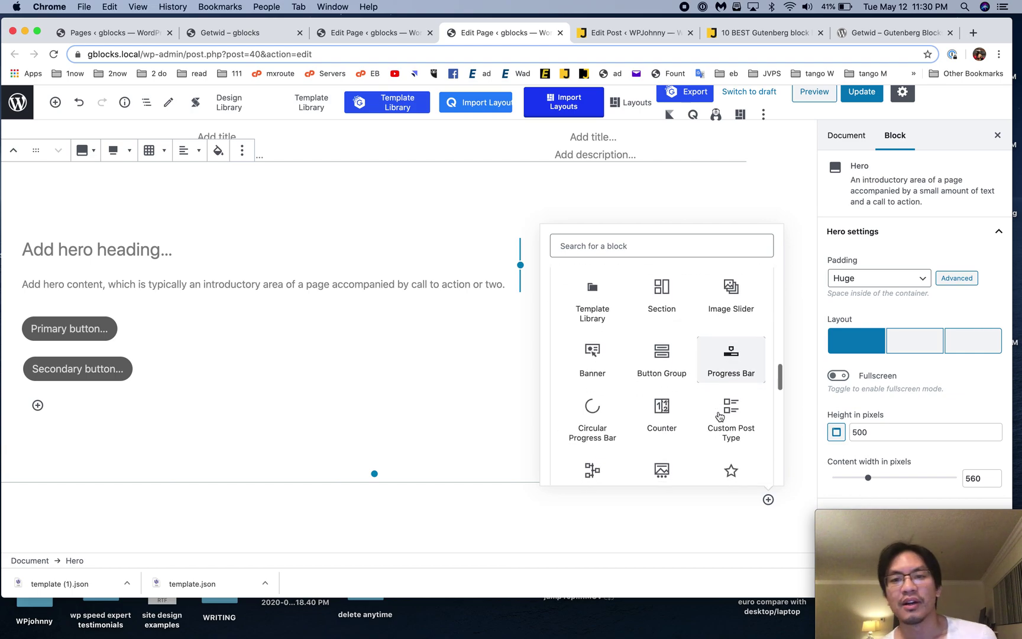
scroll(719, 416, "up", 1)
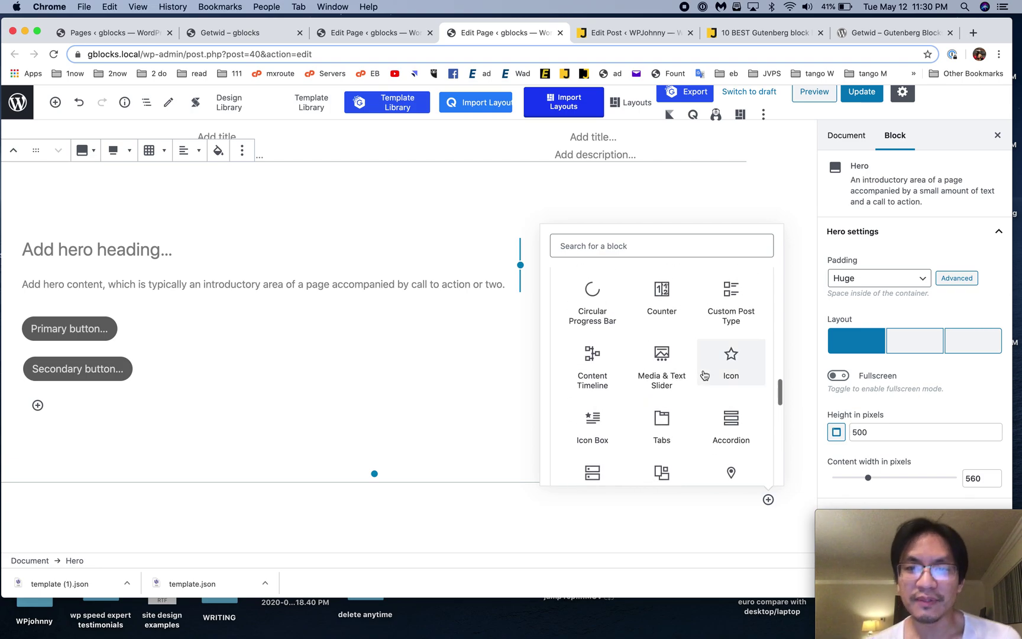
scroll(703, 375, "up", 2)
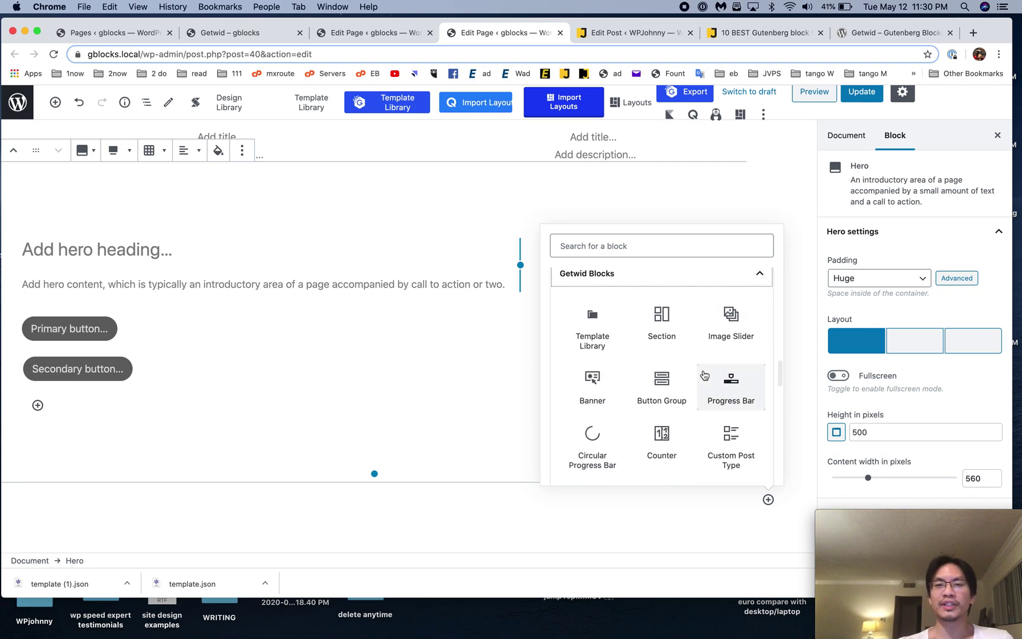
scroll(704, 374, "down", 1)
scroll(593, 354, "up", 5)
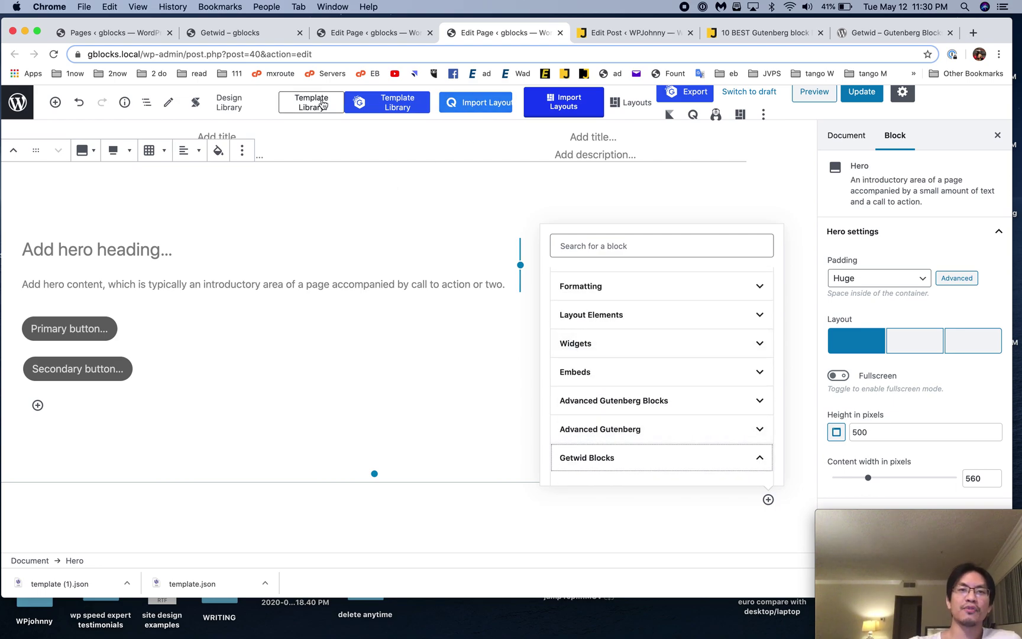
Step: Insert a Template Library block and browse templates on pages 1 and 2
left_click(303, 105)
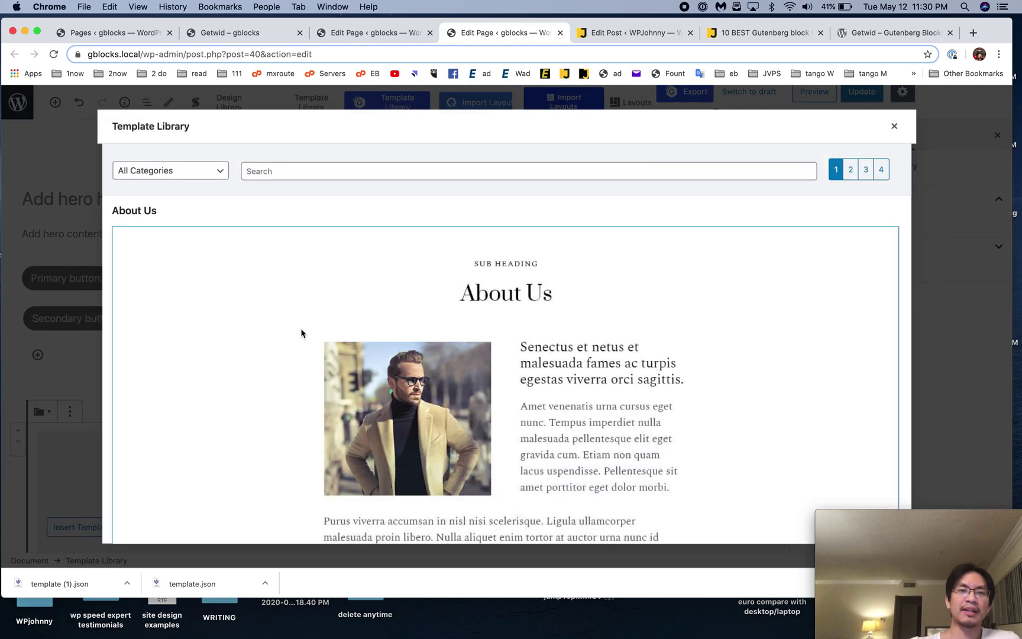
scroll(436, 337, "down", 20)
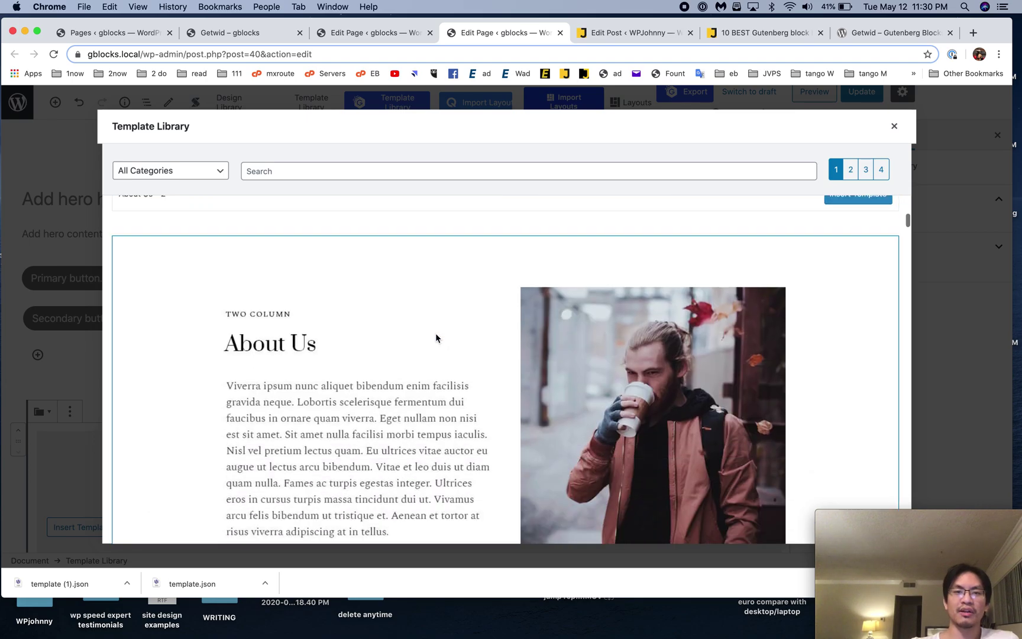
scroll(436, 338, "down", 10)
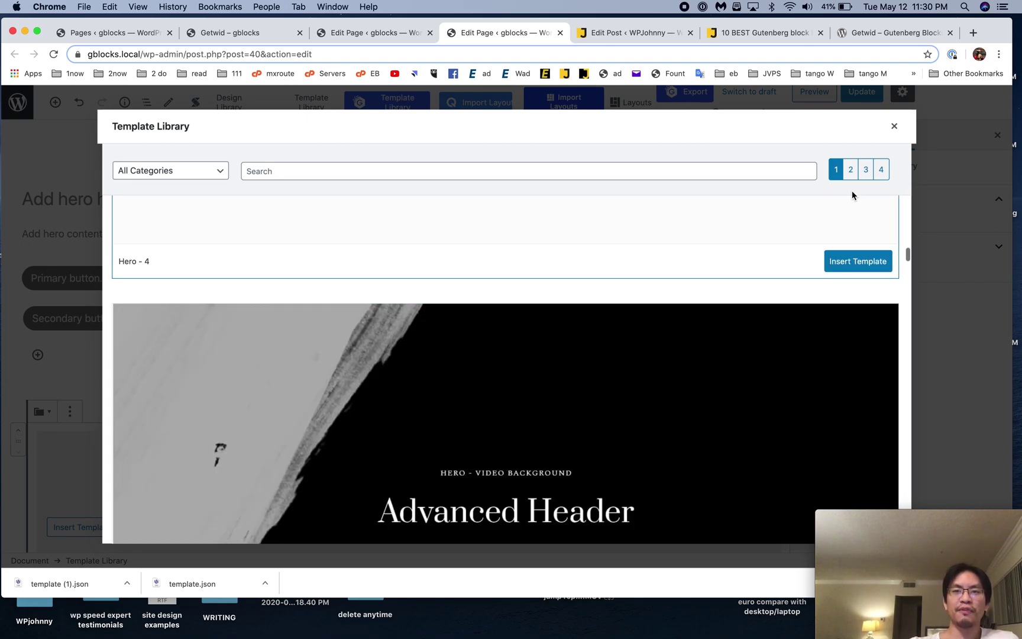
left_click(850, 172)
scroll(772, 355, "down", 10)
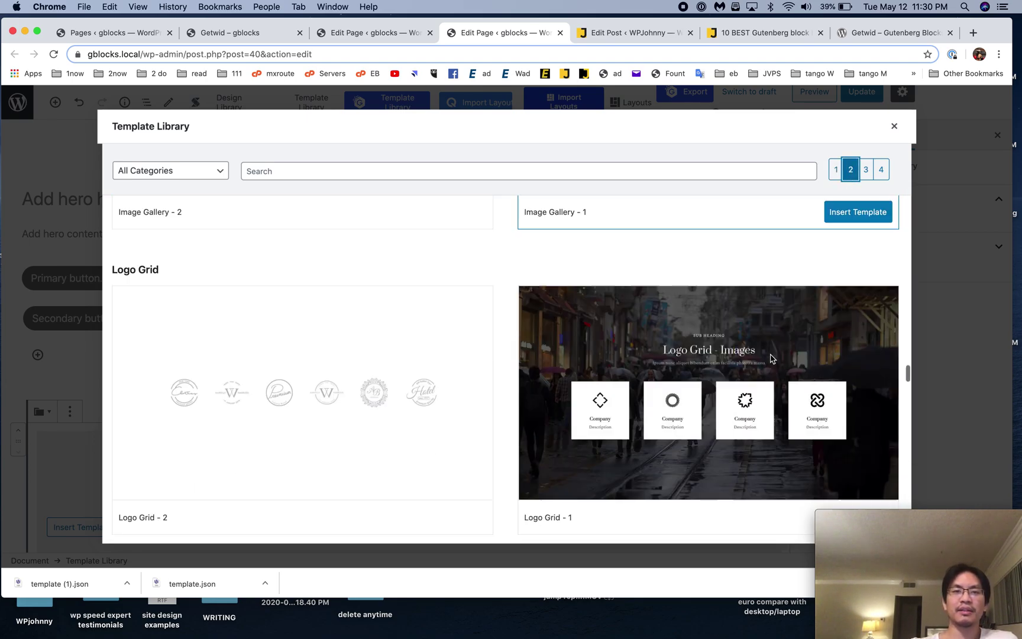
scroll(770, 358, "down", 1)
Step: Browse page 3 including Team layouts, close the library, and return to the review post
left_click(865, 170)
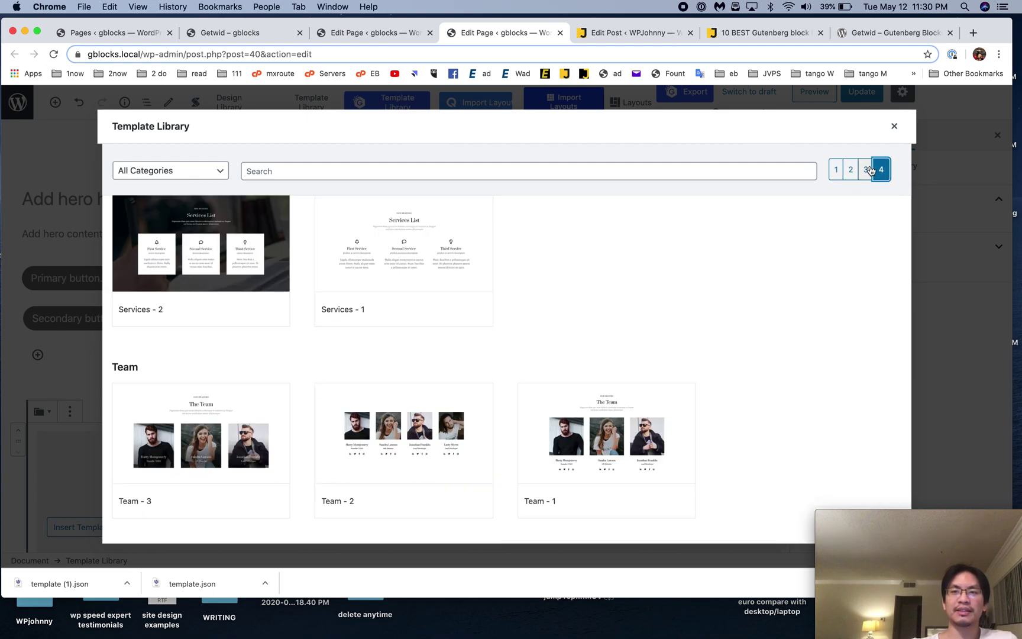
scroll(749, 343, "down", 10)
scroll(734, 385, "up", 10)
scroll(735, 384, "down", 2)
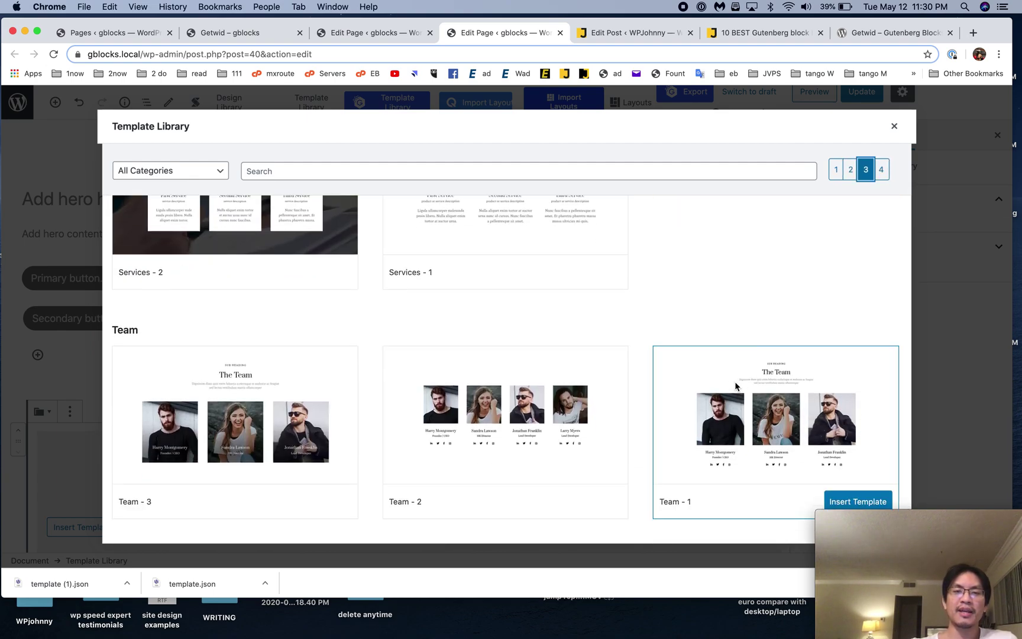
key("Escape")
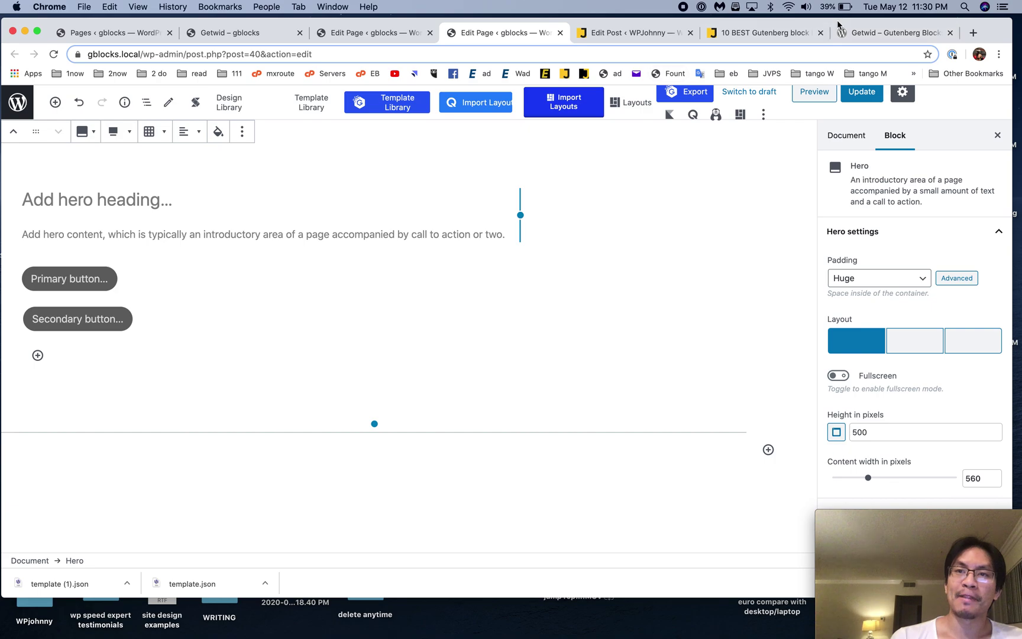
left_click(783, 39)
Step: Scroll the review post preview to its 1. Qubely section, then go to the Getwid front end
left_click(877, 32)
left_click(792, 30)
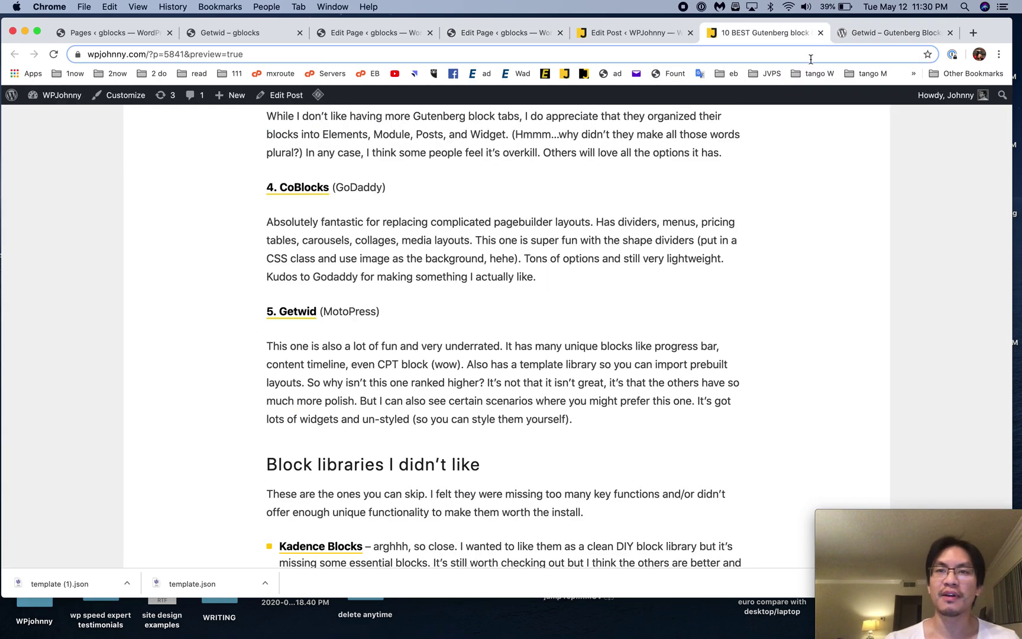
scroll(826, 277, "down", 1)
scroll(826, 277, "up", 7)
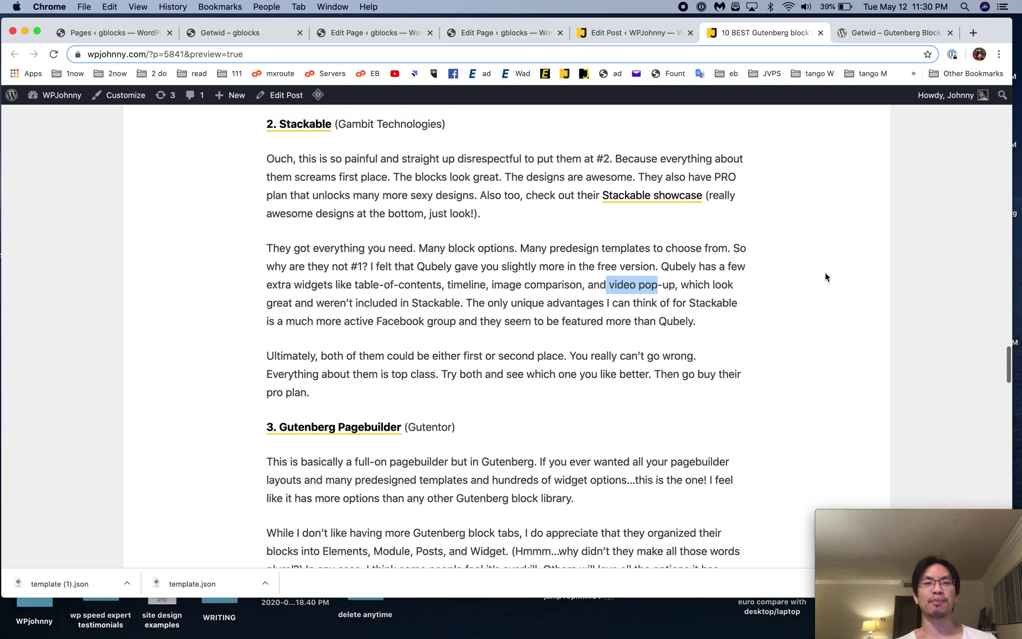
scroll(826, 277, "up", 6)
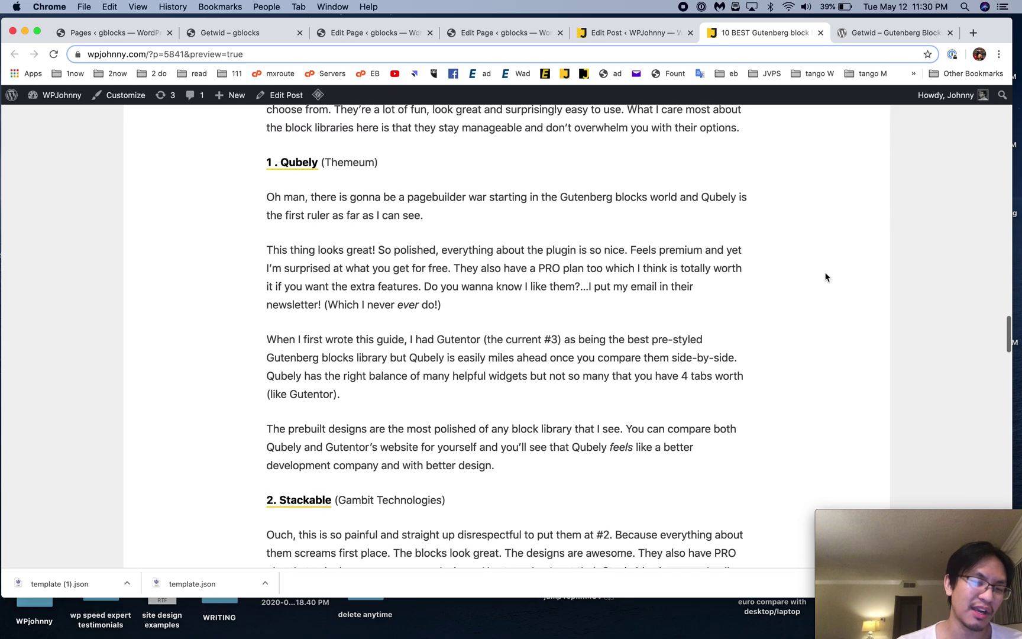
scroll(826, 277, "down", 1)
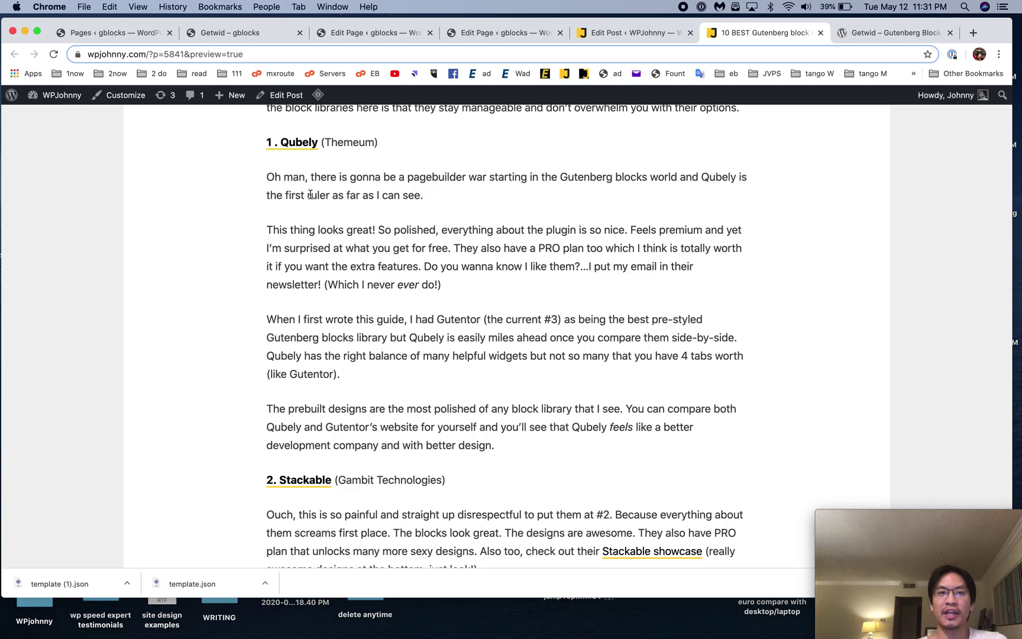
left_click(247, 32)
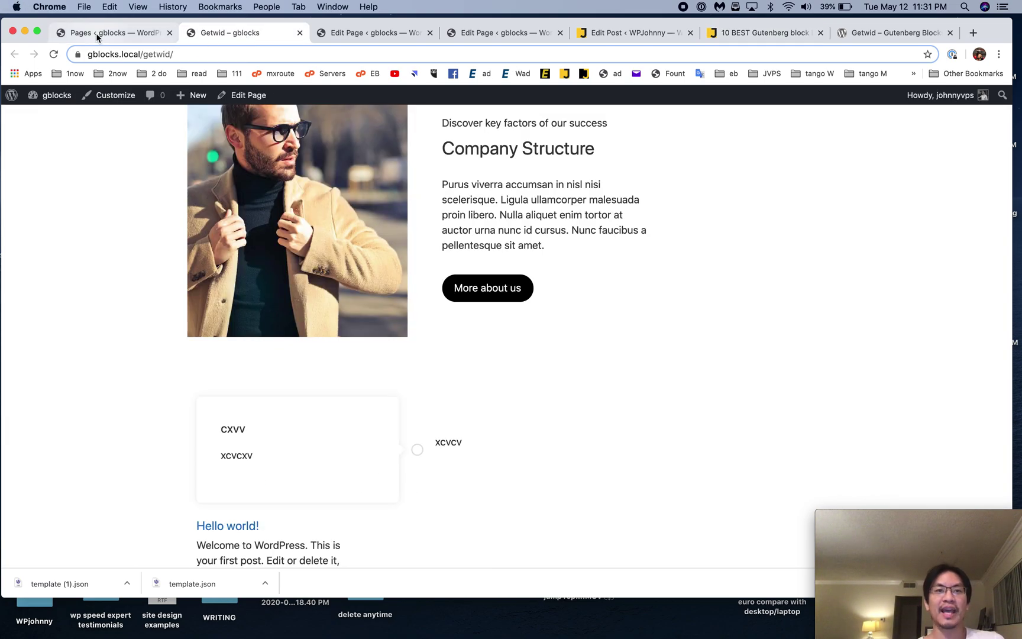
Step: Log out of the gblocks site from the Howdy account menu
left_click(98, 32)
left_click(237, 33)
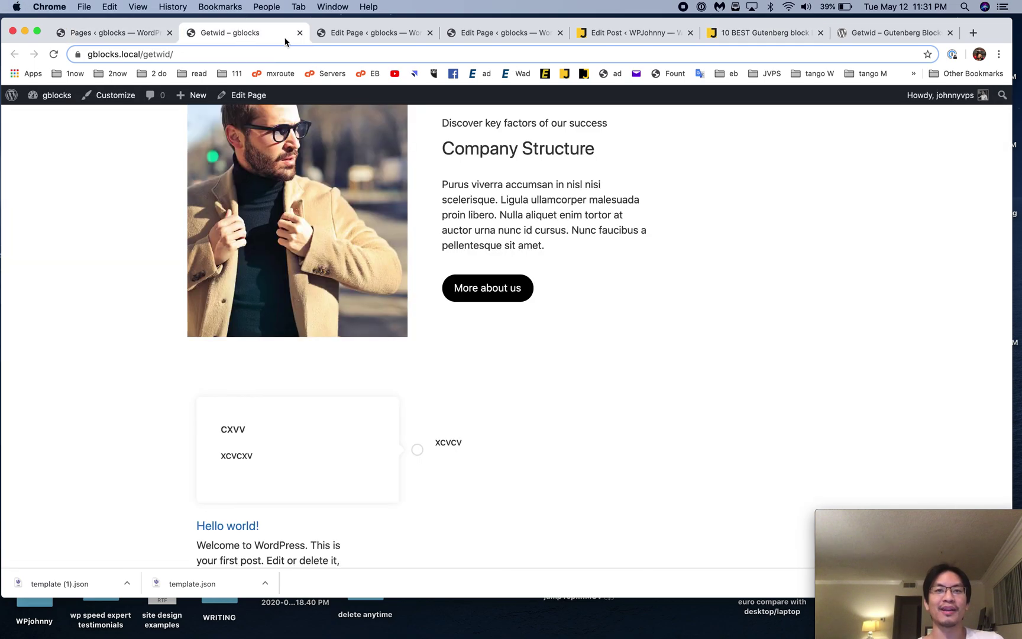
right_click(148, 327)
left_click(918, 127)
mouse_move(935, 94)
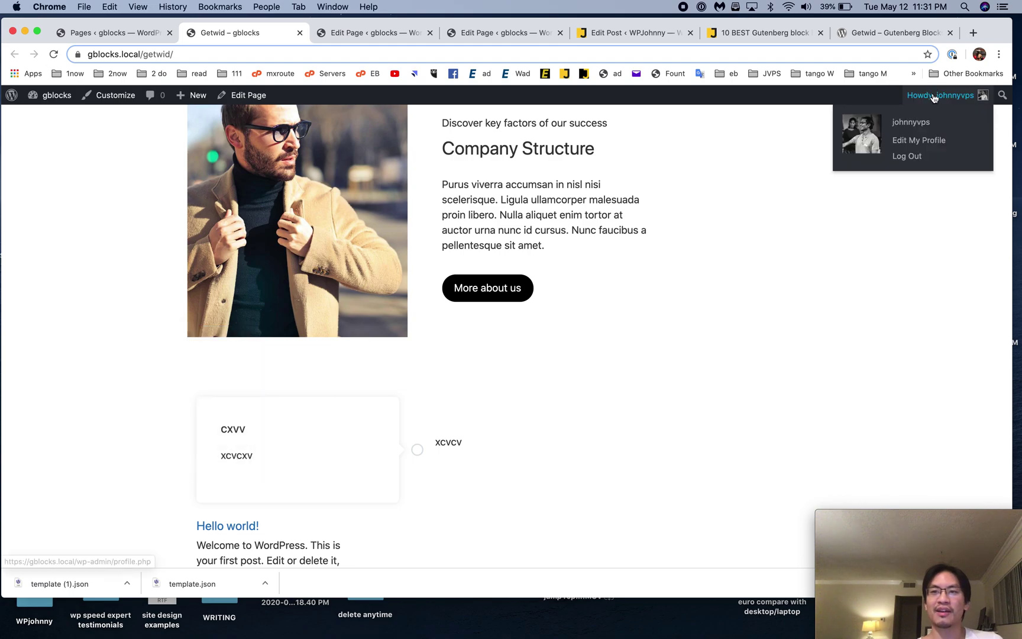
left_click(912, 157)
Step: Open the Check this out! page as a visitor and launch DevTools via Inspect
left_click(447, 473)
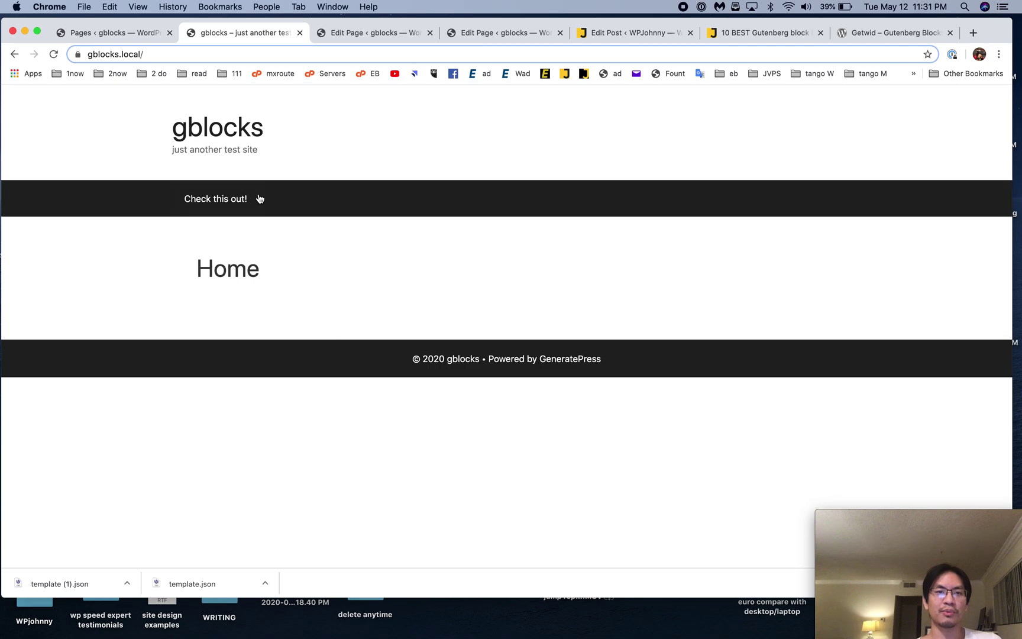
left_click(240, 201)
scroll(271, 392, "down", 5)
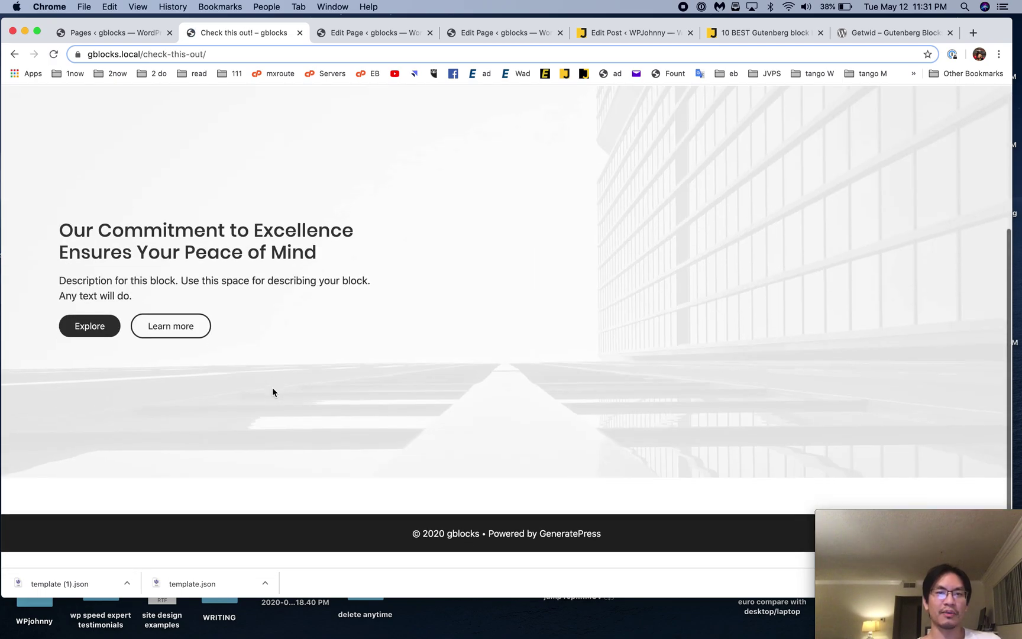
right_click(238, 448)
left_click(283, 563)
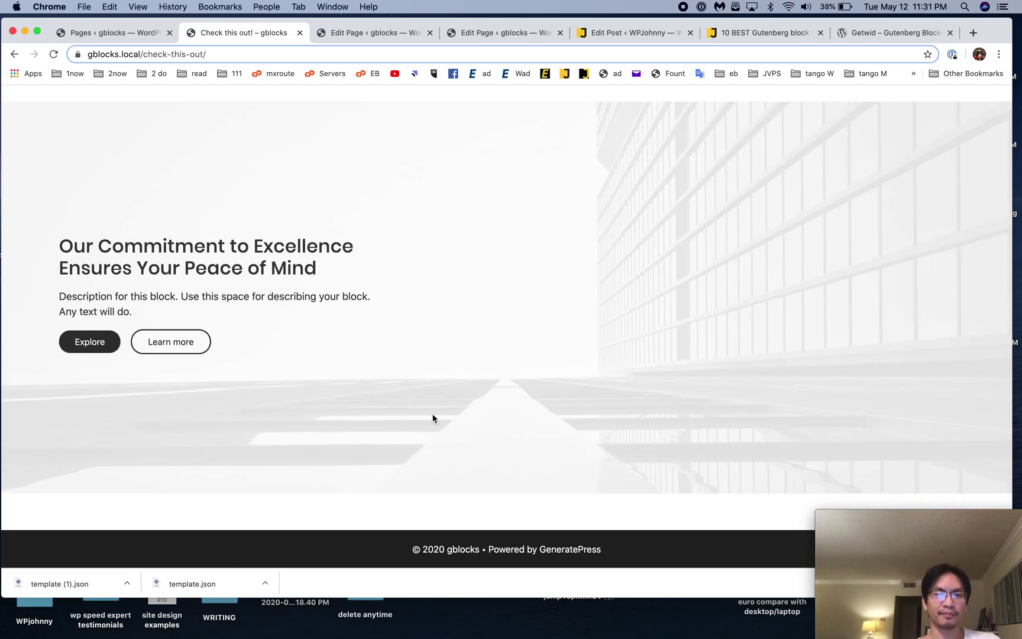
Step: Enlarge DevTools and list only CSS requests in the Network panel after a hard reload
left_click_drag(366, 436, 195, 233)
left_click(191, 241)
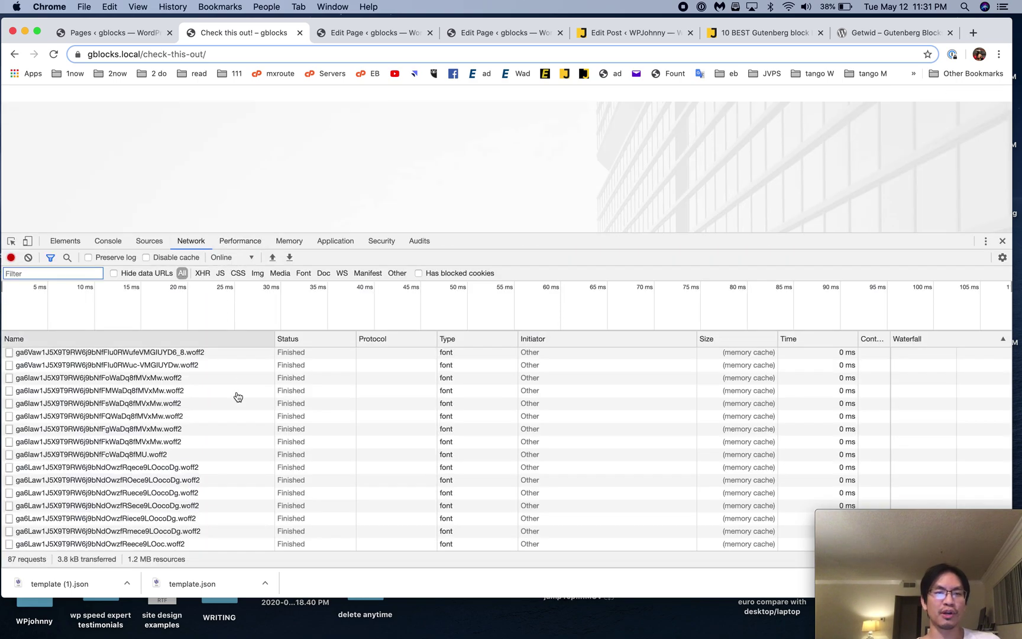
left_click(238, 273)
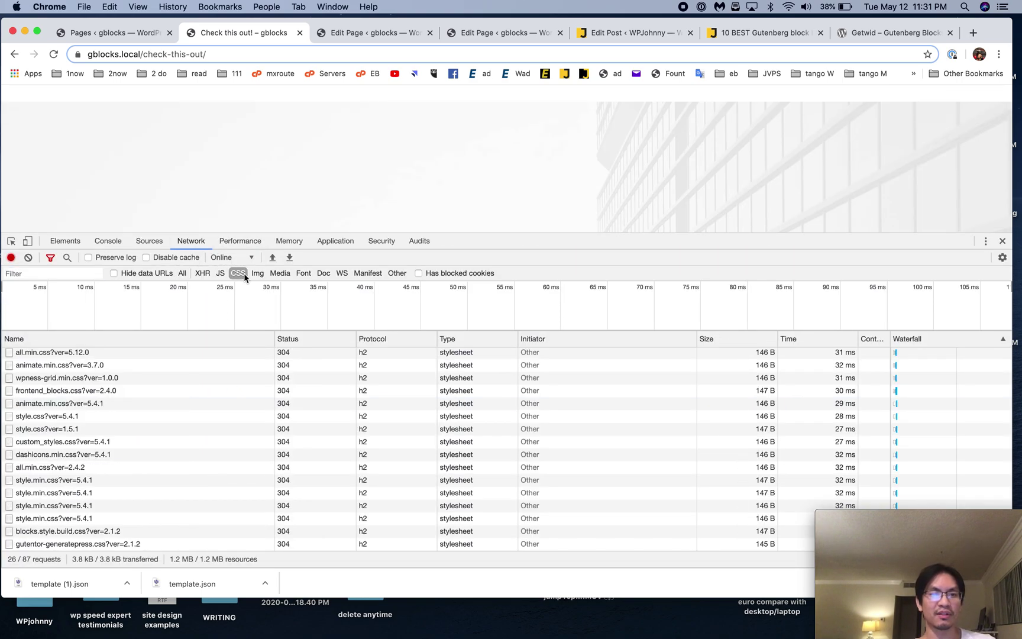
key("super+shift+r")
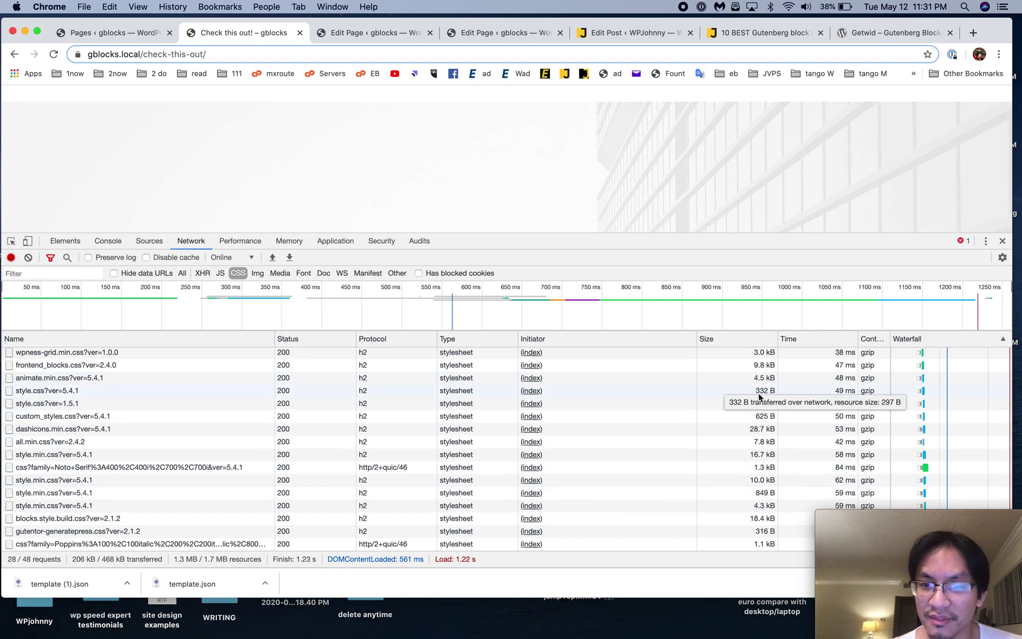
scroll(739, 467, "up", 6)
scroll(753, 445, "down", 1)
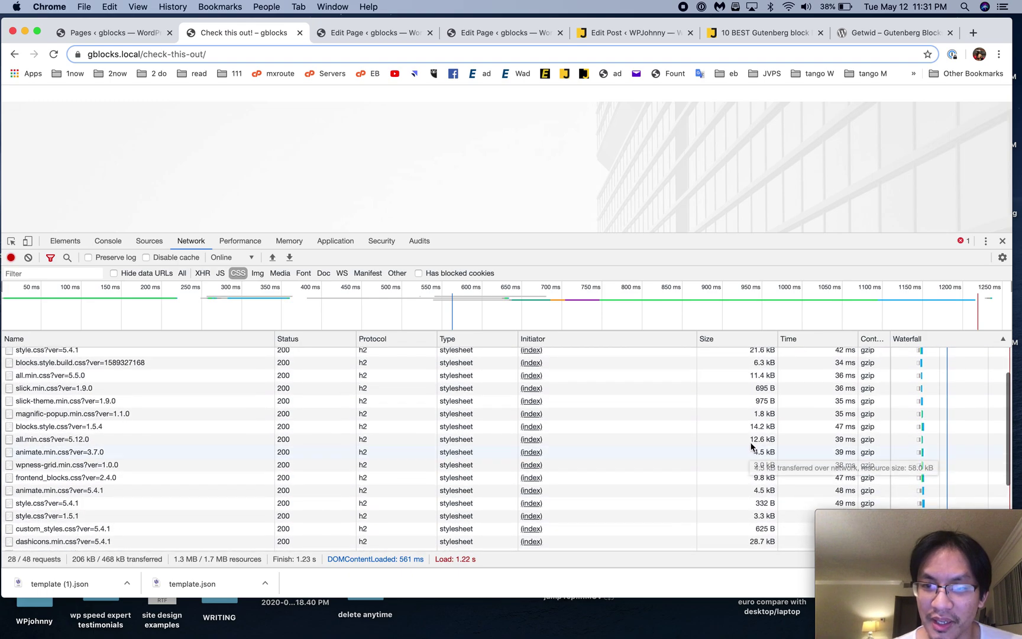
scroll(755, 414, "up", 1)
Step: Sort the stylesheets by size, largest first, then switch the filter to JS
left_click(760, 341)
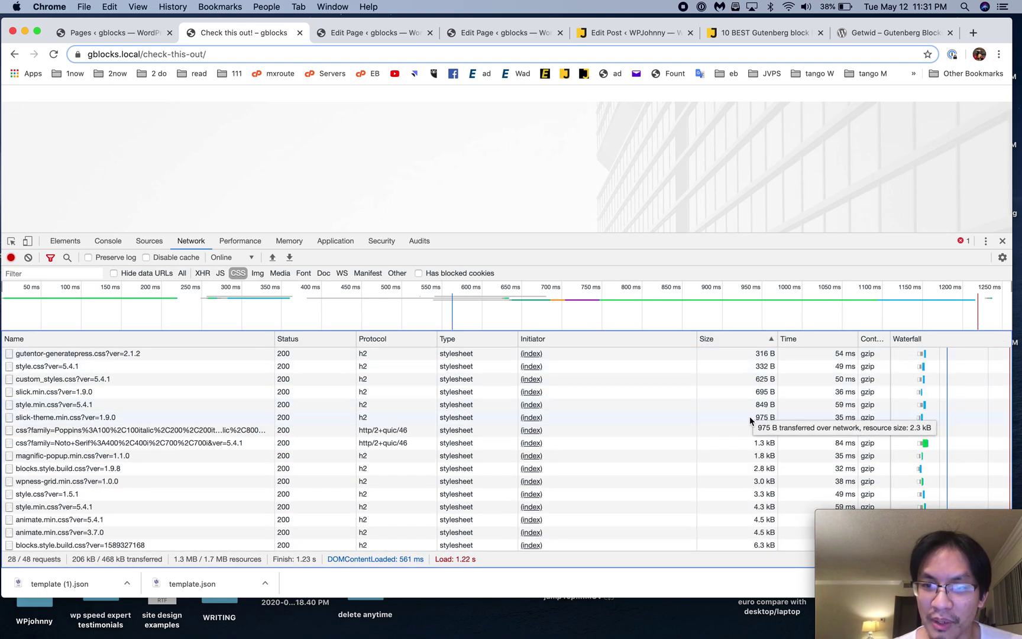
scroll(750, 416, "down", 3)
left_click(754, 342)
scroll(741, 408, "up", 5)
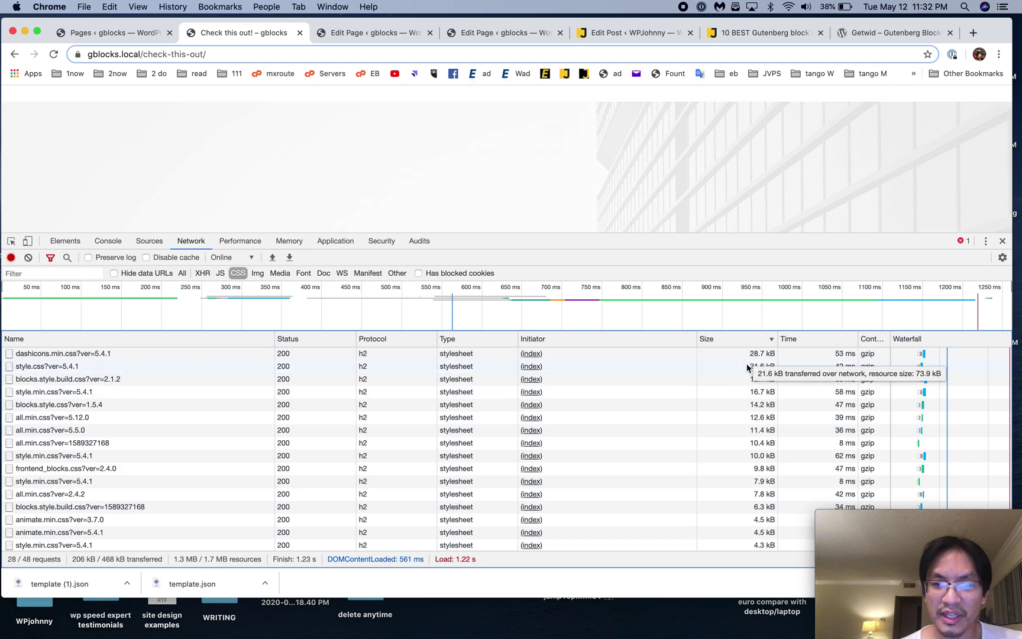
scroll(733, 472, "down", 2)
scroll(733, 477, "up", 2)
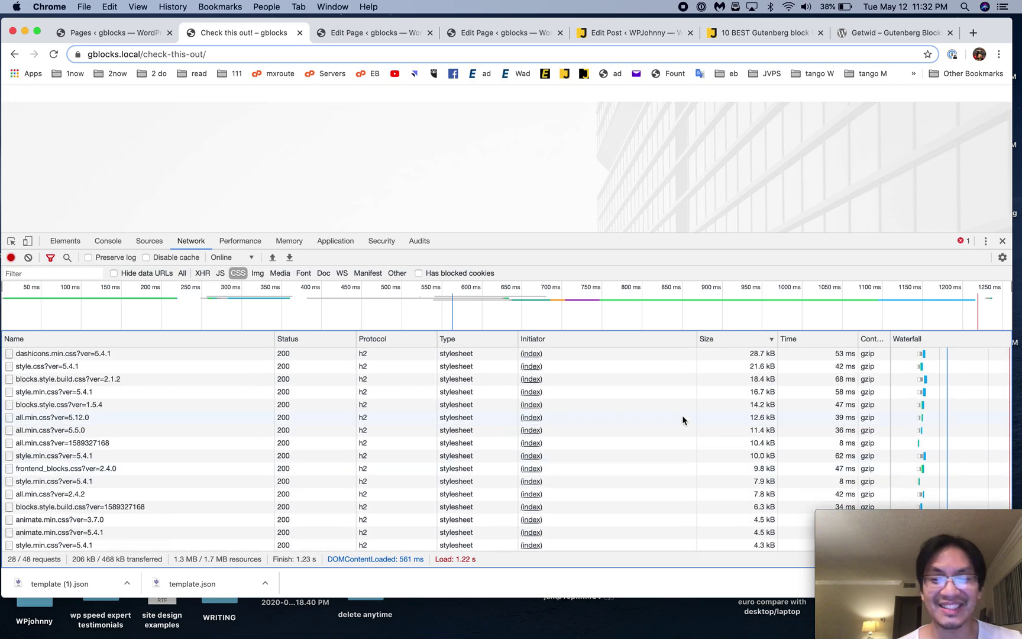
left_click(220, 272)
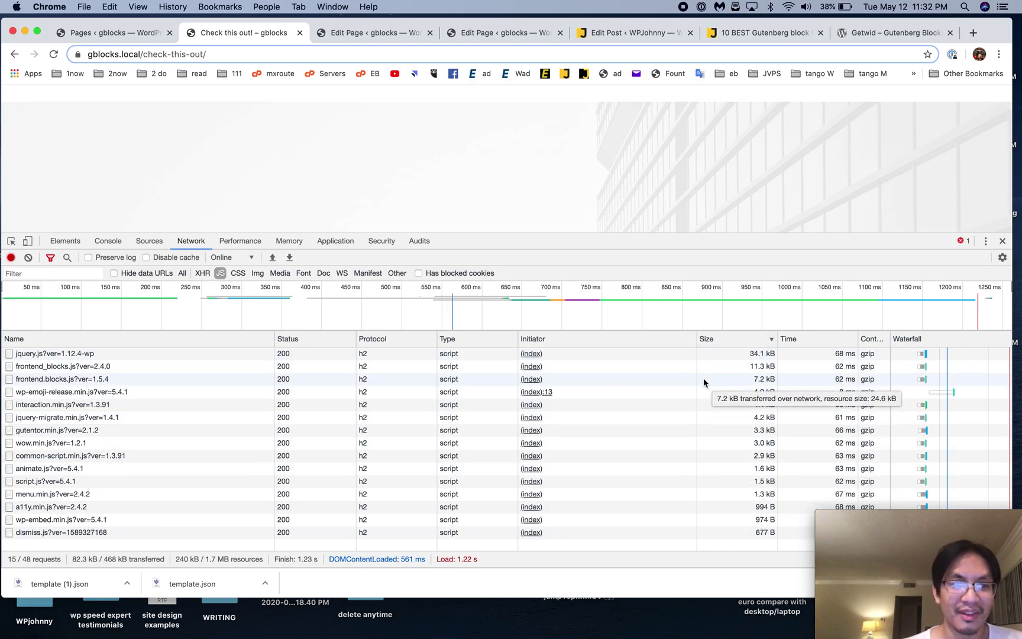
Step: Review the script list: jquery.js 34.1 kB, frontend_blocks.js 11.3 kB, frontend.blocks.js 7.2 kB
scroll(352, 178, "down", 10)
scroll(352, 177, "up", 15)
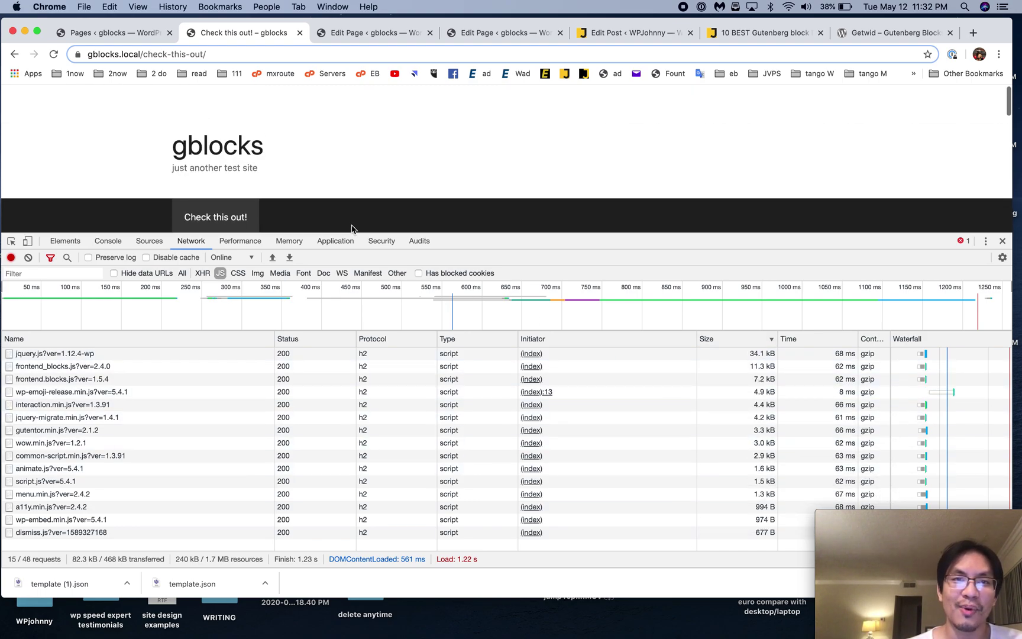